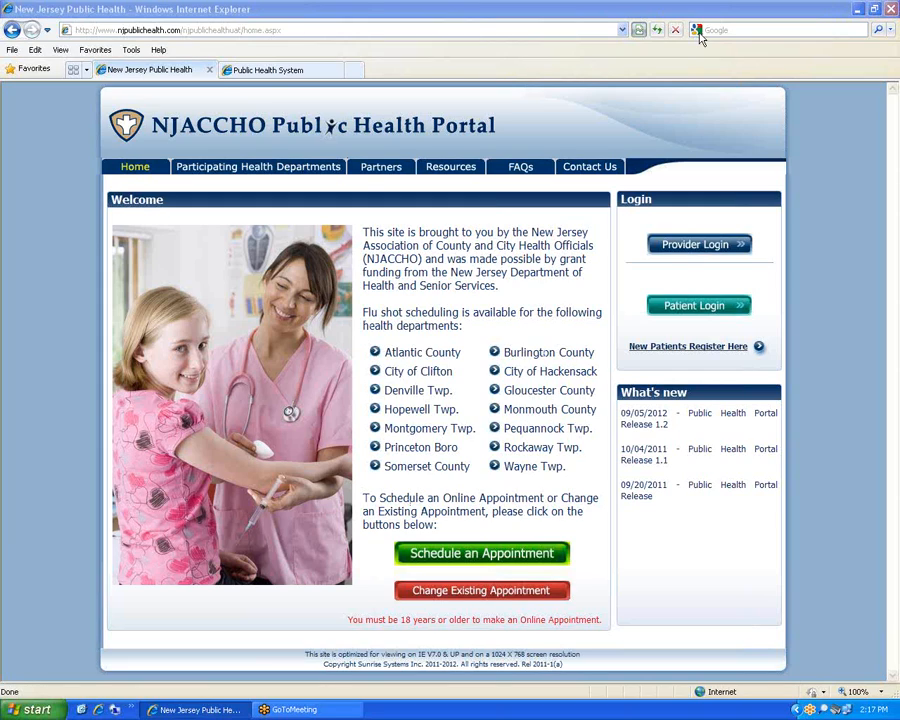
Switch to the Public Health System tab showing the empty Provider Login page
{"action": "left_click", "coordinate": [294, 71]}
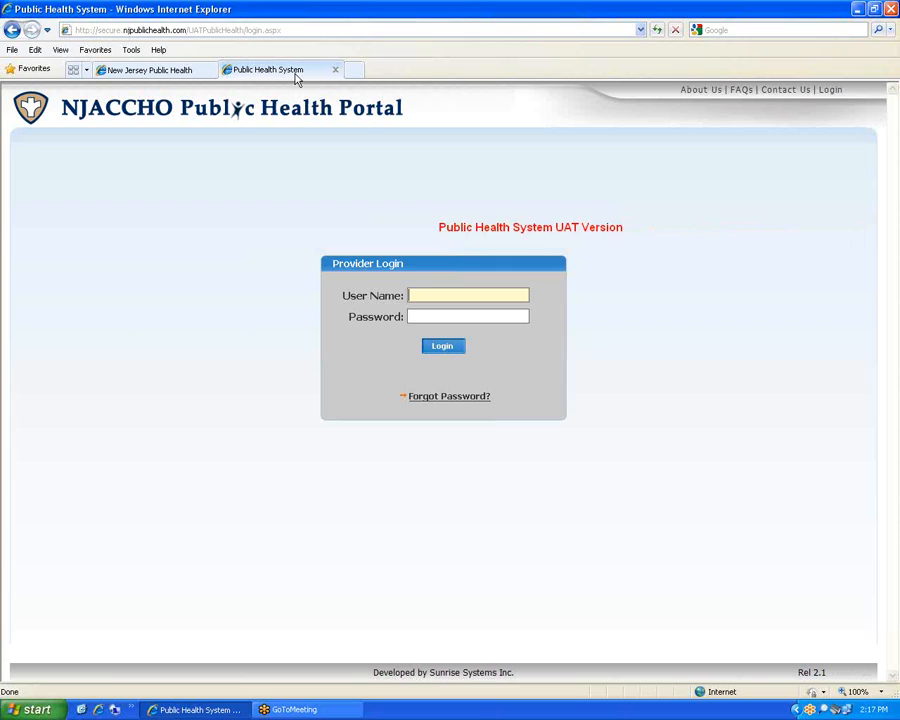
{"action": "left_click", "coordinate": [885, 32]}
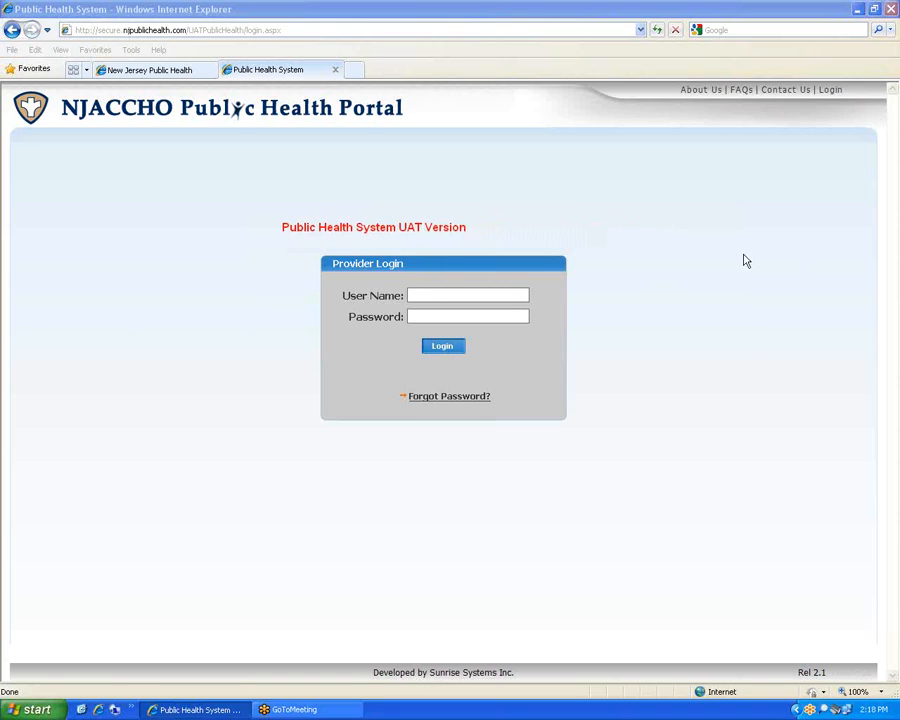
Log in with the provider user name and password and go to Immunization Tracking
{"action": "left_click", "coordinate": [454, 295]}
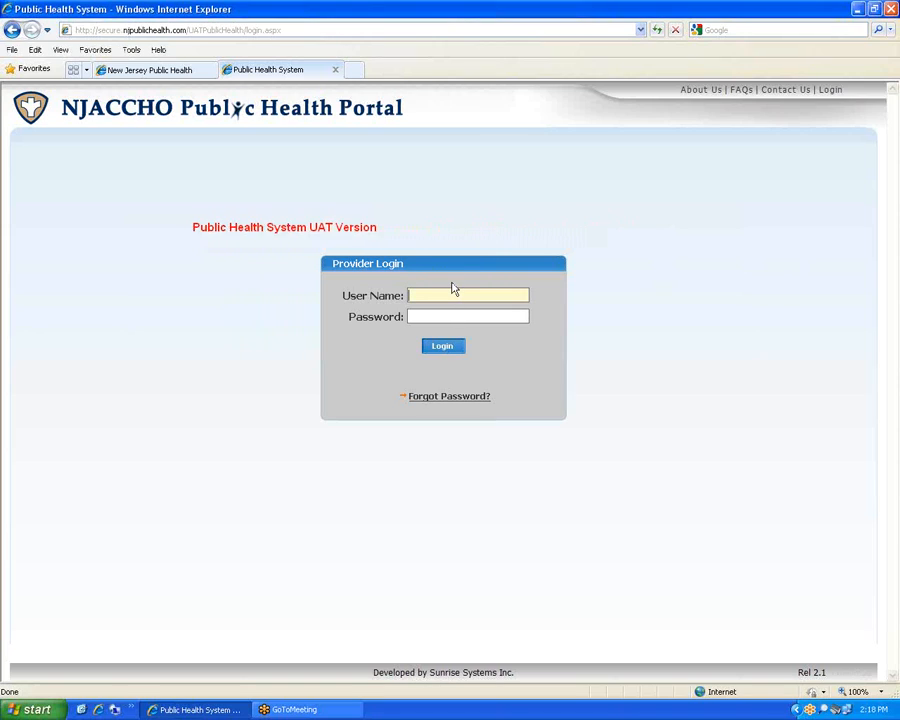
{"action": "type", "text": "phackensa"}
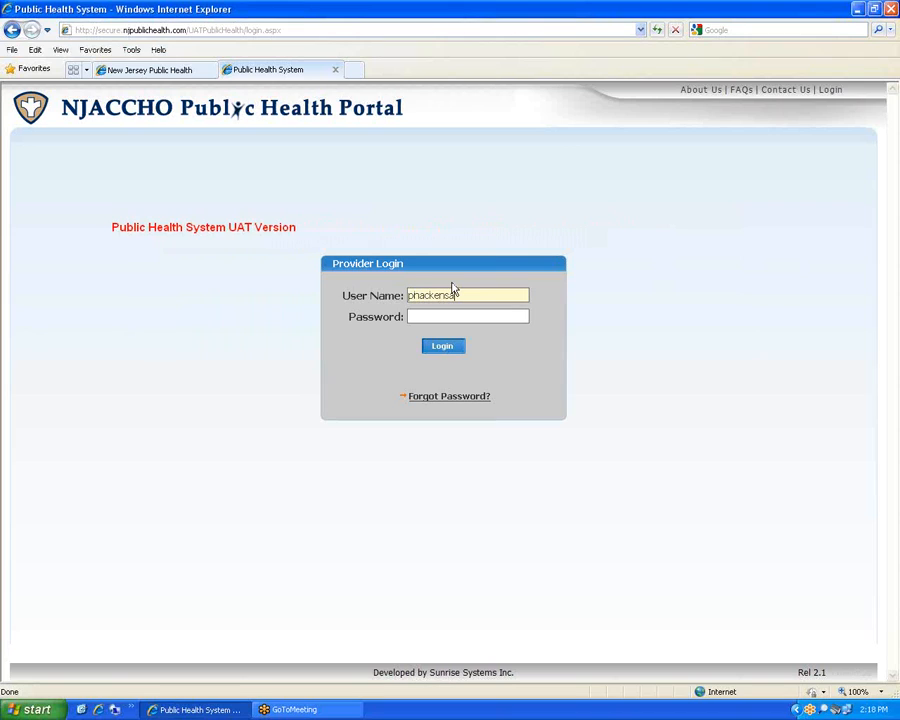
{"action": "type", "text": "ck"}
{"action": "key", "text": "Tab"}
{"action": "type", "text": "****"}
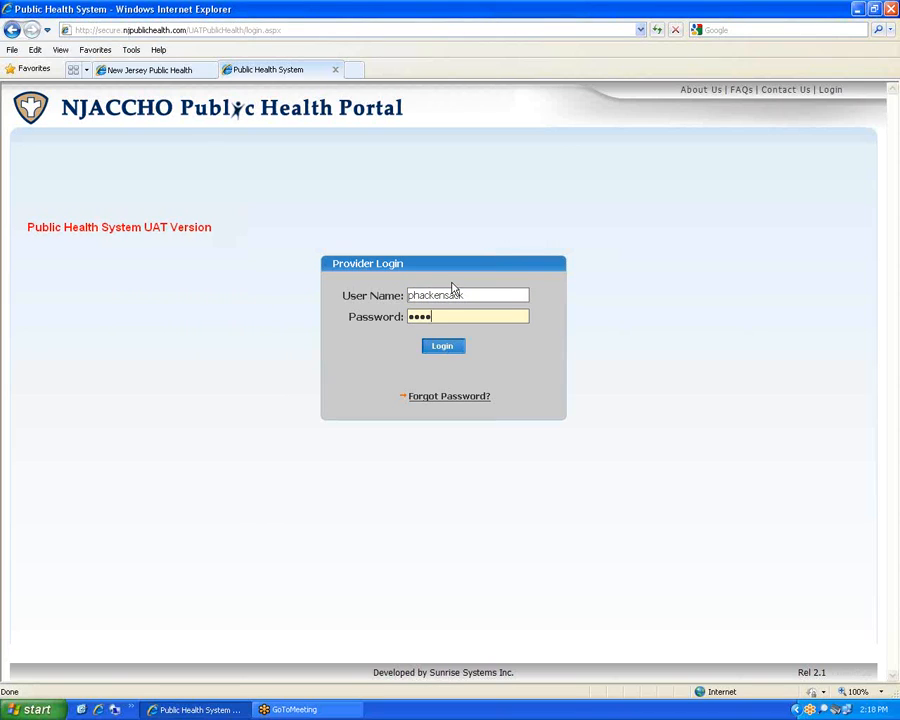
{"action": "type", "text": "*********"}
{"action": "key", "text": "Return"}
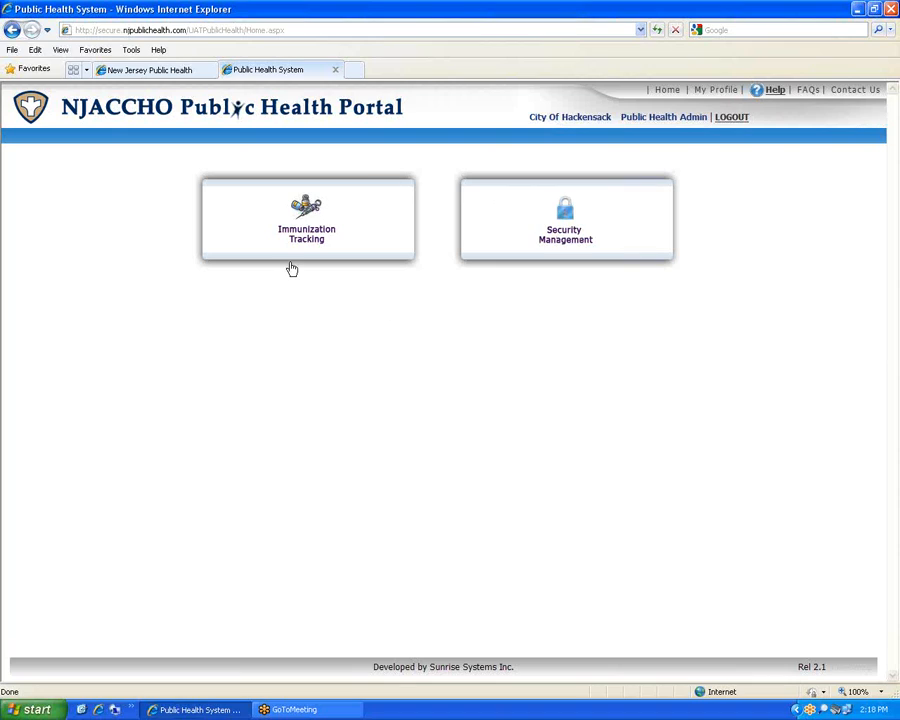
{"action": "left_click", "coordinate": [346, 247]}
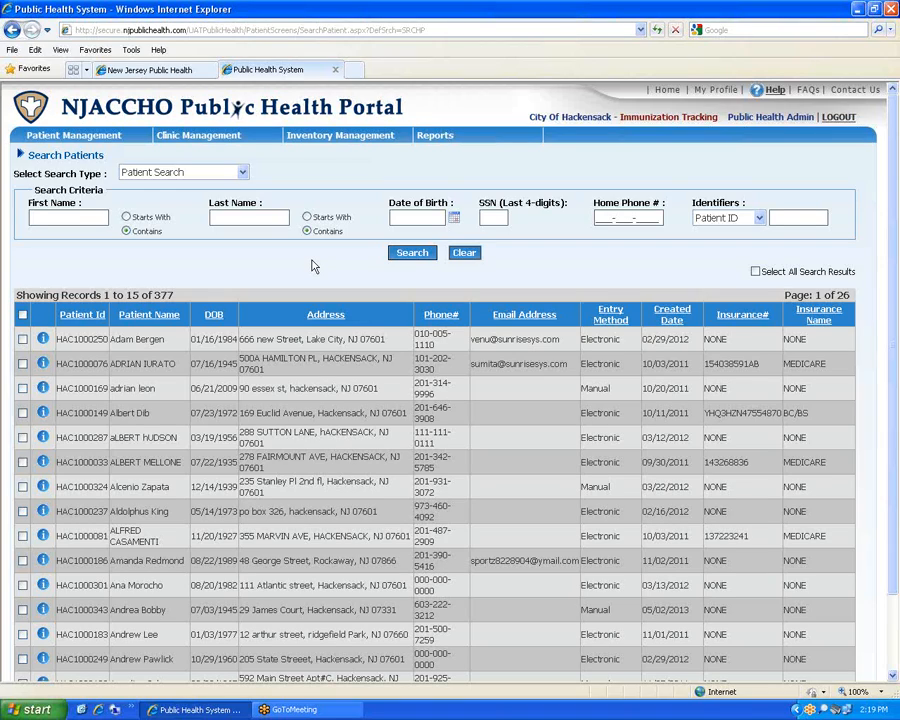
Bring up the Clinic Management menu over the Search Patients list
{"action": "mouse_move", "coordinate": [214, 140]}
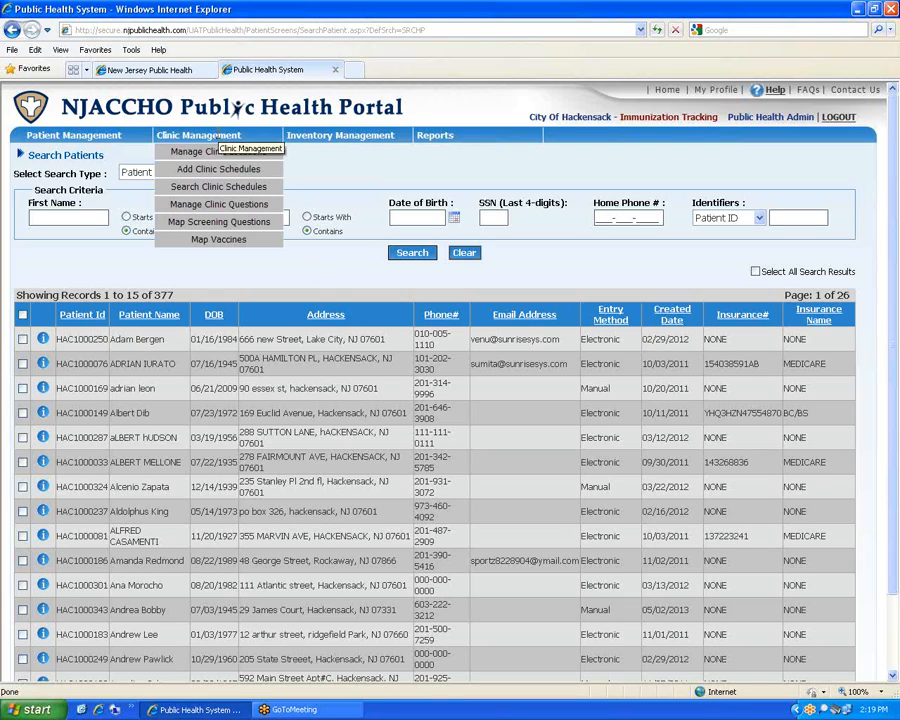
Open Manage Clinic Locations and look over the City list and Hackensack Health Department entry
{"action": "left_click", "coordinate": [200, 158]}
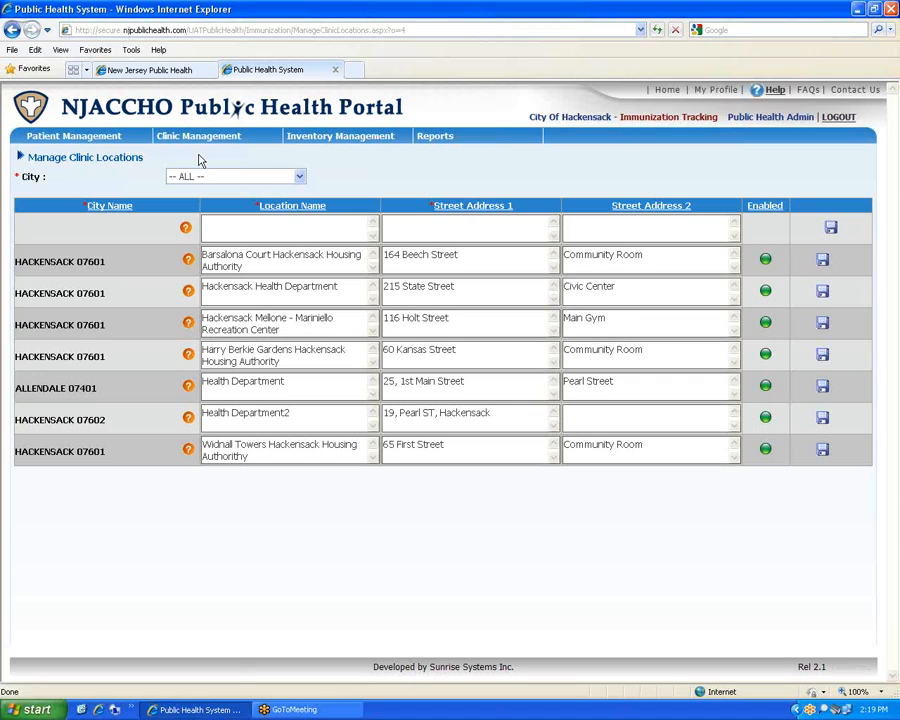
{"action": "left_click", "coordinate": [298, 177]}
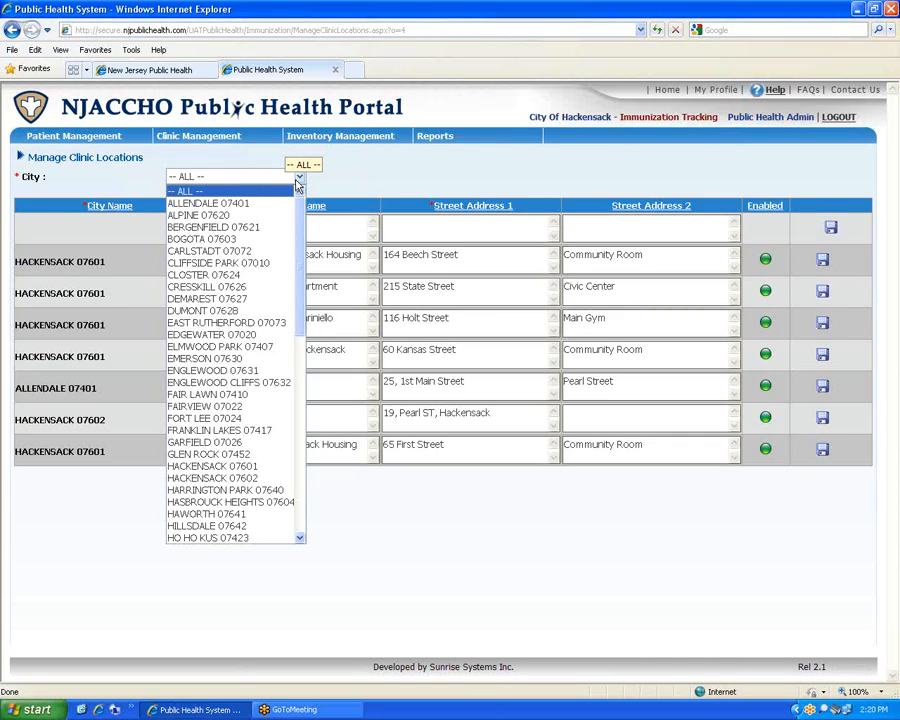
{"action": "left_click", "coordinate": [466, 166]}
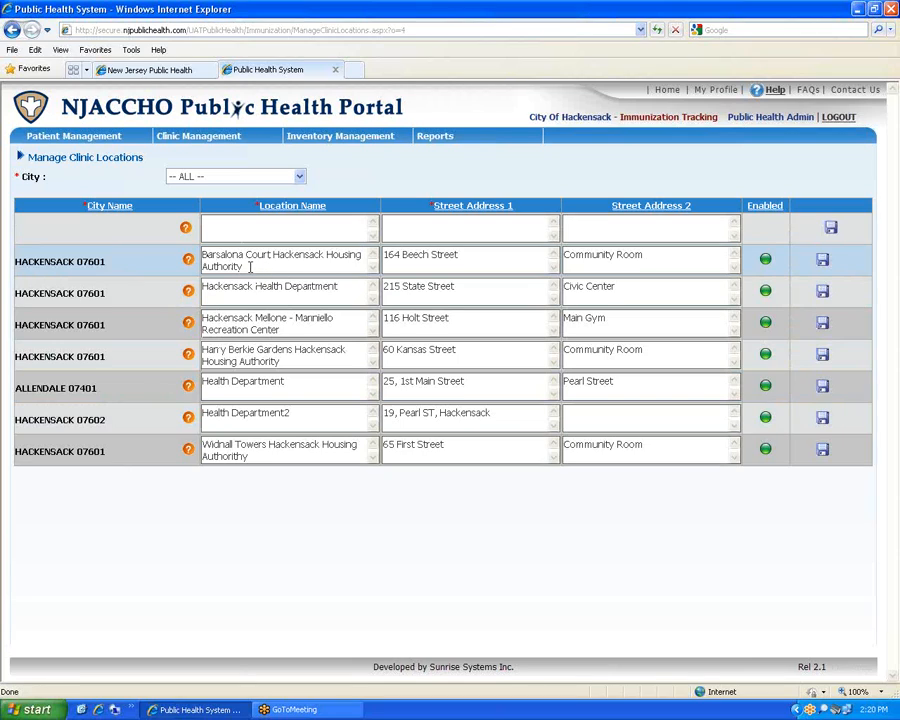
{"action": "left_click", "coordinate": [334, 290]}
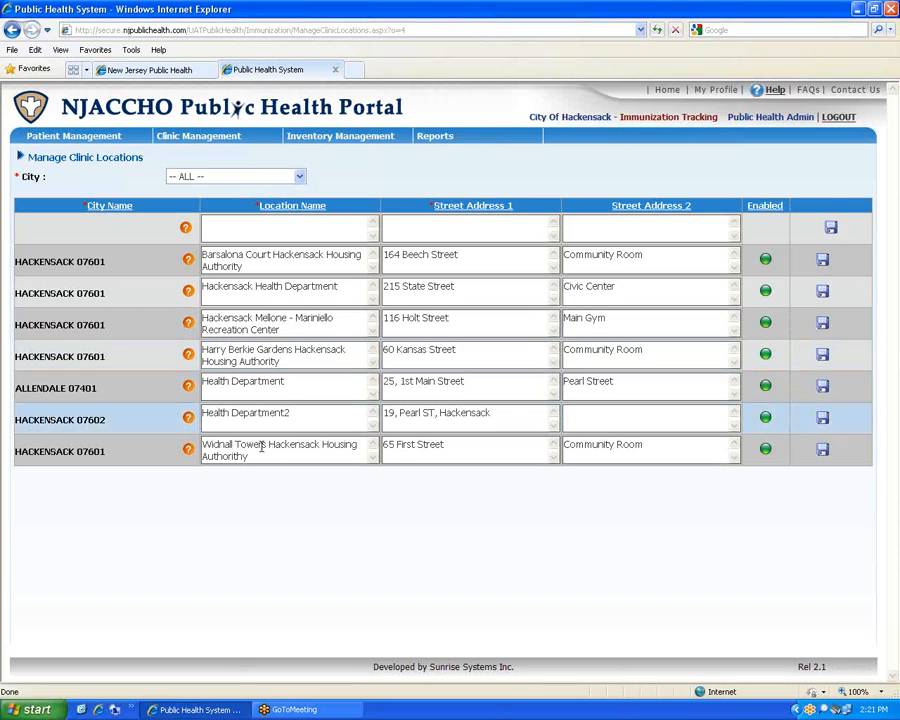
Filter to HACKENSACK 07601 and save a new Hackensack Mall location at Route 4
{"action": "left_click", "coordinate": [297, 178]}
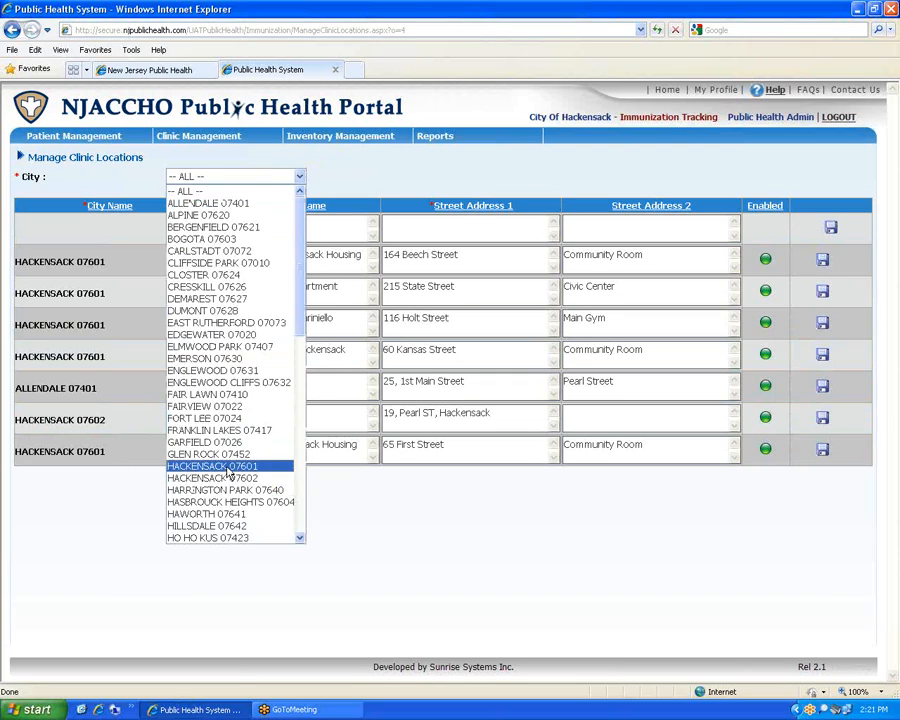
{"action": "left_click", "coordinate": [229, 467]}
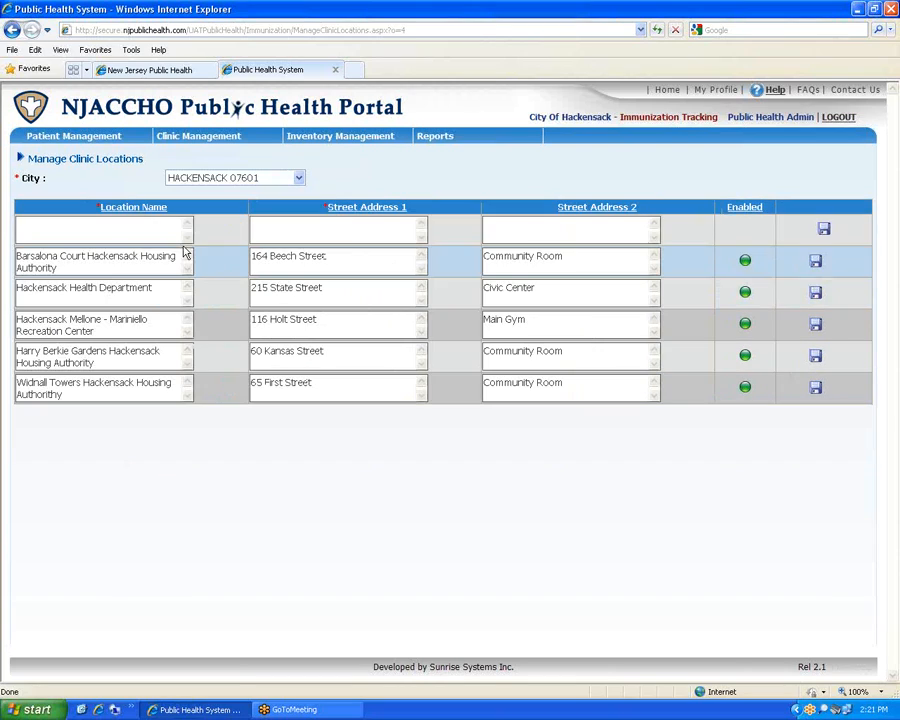
{"action": "left_click", "coordinate": [90, 226]}
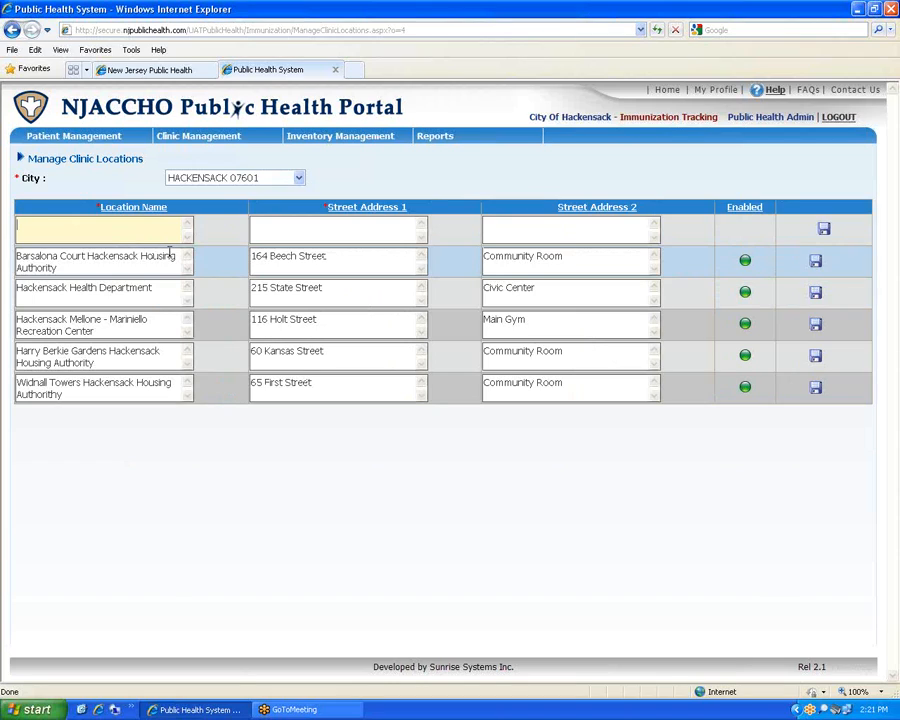
{"action": "type", "text": "Hackensack Mall"}
{"action": "left_click", "coordinate": [384, 230]}
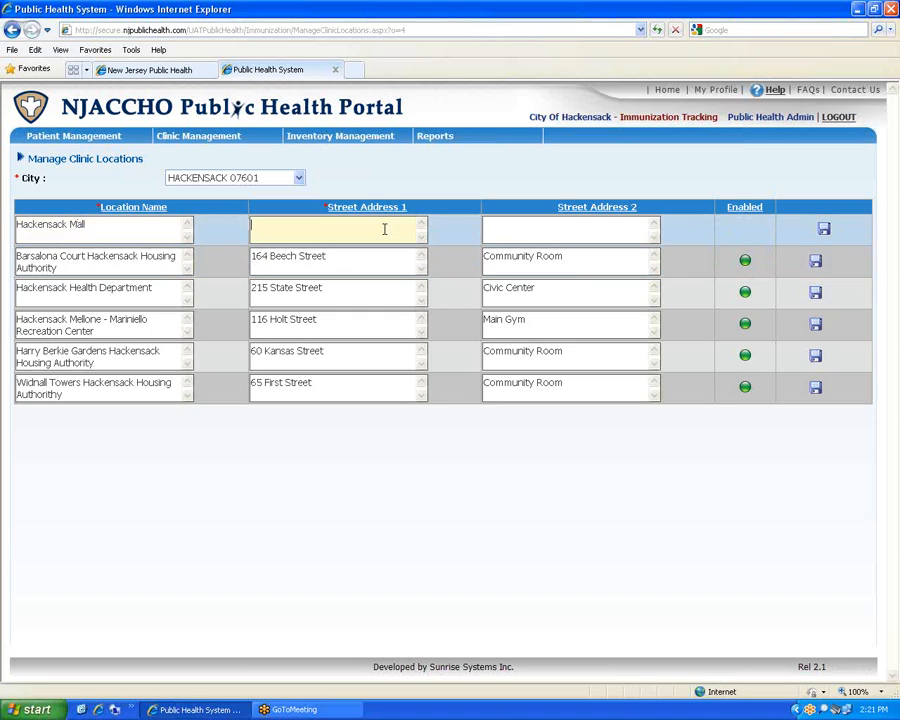
{"action": "type", "text": "Route 4"}
{"action": "left_click", "coordinate": [824, 233]}
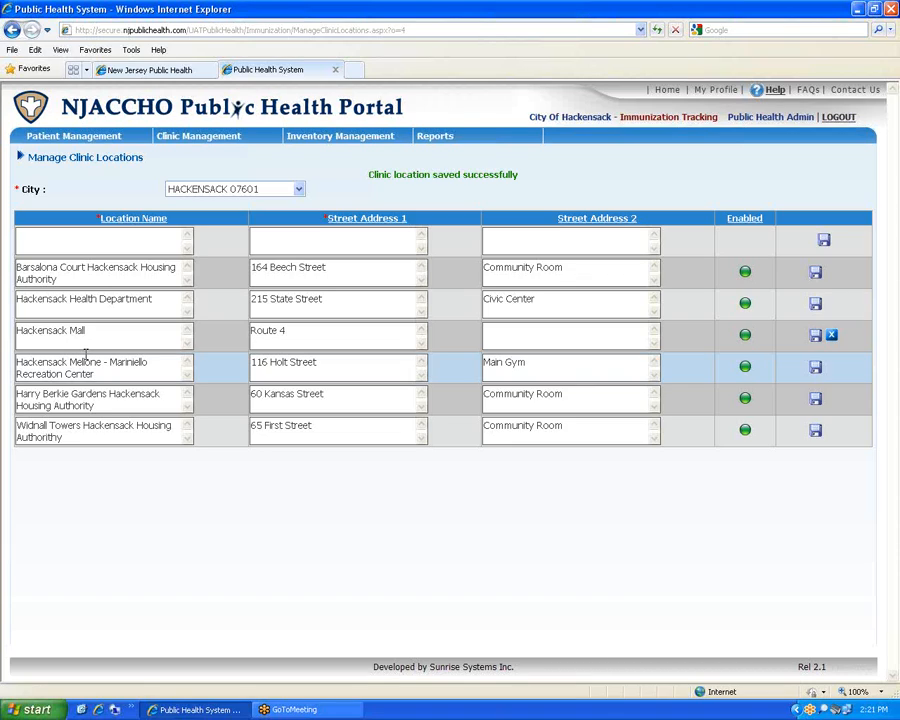
{"action": "mouse_move", "coordinate": [210, 133]}
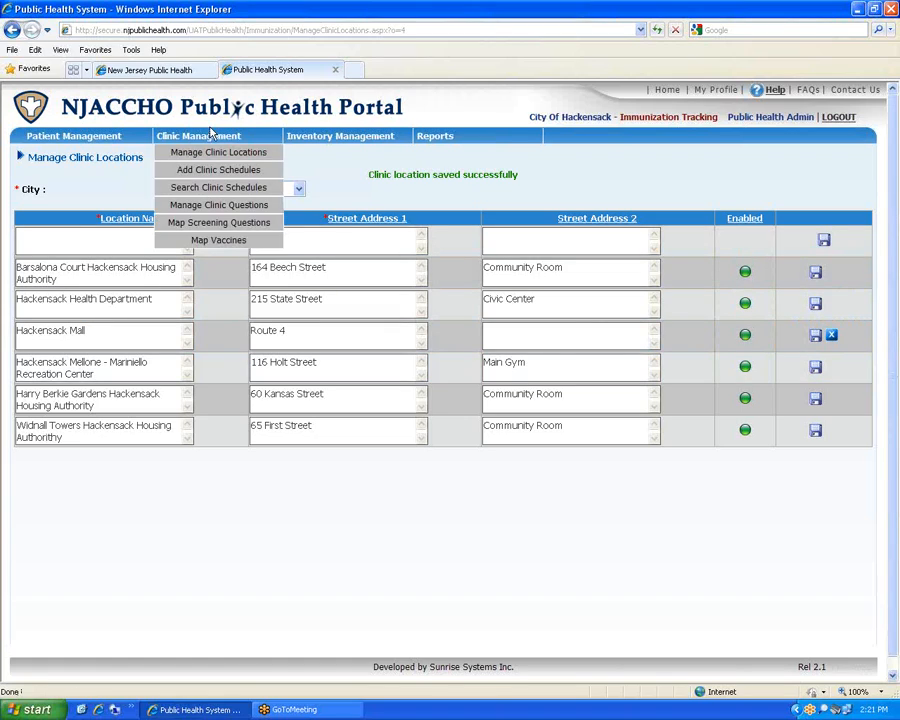
Open Manage Clinic Questions and scroll through the 16 questions and their Spanish translations
{"action": "left_click", "coordinate": [217, 213]}
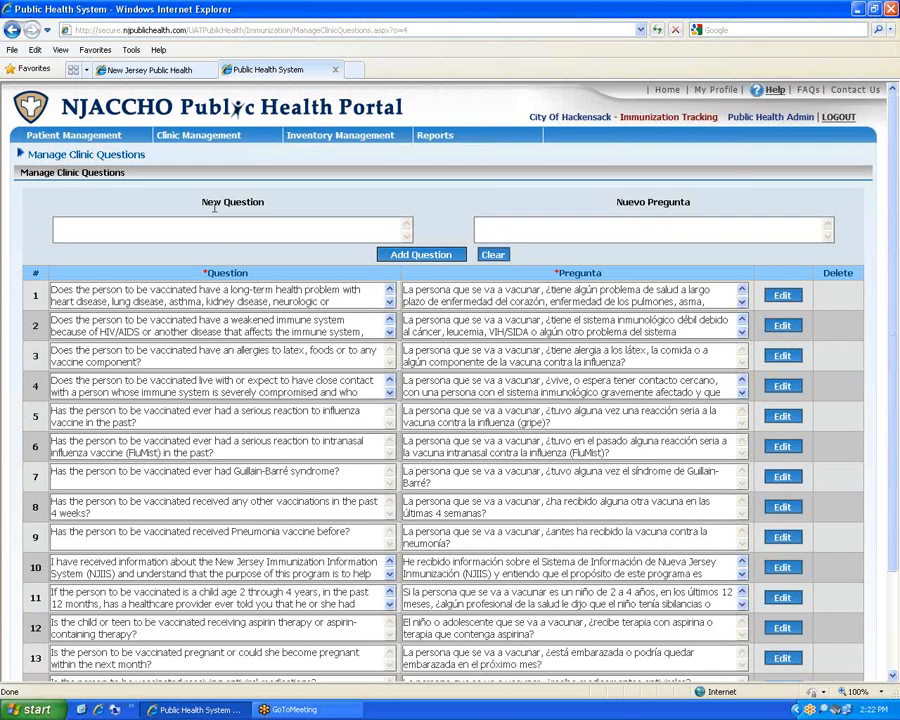
{"action": "scroll", "coordinate": [295, 384], "scroll_direction": "down", "scroll_amount": 1}
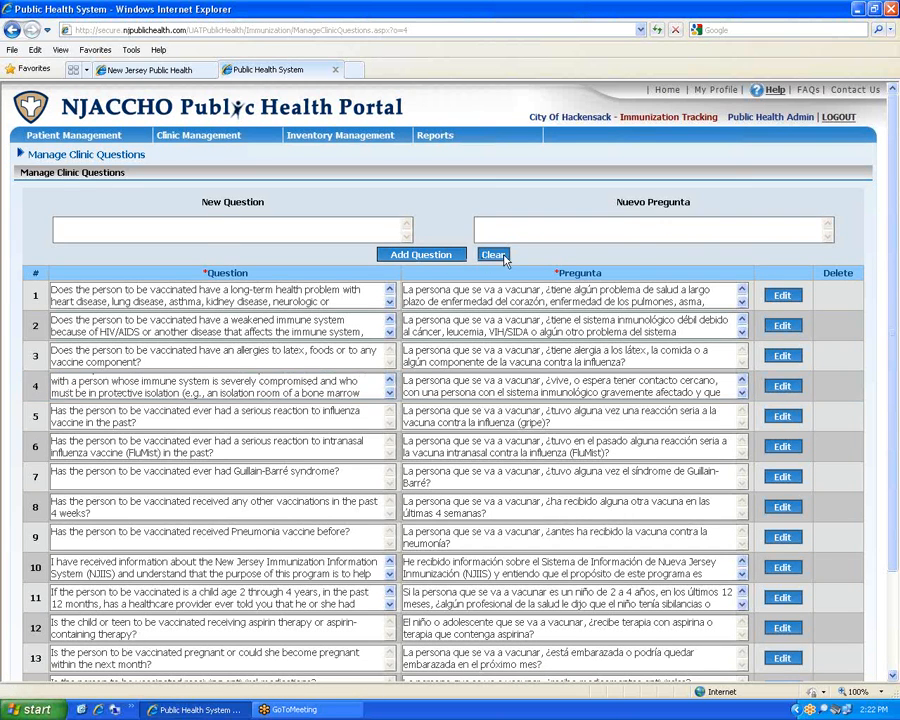
{"action": "left_click_drag", "start_coordinate": [893, 249], "coordinate": [895, 357]}
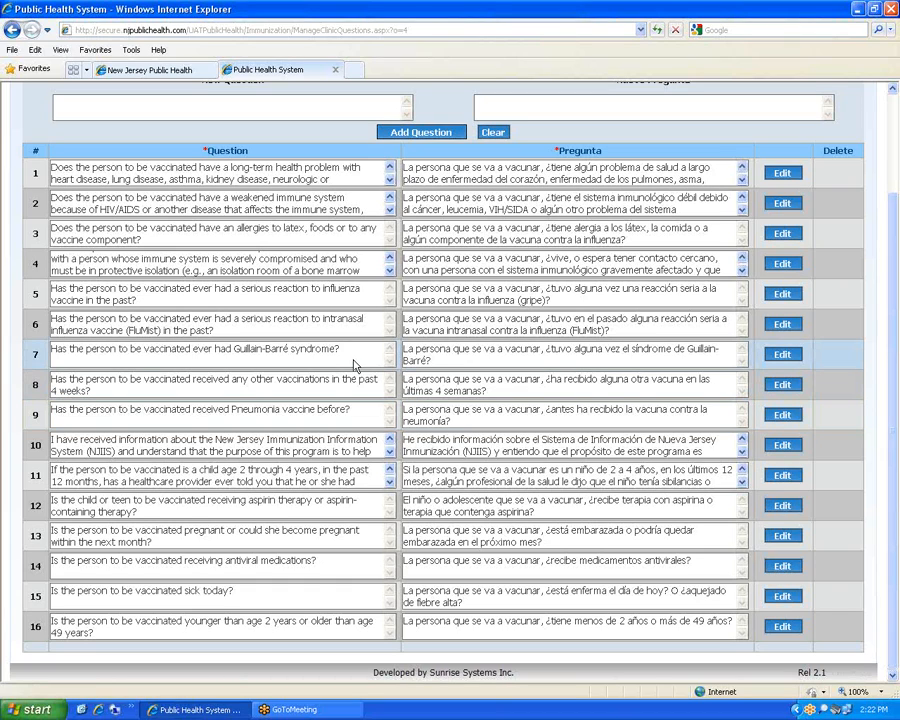
{"action": "scroll", "coordinate": [400, 362], "scroll_direction": "up", "scroll_amount": 2}
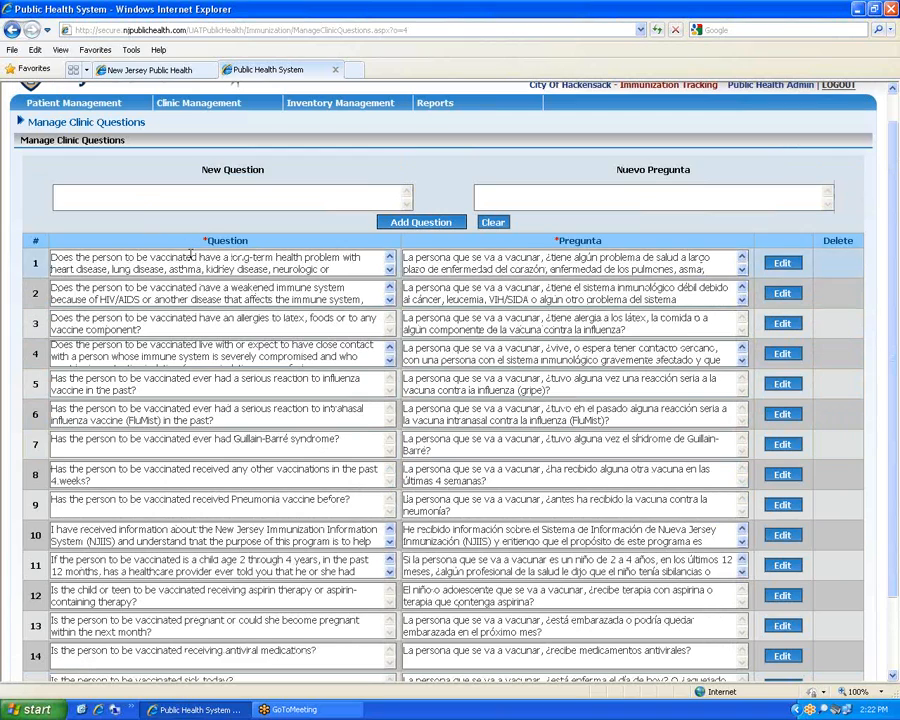
{"action": "scroll", "coordinate": [203, 318], "scroll_direction": "down", "scroll_amount": 1}
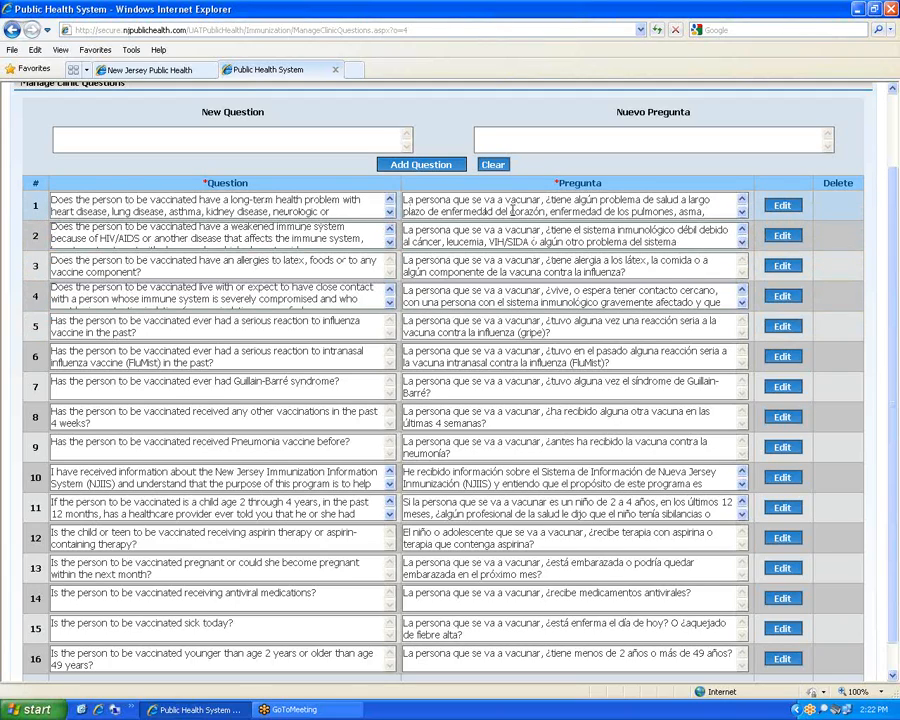
{"action": "left_click", "coordinate": [742, 302]}
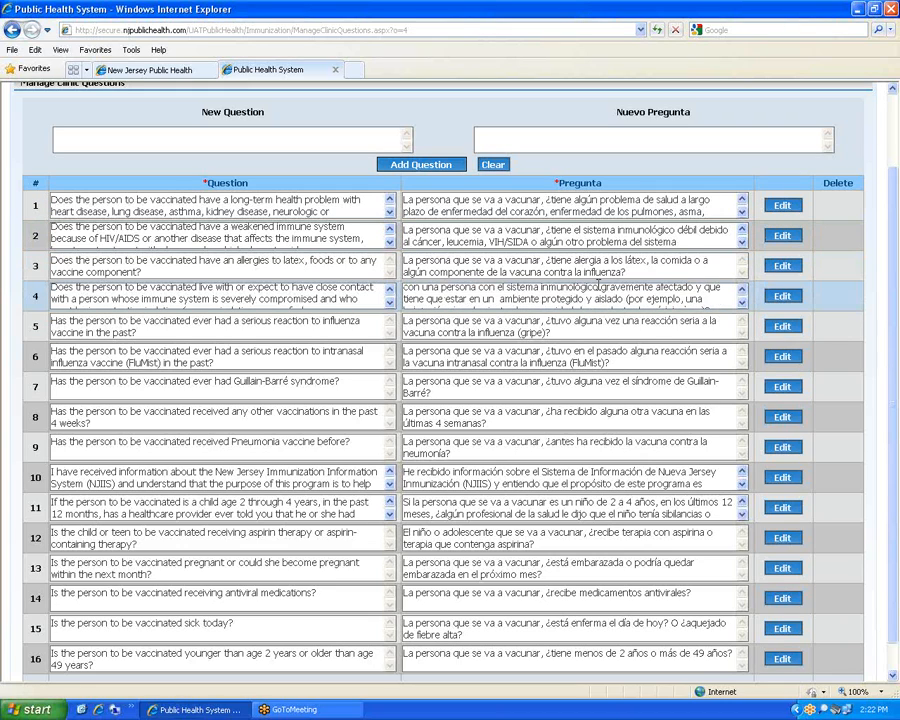
{"action": "scroll", "coordinate": [766, 373], "scroll_direction": "down", "scroll_amount": 1}
{"action": "scroll", "coordinate": [275, 270], "scroll_direction": "up", "scroll_amount": 3}
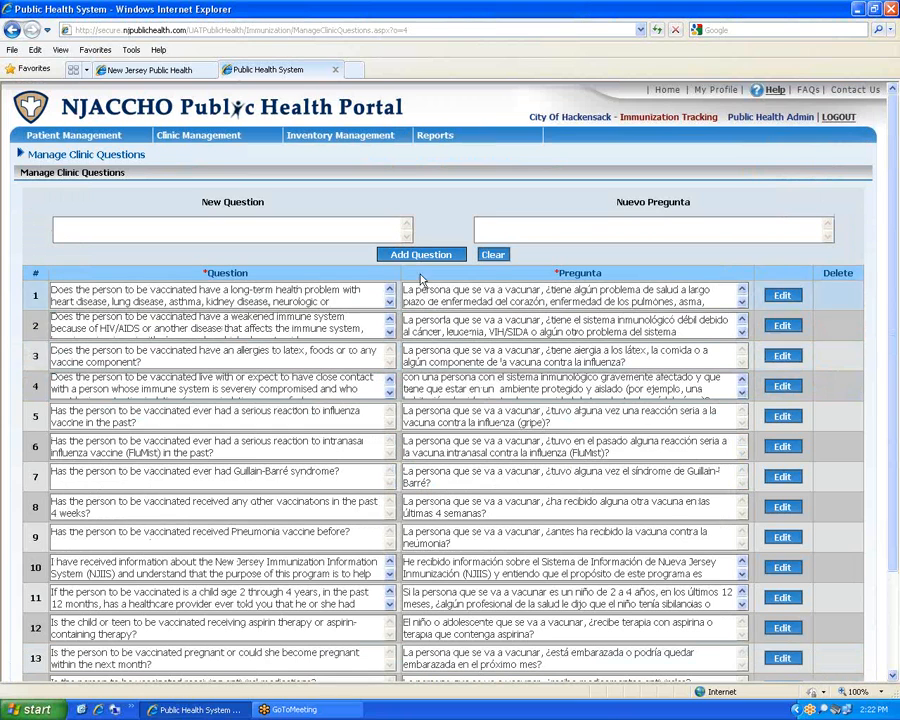
Look over the new-question area, then go to Clinic Management > Map Vaccines
{"action": "left_click", "coordinate": [247, 231]}
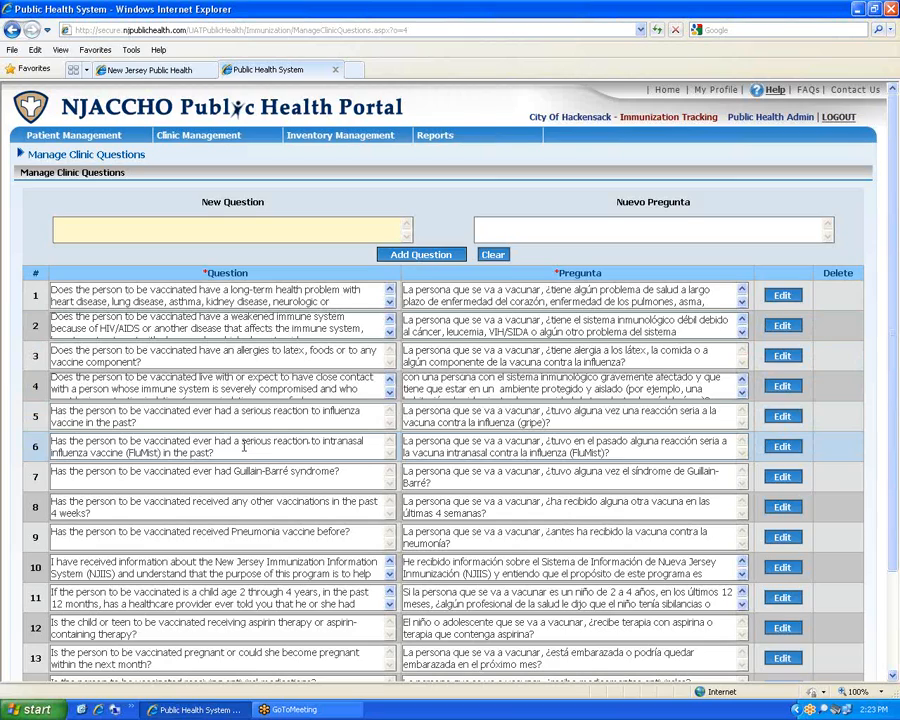
{"action": "scroll", "coordinate": [245, 437], "scroll_direction": "down", "scroll_amount": 3}
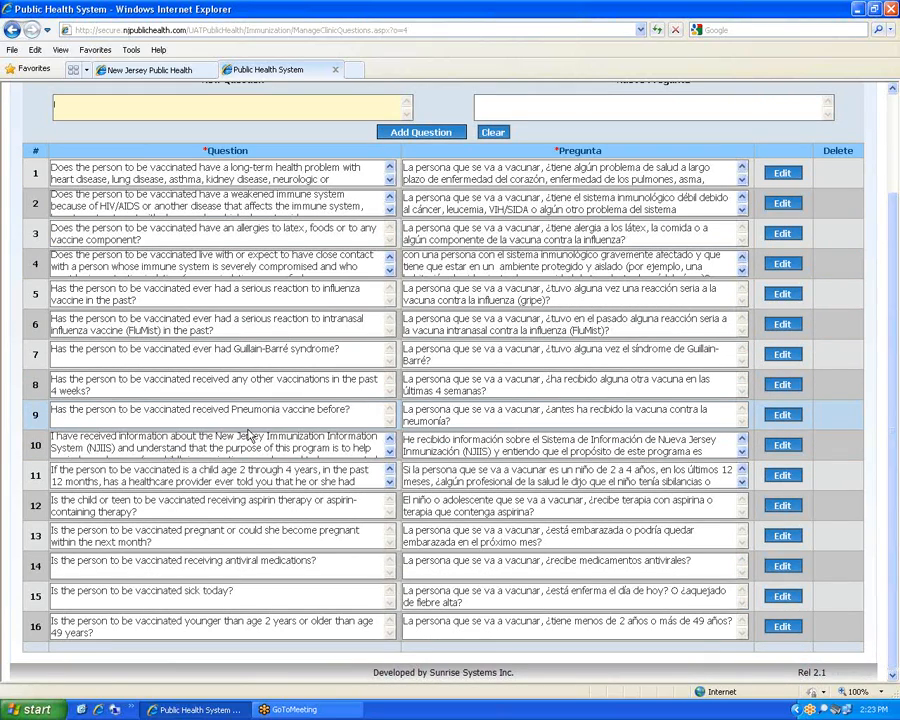
{"action": "scroll", "coordinate": [18, 322], "scroll_direction": "up", "scroll_amount": 2}
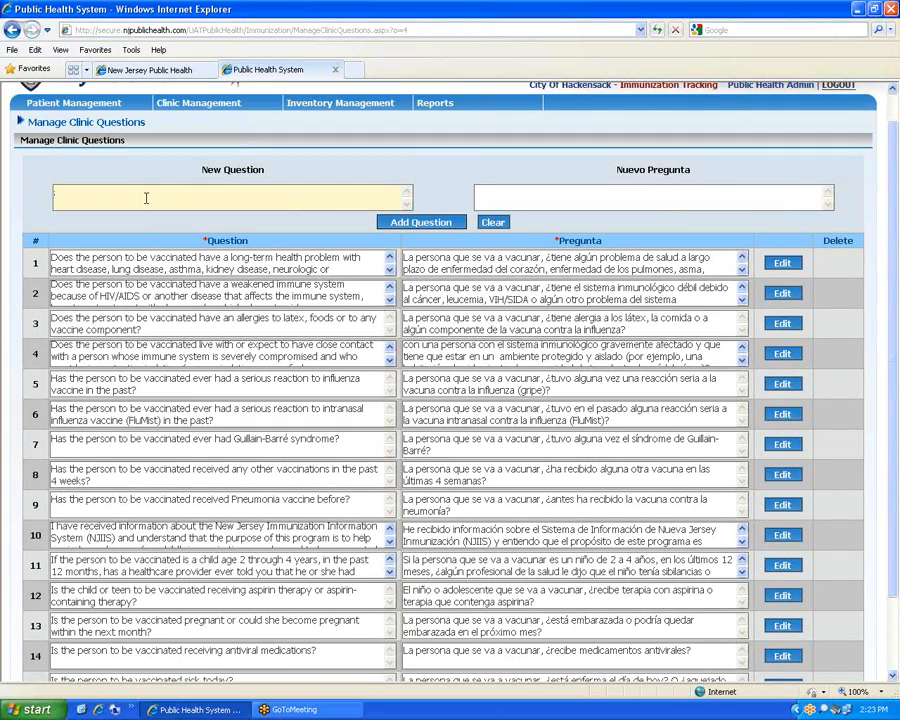
{"action": "mouse_move", "coordinate": [215, 103]}
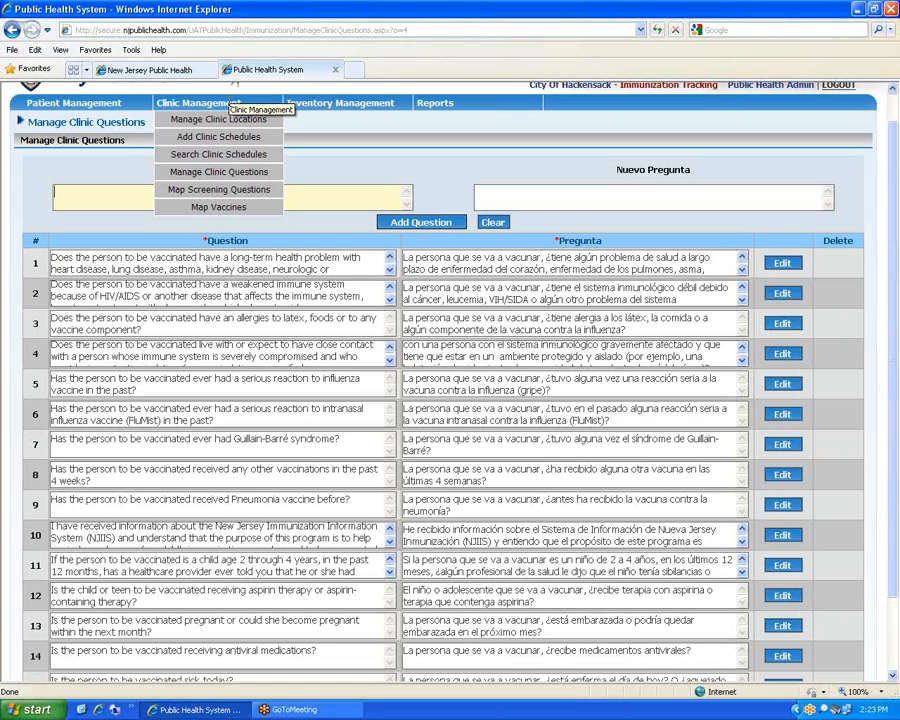
{"action": "left_click", "coordinate": [219, 210]}
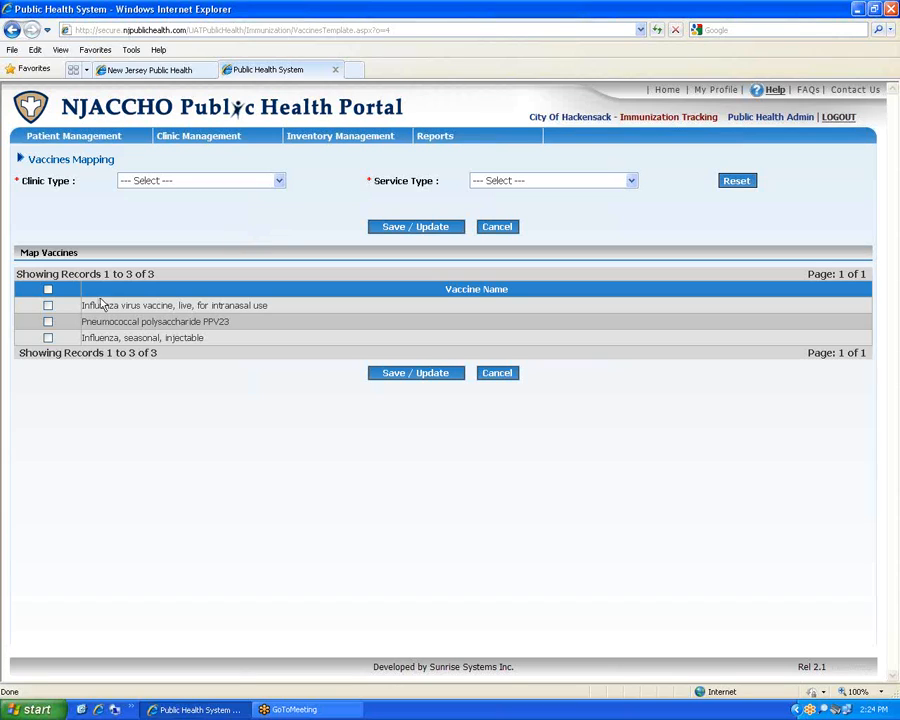
Map the live intranasal flu vaccine to Immunization Clinic, Influenza (Flu) Clinic - Adult, and save
{"action": "left_click", "coordinate": [255, 181]}
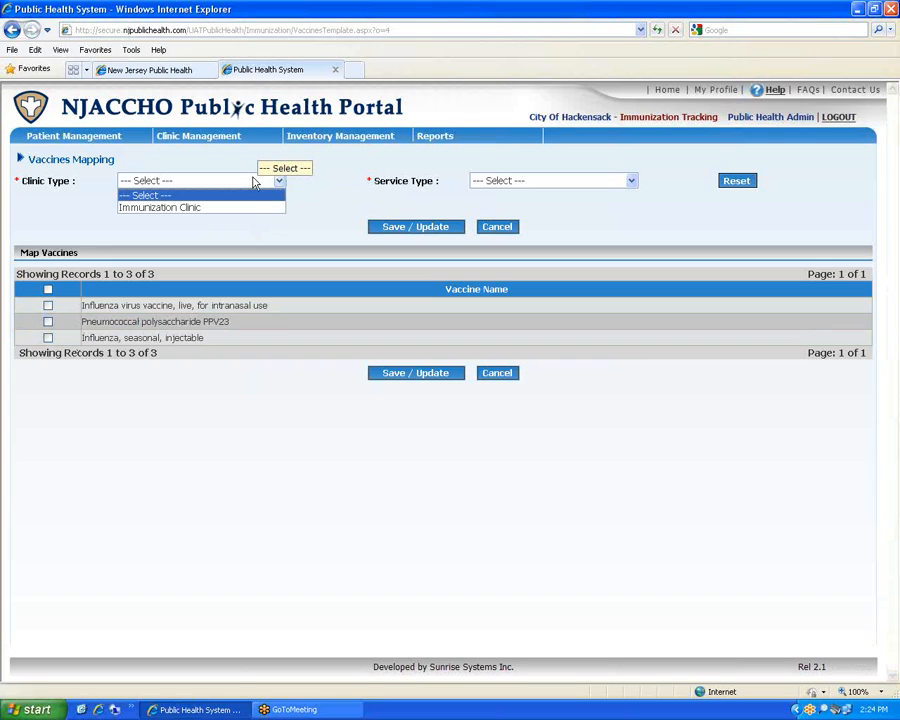
{"action": "left_click", "coordinate": [221, 207]}
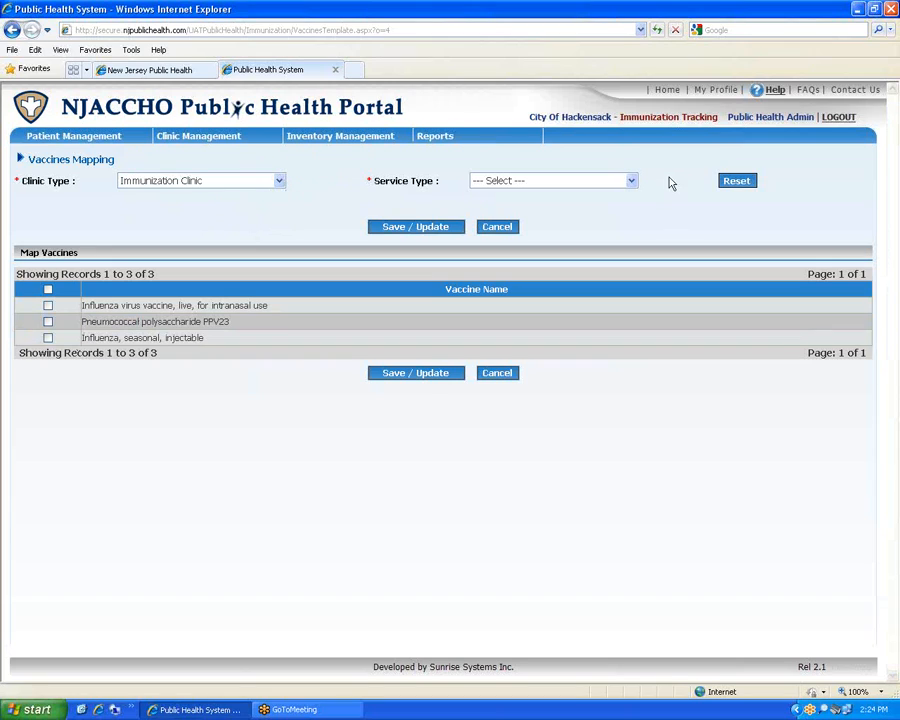
{"action": "left_click", "coordinate": [631, 181]}
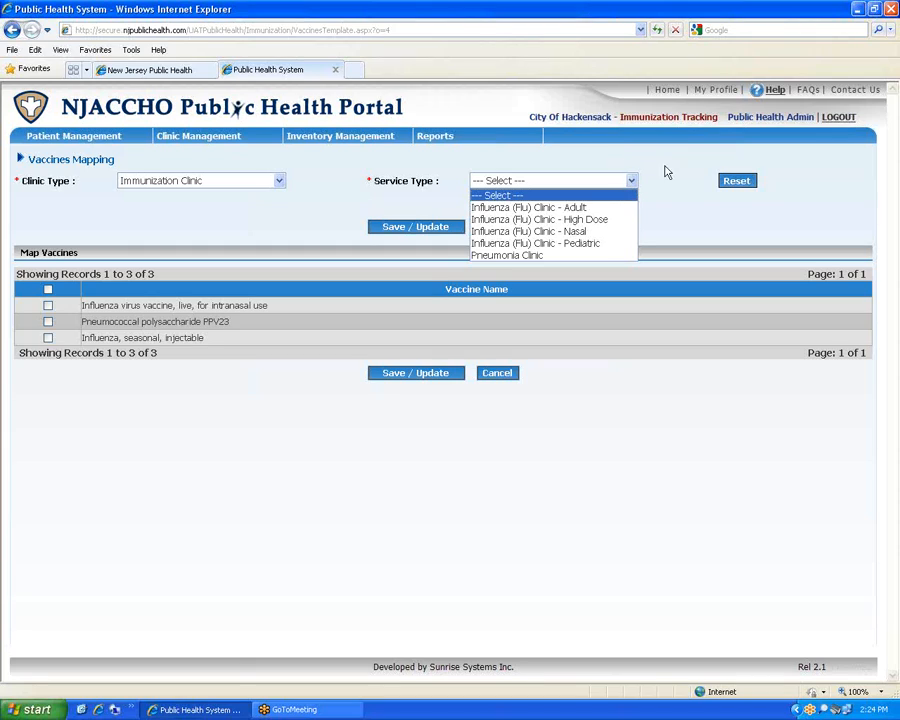
{"action": "left_click", "coordinate": [260, 420]}
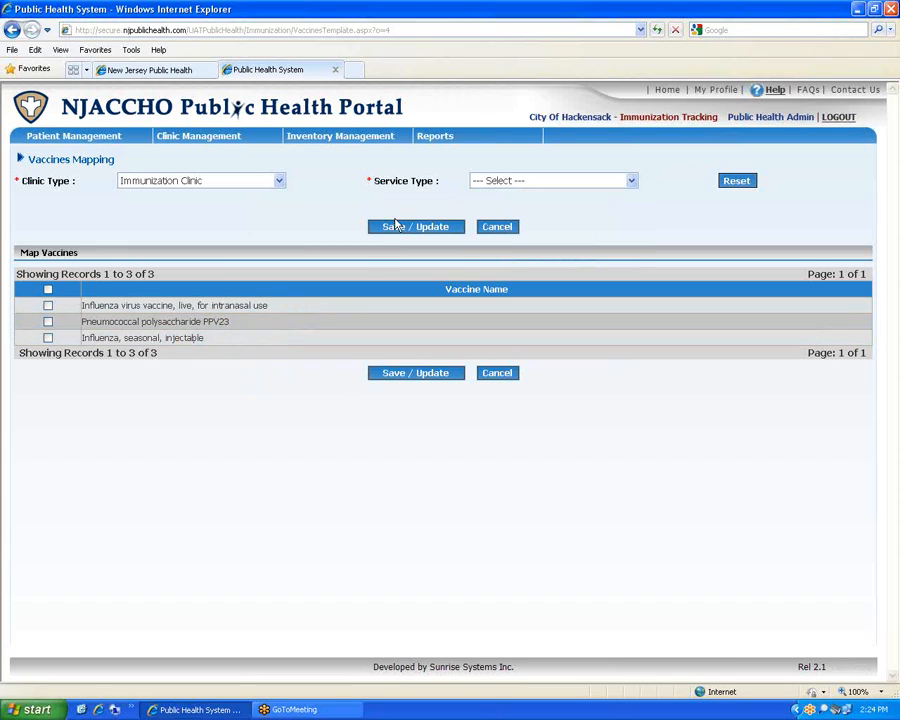
{"action": "left_click", "coordinate": [428, 228]}
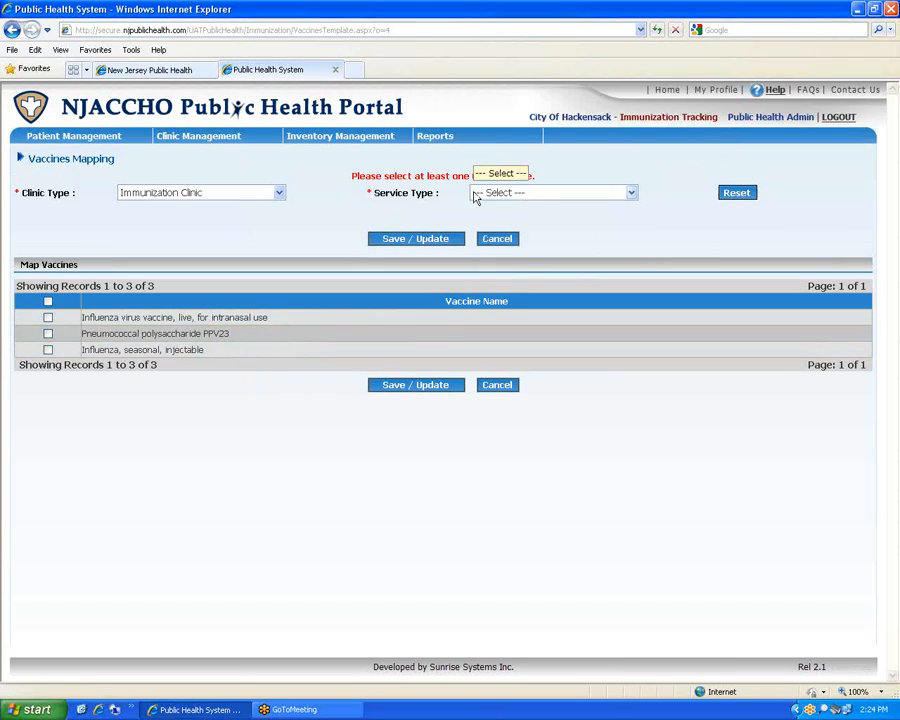
{"action": "left_click", "coordinate": [555, 192]}
{"action": "left_click", "coordinate": [591, 221]}
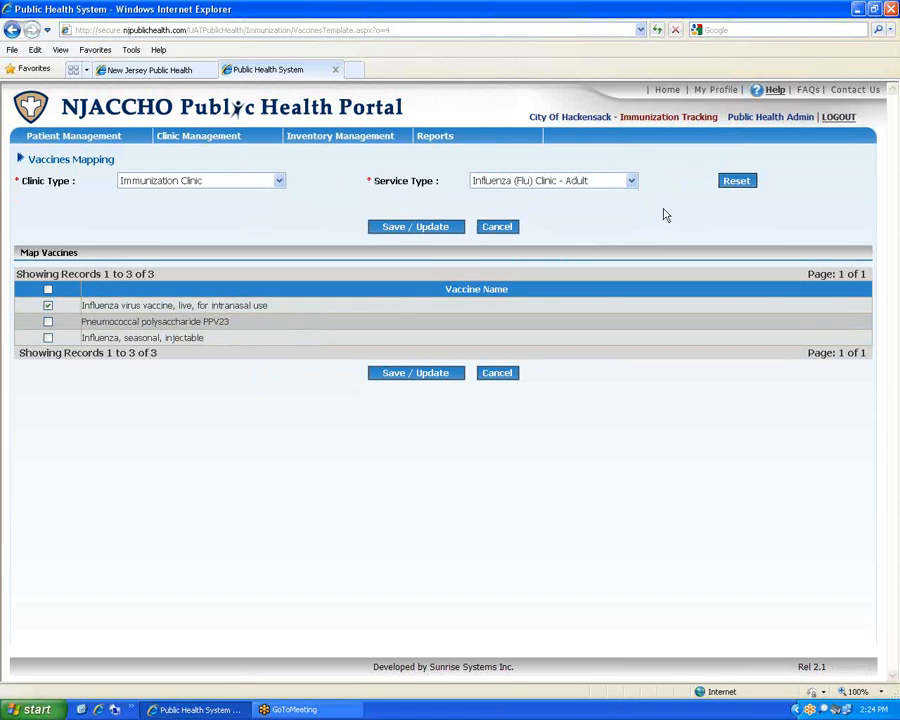
{"action": "left_click", "coordinate": [418, 227]}
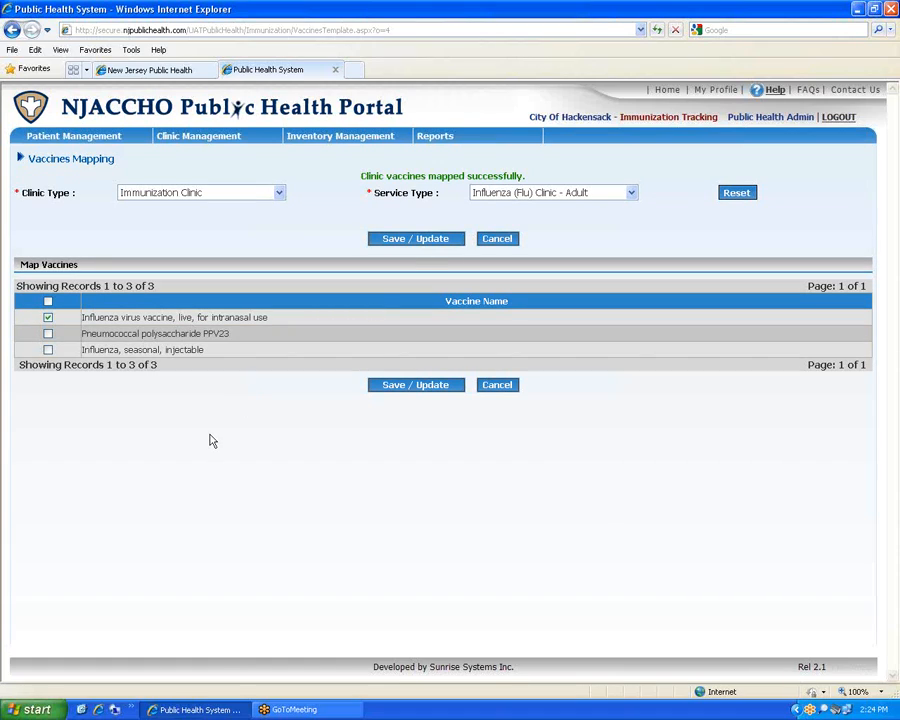
Map screening questions for Immunization Clinic's adult flu service, adding the under-2 or over-49 question
{"action": "mouse_move", "coordinate": [200, 136]}
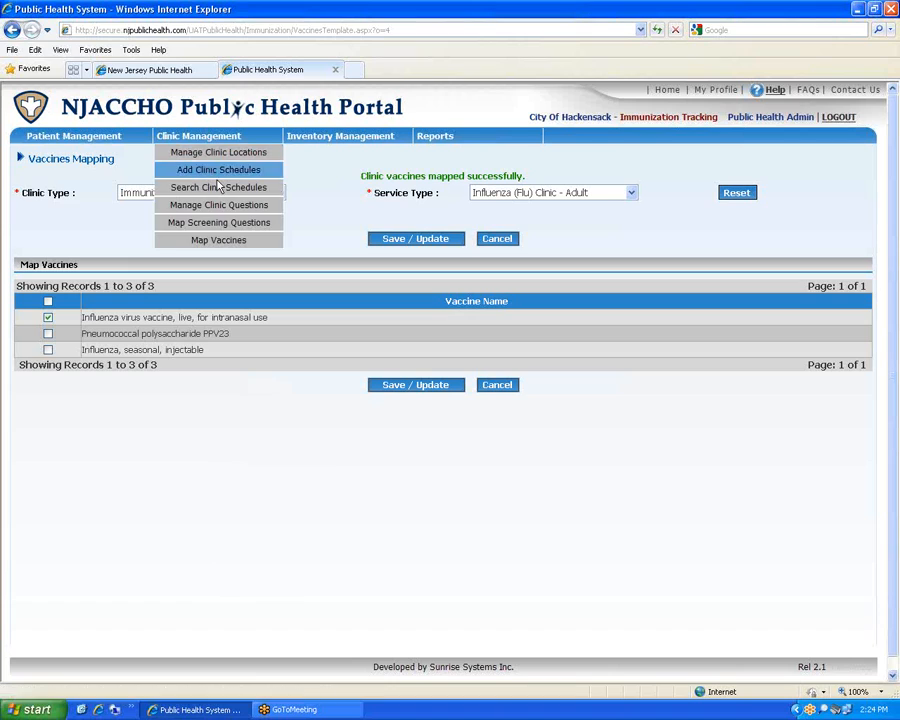
{"action": "left_click", "coordinate": [236, 226]}
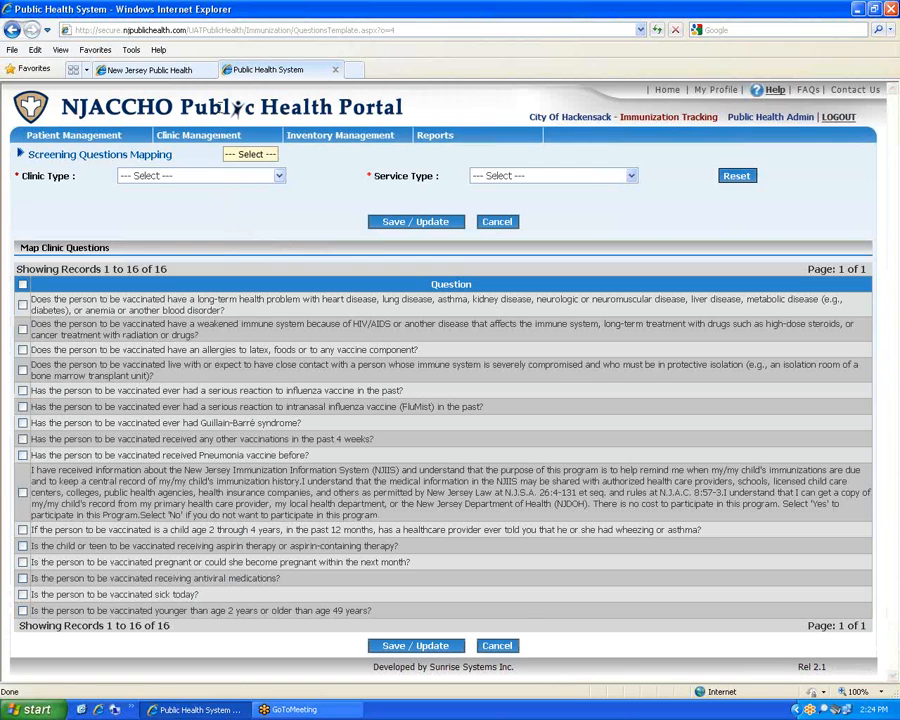
{"action": "mouse_move", "coordinate": [213, 212]}
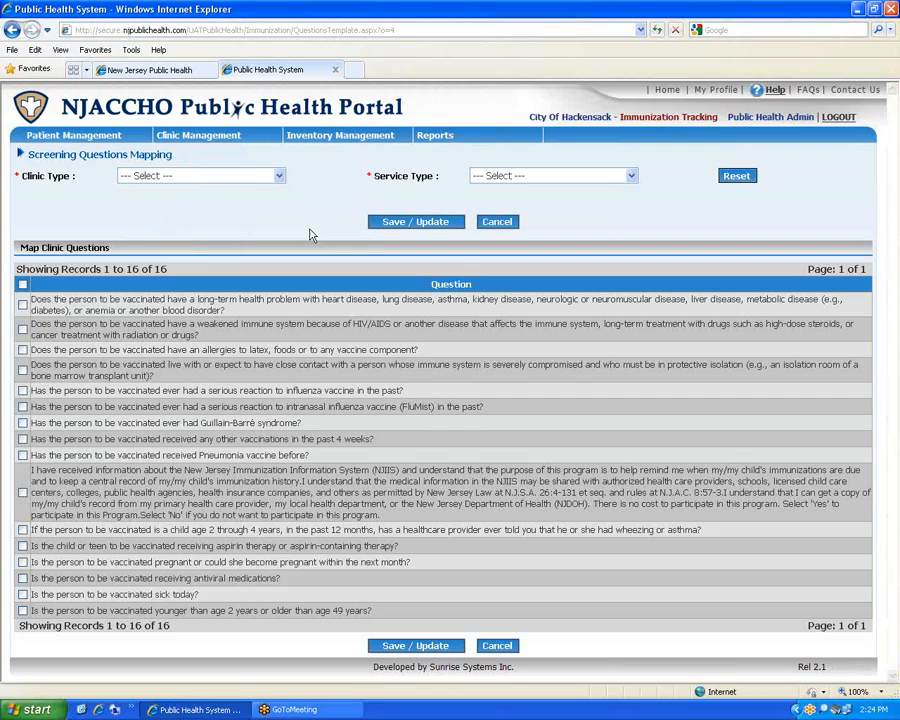
{"action": "left_click", "coordinate": [278, 176]}
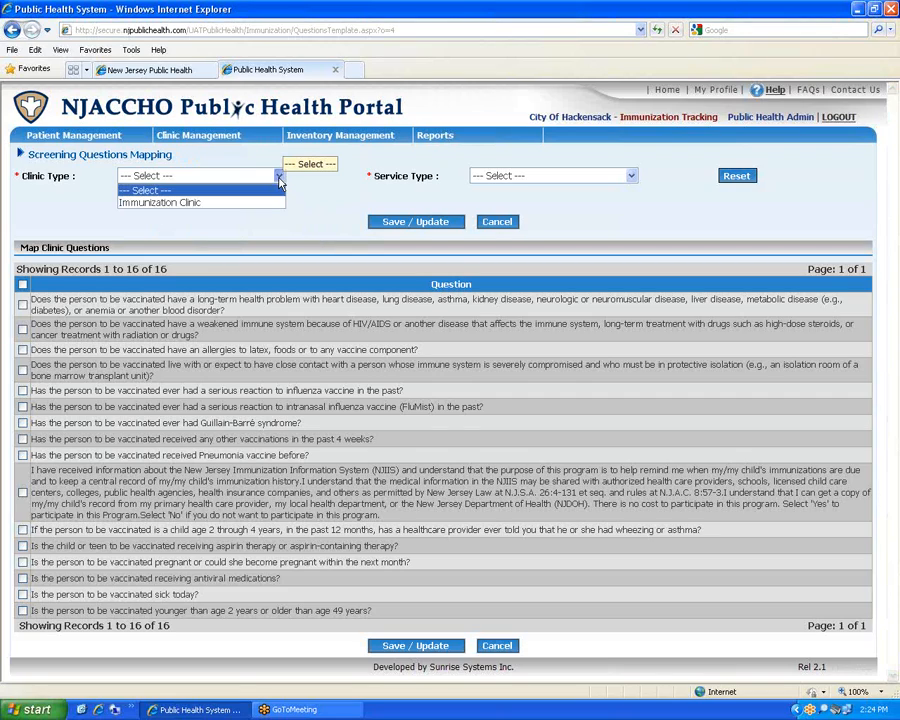
{"action": "left_click", "coordinate": [261, 203]}
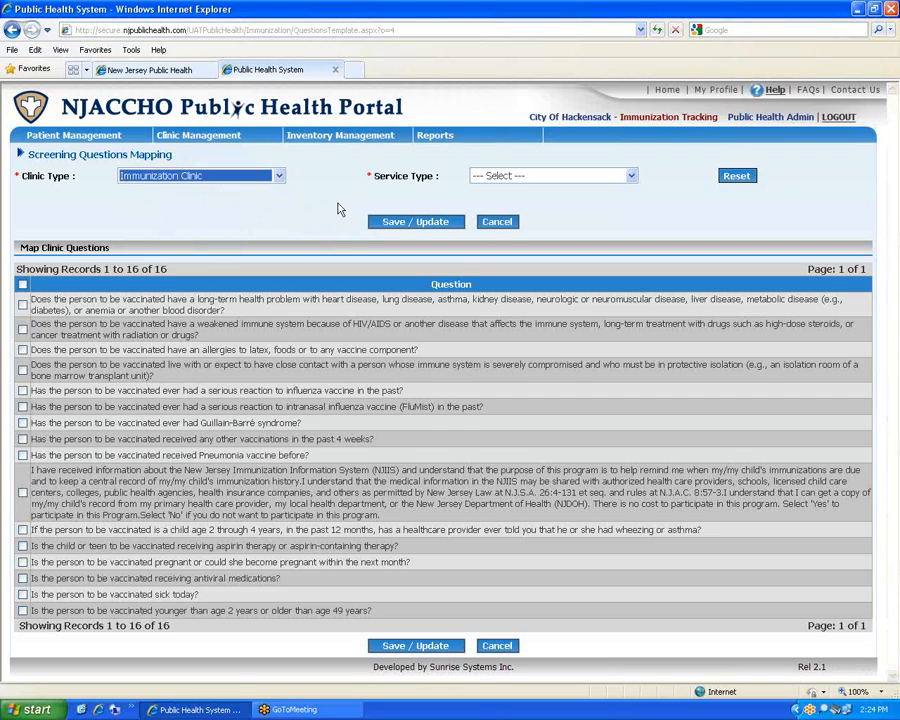
{"action": "left_click", "coordinate": [548, 176]}
{"action": "left_click", "coordinate": [470, 203]}
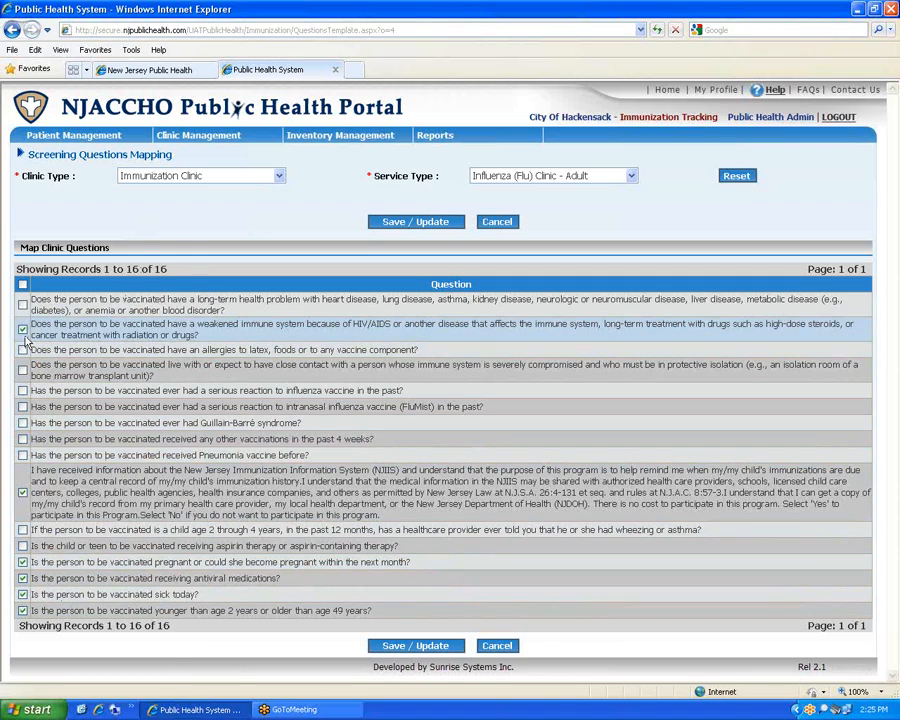
{"action": "left_click", "coordinate": [22, 611]}
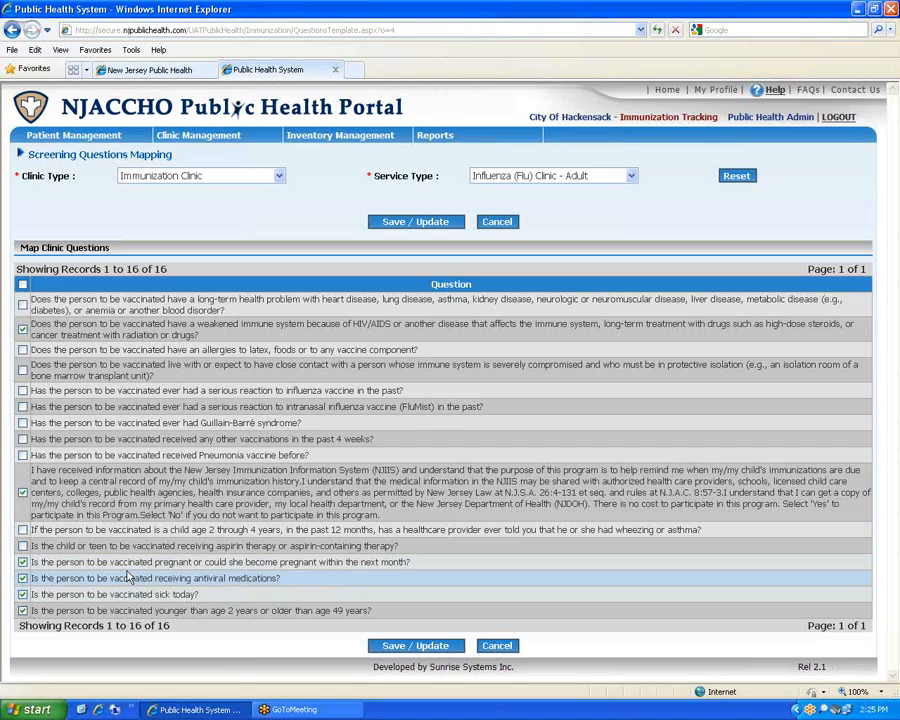
Switch to Influenza (Flu) Clinic - Pediatric and tick the flu-reaction and past-4-weeks vaccinations questions
{"action": "left_click", "coordinate": [527, 176]}
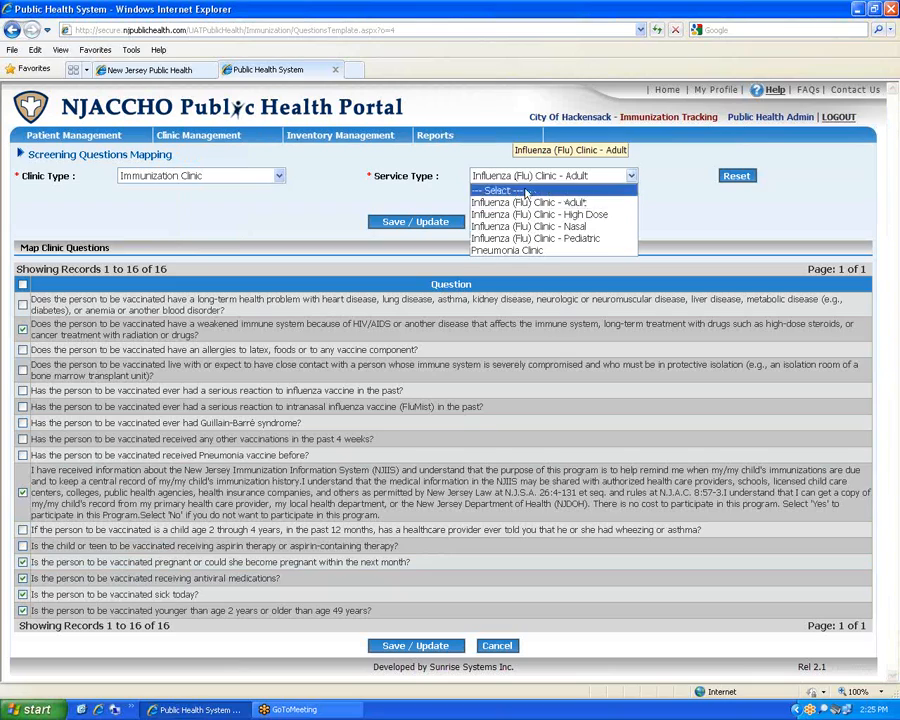
{"action": "left_click", "coordinate": [535, 238]}
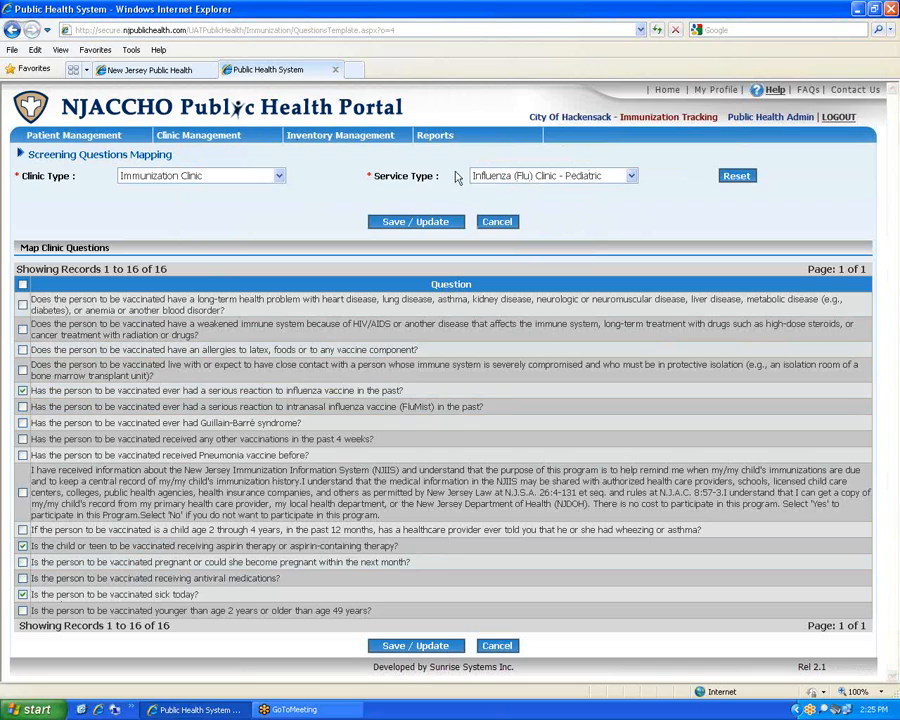
{"action": "left_click", "coordinate": [23, 391]}
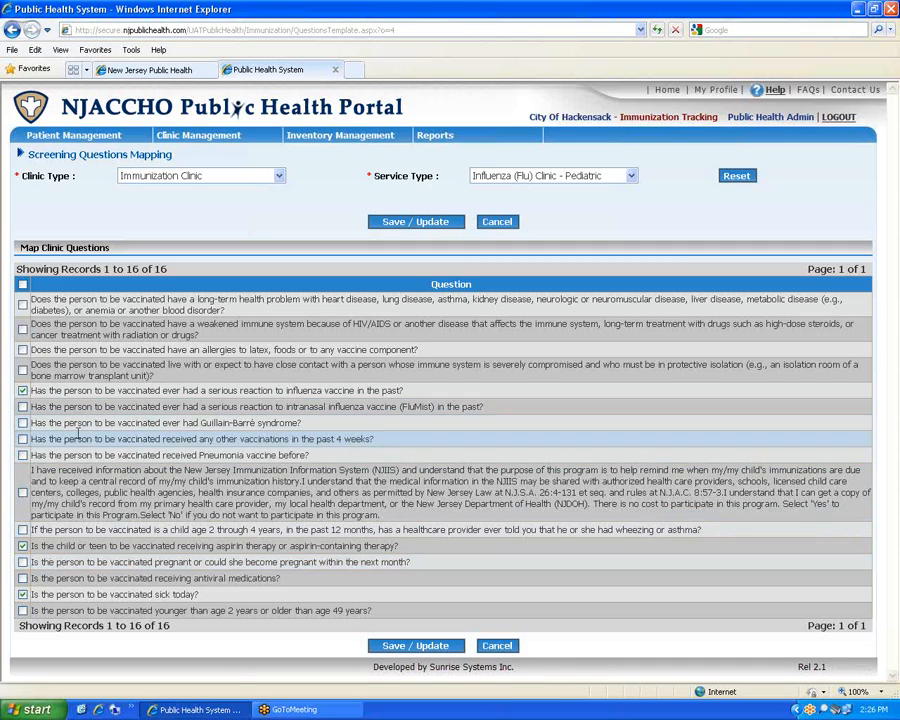
{"action": "left_click", "coordinate": [22, 438]}
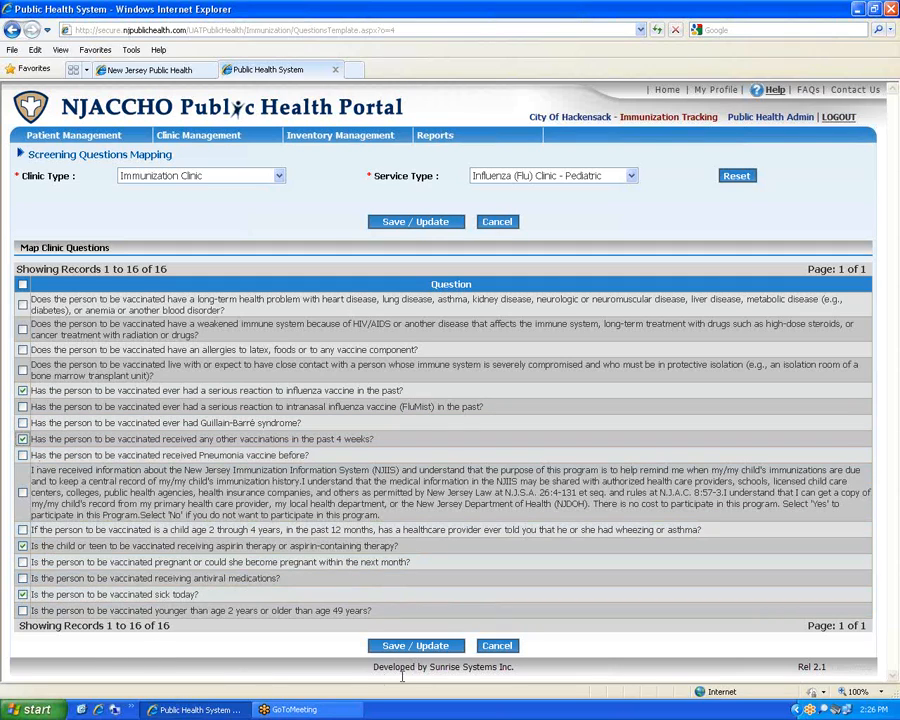
Save the pediatric flu clinic's four screening questions and confirm their order in Sort Questions
{"action": "left_click", "coordinate": [421, 651]}
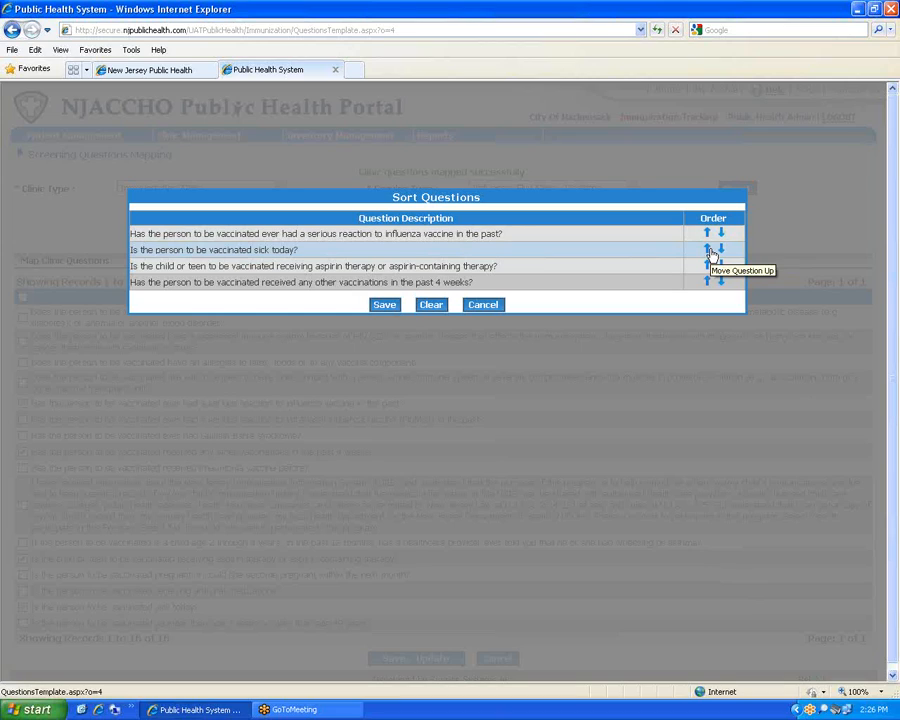
{"action": "left_click", "coordinate": [386, 306]}
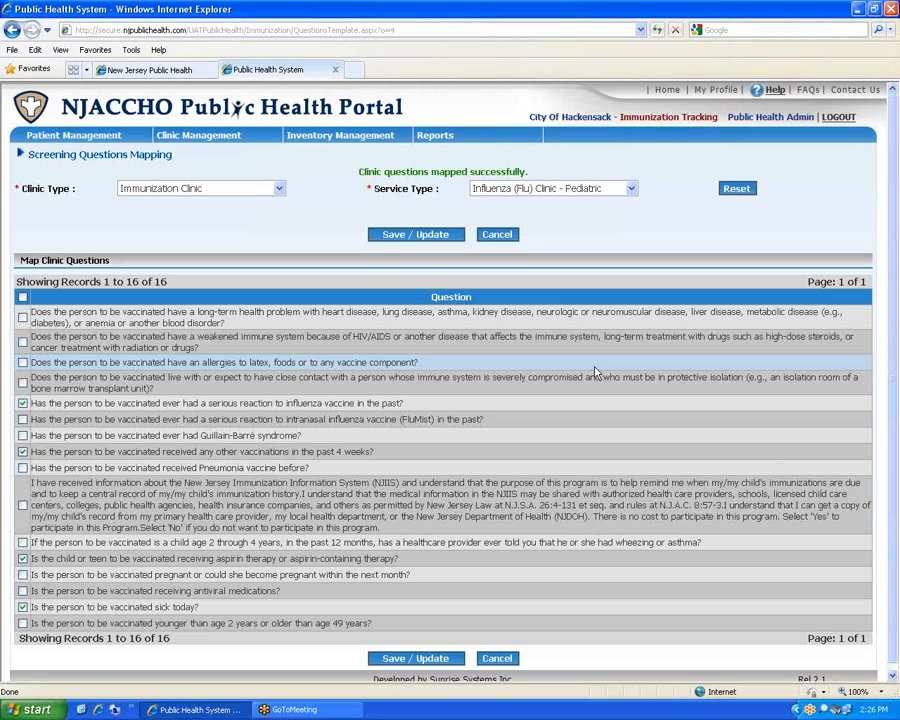
{"action": "mouse_move", "coordinate": [207, 133]}
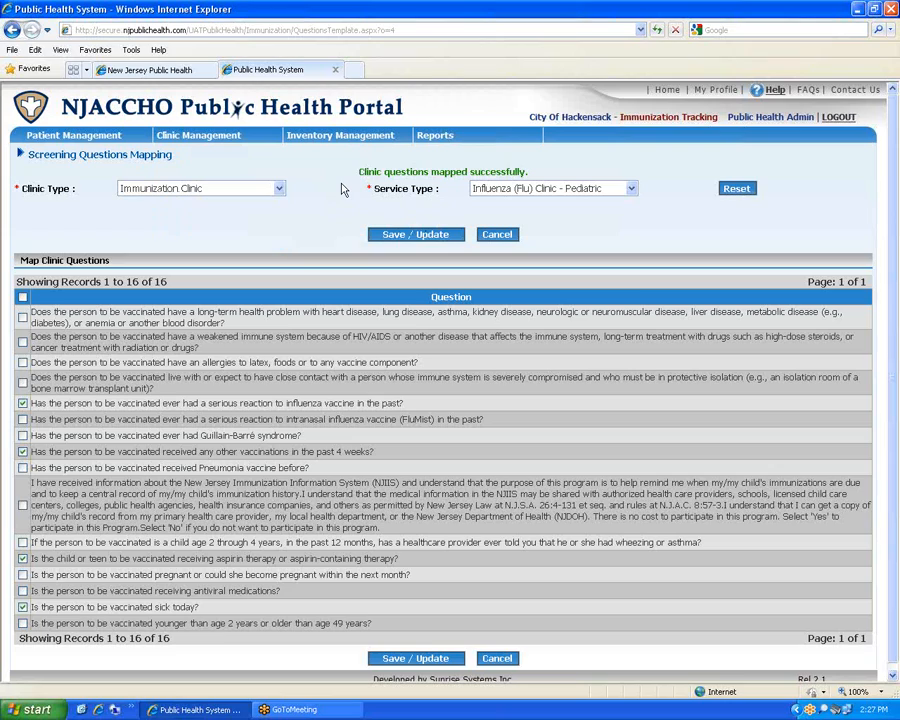
{"action": "mouse_move", "coordinate": [240, 132]}
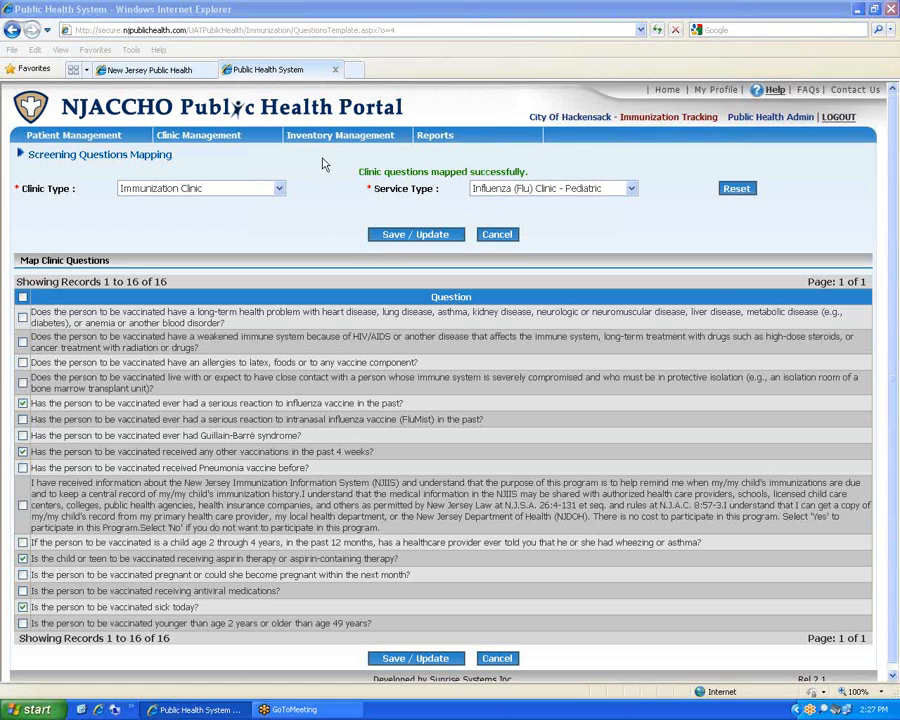
{"action": "mouse_move", "coordinate": [233, 158]}
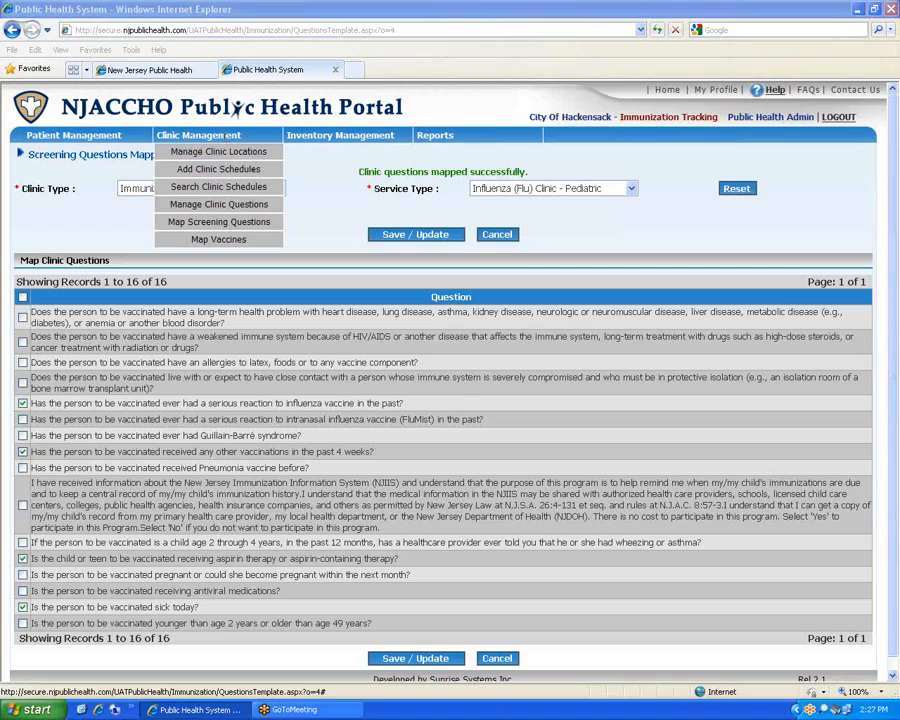
Begin a new clinic schedule with municipality HACKENSACK 07601 and location Hackensack Mall
{"action": "left_click", "coordinate": [212, 172]}
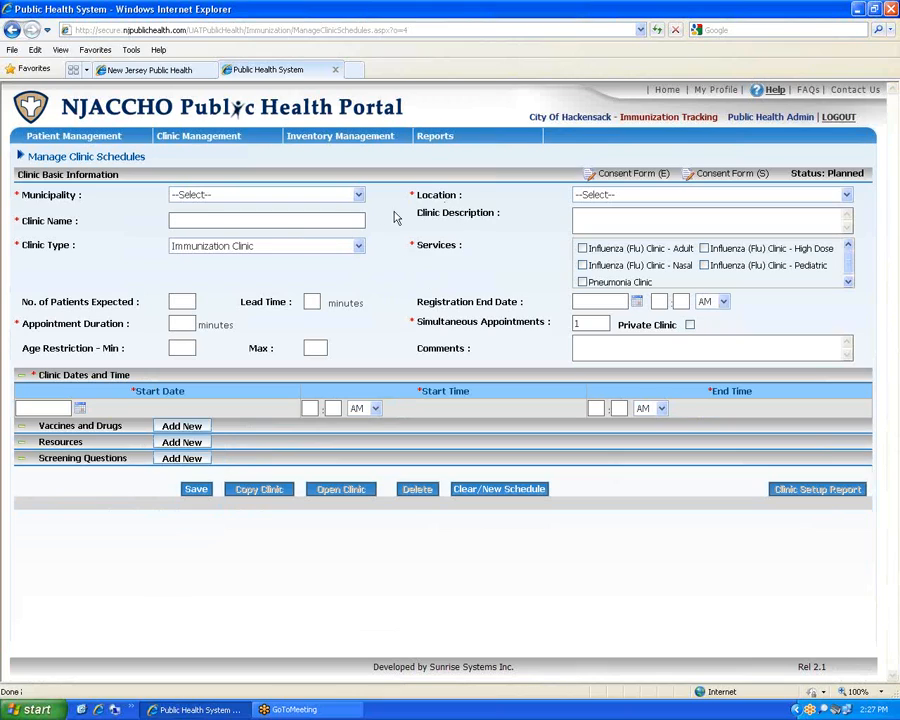
{"action": "left_click", "coordinate": [358, 195]}
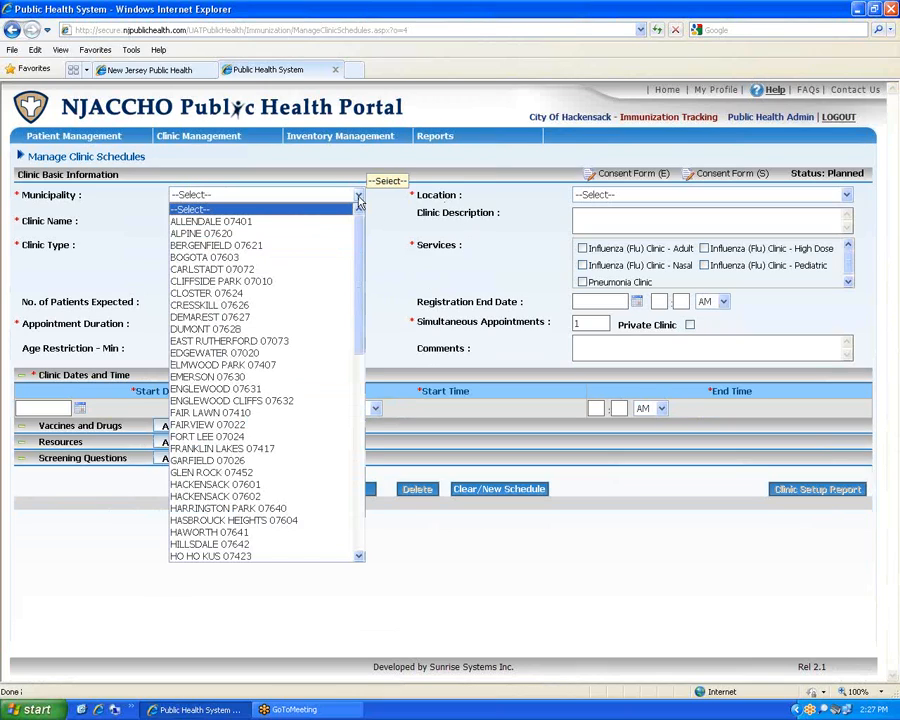
{"action": "left_click", "coordinate": [242, 487]}
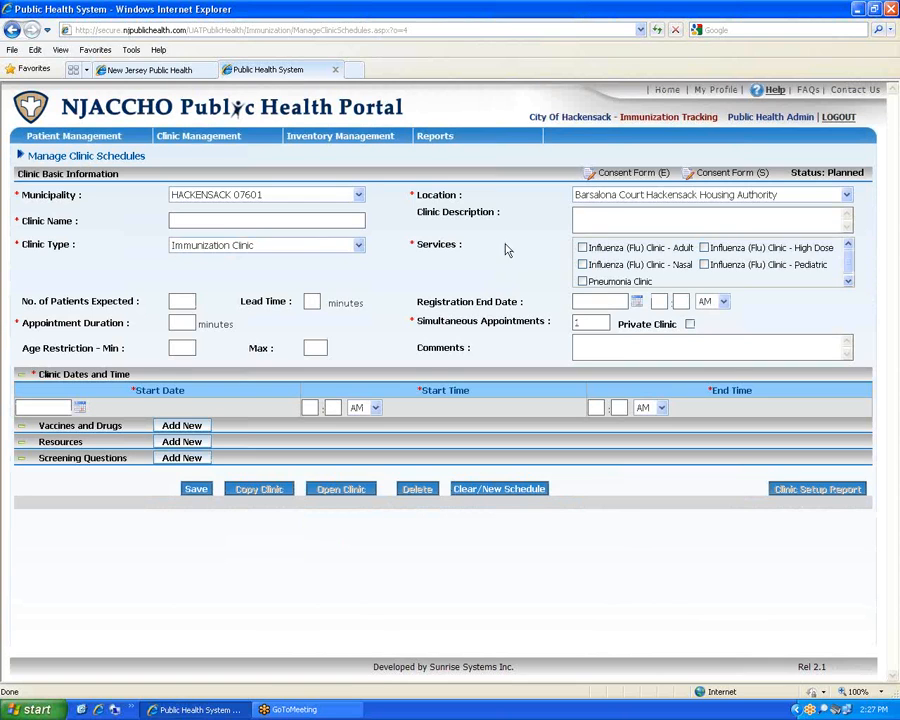
{"action": "left_click", "coordinate": [846, 196]}
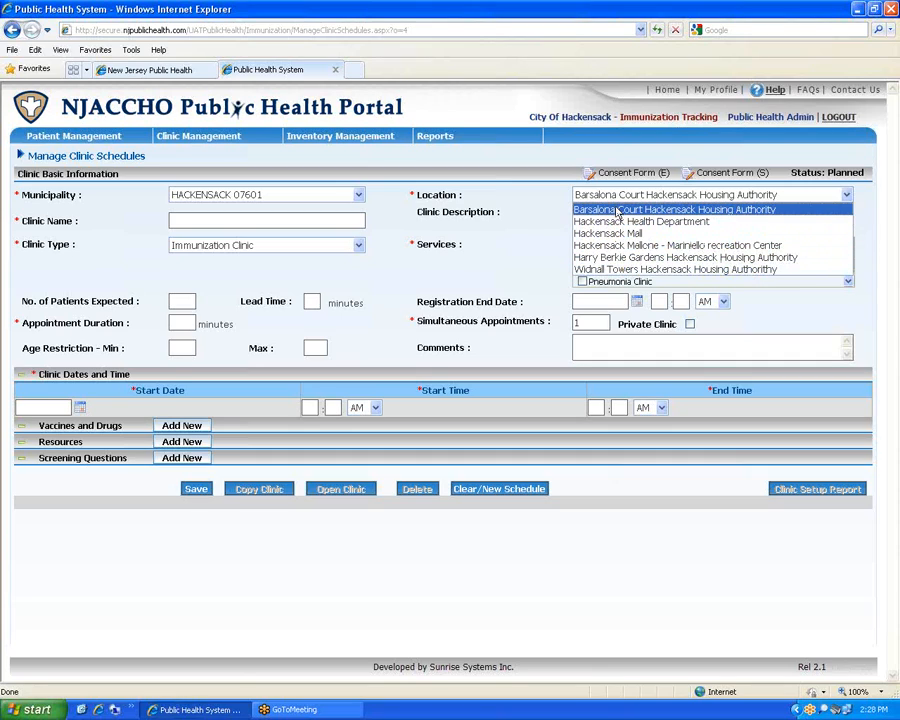
{"action": "left_click", "coordinate": [621, 234]}
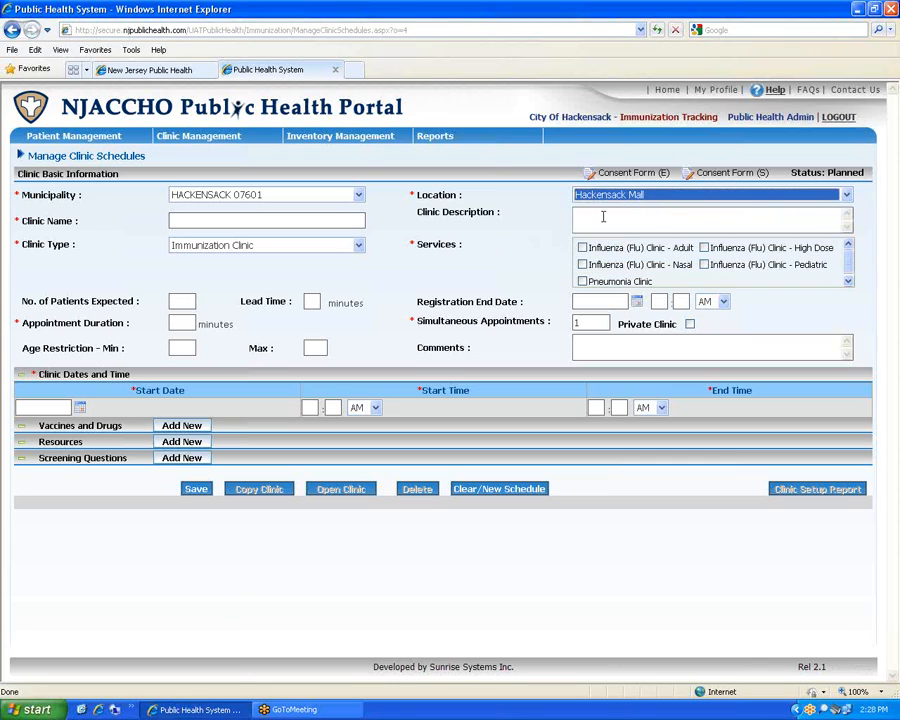
Enter 'Adult Flu Clinc' as the clinic name, fixing the mistyped capital D
{"action": "left_click", "coordinate": [249, 222]}
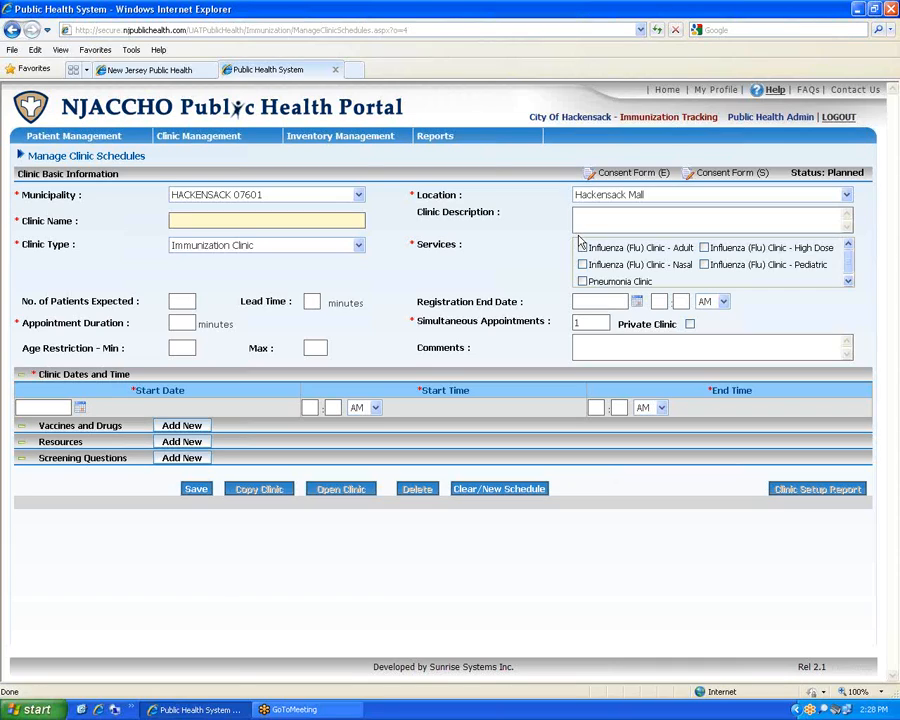
{"action": "type", "text": "ADult"}
{"action": "key", "text": "BackSpace"}
{"action": "key", "text": "BackSpace"}
{"action": "key", "text": "BackSpace"}
{"action": "type", "text": "dult Flu Clinc"}
{"action": "left_click", "coordinate": [675, 216]}
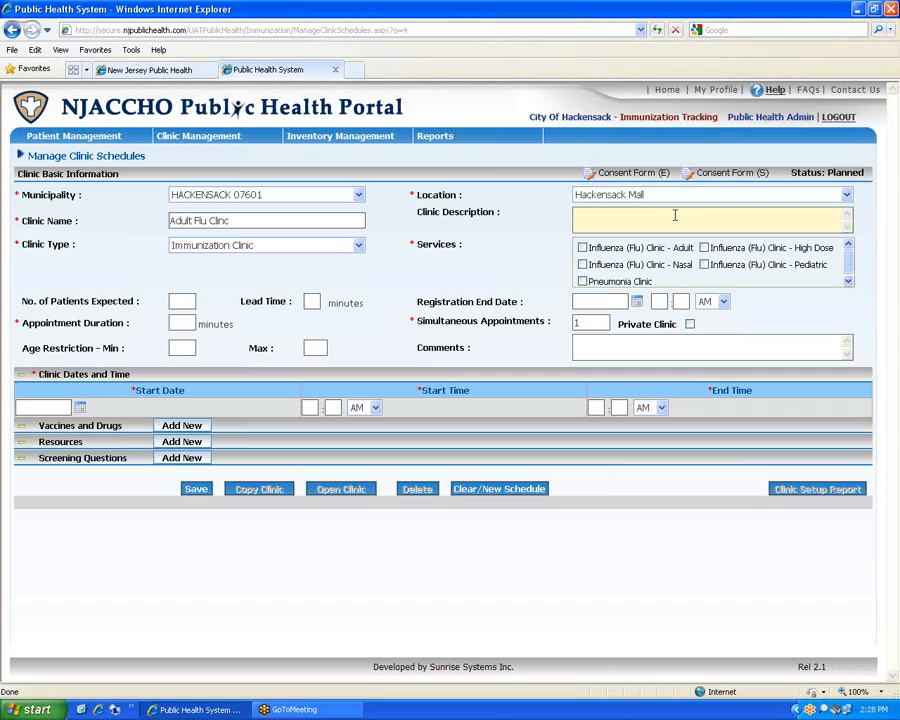
Type the description: adult flu clinic for ages 18 and older, bring your Medicare Card
{"action": "type", "text": "ADult flu/"}
{"action": "key", "text": "BackSpace"}
{"action": "type", "text": "clinc"}
{"action": "key", "text": "BackSpace"}
{"action": "key", "text": "BackSpace"}
{"action": "key", "text": "BackSpace"}
{"action": "type", "text": "nic for adults 18 years and ol"}
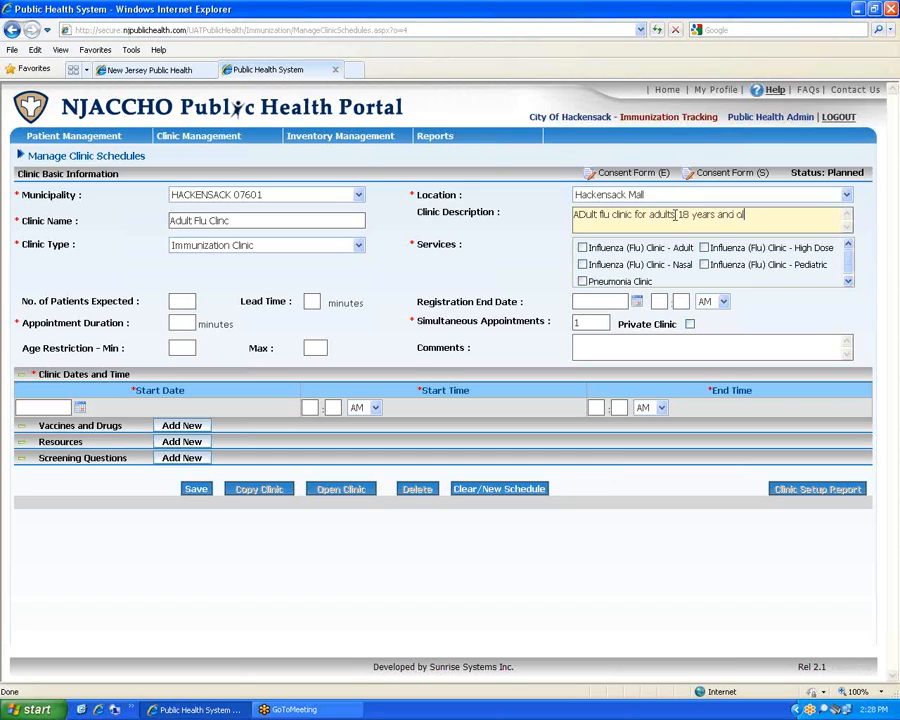
{"action": "type", "text": "der. If you have Medicare; pleas"}
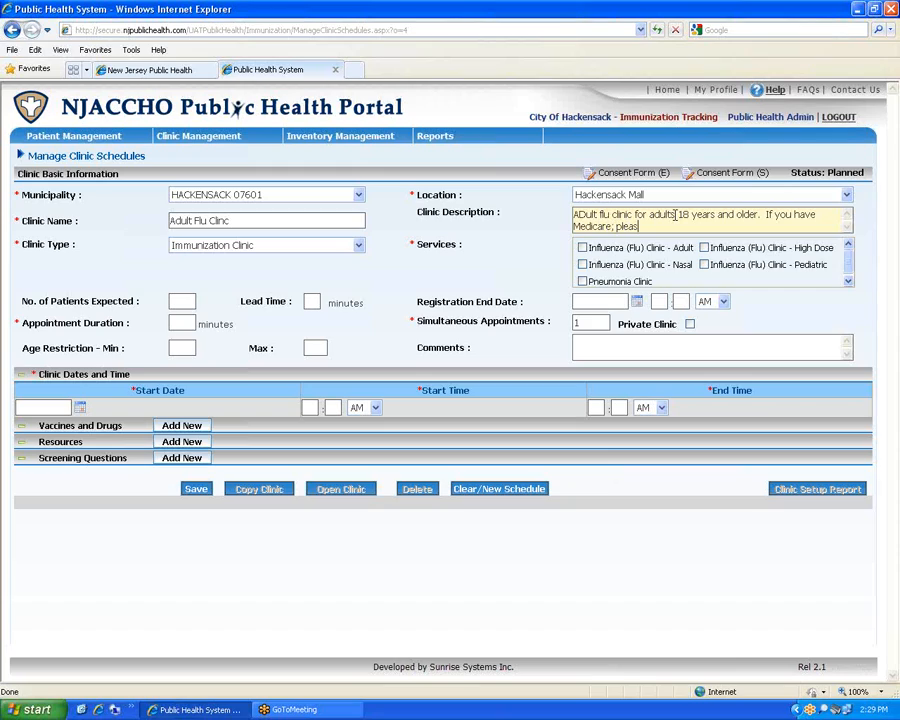
{"action": "type", "text": "e bring you "}
{"action": "type", "text": "edicare"}
{"action": "key", "text": "BackSpace"}
{"action": "key", "text": "BackSpace"}
{"action": "key", "text": "BackSpace"}
{"action": "key", "text": "BackSpace"}
{"action": "key", "text": "BackSpace"}
{"action": "key", "text": "BackSpace"}
{"action": "key", "text": "BackSpace"}
{"action": "type", "text": "Medicare Card ...."}
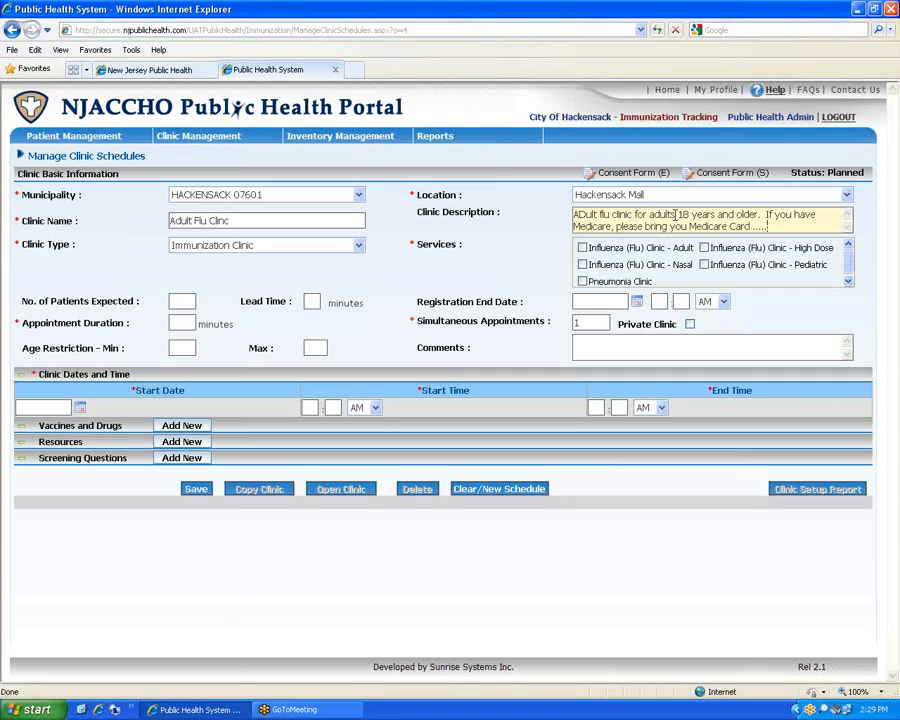
Correct 'ADult' to 'Adult' and append the arrive-on-time and limited-parking notes
{"action": "left_click", "coordinate": [588, 216]}
{"action": "key", "text": "BackSpace"}
{"action": "type", "text": "d"}
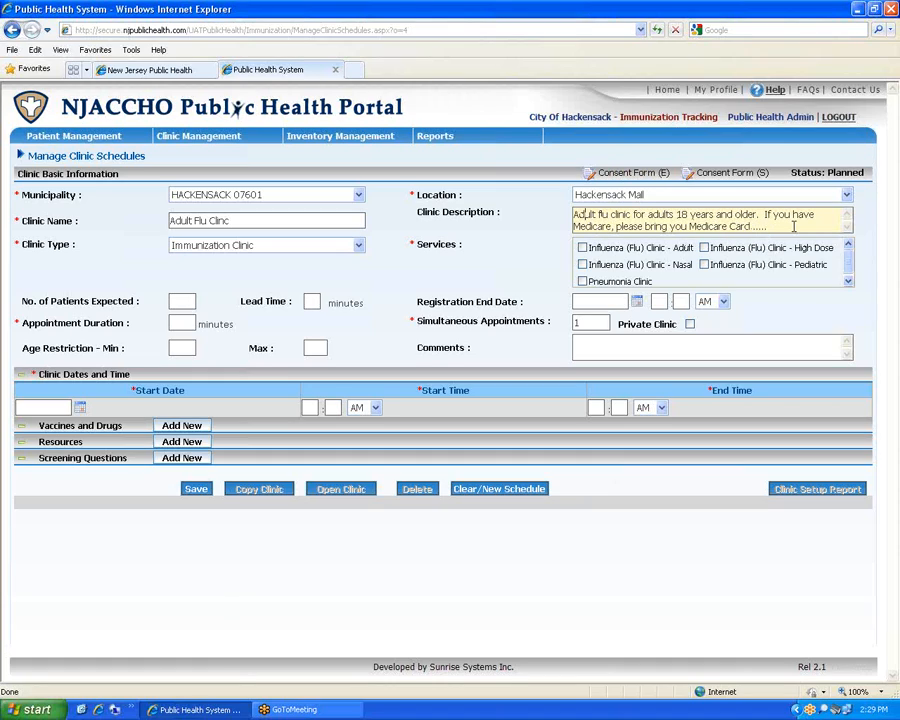
{"action": "left_click", "coordinate": [794, 226]}
{"action": "type", "text": ".Please arrive at you sc"}
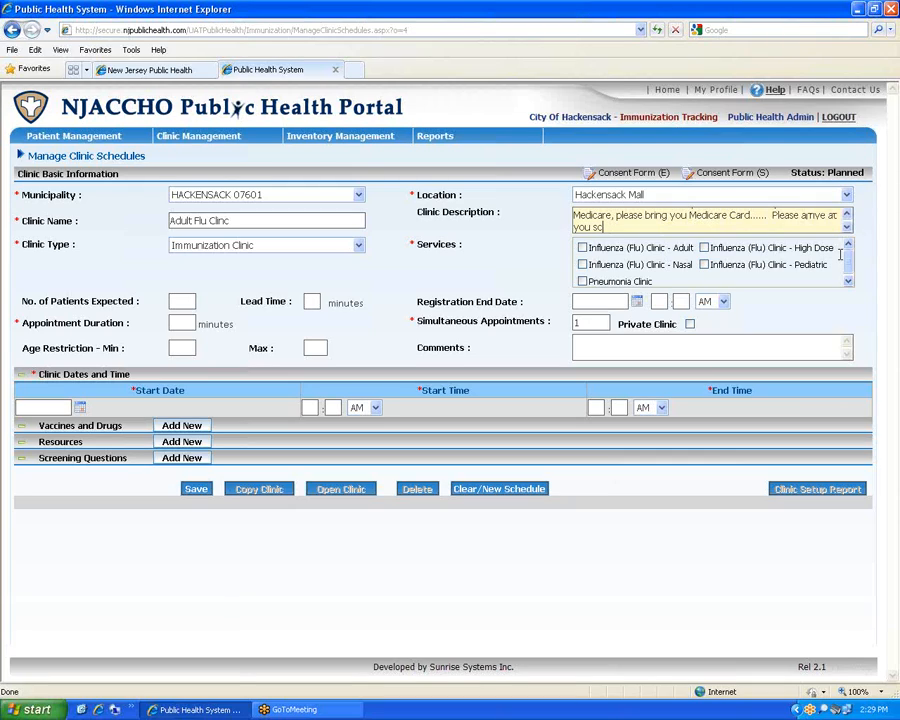
{"action": "type", "text": "eheduled appointment time.  Par"}
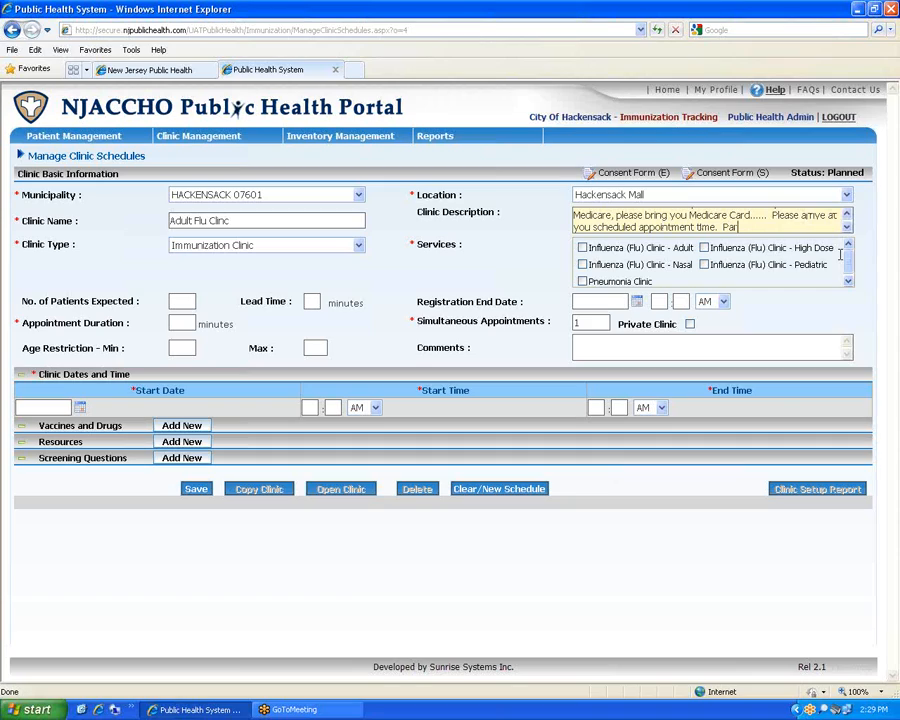
{"action": "type", "text": "king is limited..."}
Review the description with its scroll arrows and keep Immunization Clinic as the clinic type
{"action": "left_click", "coordinate": [847, 215]}
{"action": "left_click", "coordinate": [847, 228]}
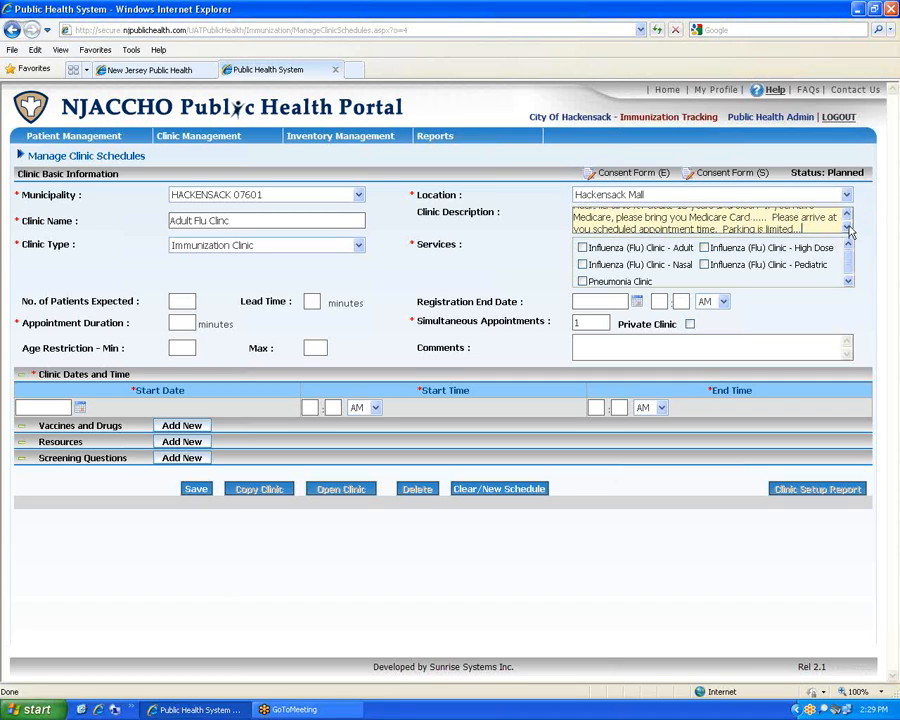
{"action": "left_click", "coordinate": [847, 215]}
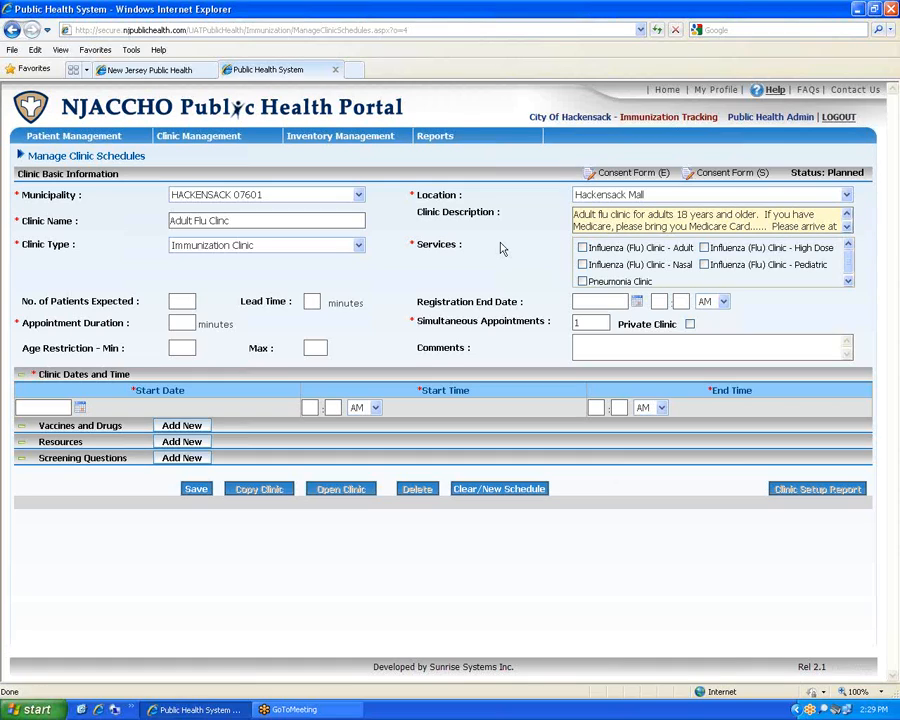
{"action": "left_click", "coordinate": [357, 246]}
{"action": "left_click", "coordinate": [356, 251]}
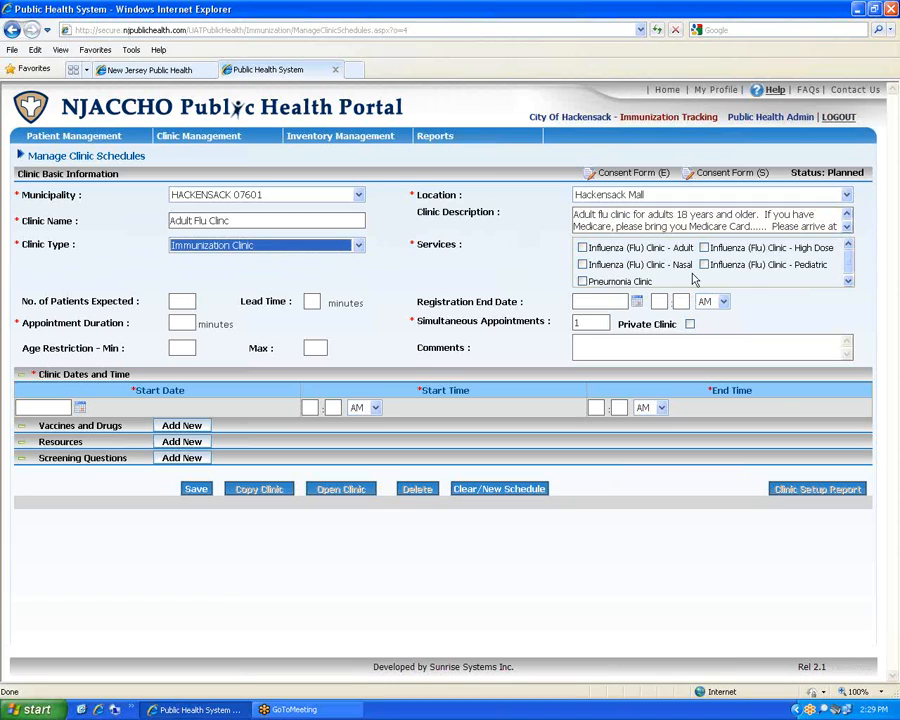
Select the Influenza (Flu) Clinic - Adult and Pneumonia Clinic services
{"action": "left_click", "coordinate": [584, 249]}
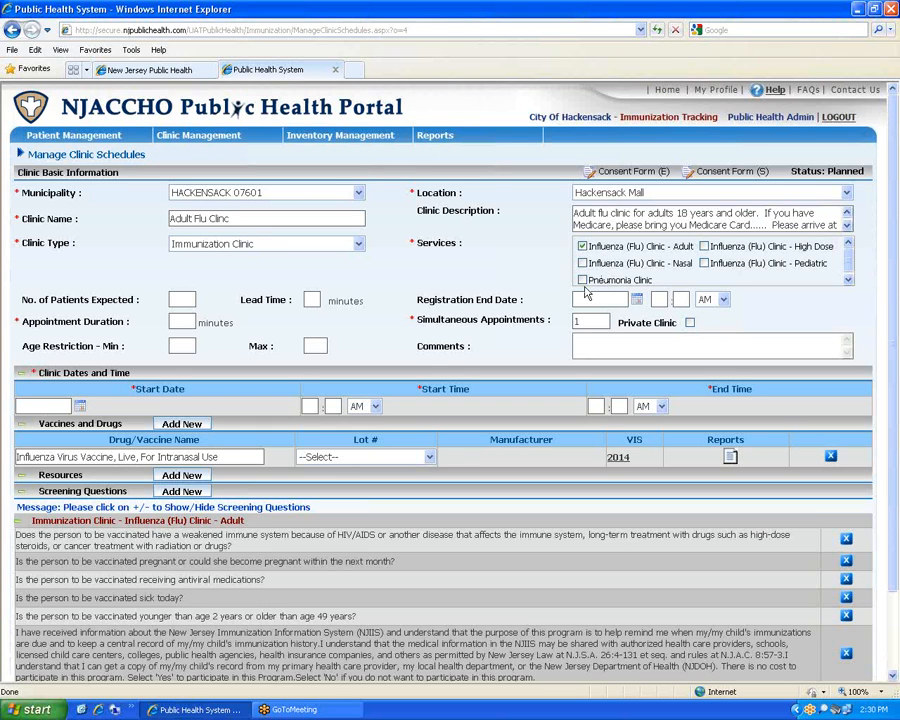
{"action": "left_click", "coordinate": [583, 281]}
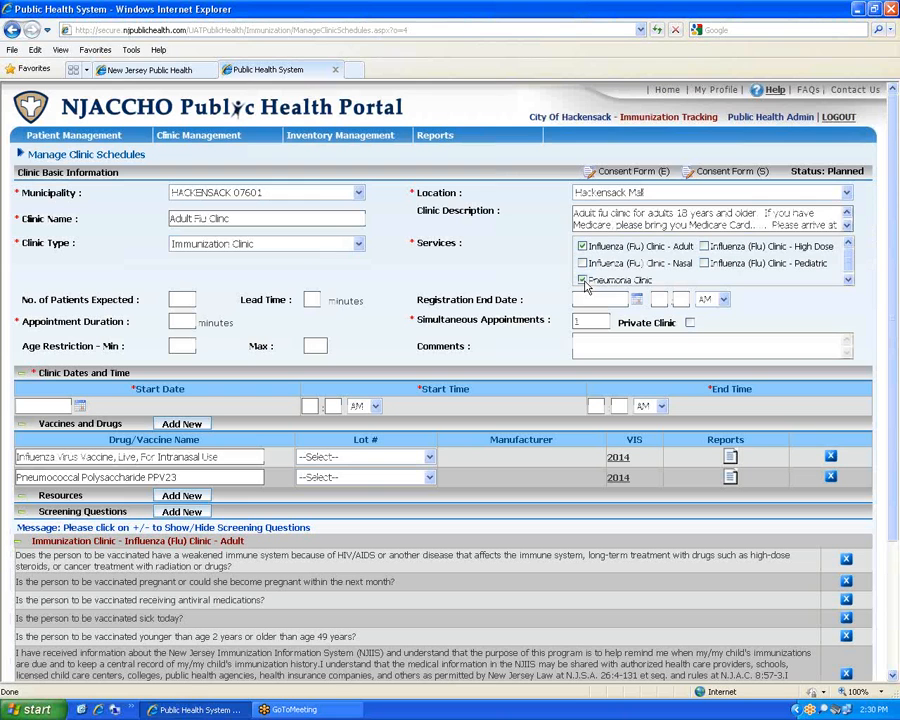
{"action": "left_click", "coordinate": [213, 219]}
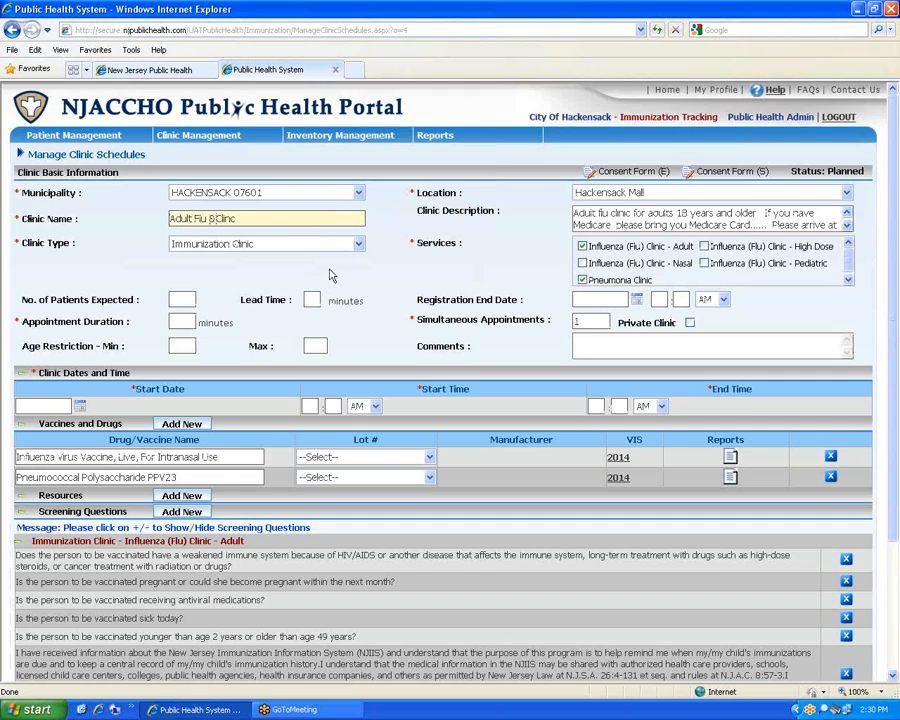
Insert '& Pneumonia' into the clinic name before 'Clinc'
{"action": "type", "text": "& Pneu"}
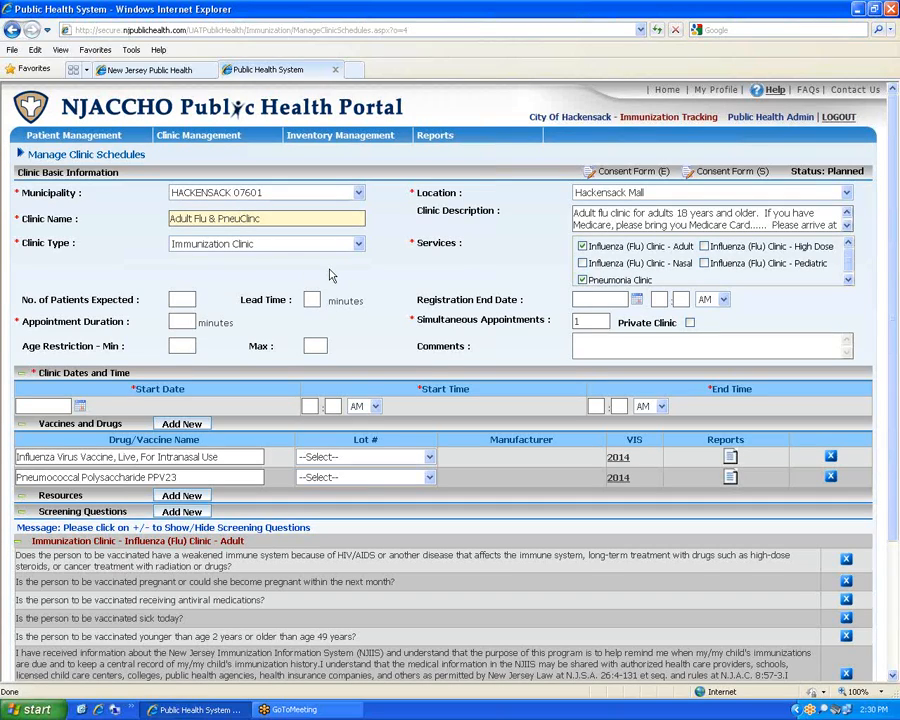
{"action": "type", "text": "monia"}
Enter 150 for No. of Patients Expected and 0 for Lead Time
{"action": "left_click", "coordinate": [508, 272]}
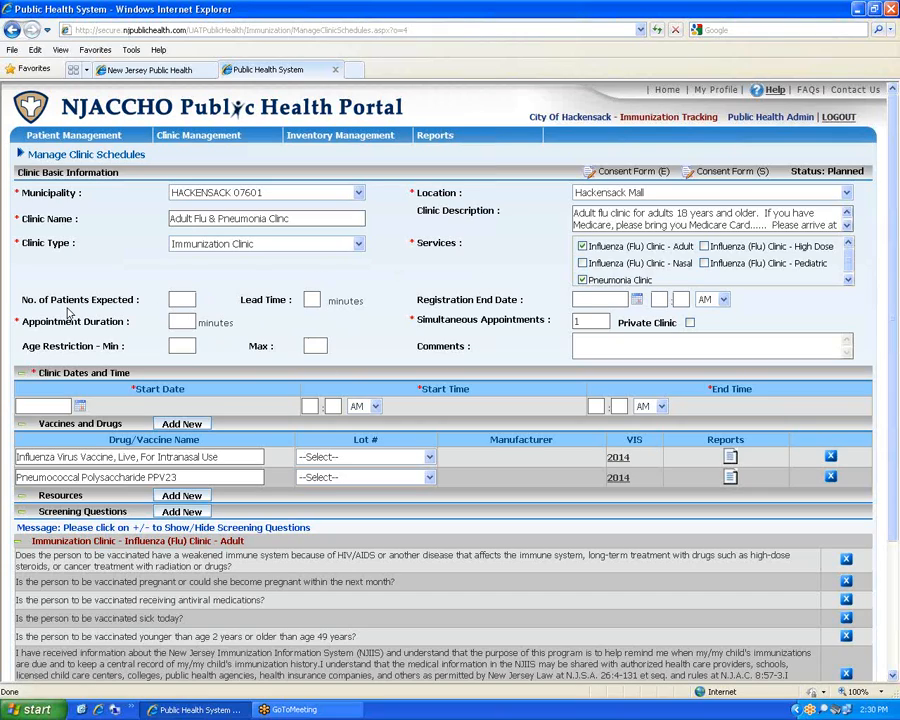
{"action": "left_click", "coordinate": [184, 300]}
{"action": "type", "text": "150"}
{"action": "key", "text": "Tab"}
{"action": "type", "text": "0"}
{"action": "left_click", "coordinate": [398, 279]}
Set Appointment Duration to 15 and delete the default 1 from Simultaneous Appointments
{"action": "left_click", "coordinate": [181, 322]}
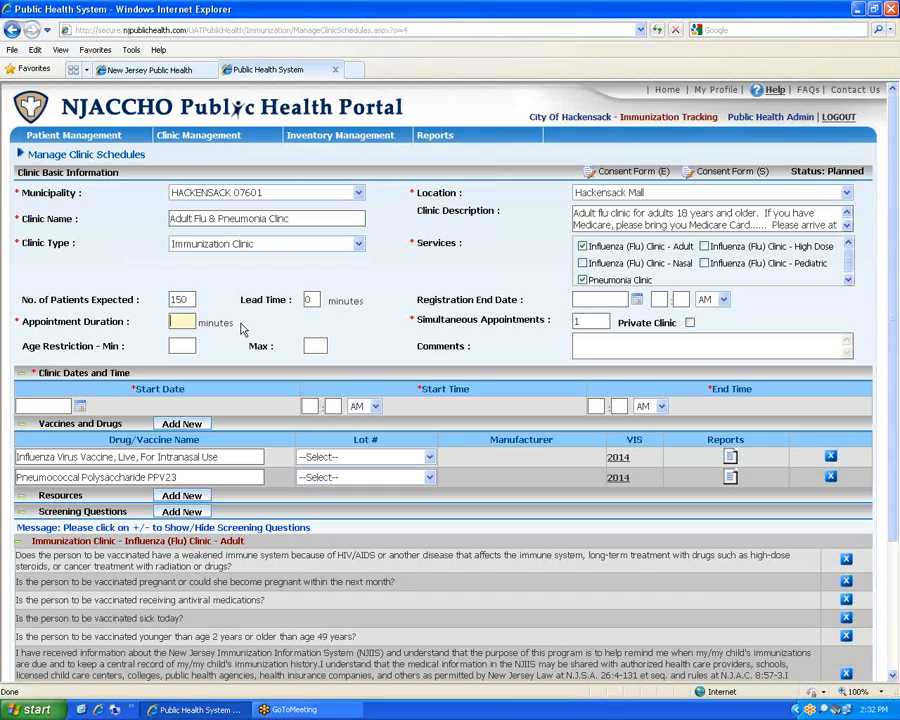
{"action": "type", "text": "15"}
{"action": "left_click", "coordinate": [585, 321]}
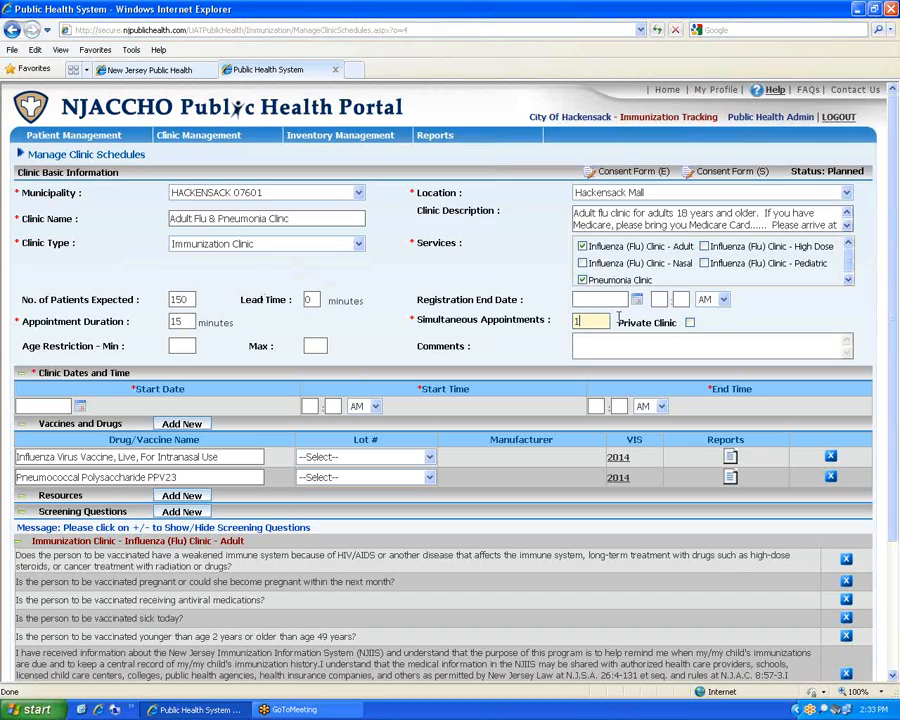
{"action": "key", "text": "BackSpace"}
Enter 9 in the Simultaneous Appointments field
{"action": "type", "text": "9"}
Set the age restriction to a minimum of 18 and a maximum of 999
{"action": "left_click", "coordinate": [184, 346]}
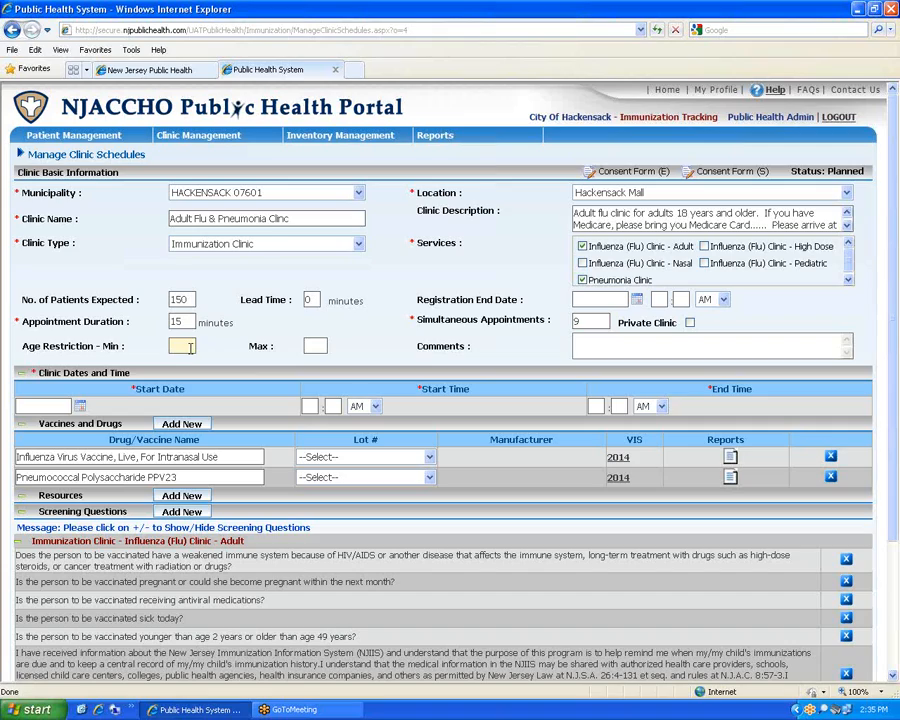
{"action": "type", "text": "18"}
{"action": "key", "text": "Tab"}
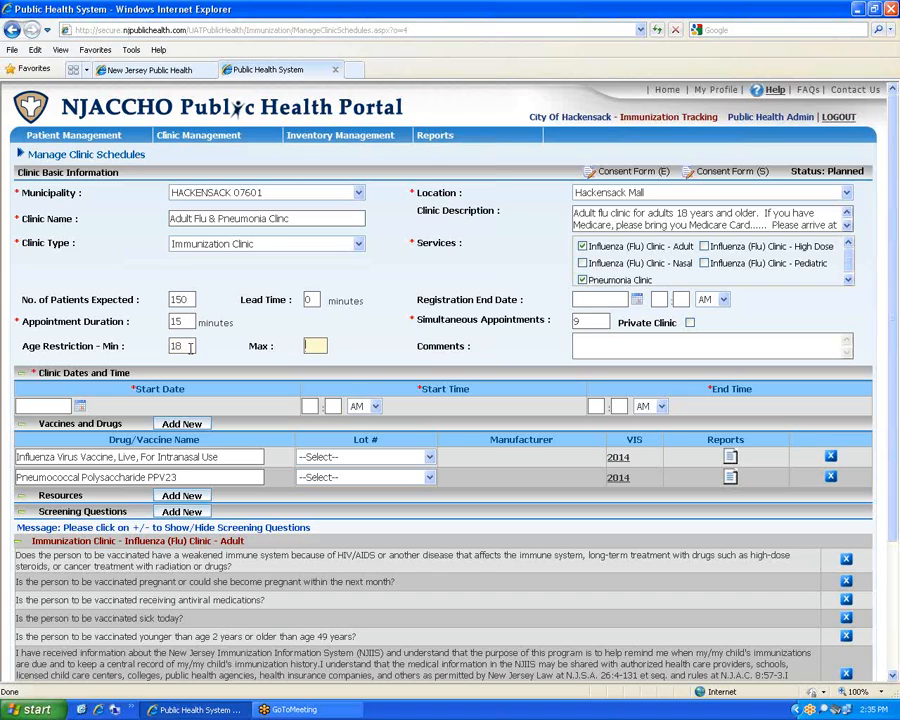
{"action": "type", "text": "999"}
{"action": "key", "text": "Tab"}
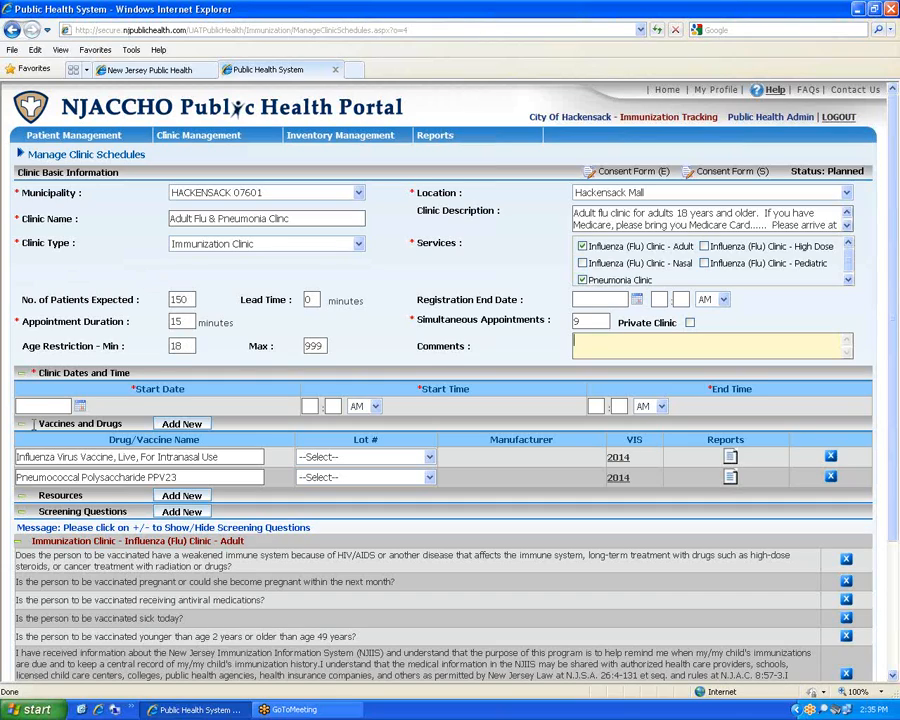
{"action": "left_click", "coordinate": [80, 406]}
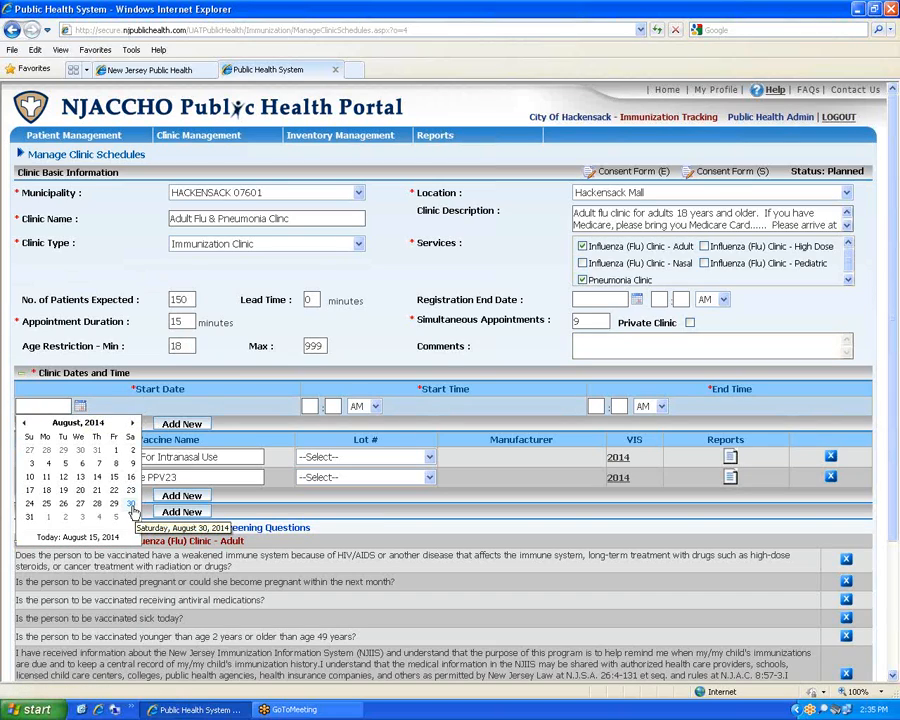
Set the clinic to 08/30/2014, 09:00 AM to 3:00 PM, and check the first vaccine's Lot # list
{"action": "left_click", "coordinate": [131, 504]}
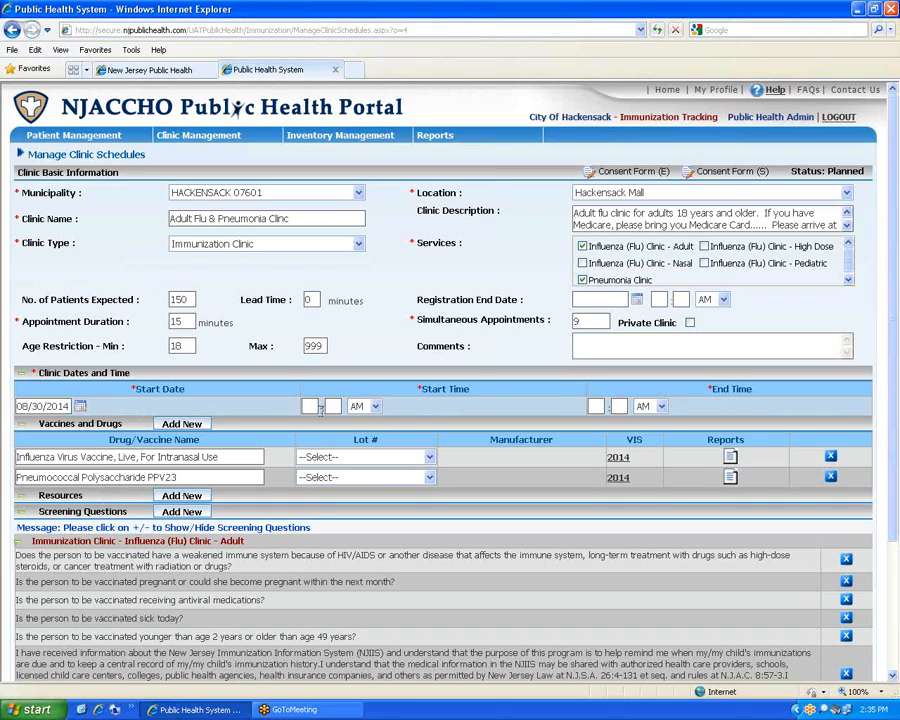
{"action": "left_click", "coordinate": [312, 409]}
{"action": "type", "text": "09"}
{"action": "key", "text": "Tab"}
{"action": "type", "text": "00"}
{"action": "key", "text": "Tab"}
{"action": "key", "text": "Tab"}
{"action": "type", "text": "3"}
{"action": "key", "text": "Tab"}
{"action": "type", "text": "00"}
{"action": "key", "text": "Tab"}
{"action": "key", "text": "p"}
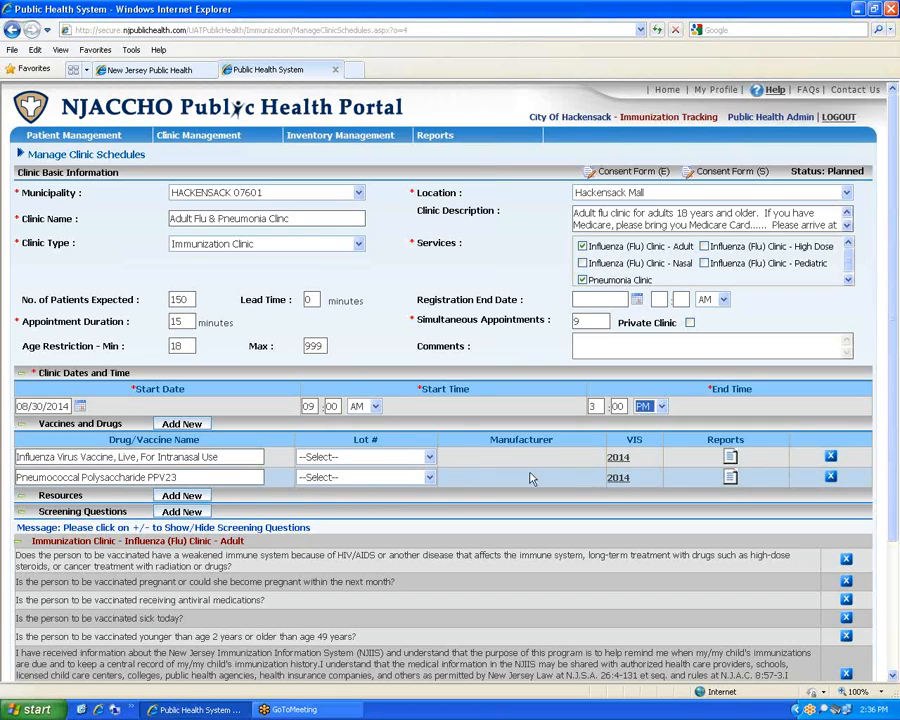
{"action": "left_click", "coordinate": [429, 457]}
{"action": "left_click", "coordinate": [452, 457]}
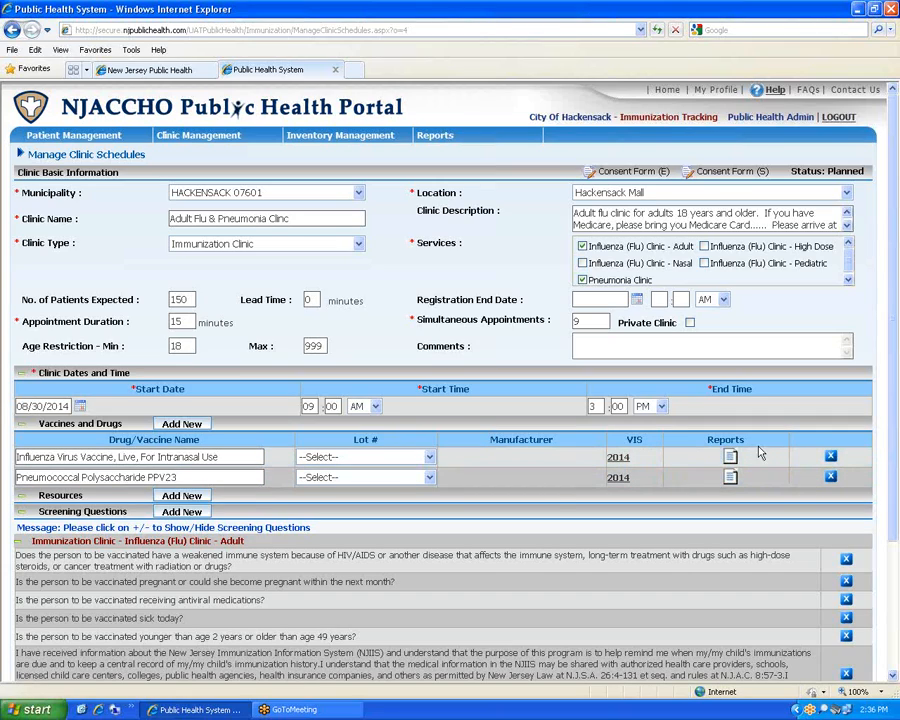
Add a staff resource by name, working 08/30/2014 from 08:30 AM to 12:00 PM
{"action": "scroll", "coordinate": [538, 494], "scroll_direction": "down", "scroll_amount": 3}
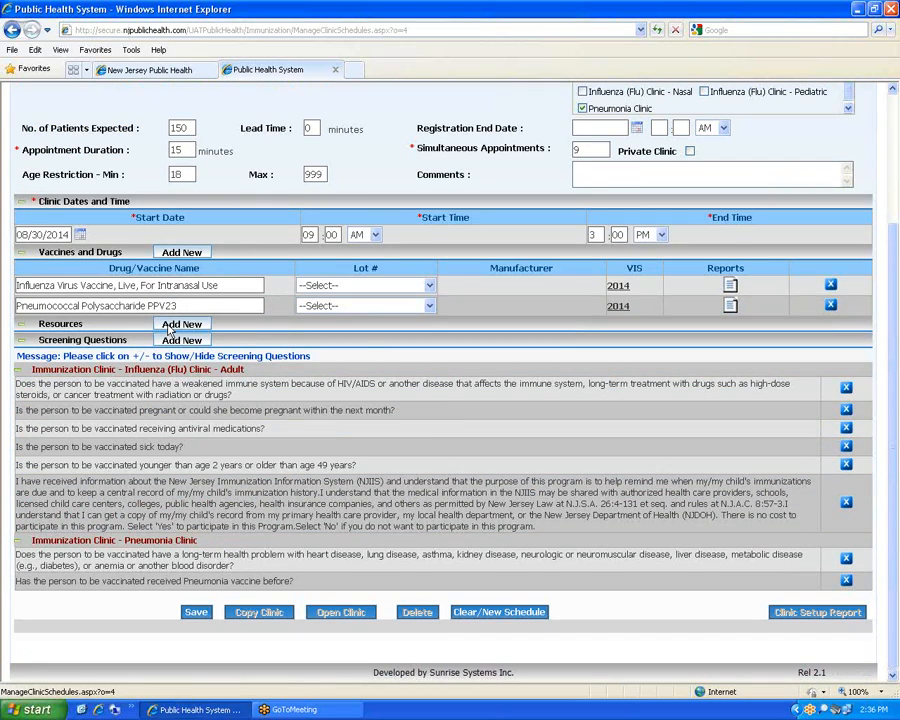
{"action": "left_click", "coordinate": [170, 327]}
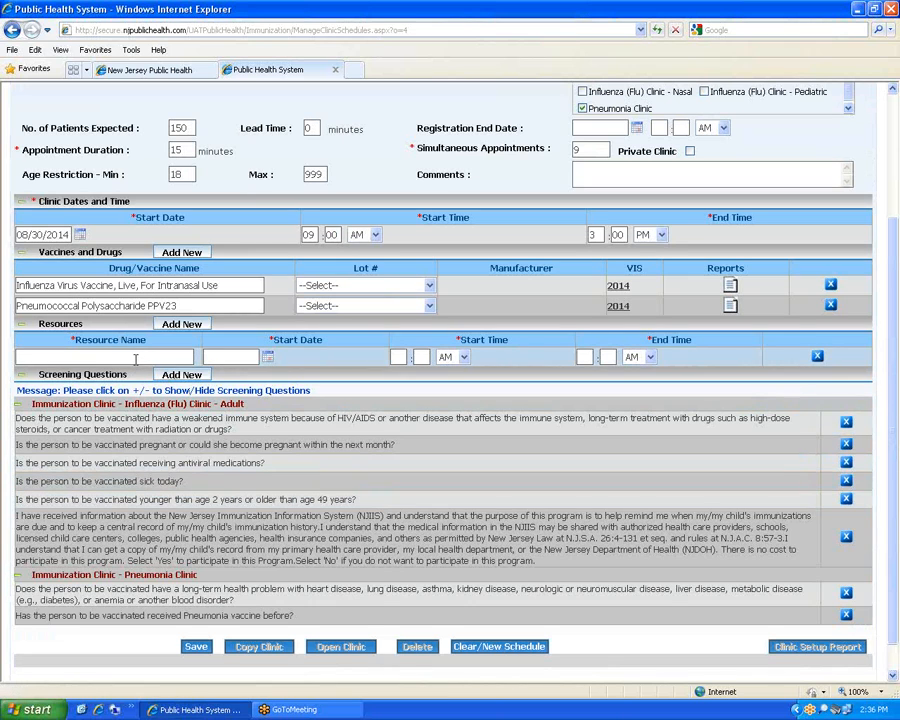
{"action": "left_click", "coordinate": [140, 357]}
{"action": "type", "text": "Jane Smith"}
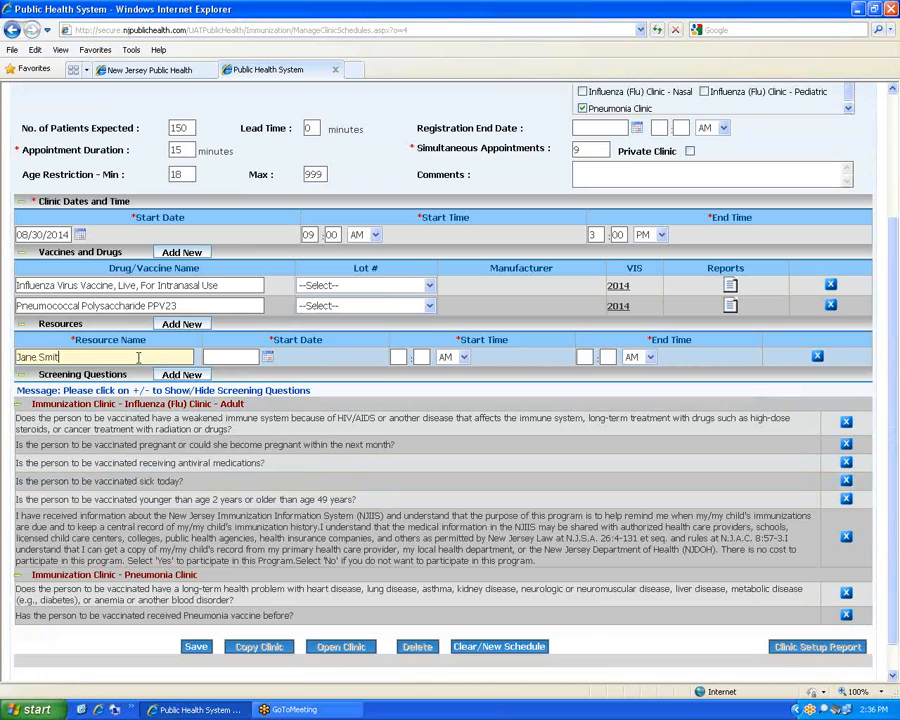
{"action": "left_click", "coordinate": [267, 357]}
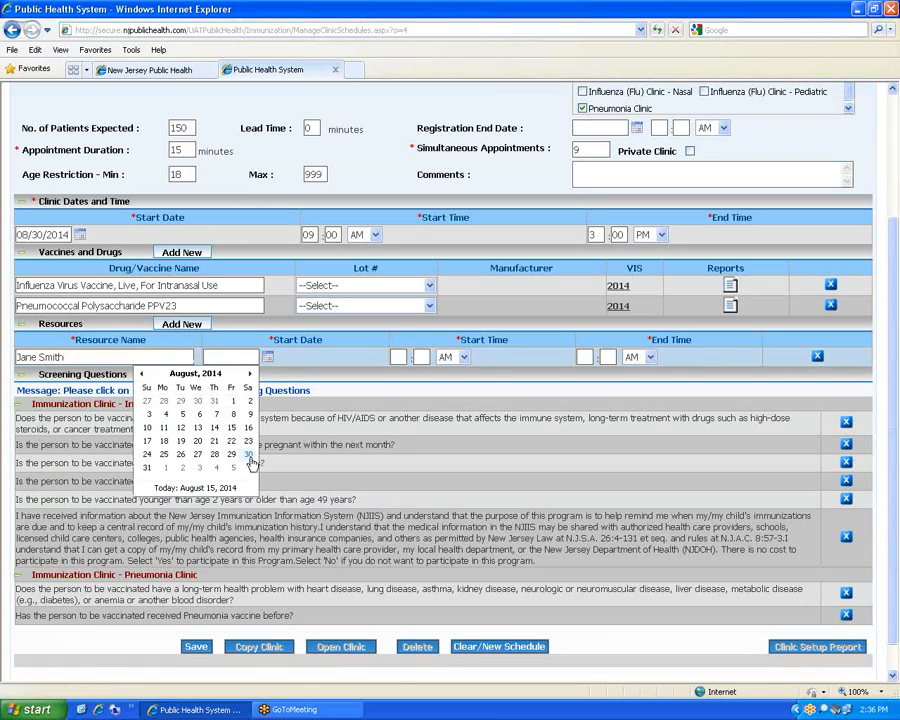
{"action": "left_click", "coordinate": [248, 454]}
{"action": "left_click", "coordinate": [398, 356]}
{"action": "type", "text": "0830"}
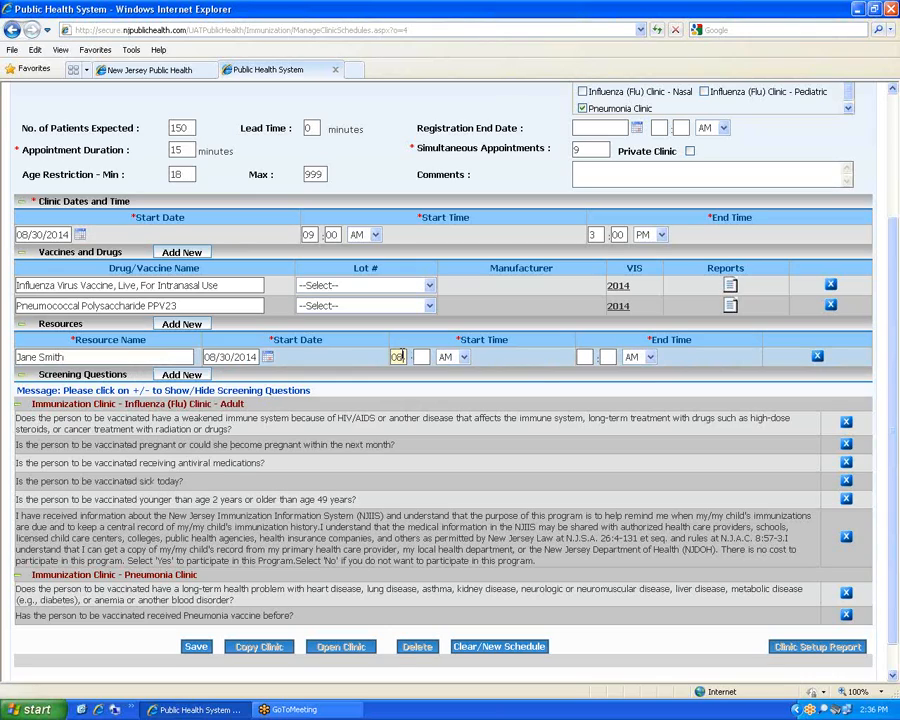
{"action": "key", "text": "Tab"}
{"action": "type", "text": "12:00"}
{"action": "key", "text": "Tab"}
{"action": "key", "text": "p"}
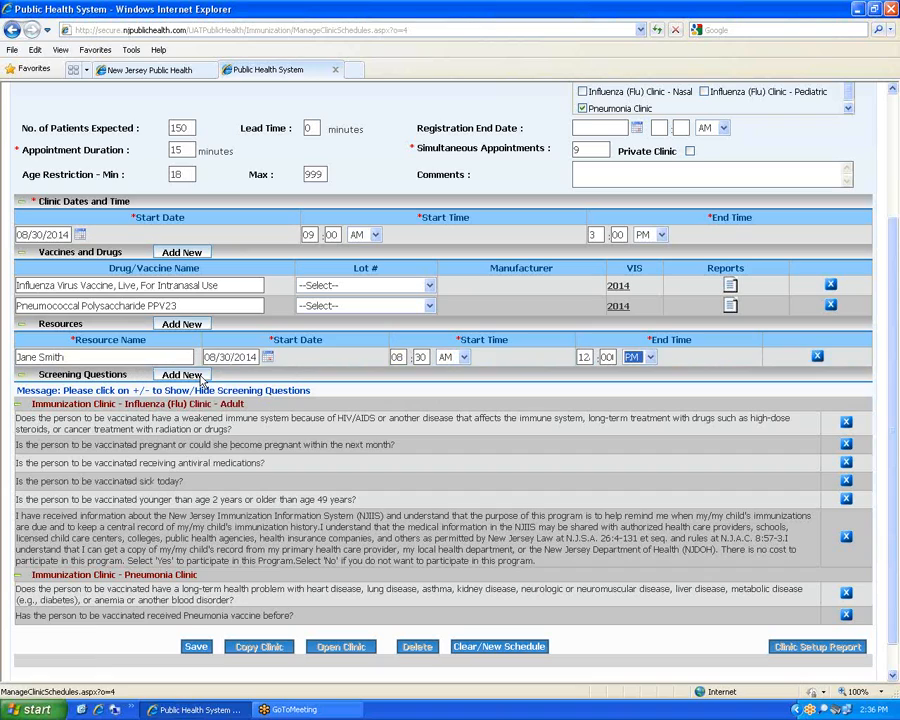
Add a second resource row with the staff member's name and start date 08/30/2014
{"action": "left_click", "coordinate": [191, 325]}
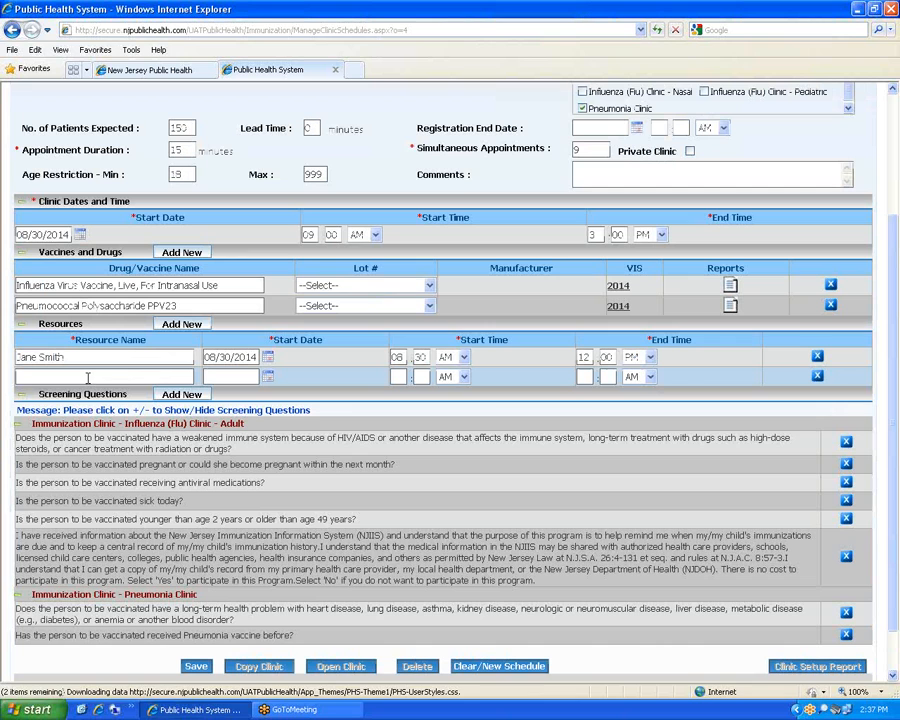
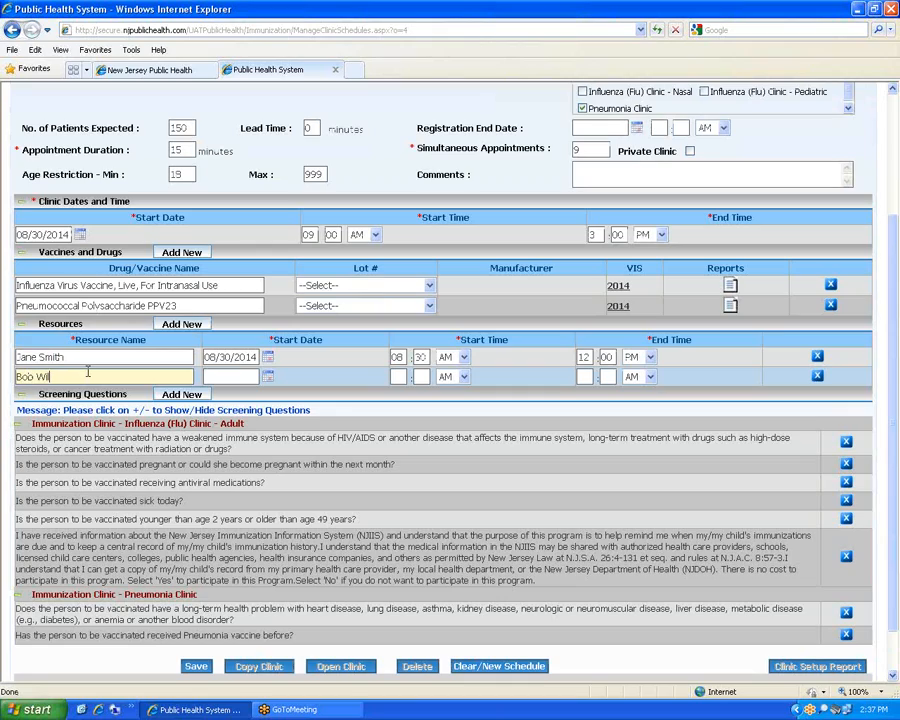
{"action": "key", "text": "Tab"}
{"action": "type", "text": "08"}
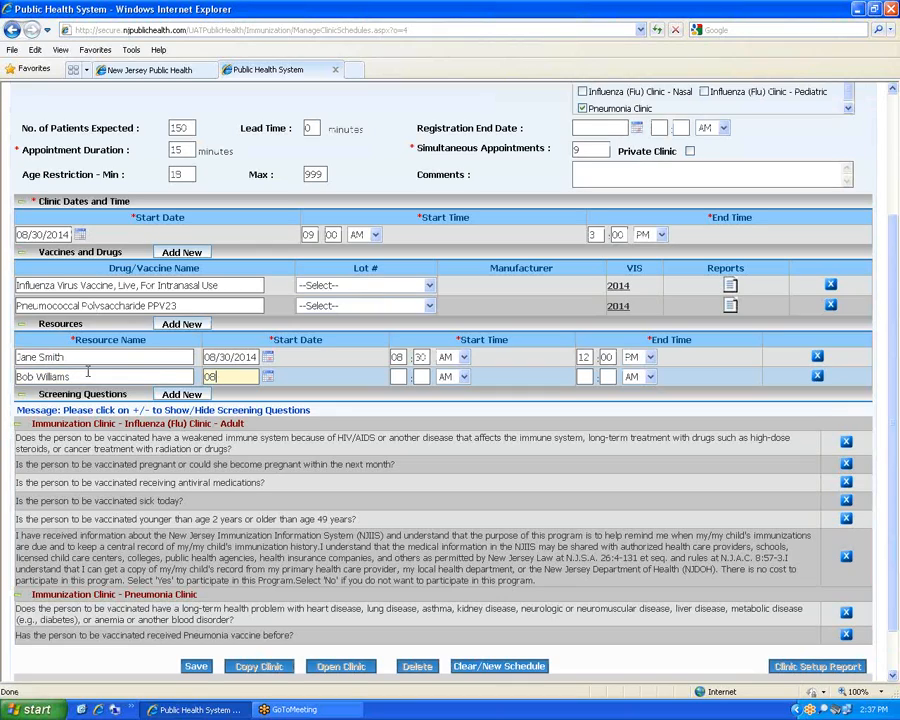
{"action": "type", "text": "/30/2014"}
Set the second resource's hours to 08:30 AM through 3:30 PM
{"action": "key", "text": "Tab"}
{"action": "type", "text": "08"}
{"action": "key", "text": "Tab"}
{"action": "type", "text": "30"}
{"action": "key", "text": "Tab"}
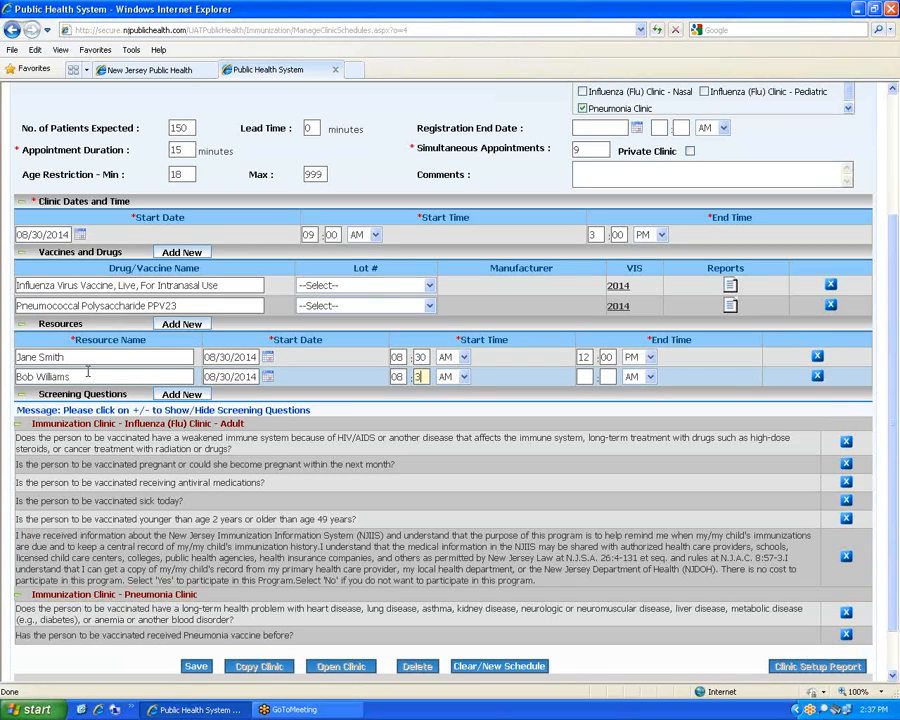
{"action": "key", "text": "Tab"}
{"action": "type", "text": "3"}
{"action": "key", "text": "Tab"}
{"action": "type", "text": "30"}
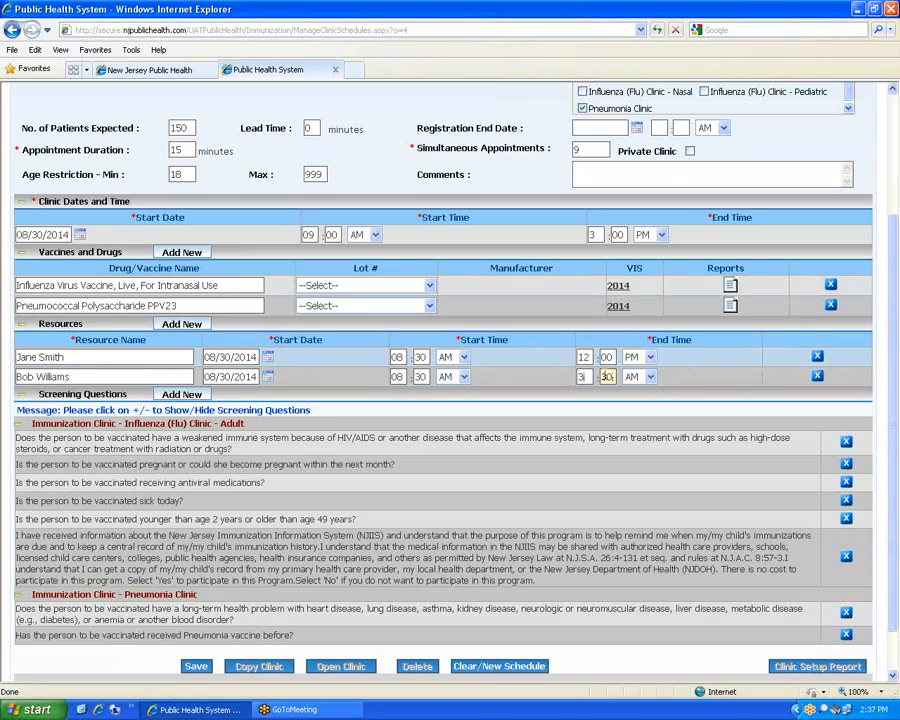
{"action": "left_click", "coordinate": [649, 377]}
{"action": "left_click", "coordinate": [638, 403]}
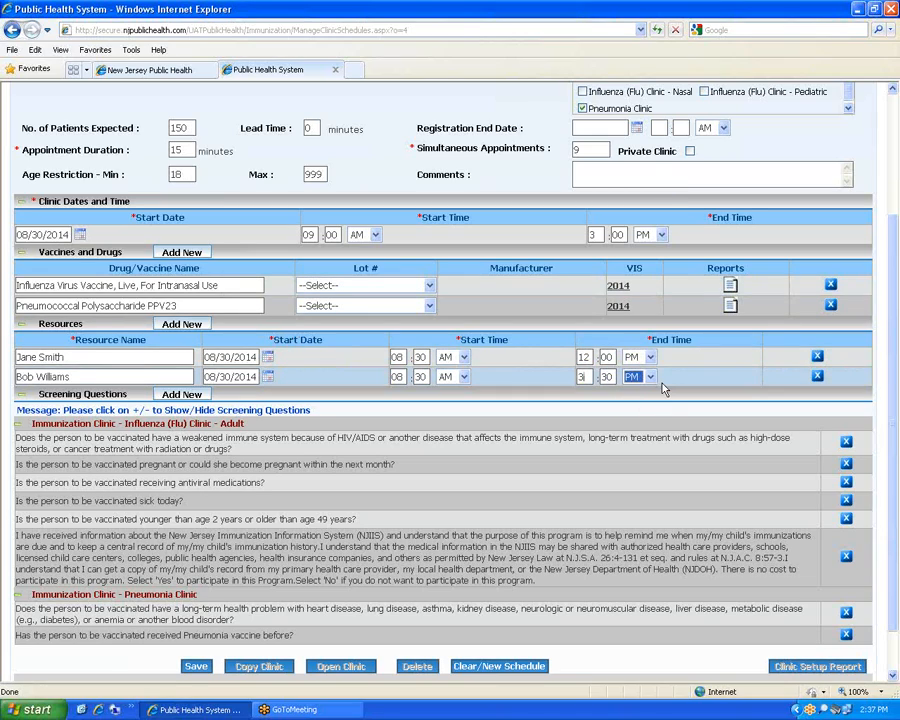
{"action": "left_click", "coordinate": [194, 324]}
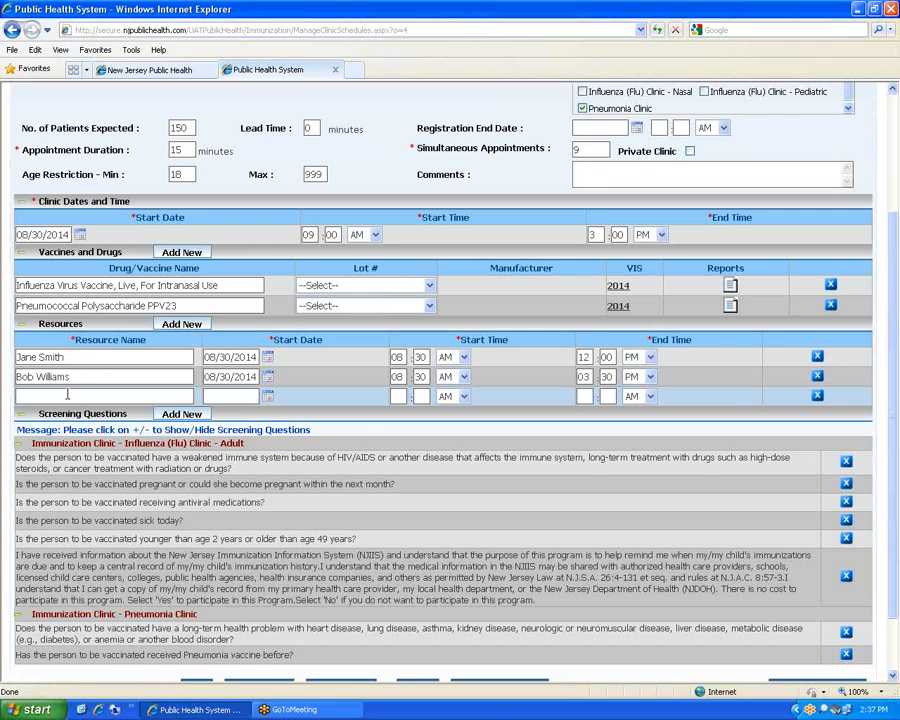
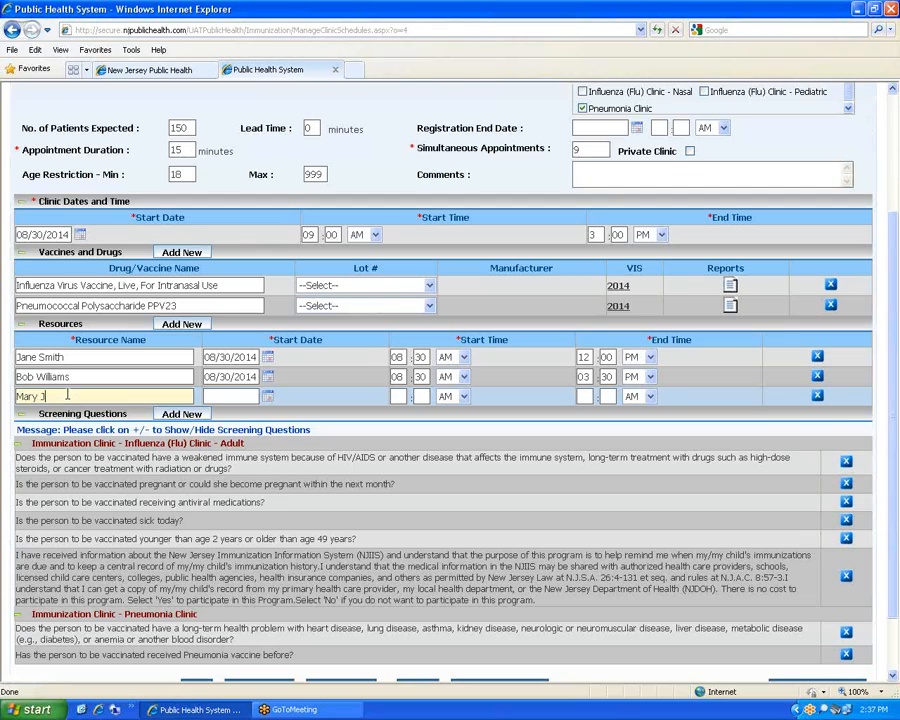
Enter the third resource's name, date 08/30/2014, and hours 12:00 PM to 03:30 PM
{"action": "key", "text": "Tab"}
{"action": "type", "text": "08"}
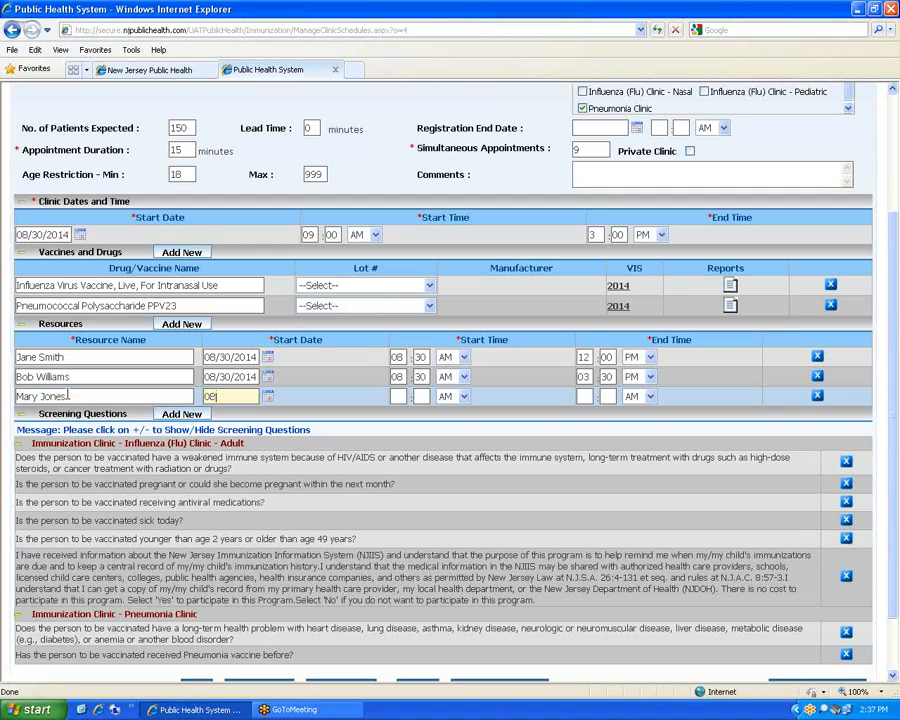
{"action": "type", "text": "/30/2014"}
{"action": "type", "text": "12"}
{"action": "key", "text": "Tab"}
{"action": "type", "text": "00"}
{"action": "key", "text": "Tab"}
{"action": "key", "text": "p"}
{"action": "key", "text": "Tab"}
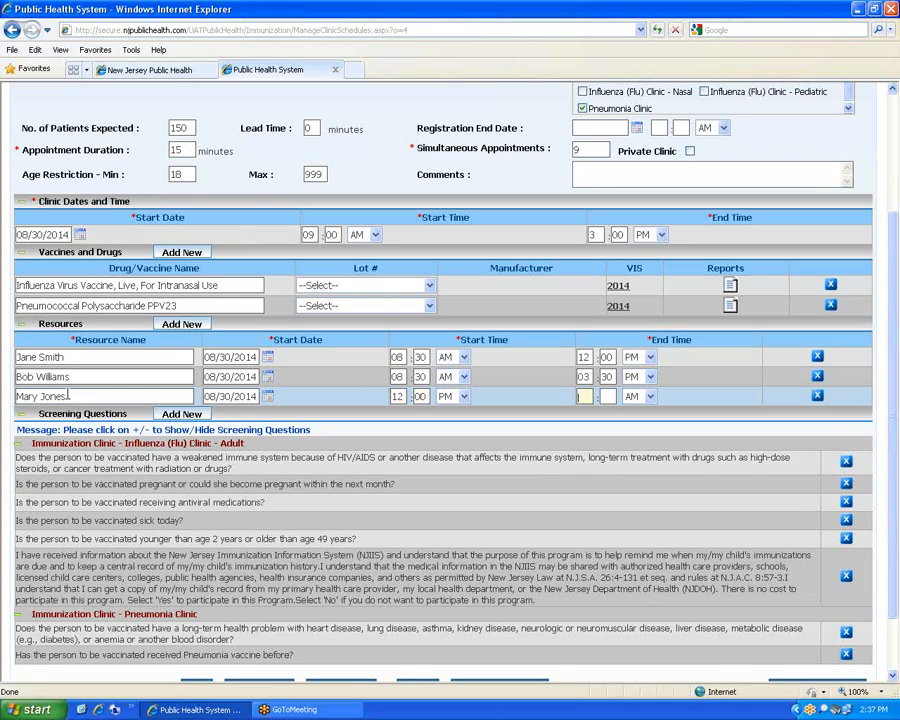
{"action": "key", "text": "Tab"}
{"action": "left_click", "coordinate": [589, 396]}
{"action": "type", "text": "03"}
{"action": "type", "text": "30"}
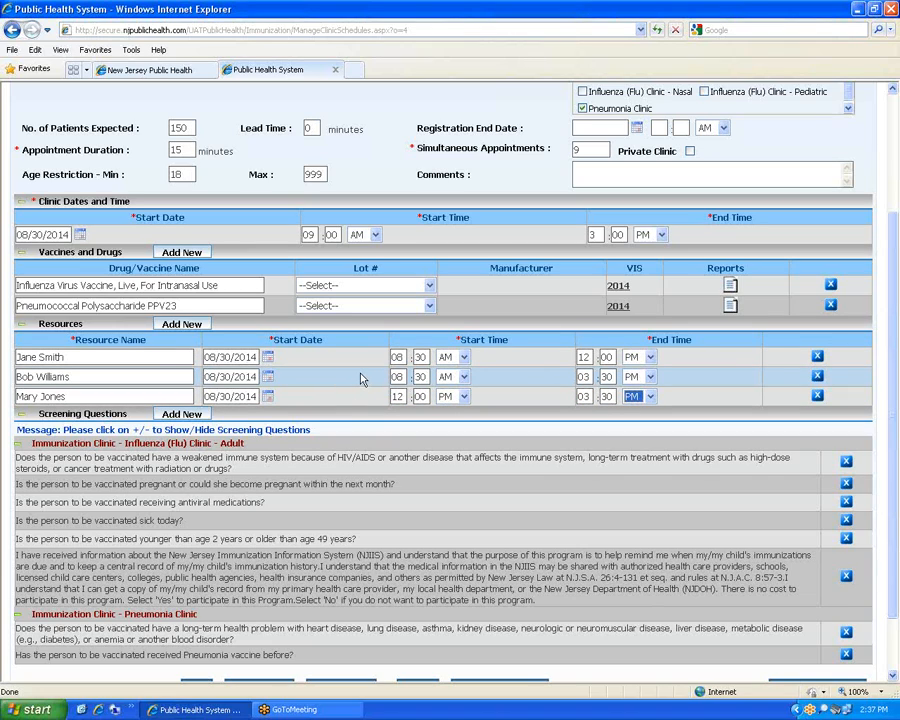
Save the schedule and confirm the 'Clinic schedule updated successfully' message appears
{"action": "scroll", "coordinate": [361, 379], "scroll_direction": "down", "scroll_amount": 3}
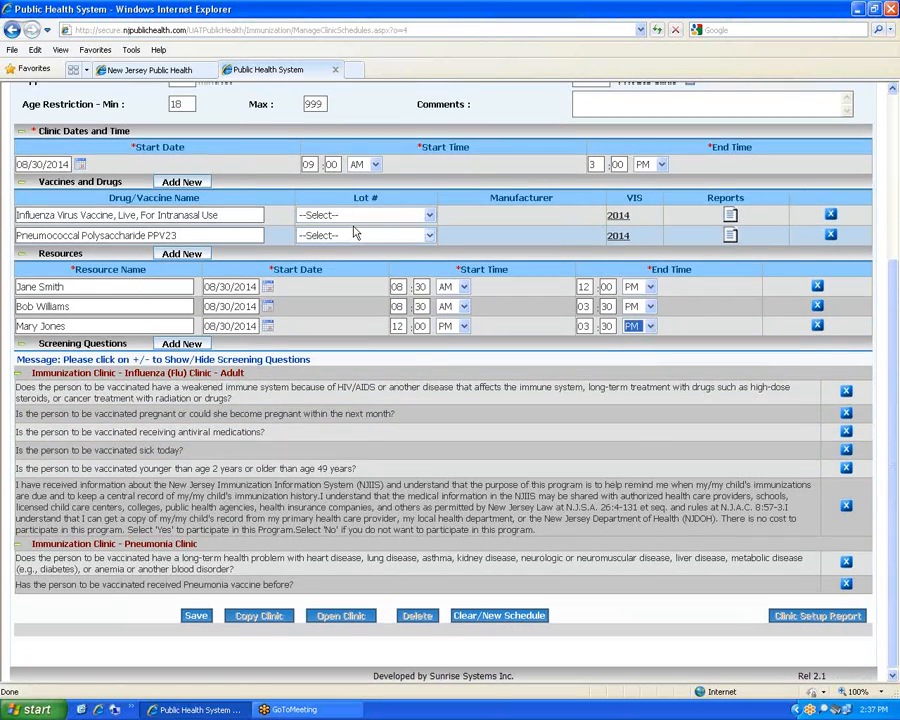
{"action": "scroll", "coordinate": [352, 230], "scroll_direction": "up", "scroll_amount": 5}
{"action": "mouse_move", "coordinate": [200, 136]}
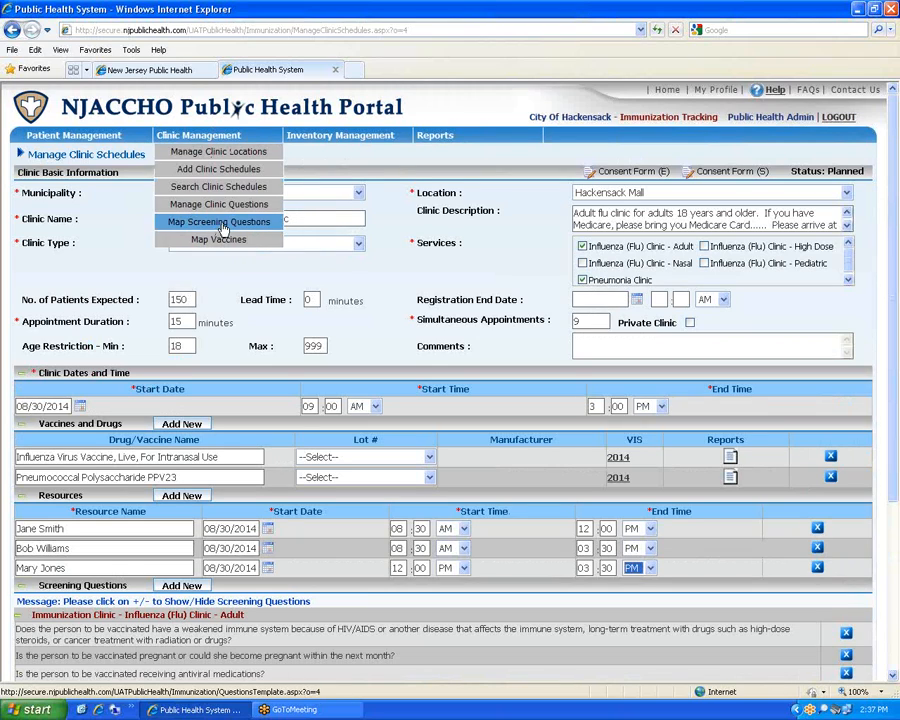
{"action": "scroll", "coordinate": [386, 384], "scroll_direction": "down", "scroll_amount": 5}
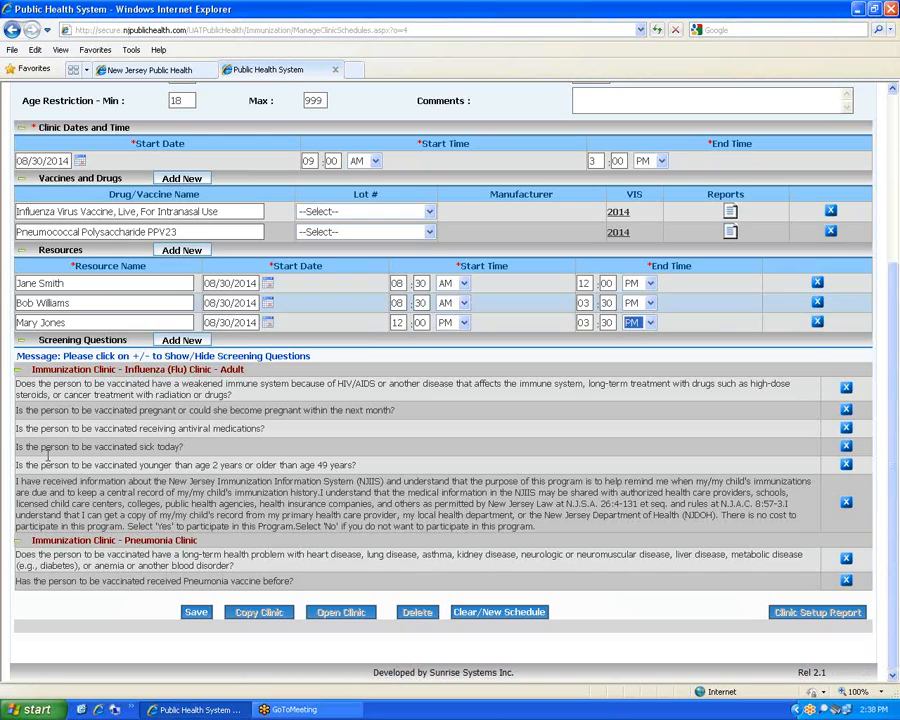
{"action": "left_click", "coordinate": [197, 613]}
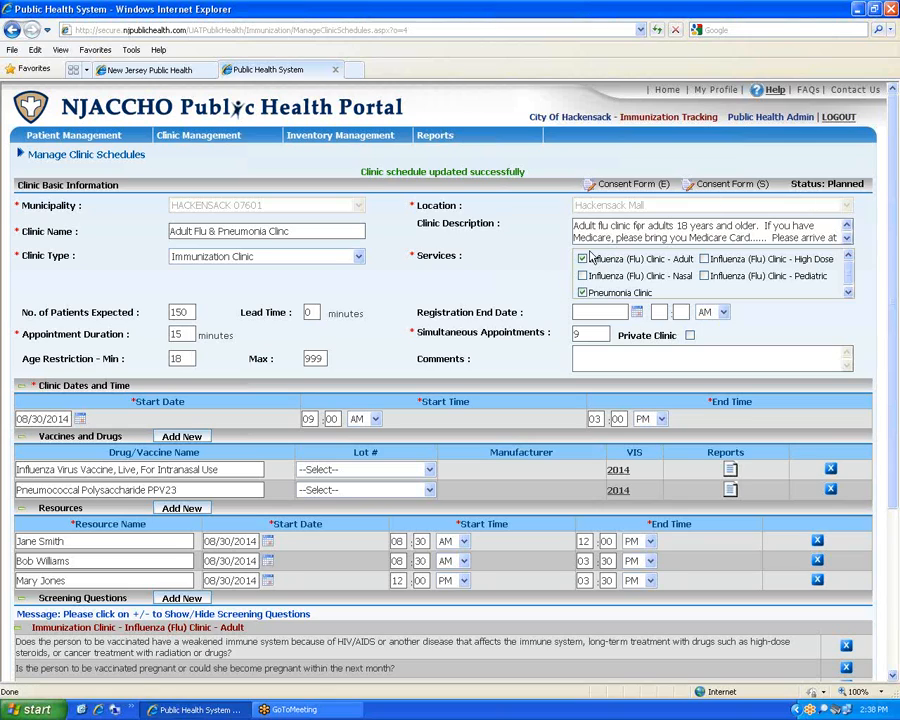
{"action": "scroll", "coordinate": [507, 357], "scroll_direction": "down", "scroll_amount": 3}
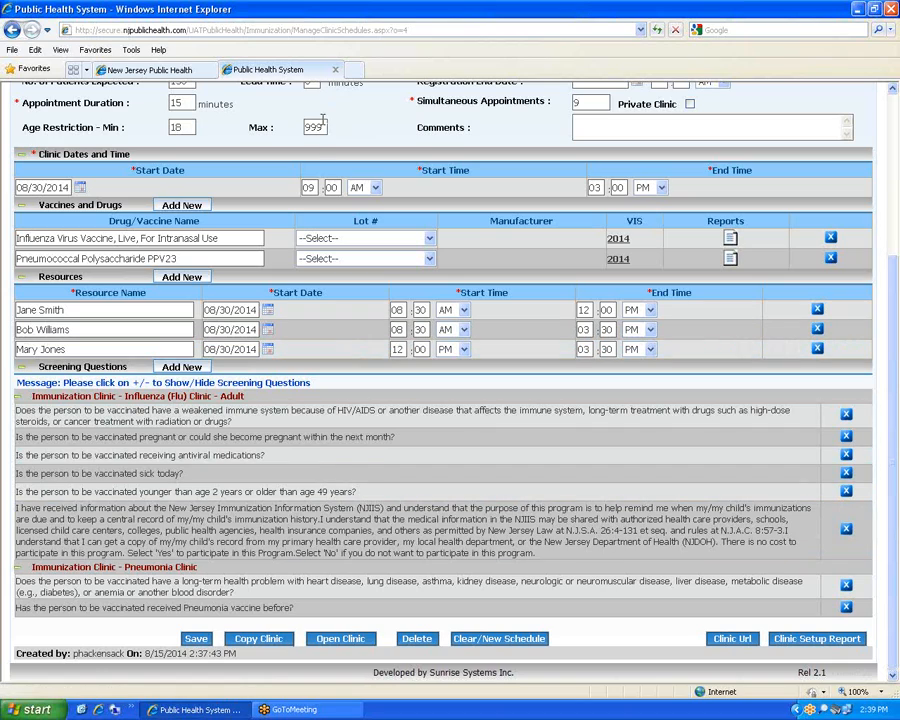
{"action": "scroll", "coordinate": [315, 182], "scroll_direction": "up", "scroll_amount": 5}
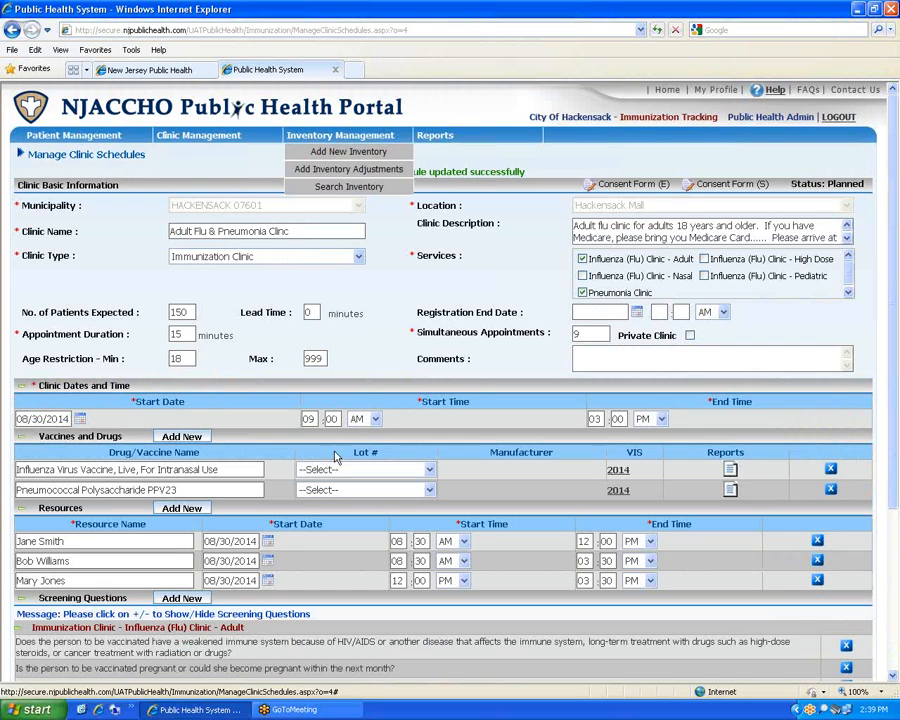
{"action": "scroll", "coordinate": [340, 640], "scroll_direction": "down", "scroll_amount": 5}
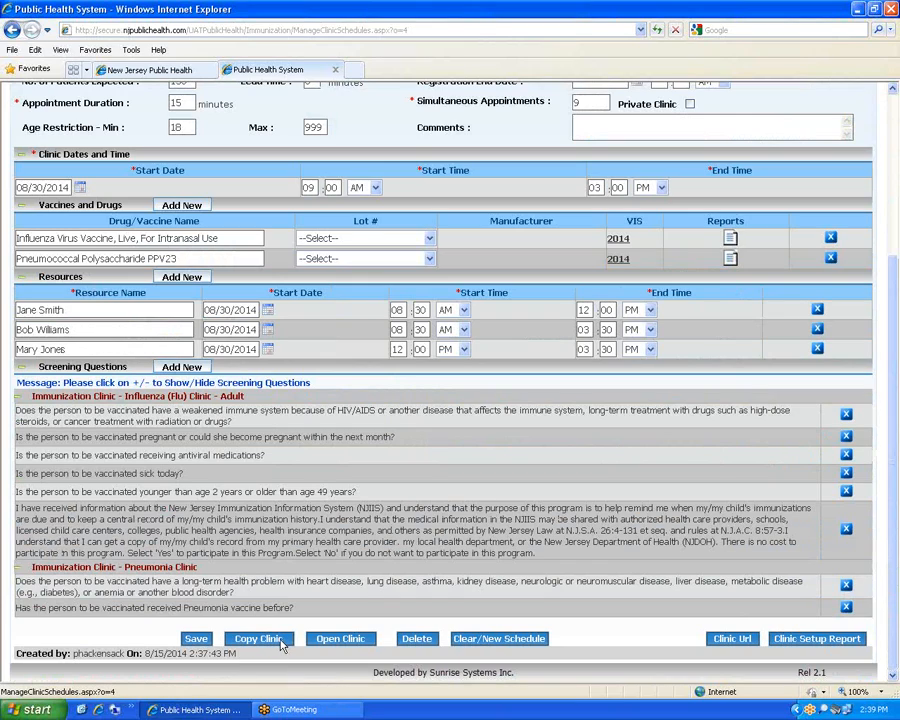
Copy the clinic and set the copy's start date to September 6, 2014
{"action": "left_click", "coordinate": [258, 639]}
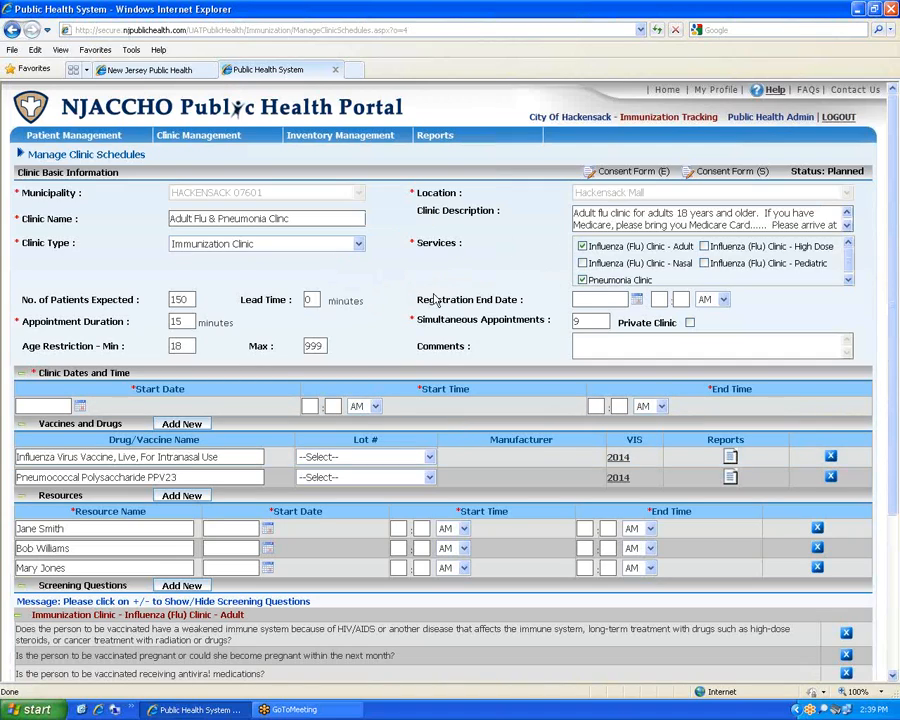
{"action": "left_click", "coordinate": [81, 408]}
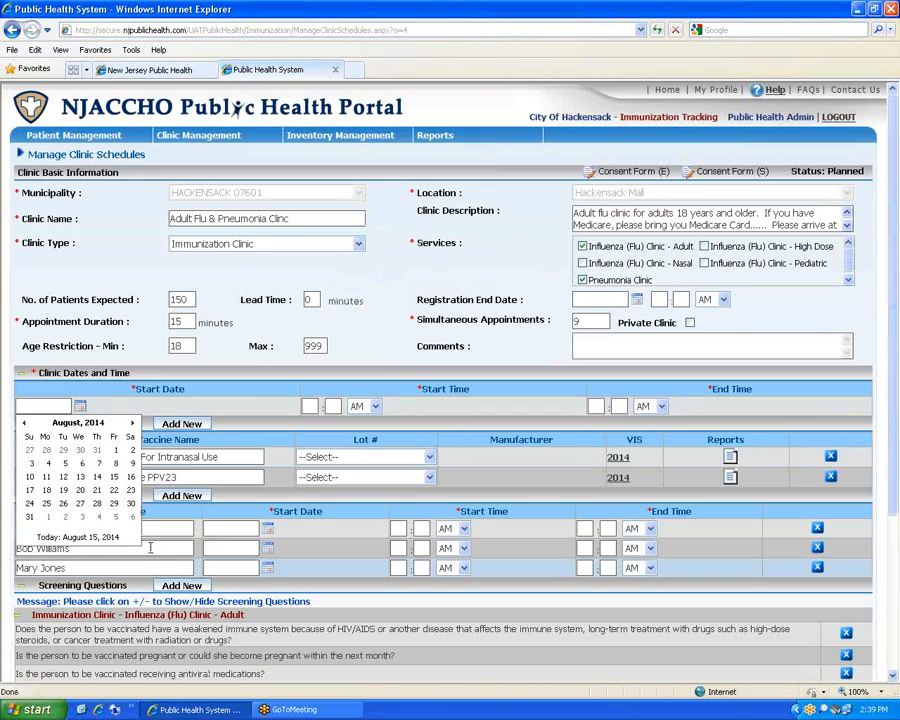
{"action": "left_click", "coordinate": [131, 424]}
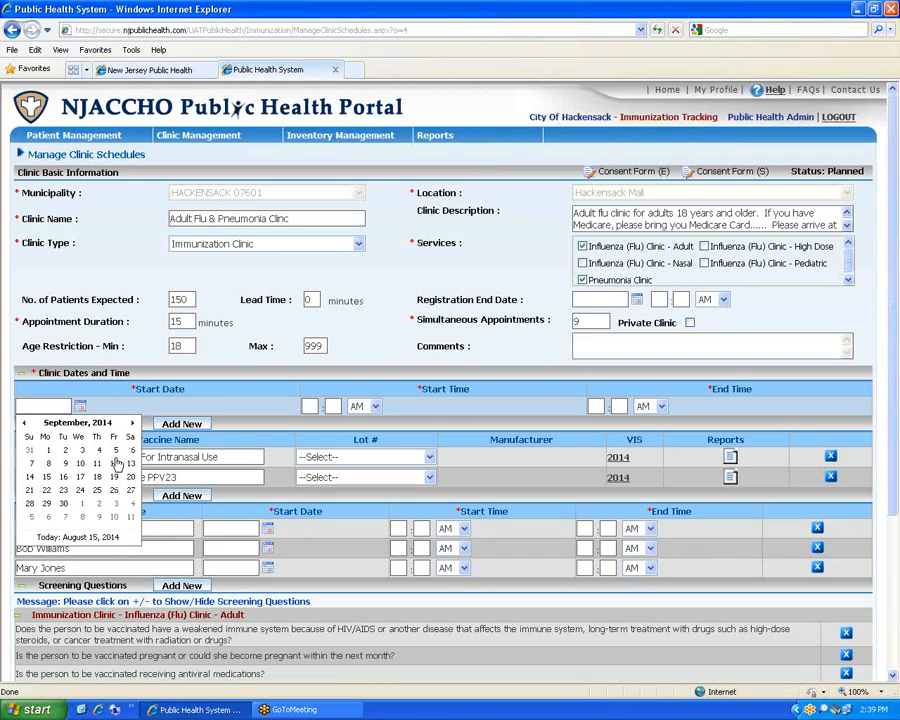
{"action": "left_click", "coordinate": [131, 451]}
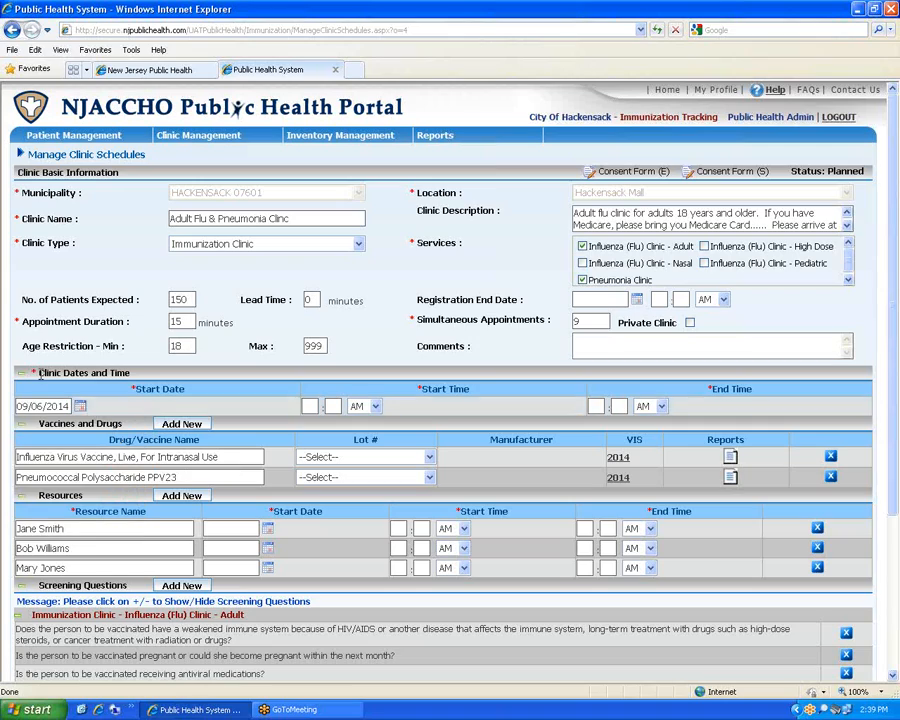
Set the copied clinic's hours to 09:00 AM through 12:00 PM
{"action": "left_click", "coordinate": [316, 408]}
{"action": "type", "text": "09"}
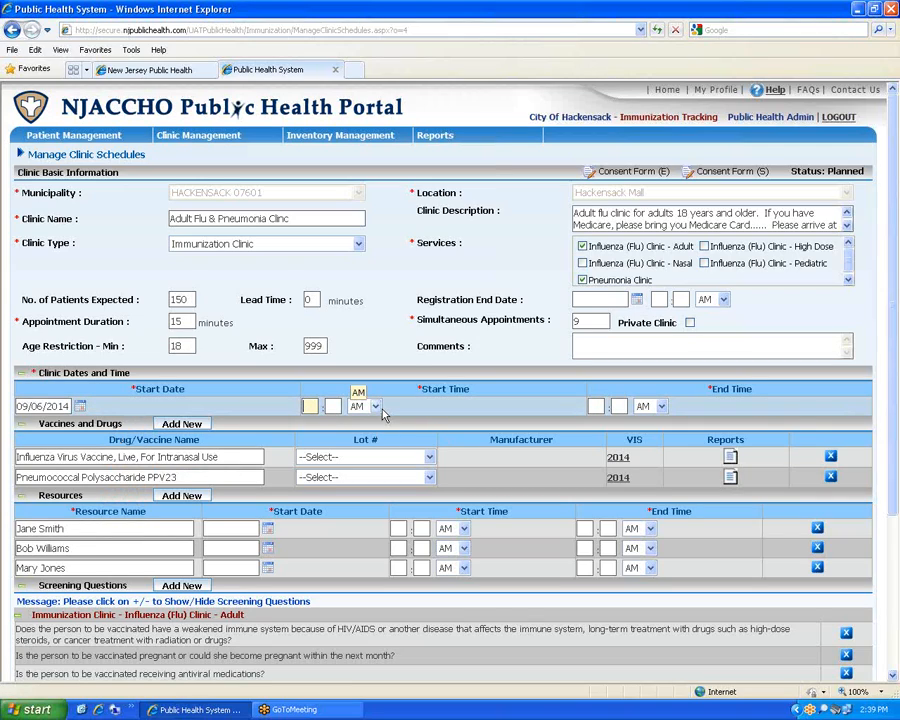
{"action": "key", "text": "Tab"}
{"action": "type", "text": "00"}
{"action": "key", "text": "Tab"}
{"action": "key", "text": "Tab"}
{"action": "type", "text": "12"}
{"action": "key", "text": "Tab"}
{"action": "type", "text": "00"}
{"action": "key", "text": "Tab"}
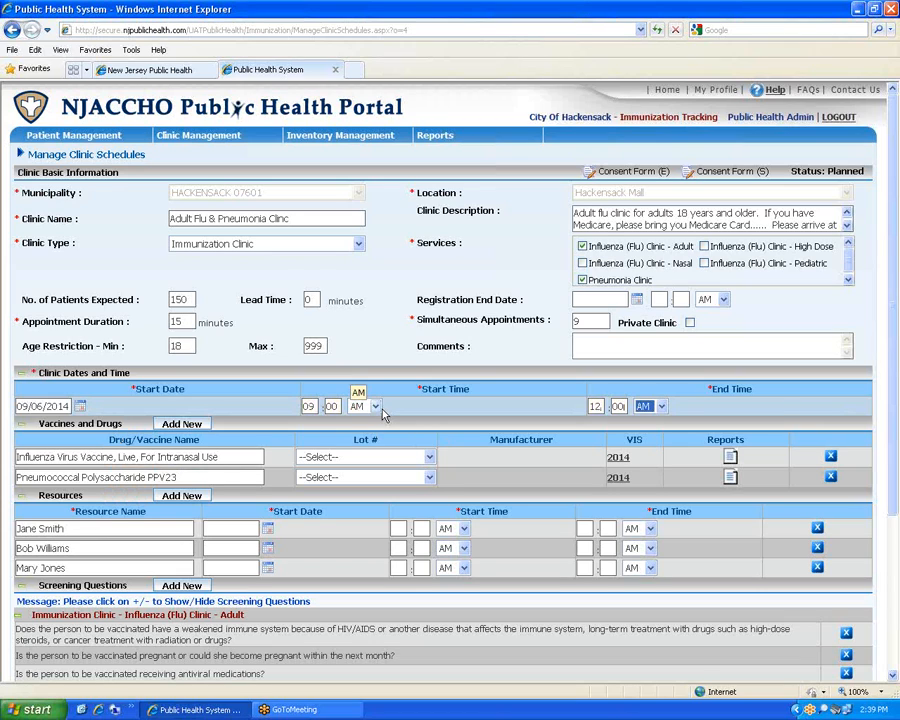
{"action": "scroll", "coordinate": [204, 408], "scroll_direction": "down", "scroll_amount": 3}
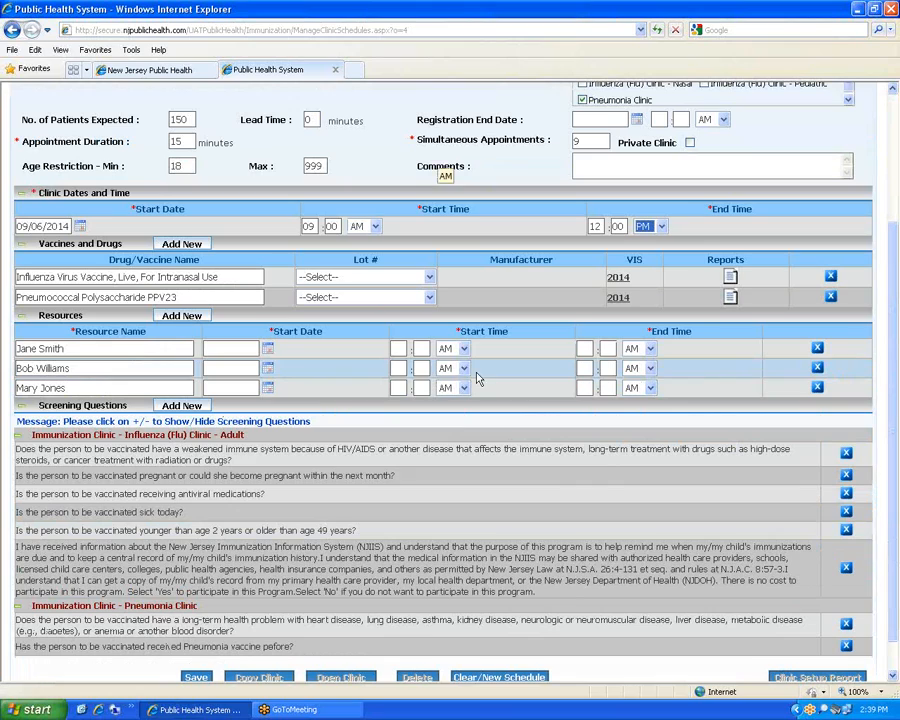
Delete two of the copied staff resources, confirming each removal
{"action": "left_click", "coordinate": [817, 347]}
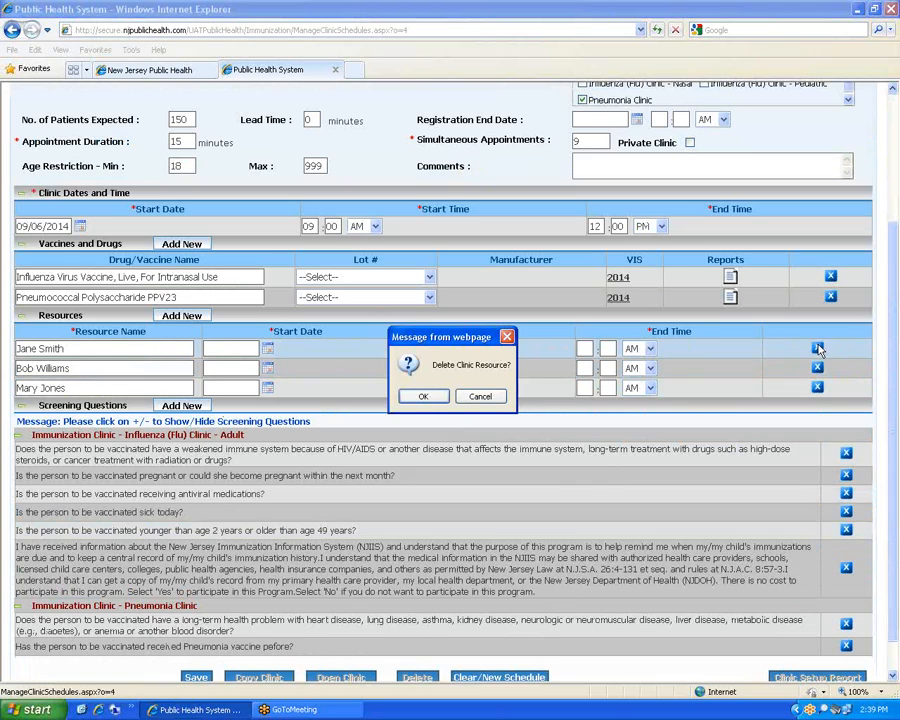
{"action": "left_click", "coordinate": [423, 396]}
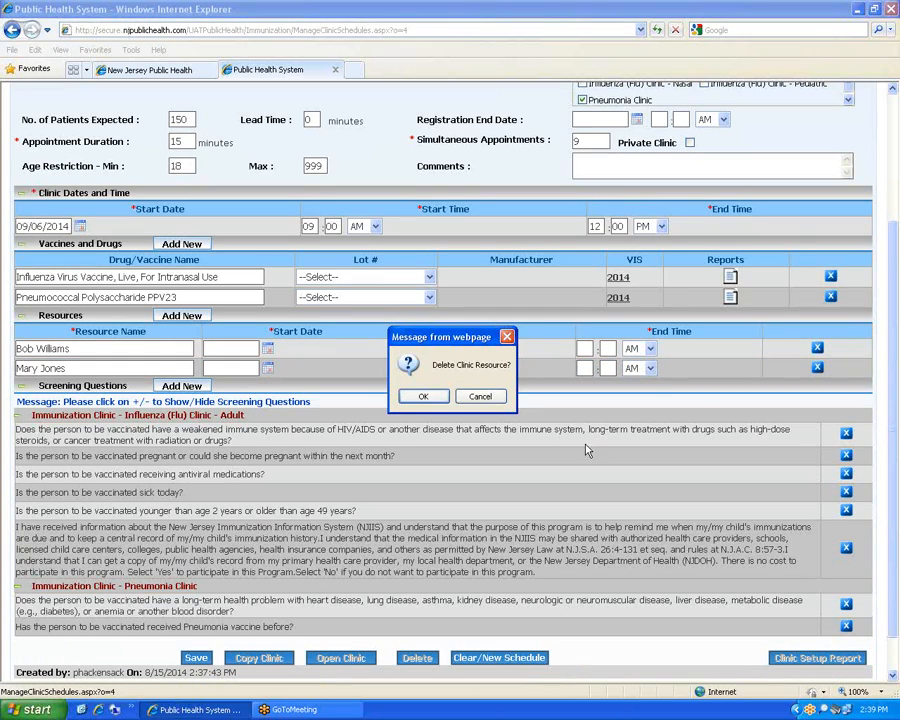
{"action": "left_click", "coordinate": [424, 396]}
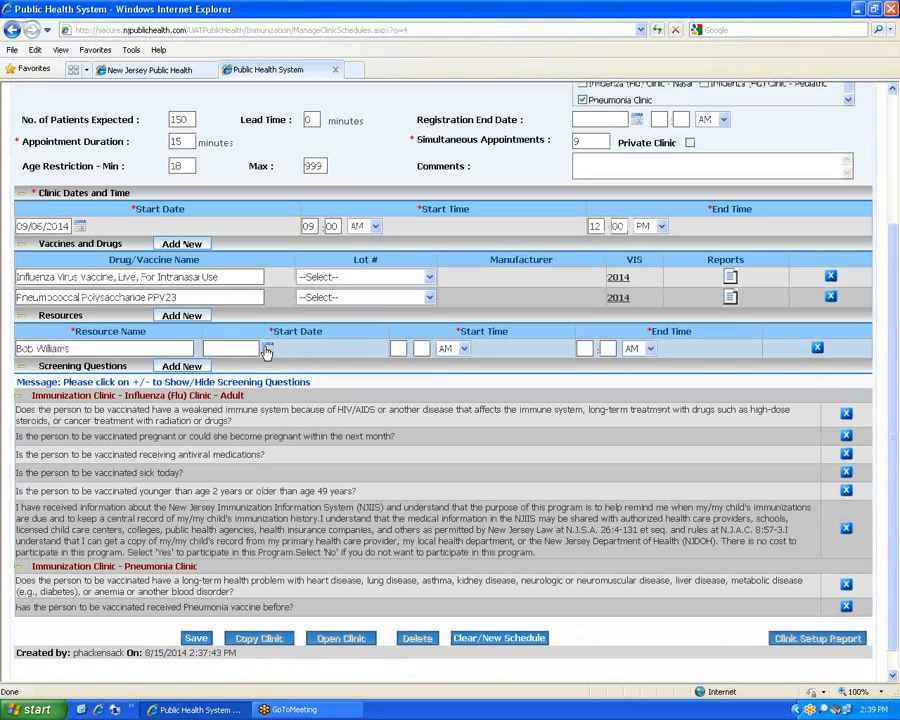
Set the remaining resource to 09/06/2014, working 08:30 AM to 12:30 PM
{"action": "left_click", "coordinate": [268, 349]}
{"action": "left_click", "coordinate": [250, 366]}
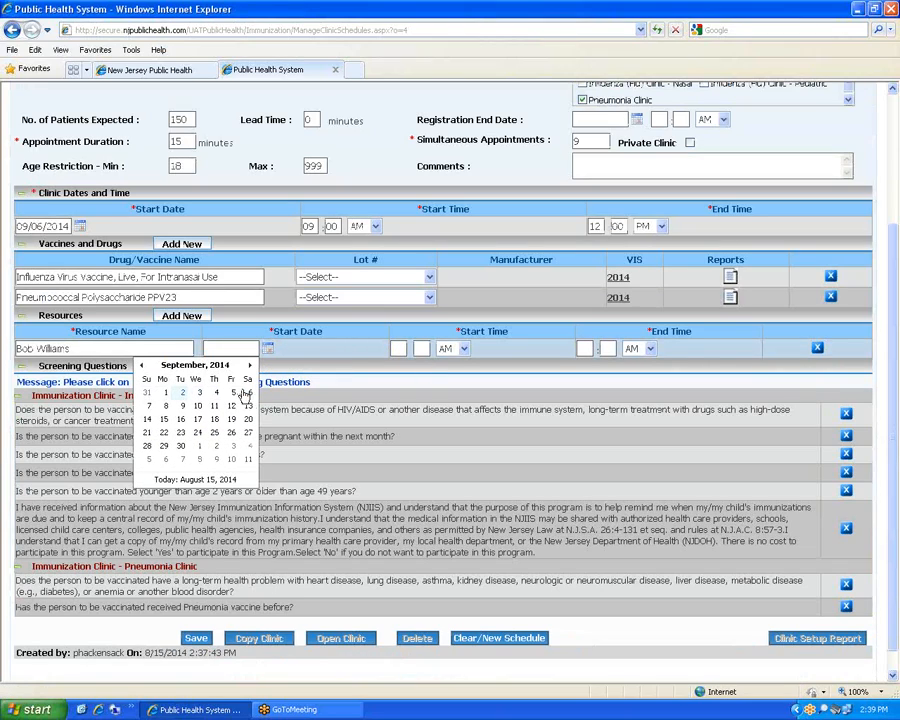
{"action": "left_click", "coordinate": [250, 392]}
{"action": "left_click", "coordinate": [398, 348]}
{"action": "type", "text": "08"}
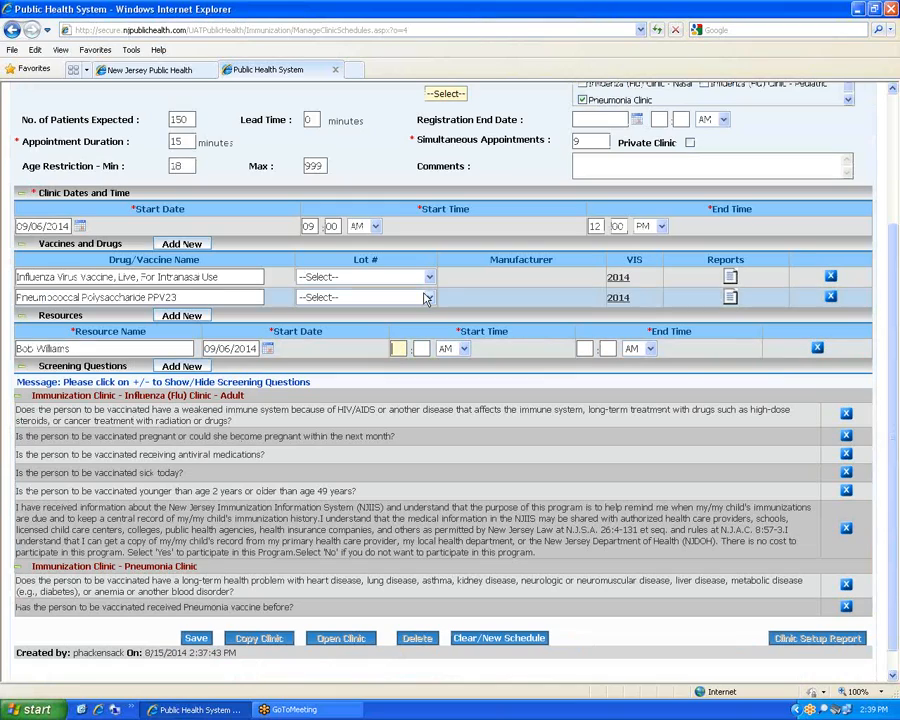
{"action": "key", "text": "Tab"}
{"action": "type", "text": "30"}
{"action": "key", "text": "Tab"}
{"action": "key", "text": "Tab"}
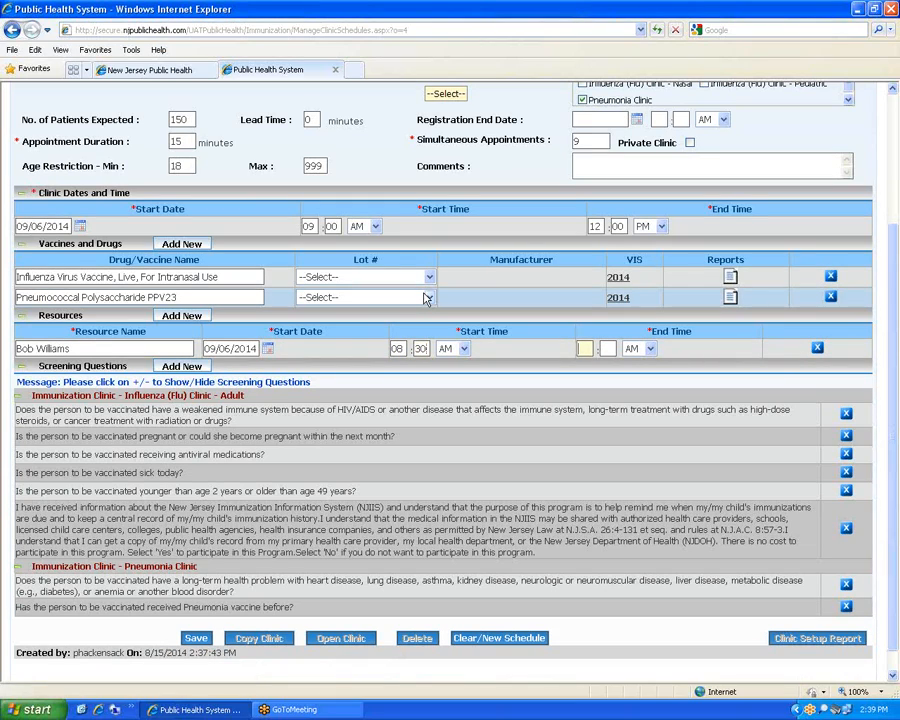
{"action": "type", "text": "12"}
{"action": "key", "text": "Tab"}
{"action": "type", "text": "30"}
{"action": "key", "text": "Tab"}
{"action": "key", "text": "p"}
Save the copied clinic schedule
{"action": "scroll", "coordinate": [438, 455], "scroll_direction": "down", "scroll_amount": 1}
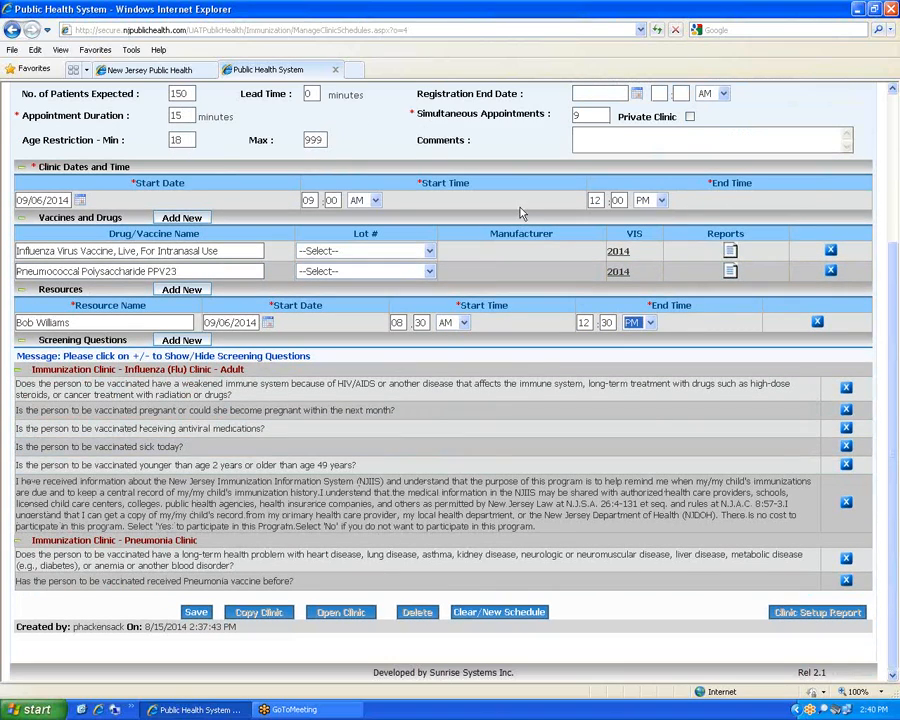
{"action": "left_click", "coordinate": [196, 614]}
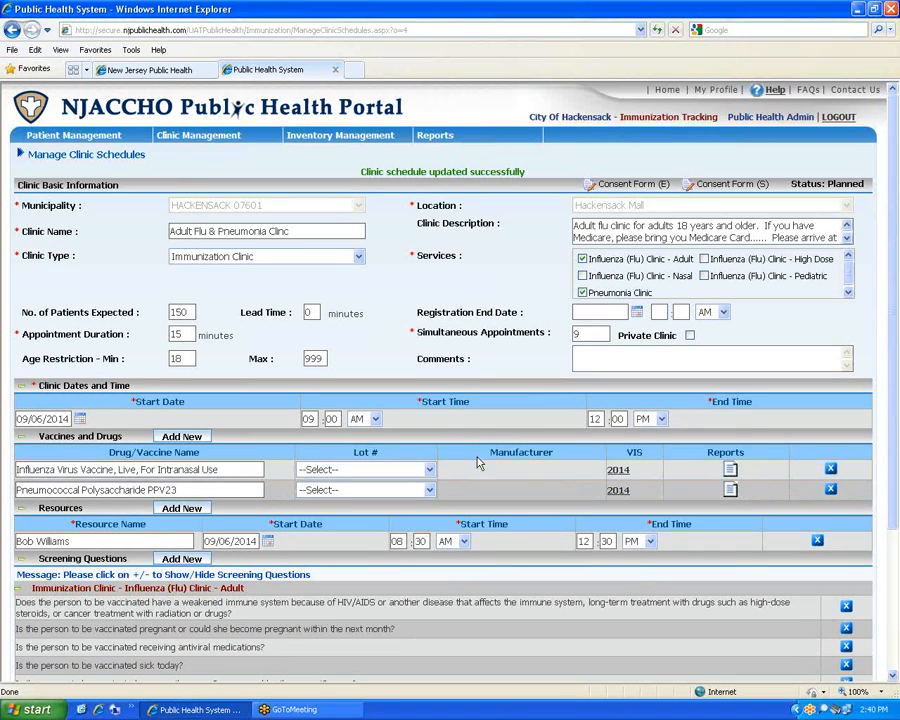
{"action": "scroll", "coordinate": [478, 460], "scroll_direction": "down", "scroll_amount": 2}
{"action": "scroll", "coordinate": [478, 462], "scroll_direction": "down", "scroll_amount": 1}
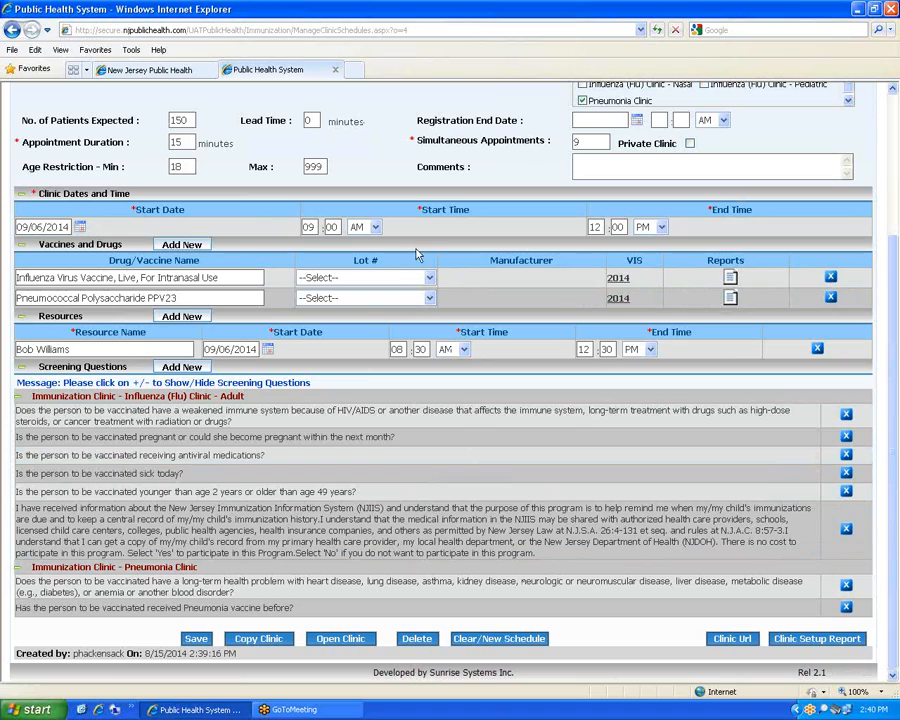
Display the clinic's public URLs and select the Clinic Url and Location Url text
{"action": "left_click", "coordinate": [735, 639]}
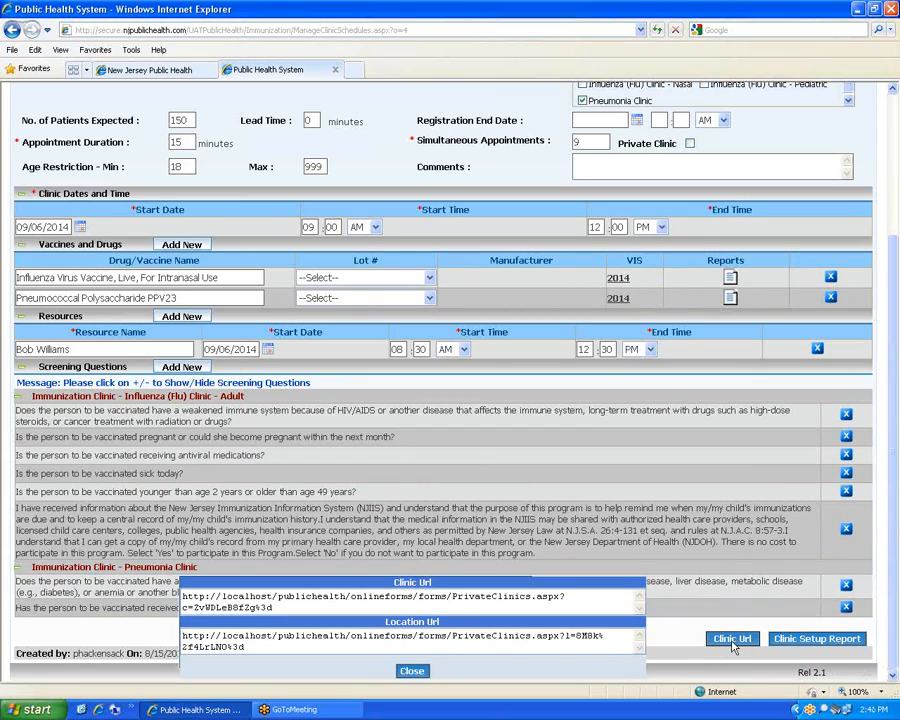
{"action": "left_click_drag", "start_coordinate": [258, 649], "coordinate": [176, 632]}
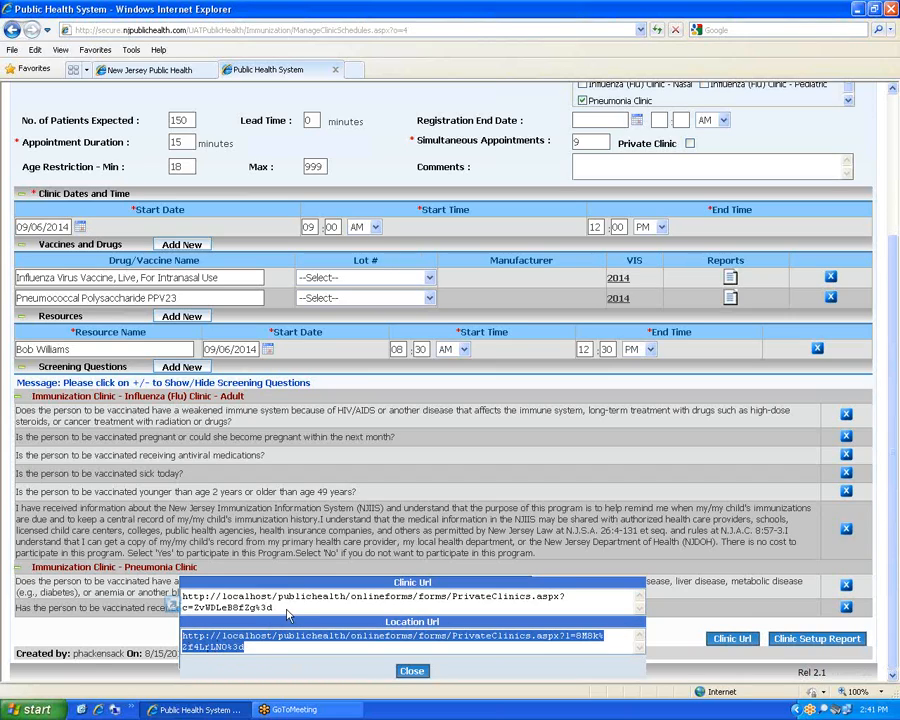
{"action": "left_click_drag", "start_coordinate": [273, 608], "coordinate": [180, 594]}
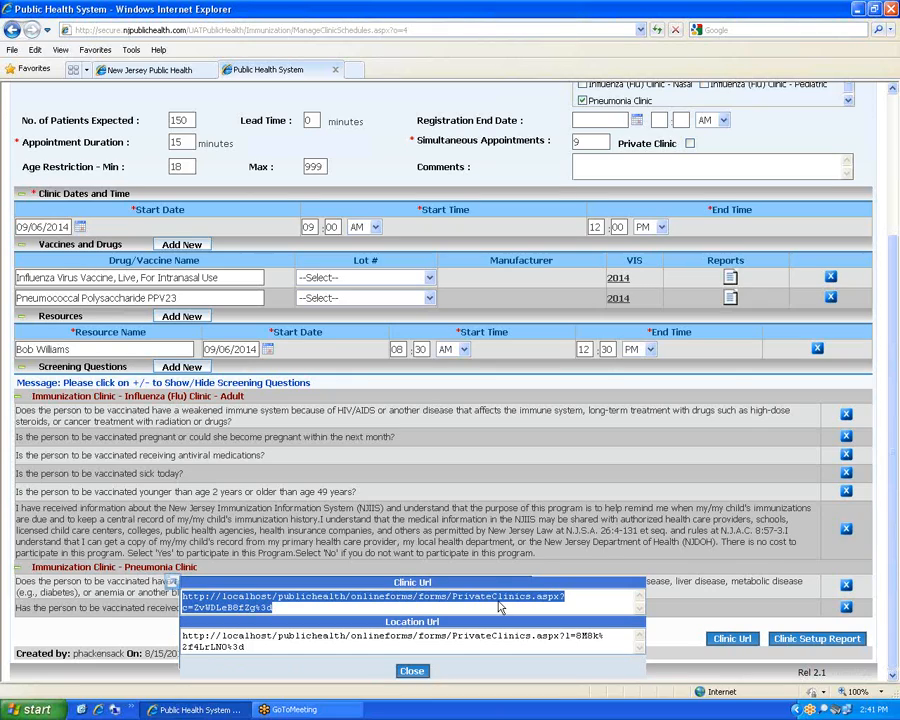
{"action": "left_click", "coordinate": [624, 606]}
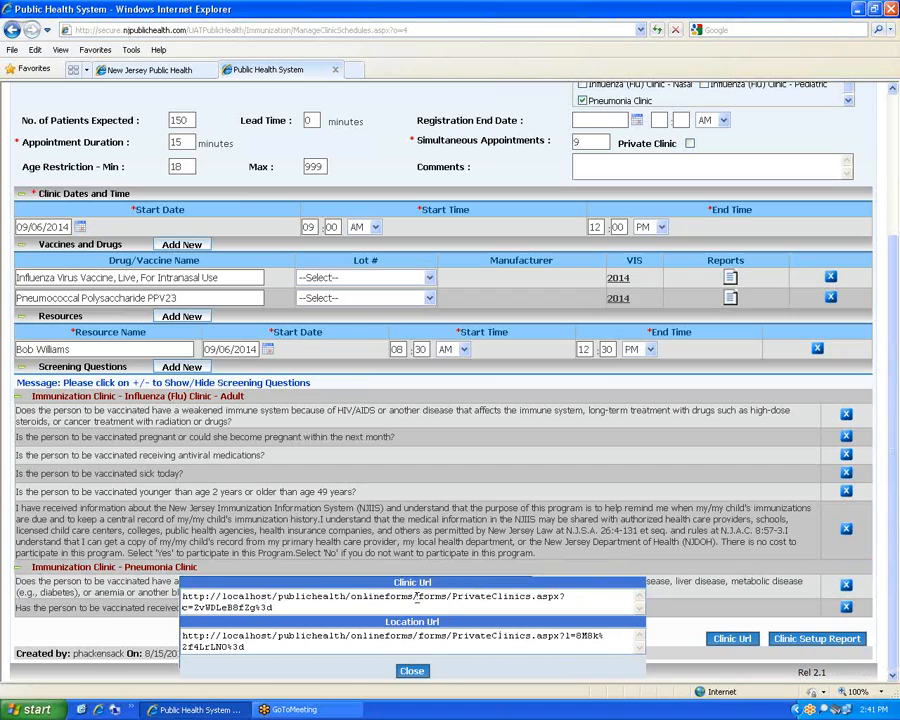
{"action": "left_click_drag", "start_coordinate": [280, 612], "coordinate": [183, 598]}
{"action": "left_click_drag", "start_coordinate": [252, 649], "coordinate": [185, 638]}
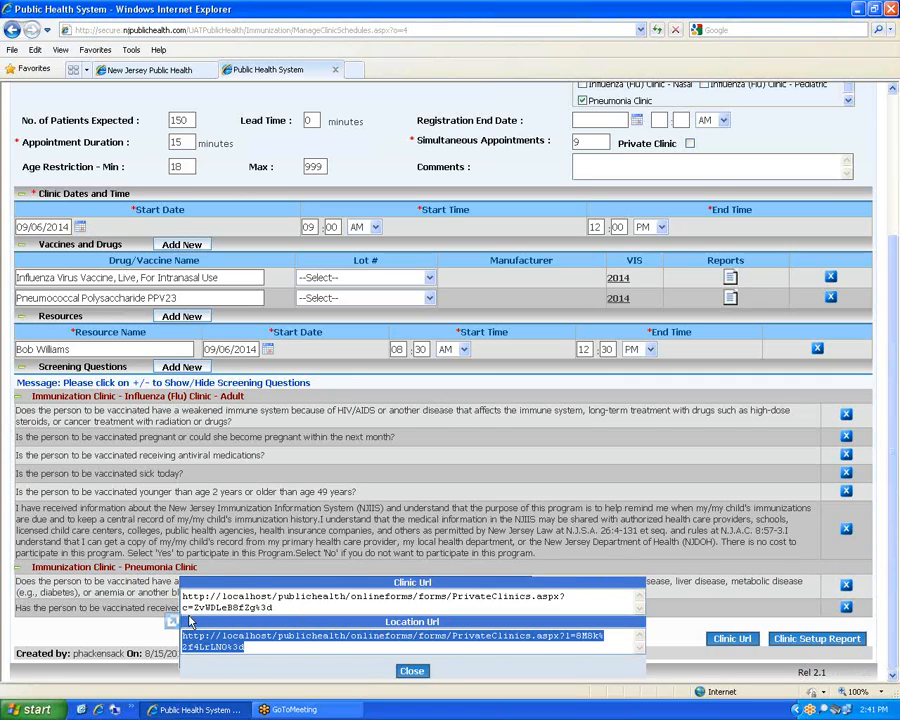
{"action": "left_click", "coordinate": [292, 651]}
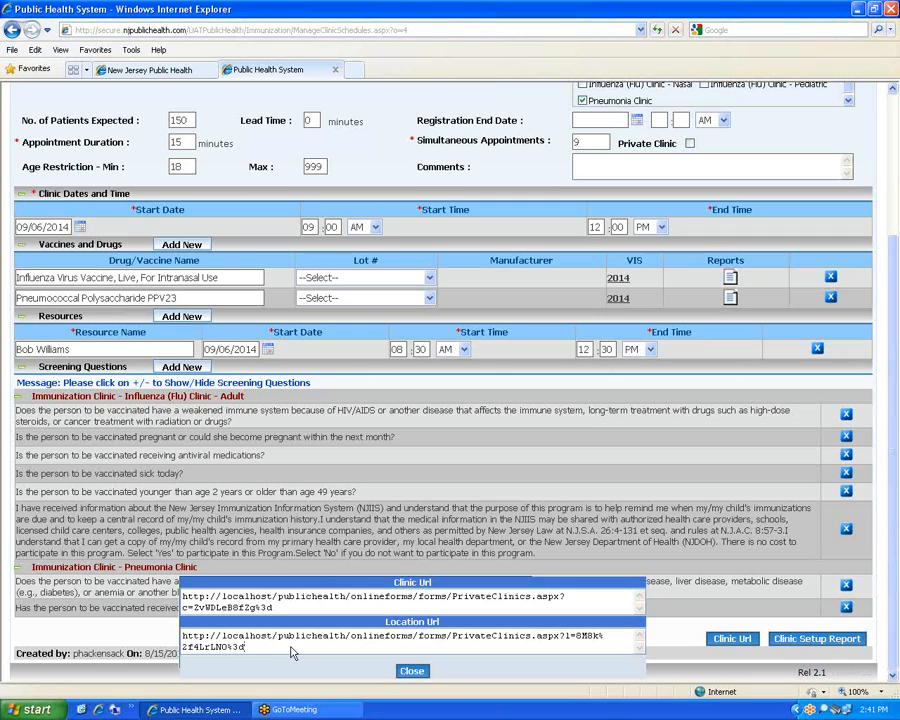
{"action": "triple_click", "coordinate": [293, 651]}
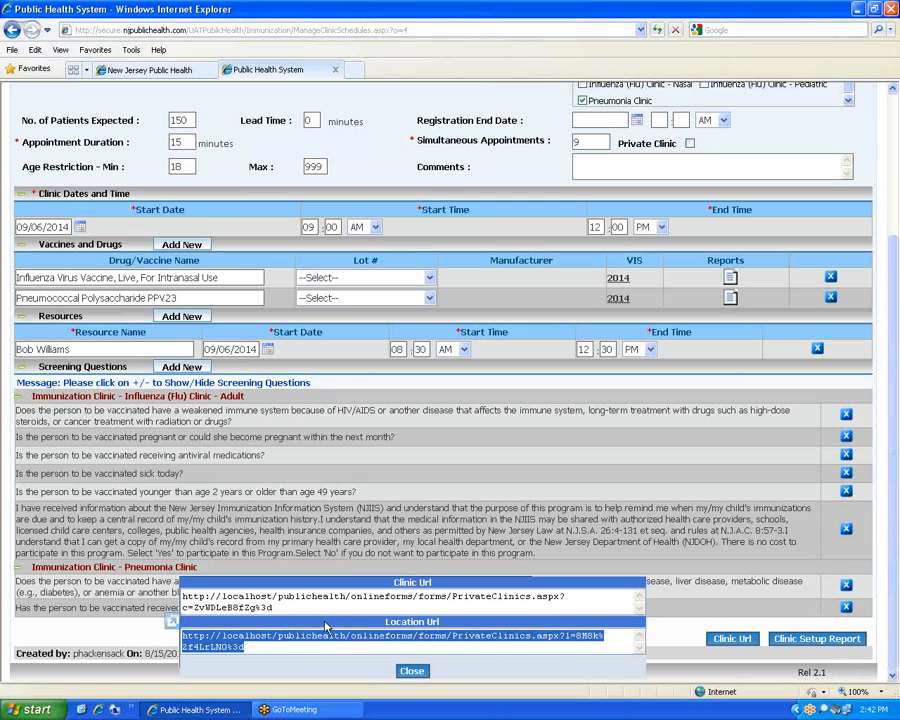
{"action": "left_click_drag", "start_coordinate": [277, 597], "coordinate": [182, 597]}
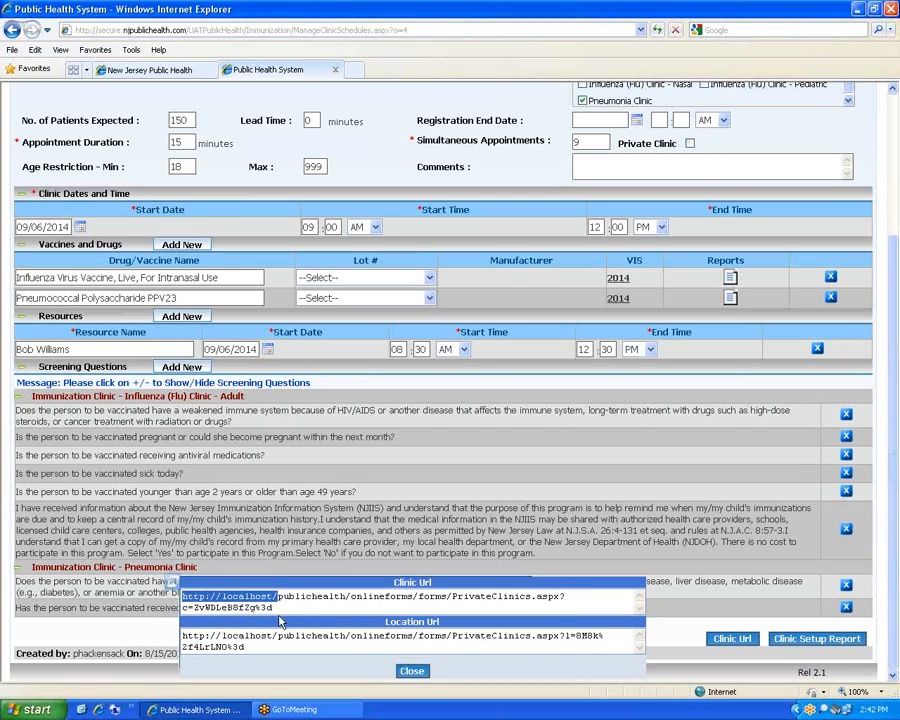
{"action": "left_click", "coordinate": [279, 614]}
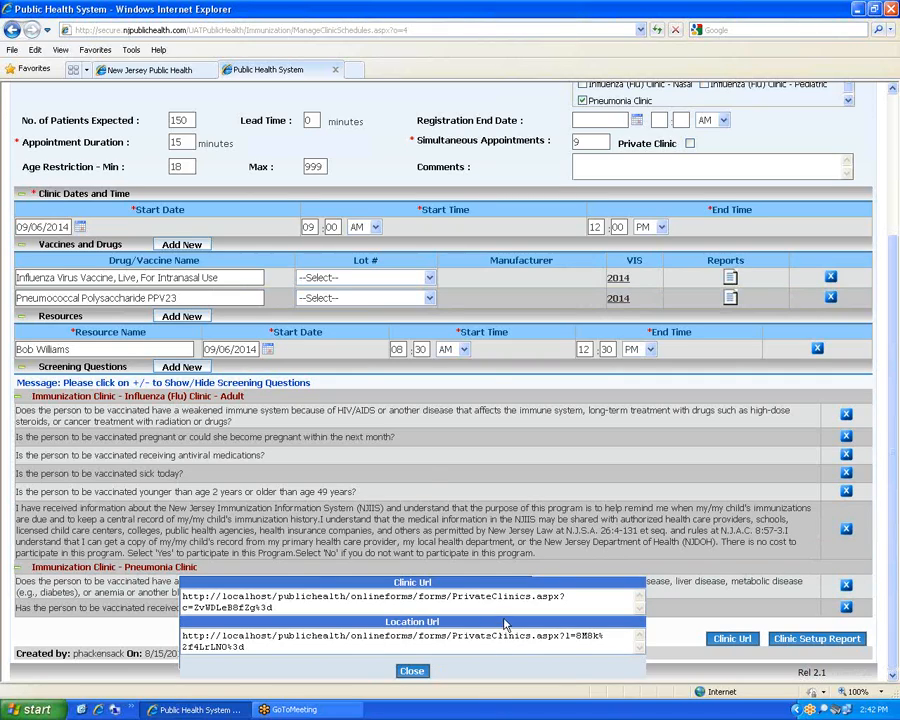
Close the URL popup, then review the Clinic Setup Information report and close it
{"action": "left_click", "coordinate": [413, 671]}
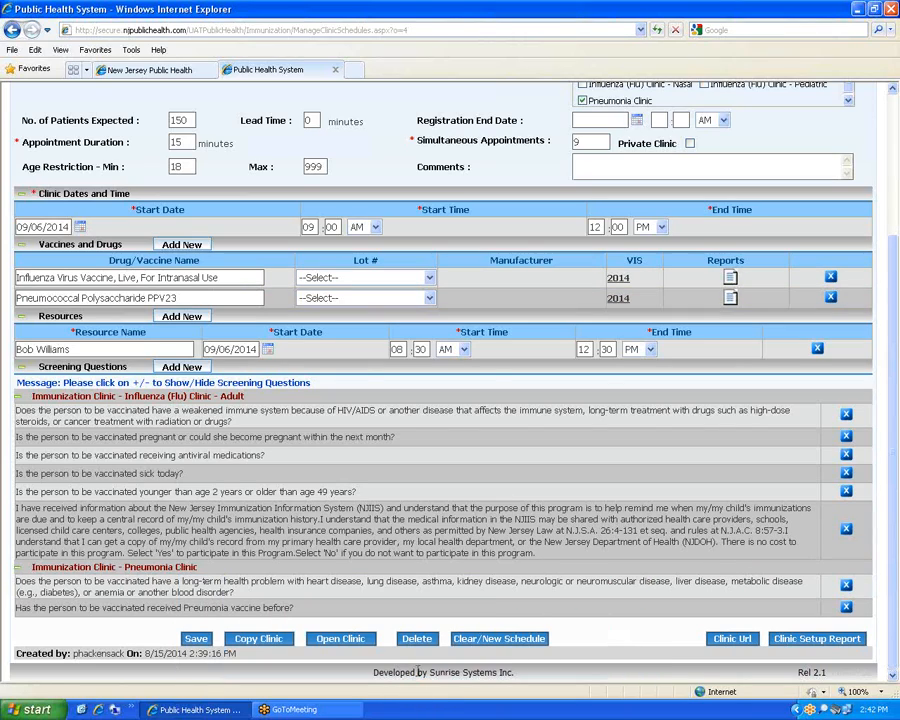
{"action": "left_click", "coordinate": [810, 649]}
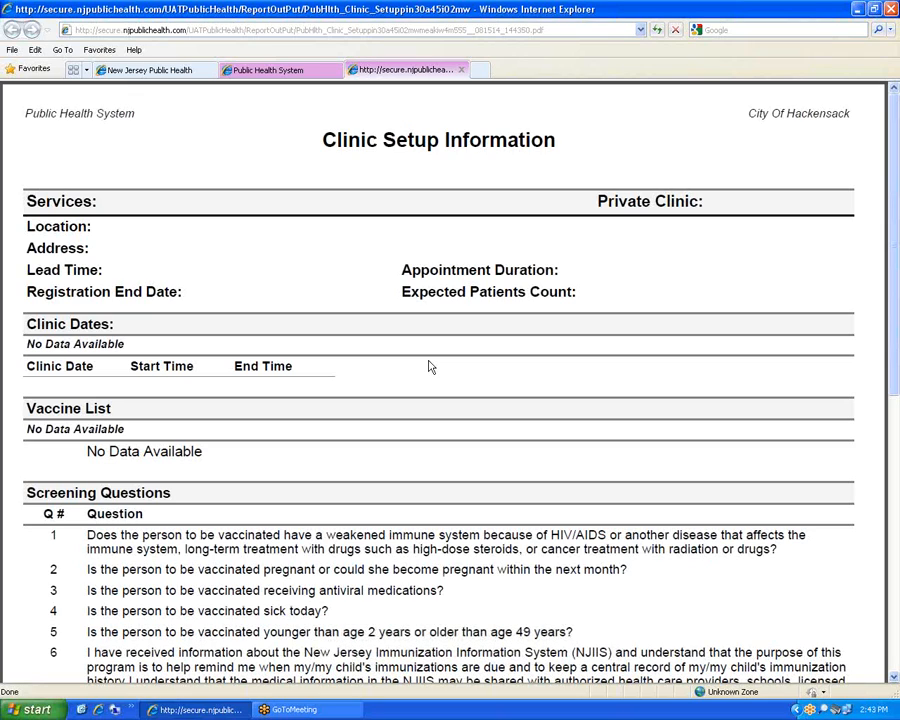
{"action": "scroll", "coordinate": [432, 368], "scroll_direction": "down", "scroll_amount": 5}
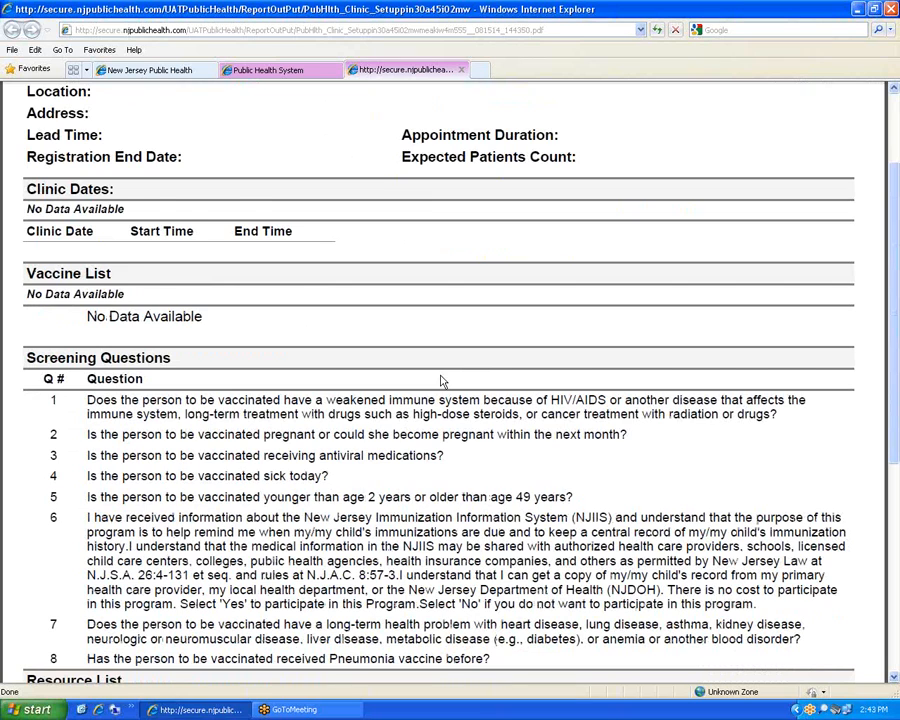
{"action": "scroll", "coordinate": [440, 373], "scroll_direction": "down", "scroll_amount": 5}
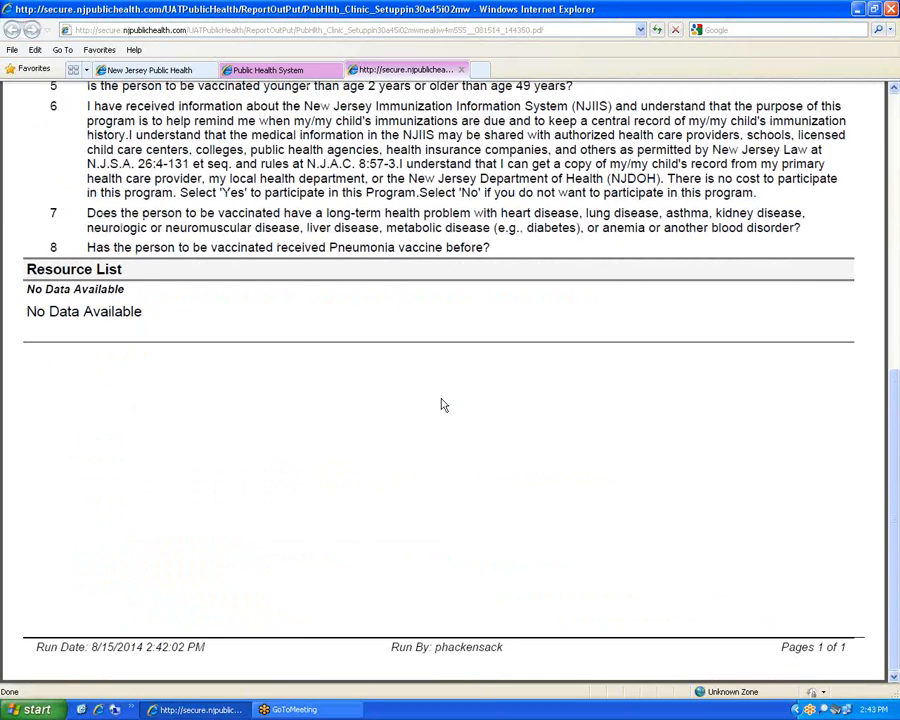
{"action": "scroll", "coordinate": [442, 404], "scroll_direction": "up", "scroll_amount": 10}
{"action": "left_click", "coordinate": [461, 70]}
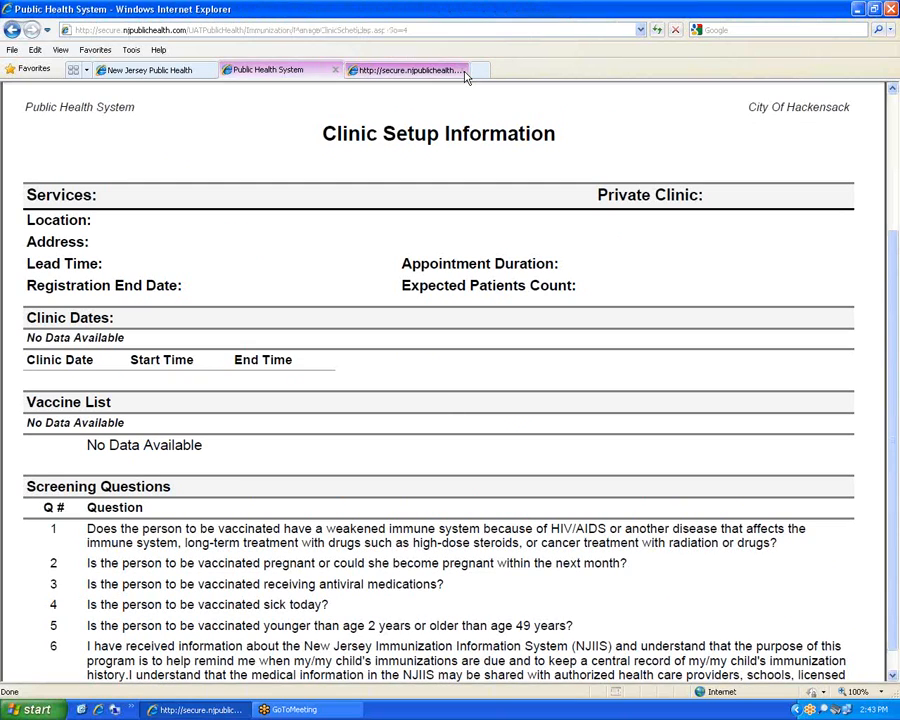
{"action": "scroll", "coordinate": [588, 392], "scroll_direction": "up", "scroll_amount": 3}
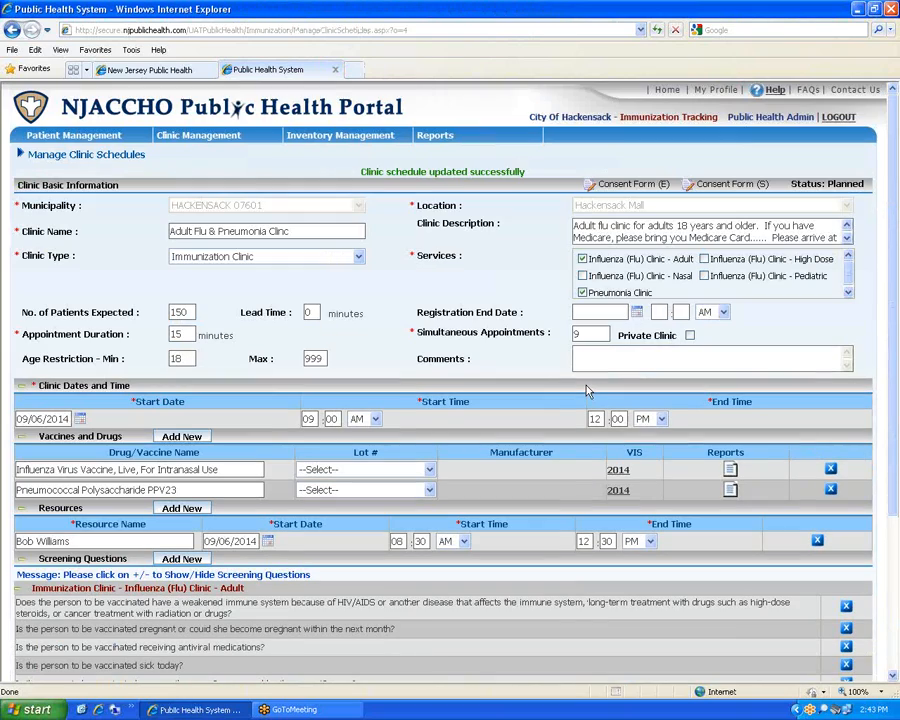
{"action": "scroll", "coordinate": [588, 392], "scroll_direction": "down", "scroll_amount": 3}
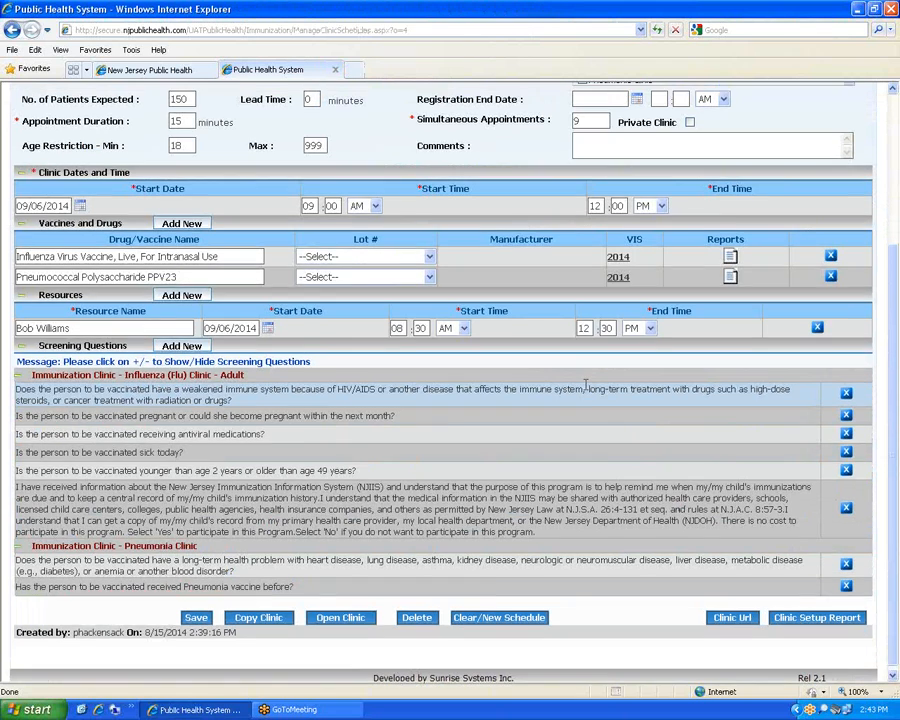
{"action": "scroll", "coordinate": [414, 494], "scroll_direction": "up", "scroll_amount": 3}
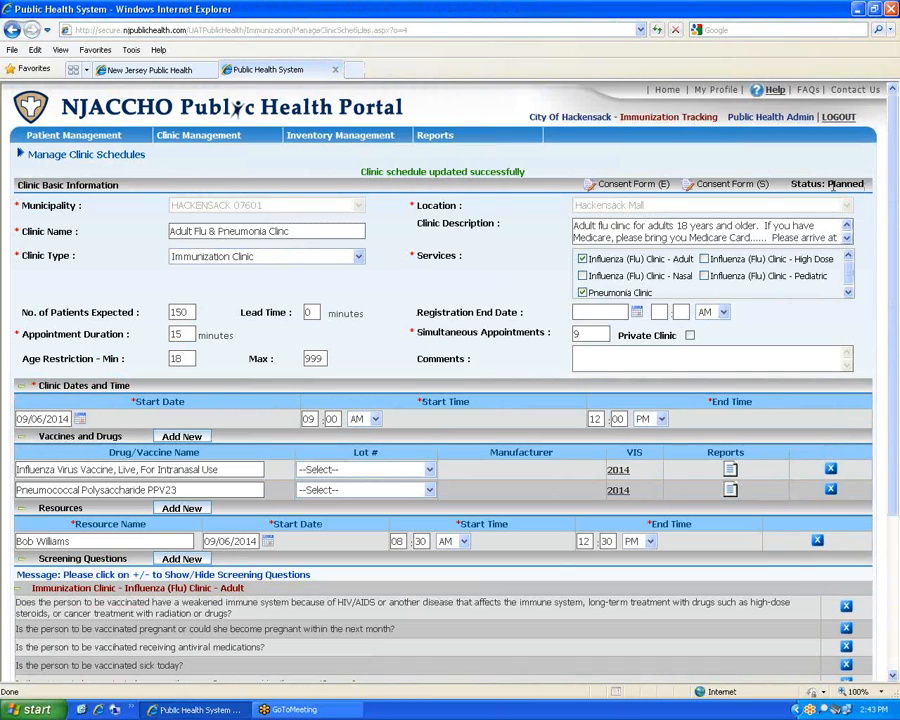
{"action": "mouse_move", "coordinate": [201, 135]}
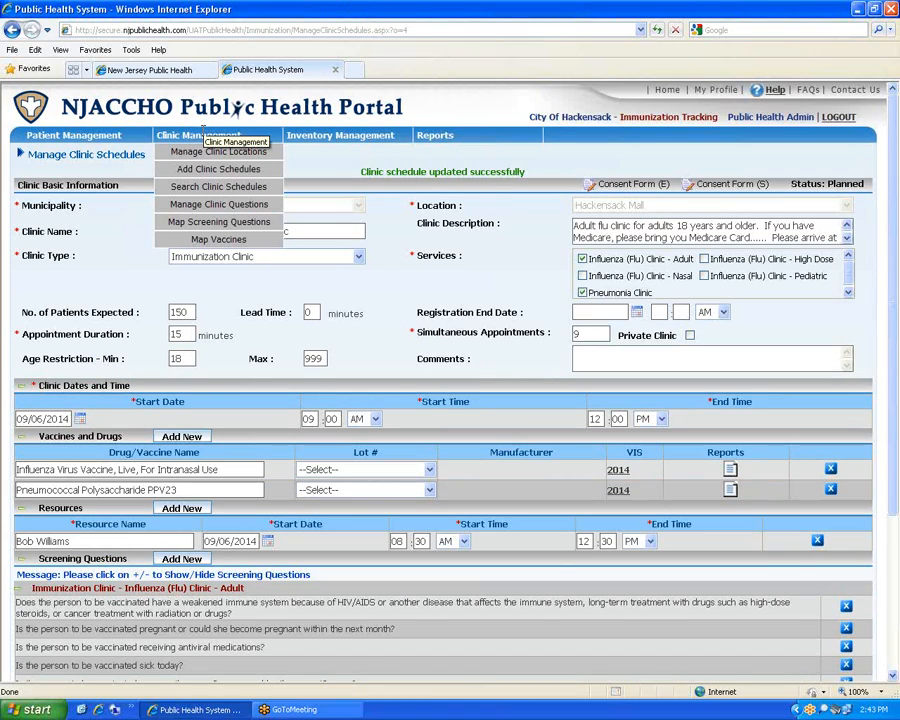
Search clinic schedules with every filter left at ALL, then switch to the public portal tab
{"action": "left_click", "coordinate": [222, 190]}
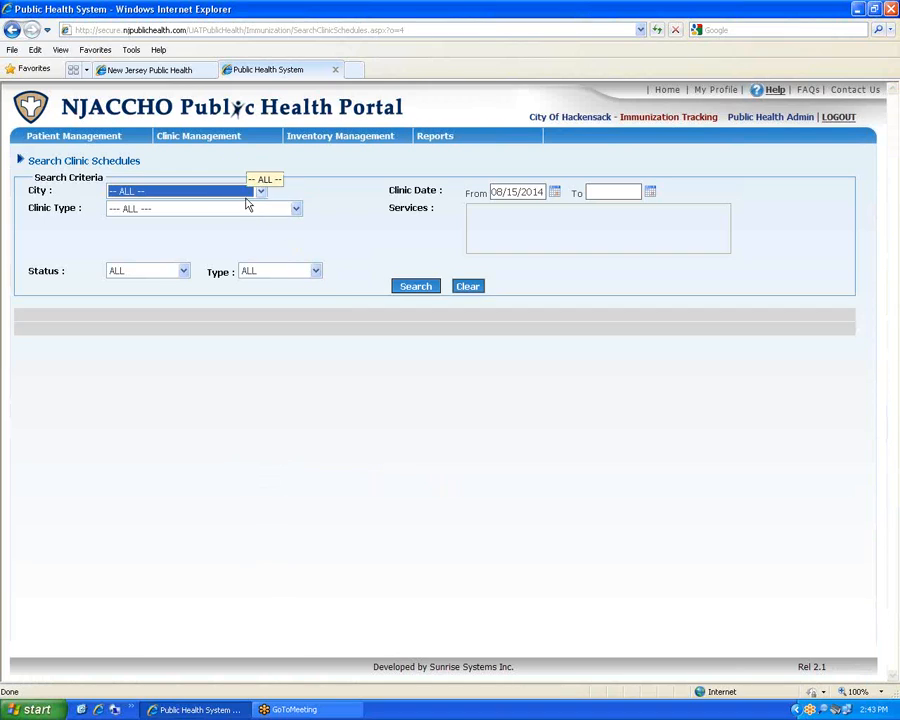
{"action": "left_click", "coordinate": [258, 193]}
{"action": "left_click", "coordinate": [254, 194]}
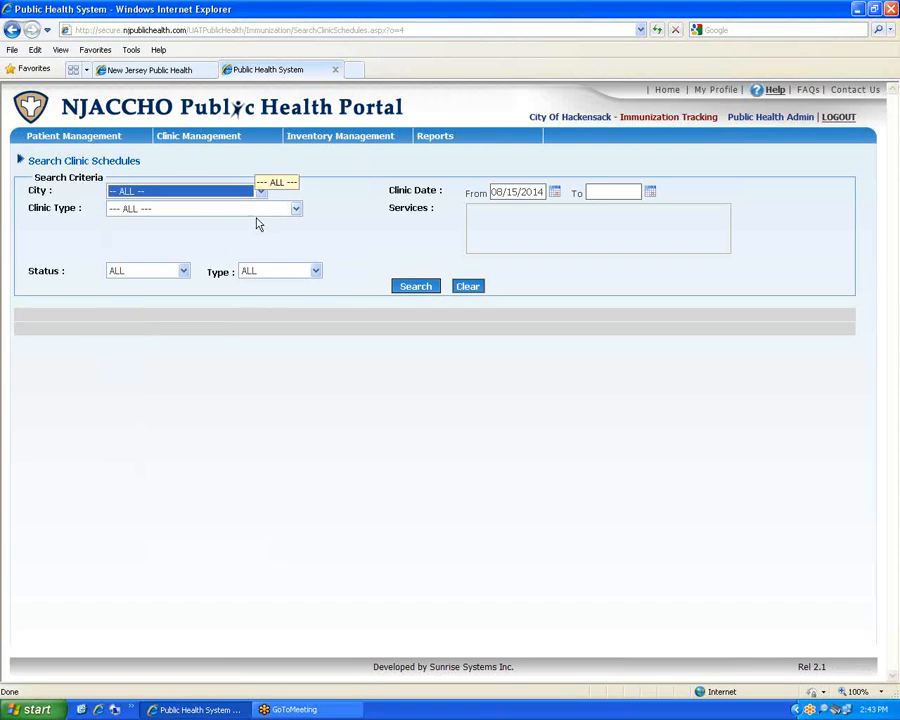
{"action": "left_click", "coordinate": [256, 213]}
{"action": "left_click", "coordinate": [257, 214]}
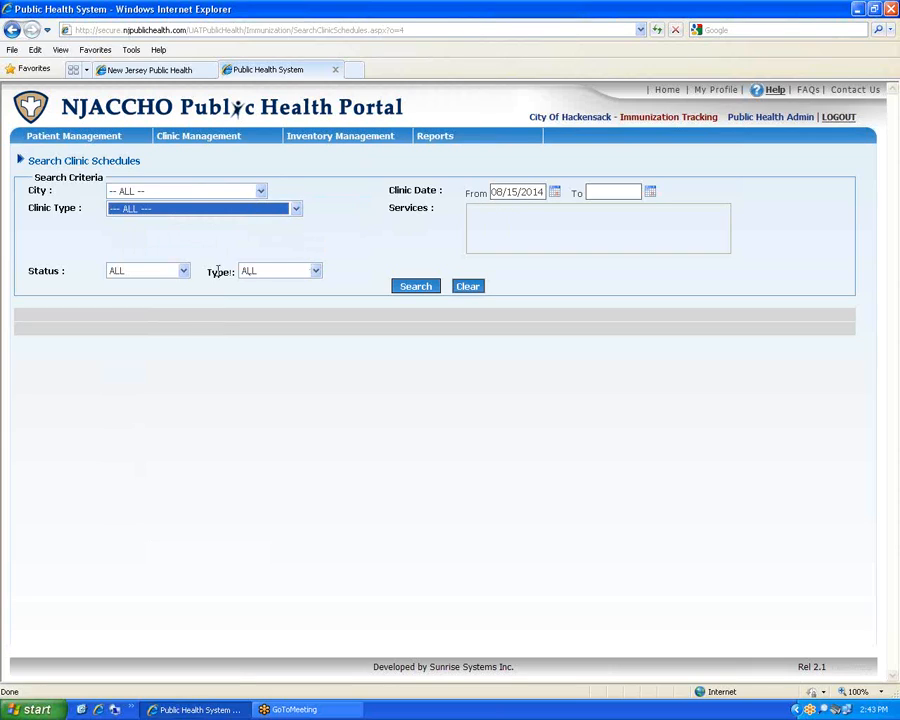
{"action": "left_click", "coordinate": [183, 271]}
{"action": "left_click", "coordinate": [199, 271]}
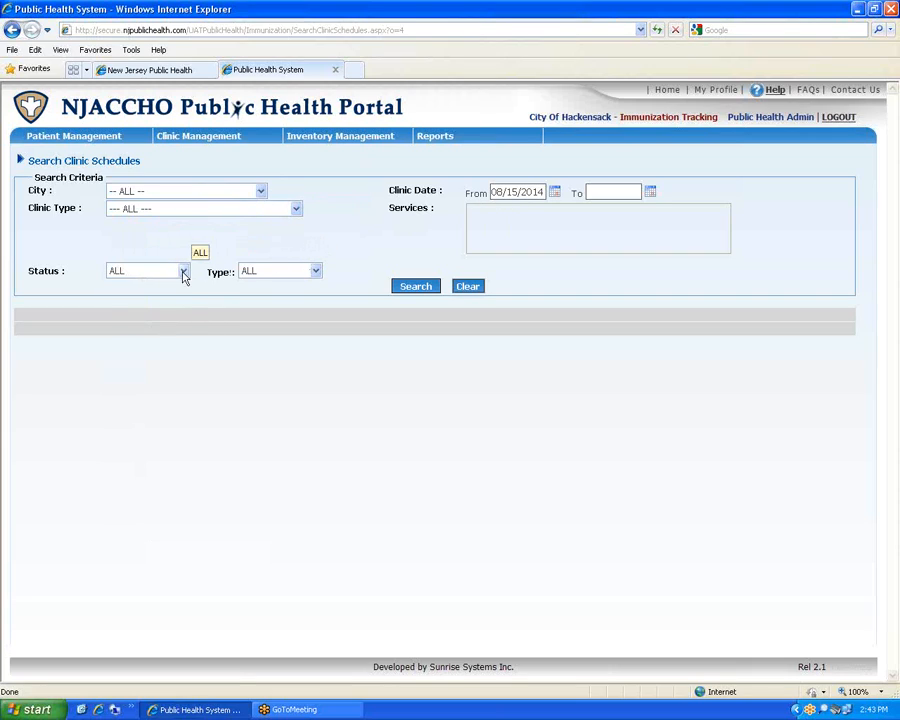
{"action": "left_click", "coordinate": [183, 272]}
{"action": "left_click", "coordinate": [280, 272]}
{"action": "left_click", "coordinate": [282, 271]}
{"action": "left_click", "coordinate": [337, 254]}
{"action": "left_click", "coordinate": [417, 287]}
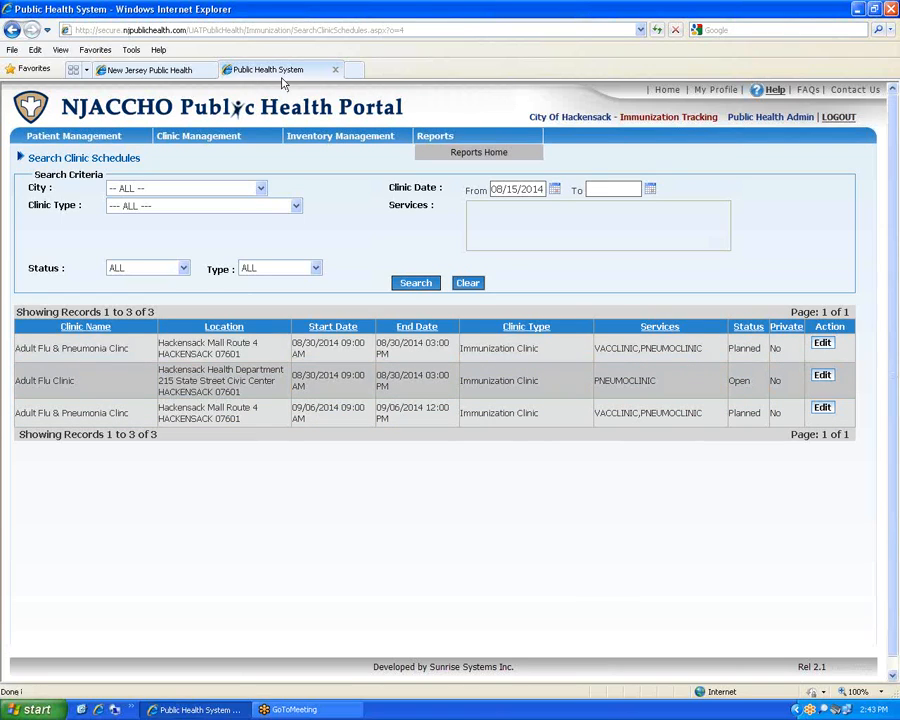
{"action": "left_click", "coordinate": [150, 70]}
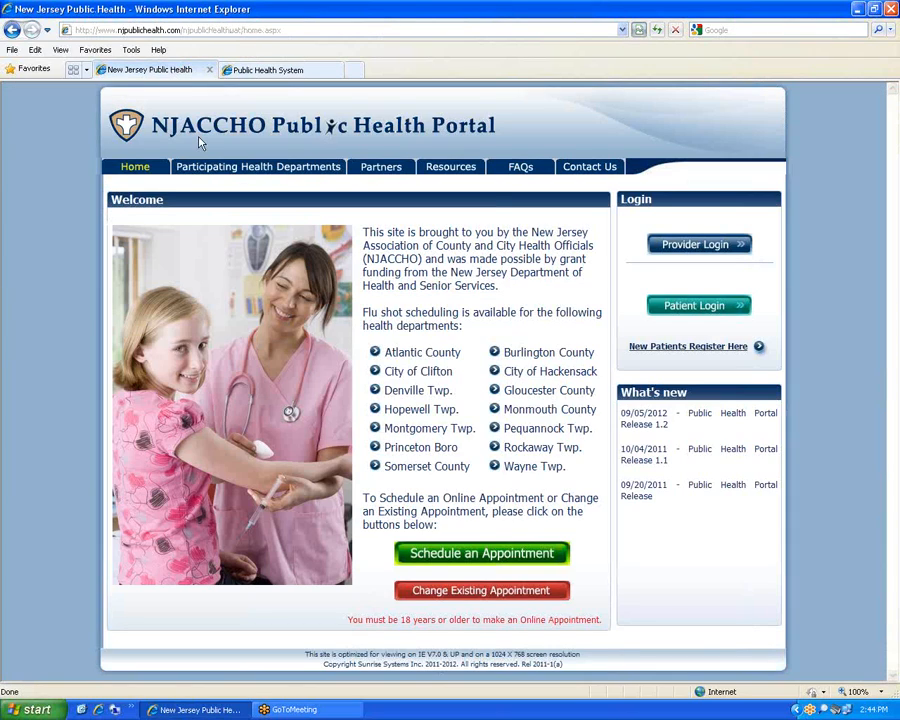
Search public clinics near zip 08820, then return to the admin clinic schedules tab
{"action": "left_click", "coordinate": [549, 556]}
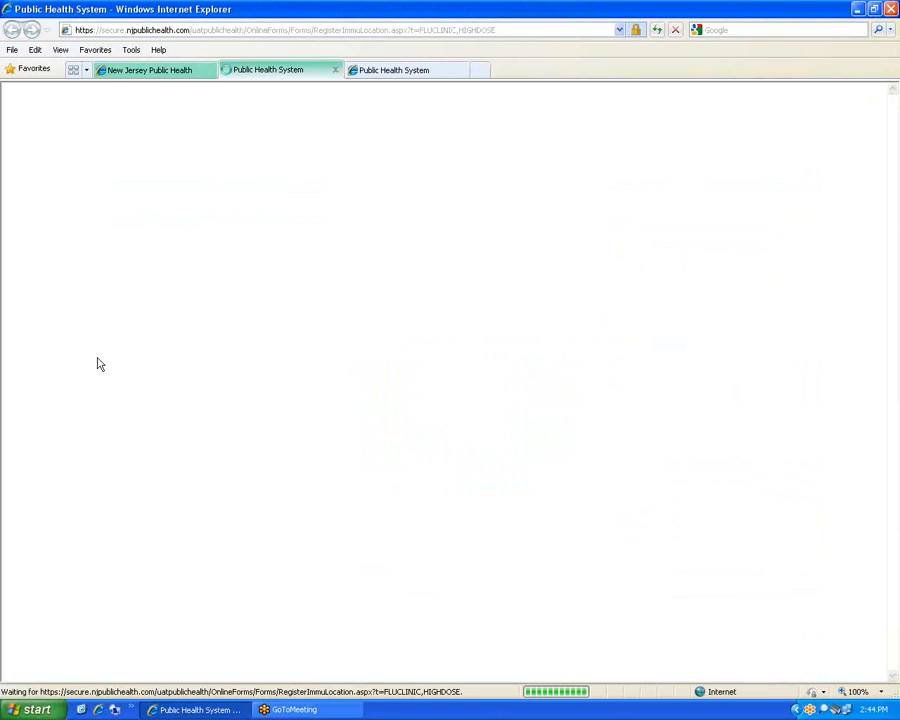
{"action": "type", "text": "08820"}
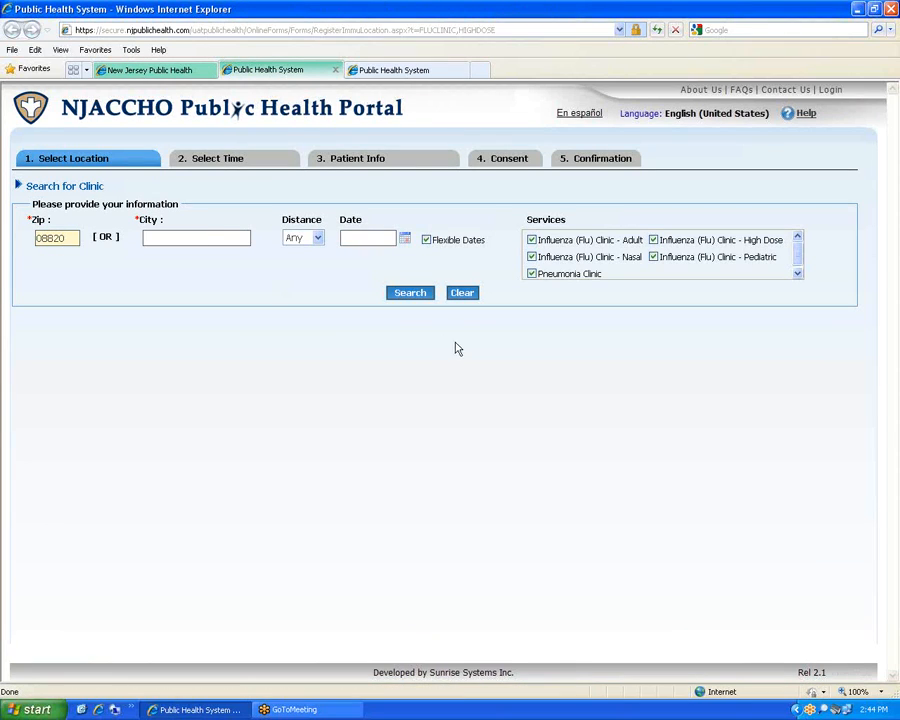
{"action": "left_click", "coordinate": [420, 298]}
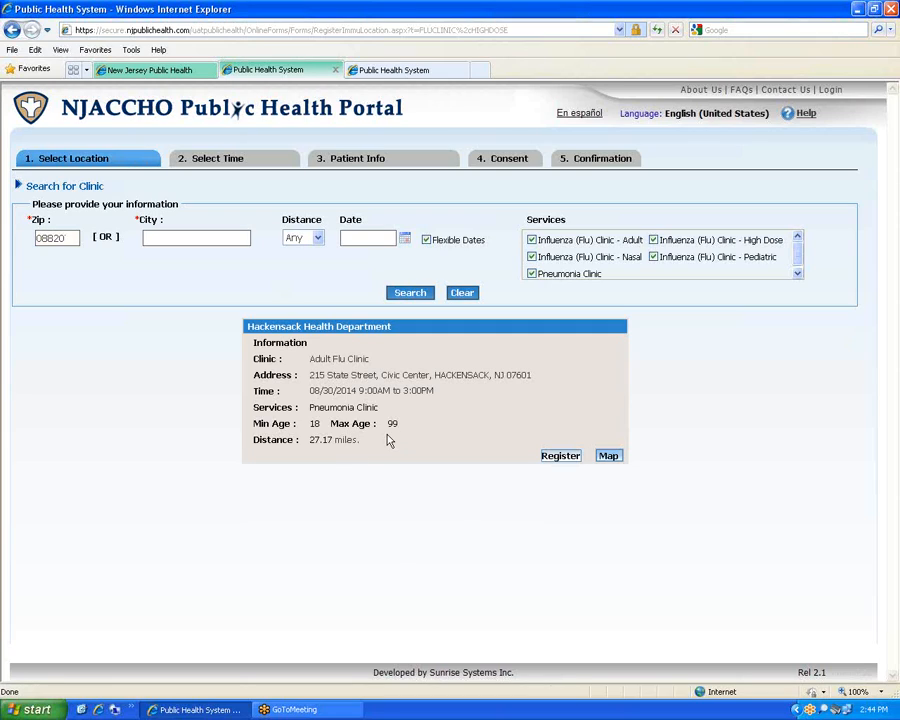
{"action": "left_click", "coordinate": [371, 72]}
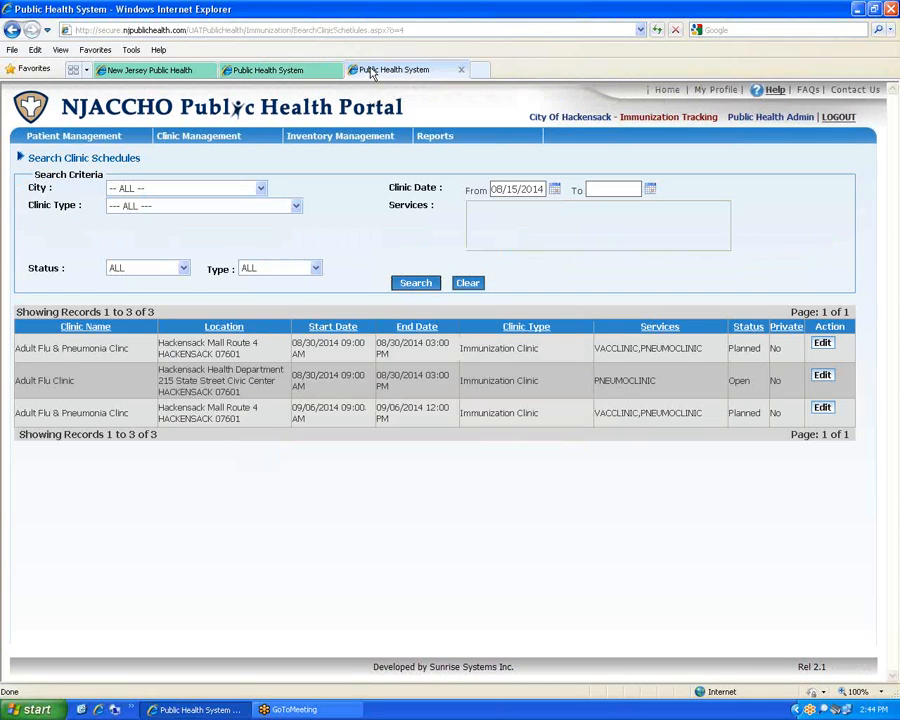
Change the 08/30/2014 Hackensack Mall Adult Flu & Pneumonia clinic's status to Open, then go back to the schedules
{"action": "left_click", "coordinate": [821, 344]}
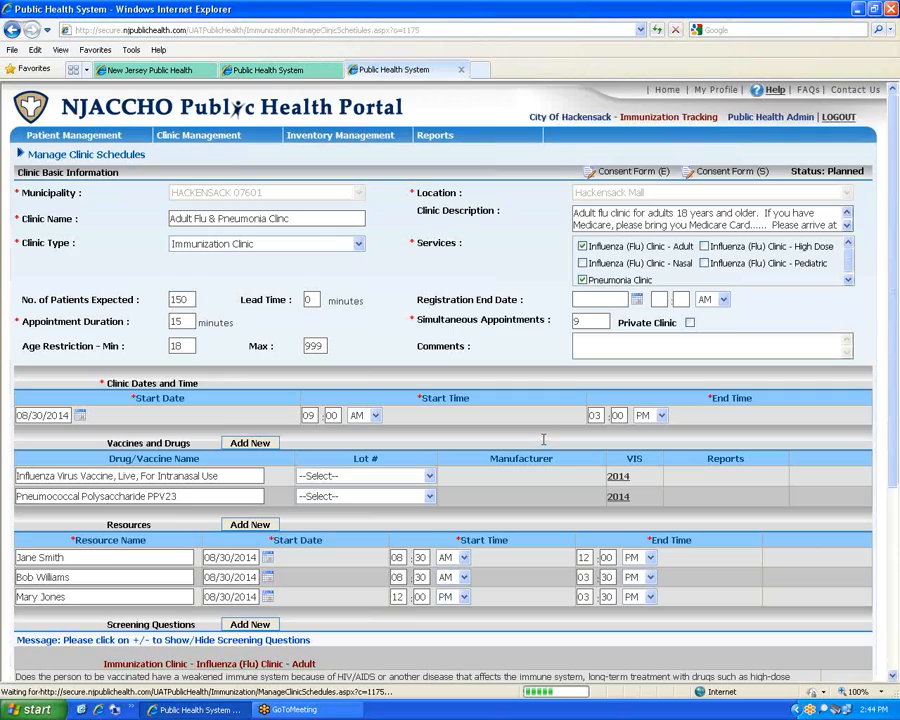
{"action": "scroll", "coordinate": [550, 466], "scroll_direction": "down", "scroll_amount": 3}
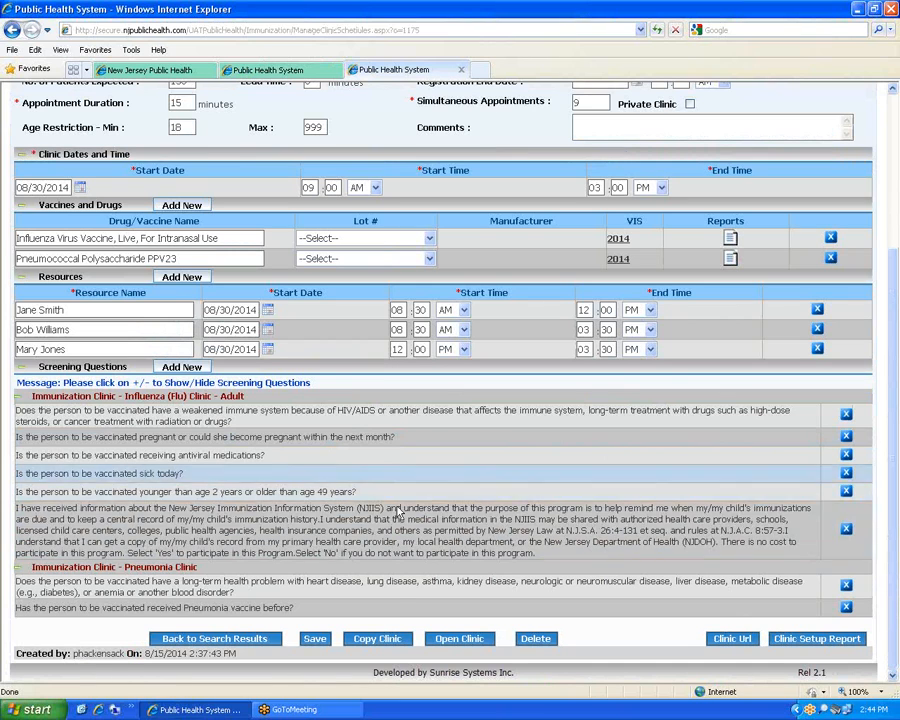
{"action": "left_click", "coordinate": [456, 638]}
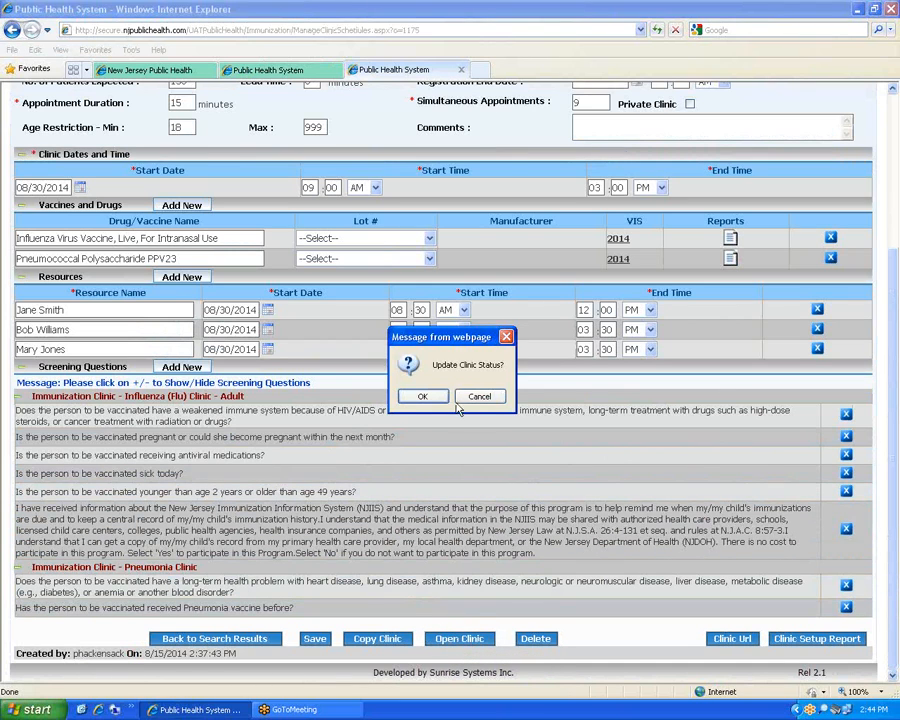
{"action": "left_click", "coordinate": [425, 396]}
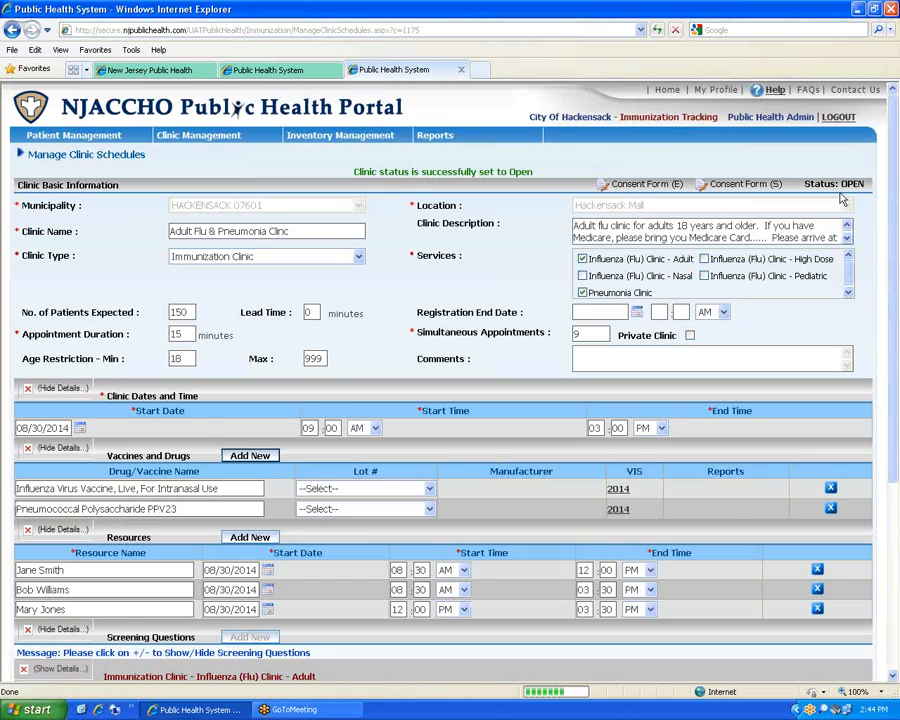
{"action": "scroll", "coordinate": [620, 480], "scroll_direction": "down", "scroll_amount": 3}
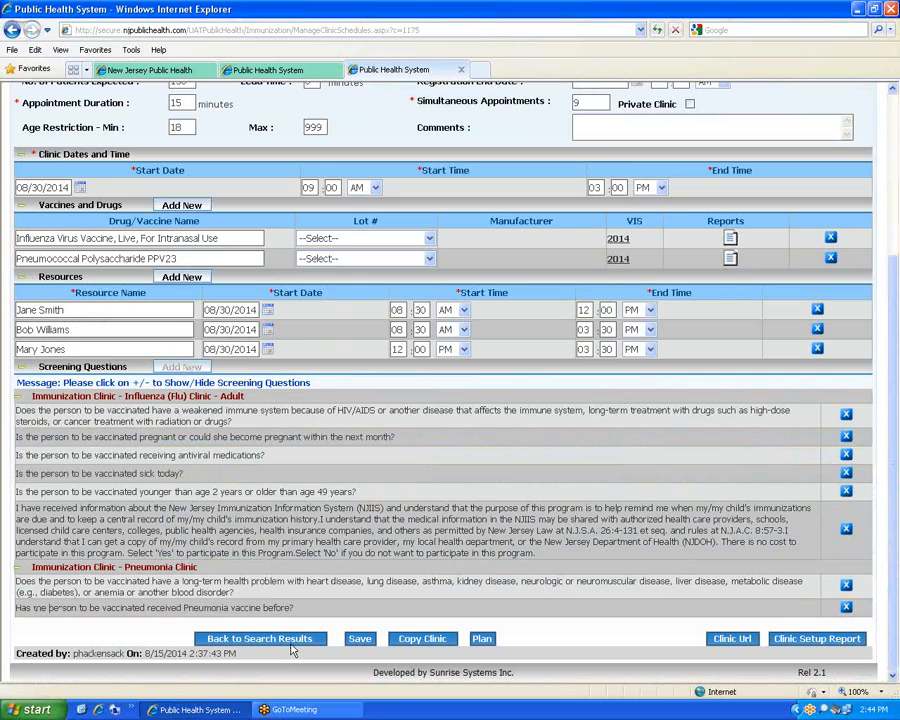
{"action": "left_click", "coordinate": [292, 643]}
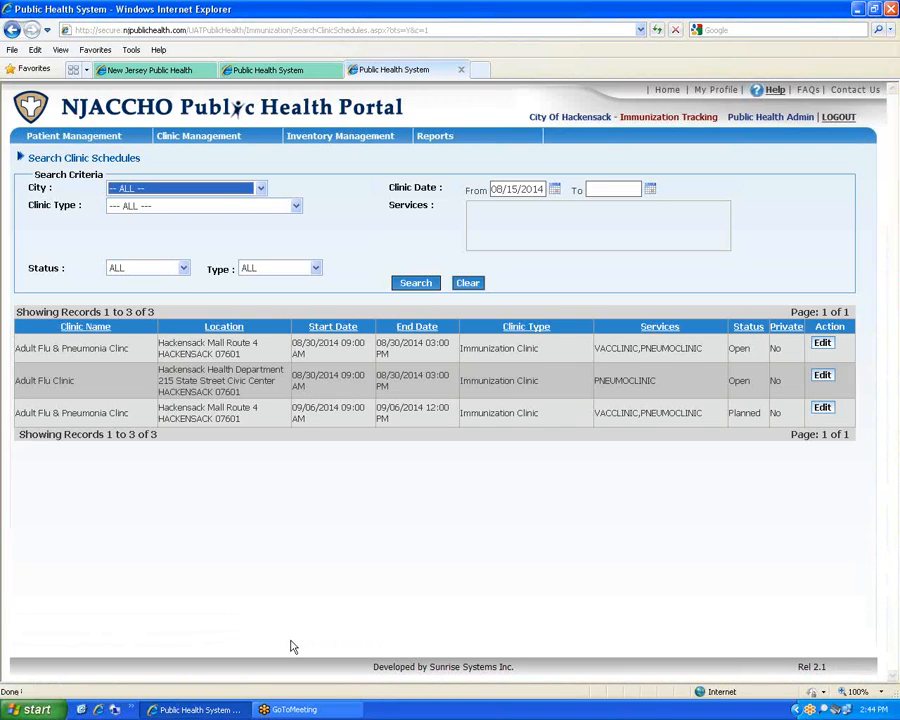
Switch the third-row 09/06/2014 Adult Flu & Pneumonia clinic to Open status and return to the schedule list
{"action": "left_click", "coordinate": [822, 409]}
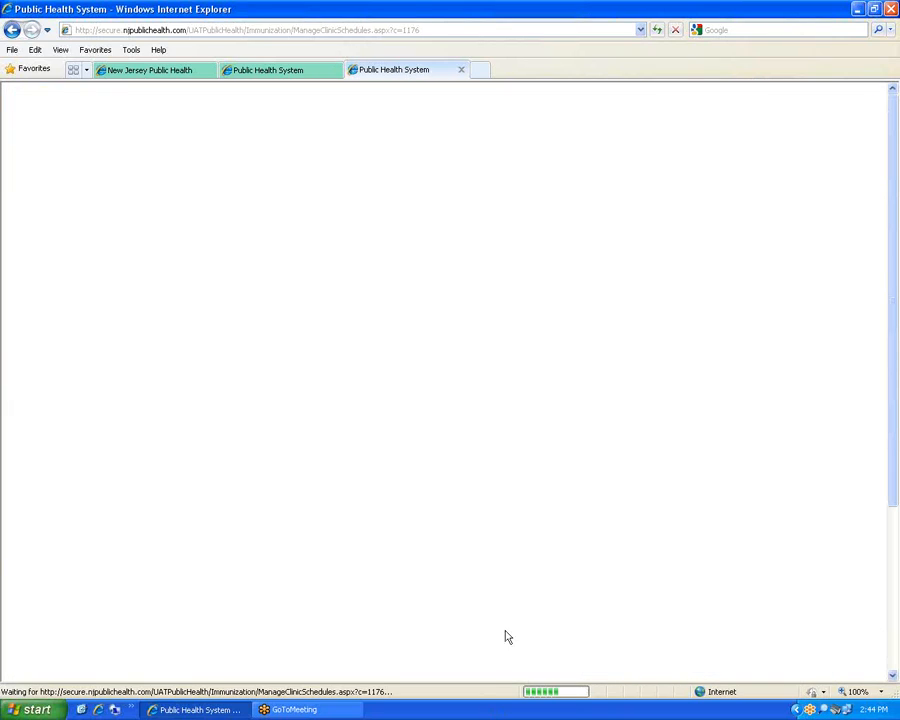
{"action": "scroll", "coordinate": [516, 628], "scroll_direction": "down", "scroll_amount": 5}
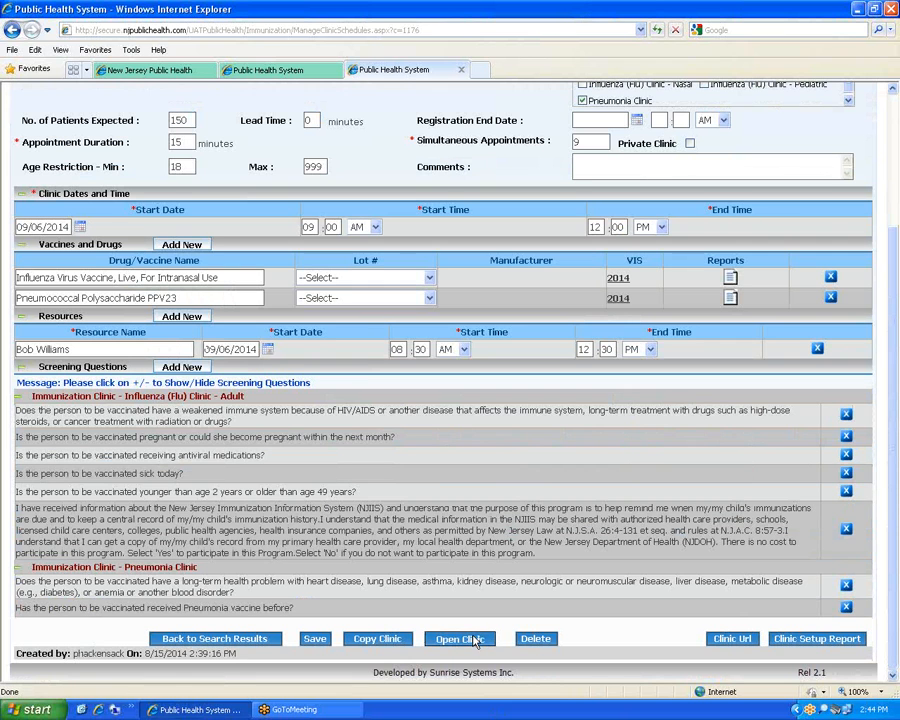
{"action": "left_click", "coordinate": [475, 641]}
{"action": "left_click", "coordinate": [430, 397]}
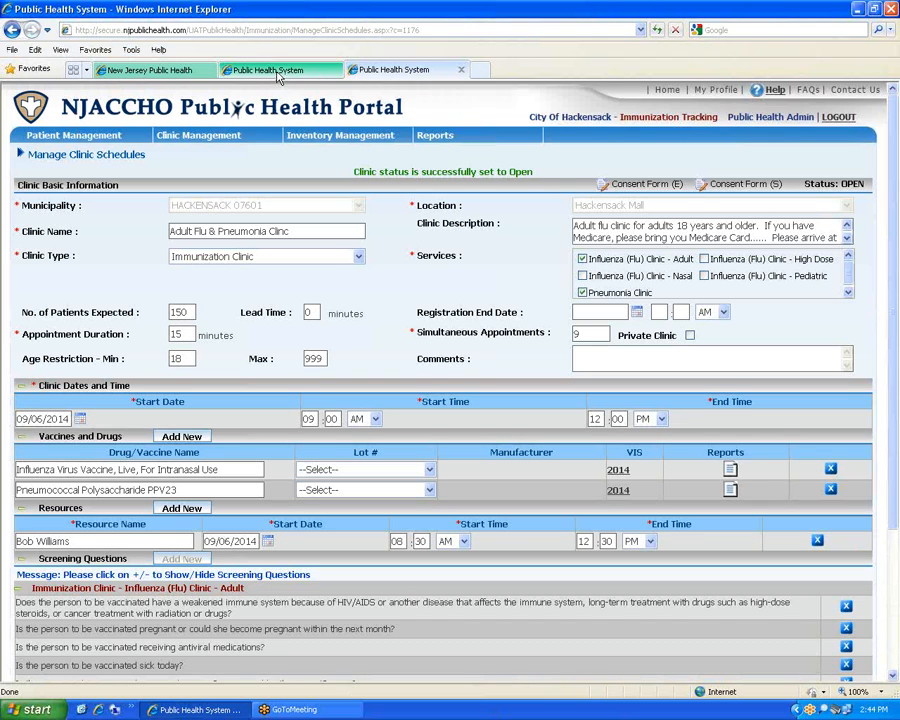
{"action": "scroll", "coordinate": [232, 609], "scroll_direction": "down", "scroll_amount": 3}
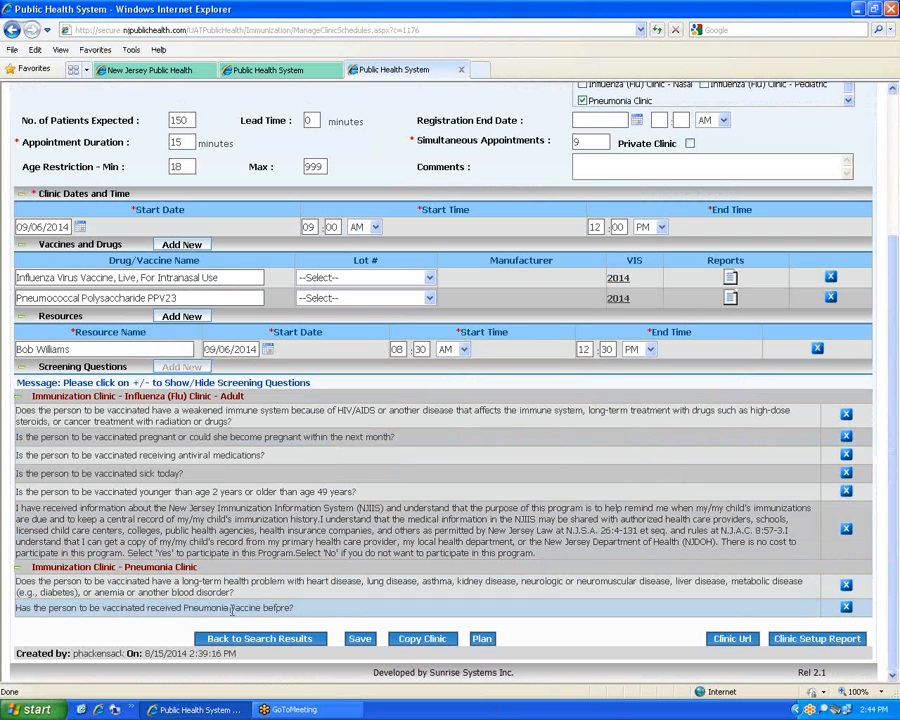
{"action": "left_click", "coordinate": [251, 640]}
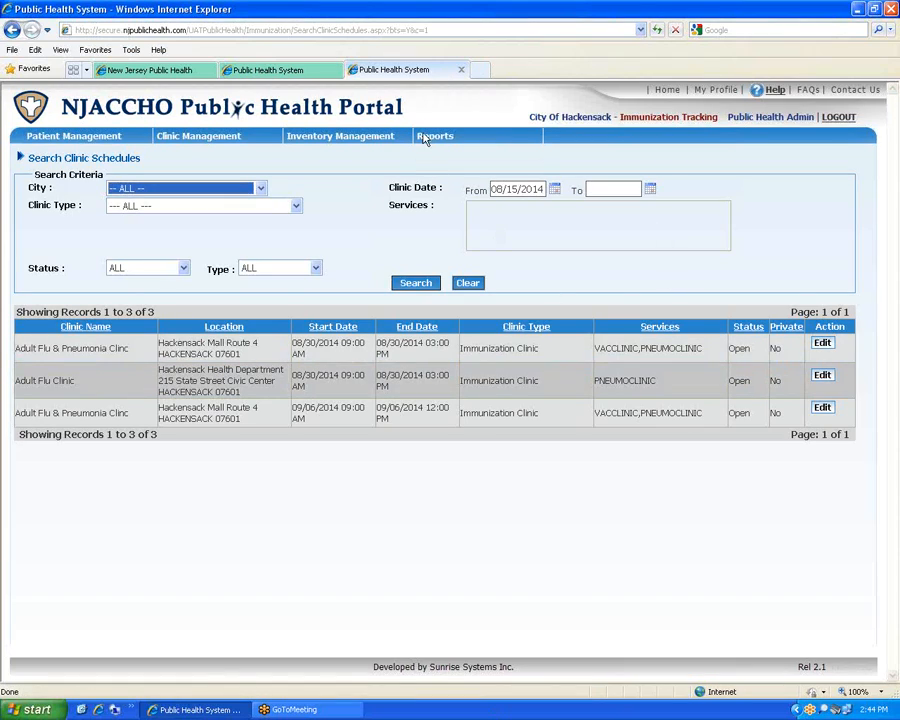
Rerun the public clinic search, check that the Hackensack Mall clinics appear, and return to the admin list
{"action": "left_click", "coordinate": [268, 72]}
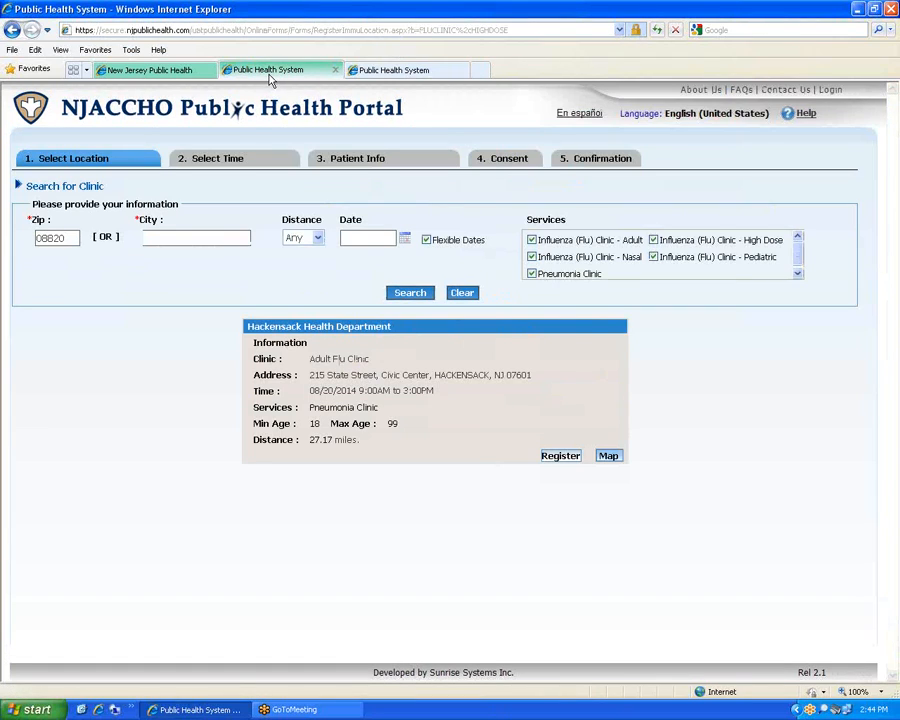
{"action": "left_click", "coordinate": [408, 294]}
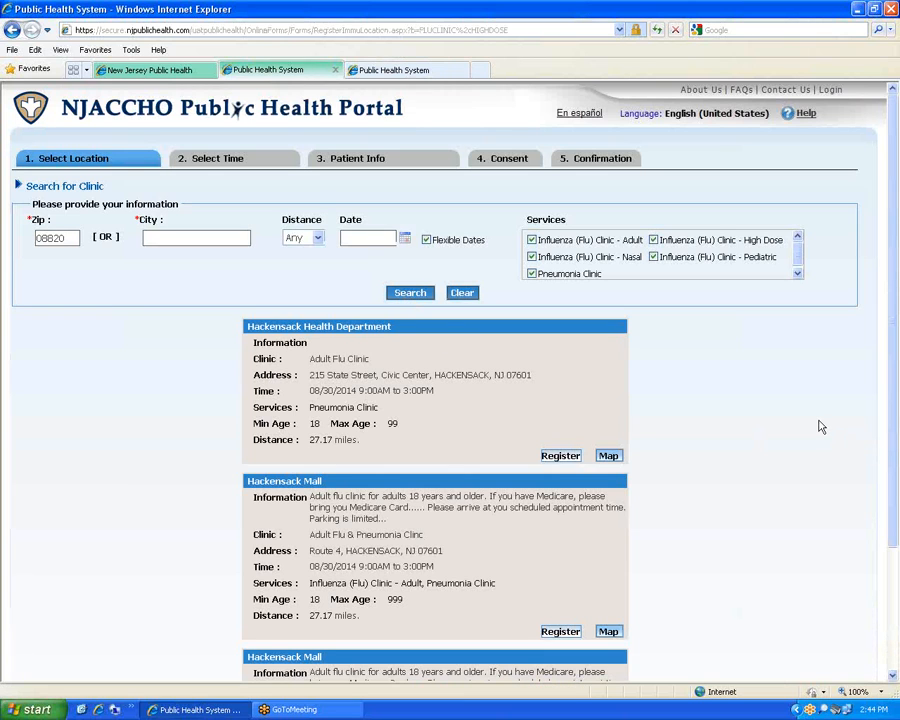
{"action": "scroll", "coordinate": [820, 427], "scroll_direction": "down", "scroll_amount": 3}
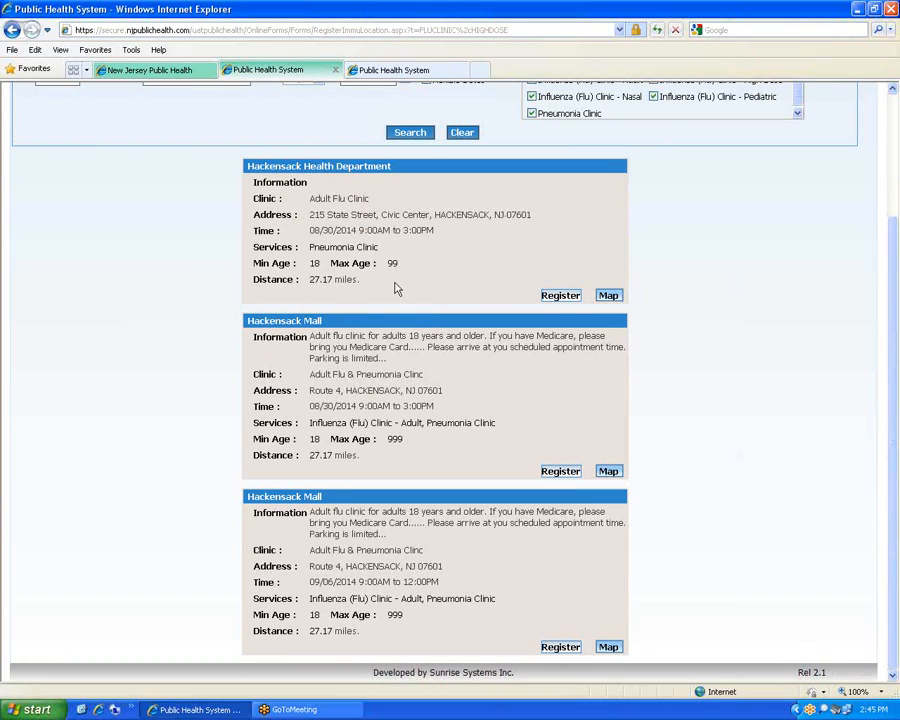
{"action": "scroll", "coordinate": [337, 281], "scroll_direction": "up", "scroll_amount": 3}
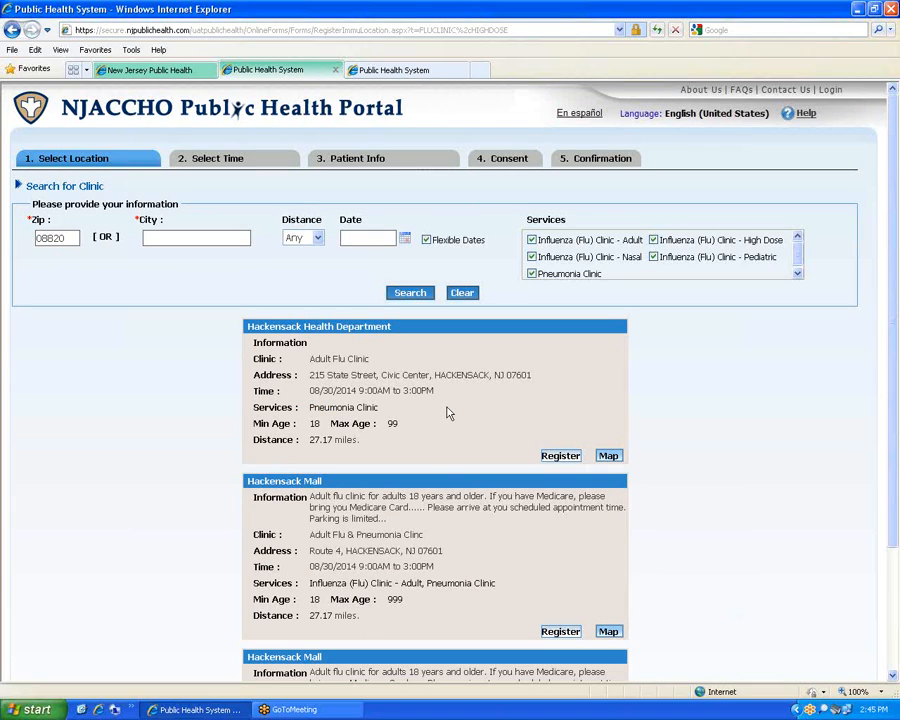
{"action": "scroll", "coordinate": [448, 412], "scroll_direction": "down", "scroll_amount": 3}
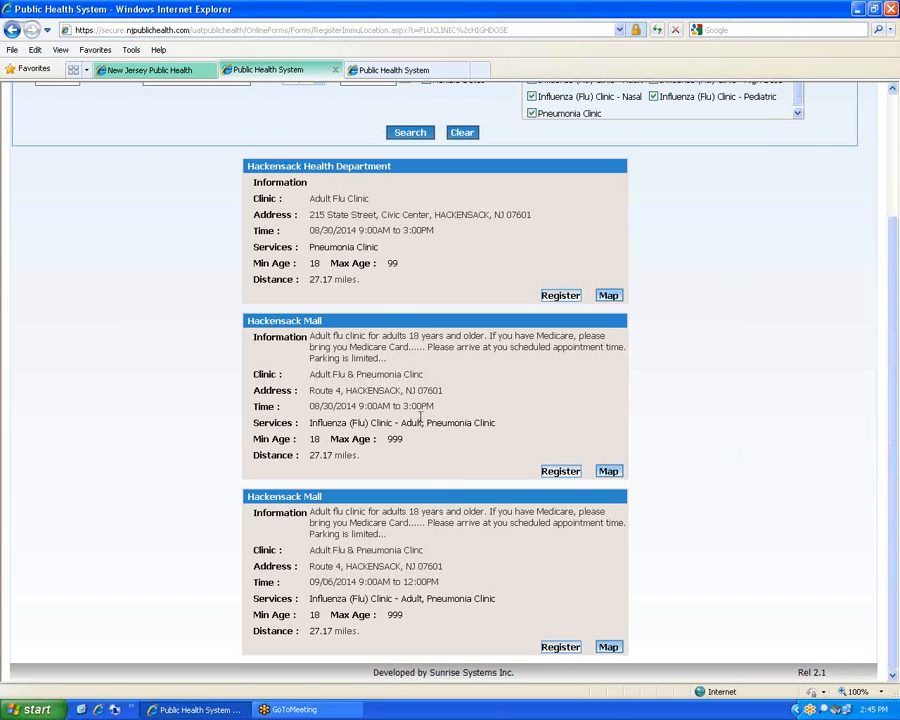
{"action": "scroll", "coordinate": [421, 418], "scroll_direction": "up", "scroll_amount": 3}
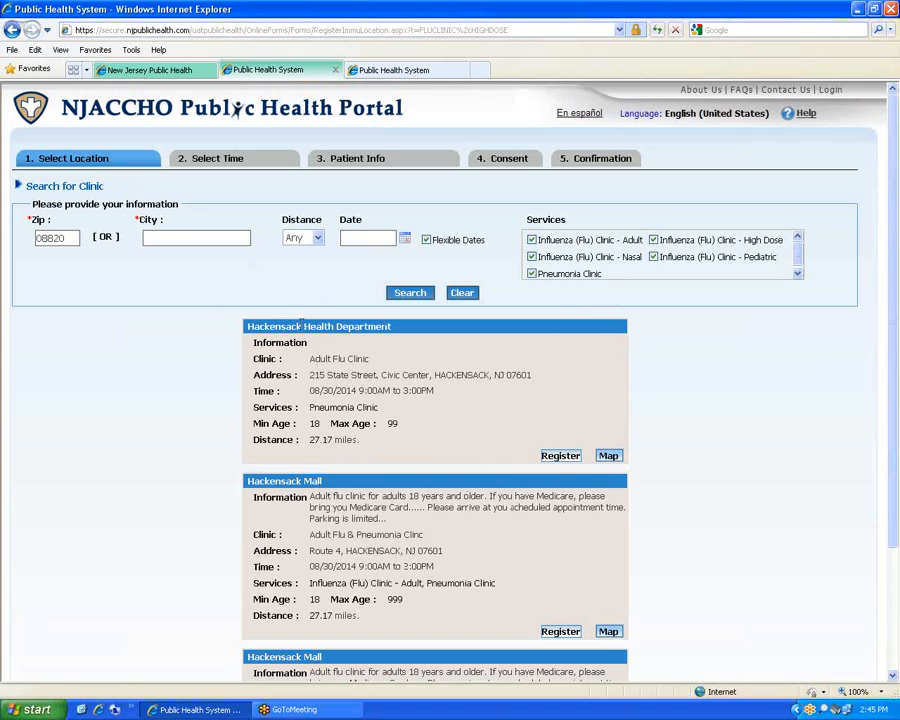
{"action": "left_click", "coordinate": [376, 71]}
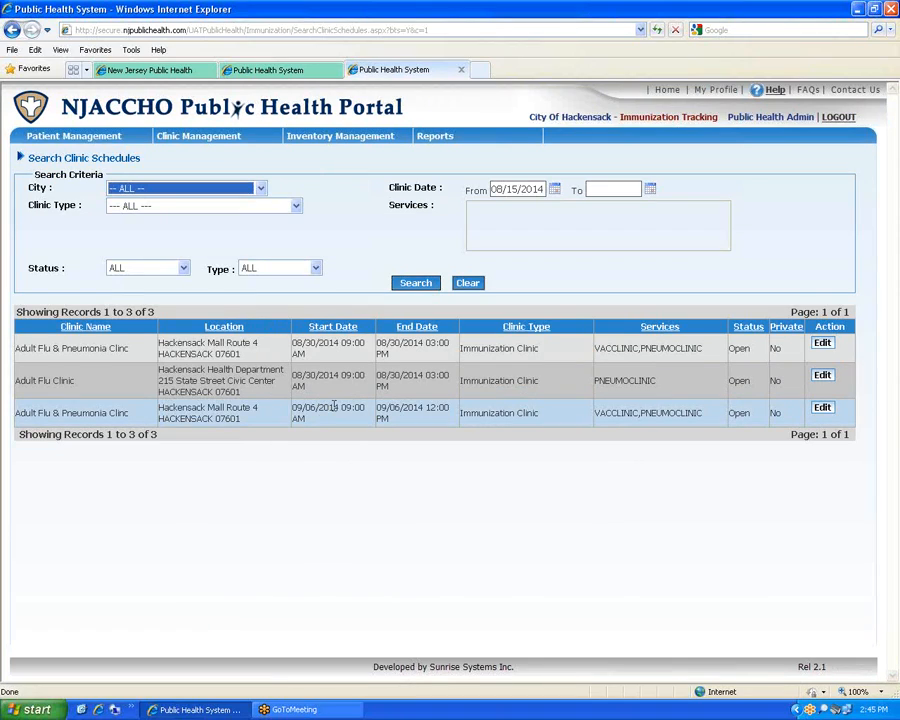
{"action": "mouse_move", "coordinate": [201, 135]}
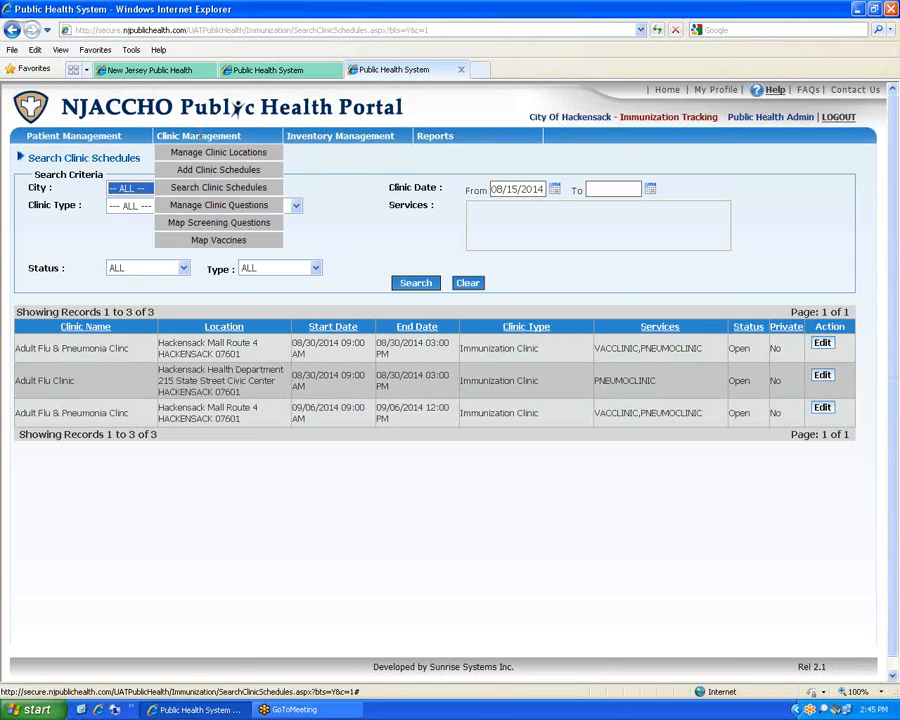
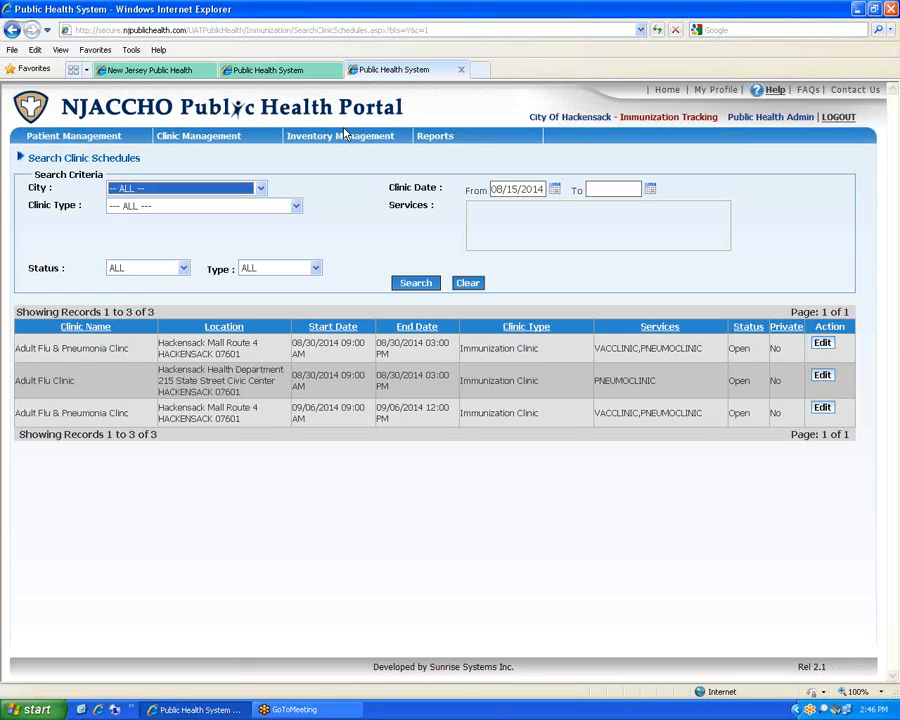
Show the Inventory Management menu with its Add New Inventory option
{"action": "mouse_move", "coordinate": [340, 135]}
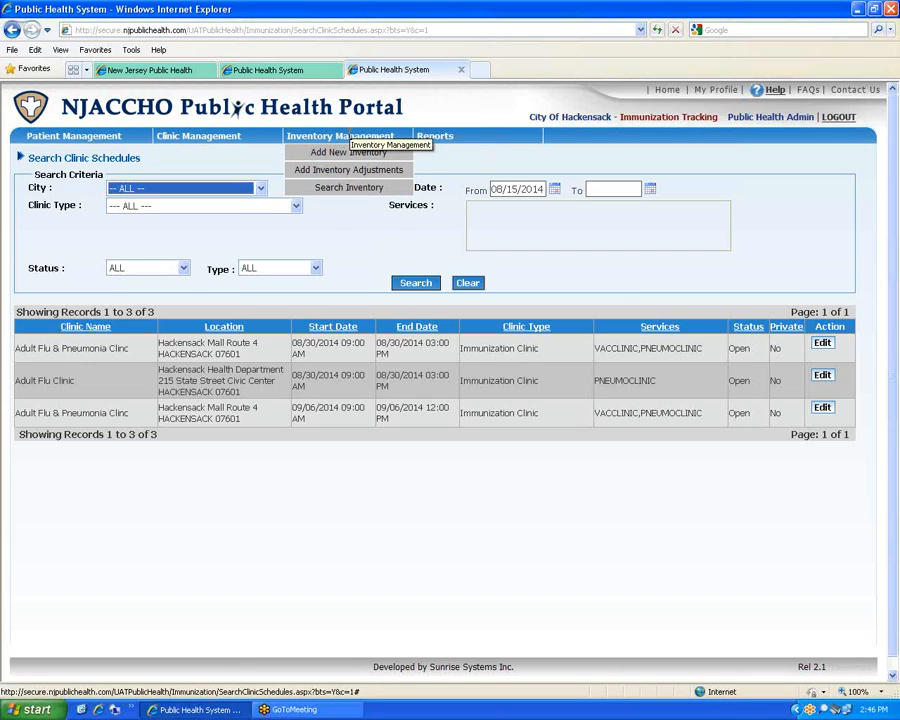
Start a new inventory entry for Influenza, Seasonal, Injectable from Novartis with CVX code 141
{"action": "left_click", "coordinate": [348, 153]}
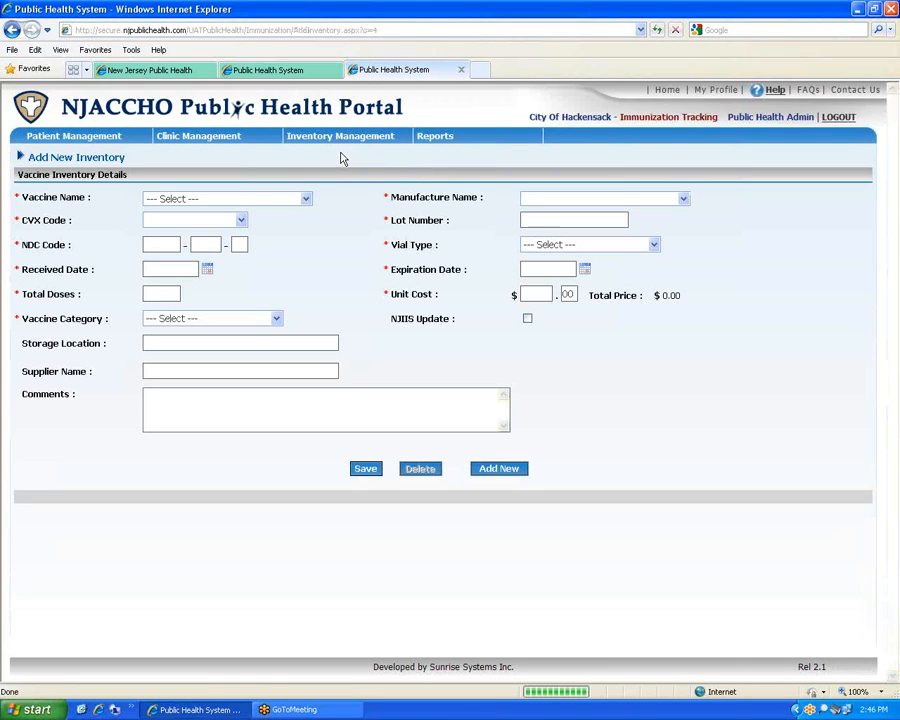
{"action": "left_click", "coordinate": [305, 199]}
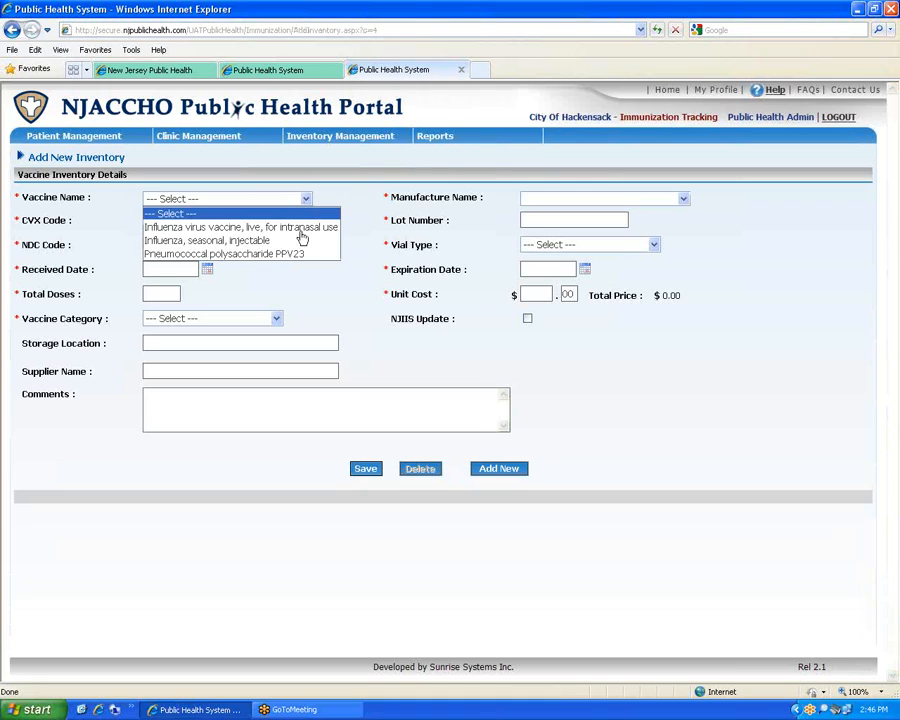
{"action": "left_click", "coordinate": [300, 229]}
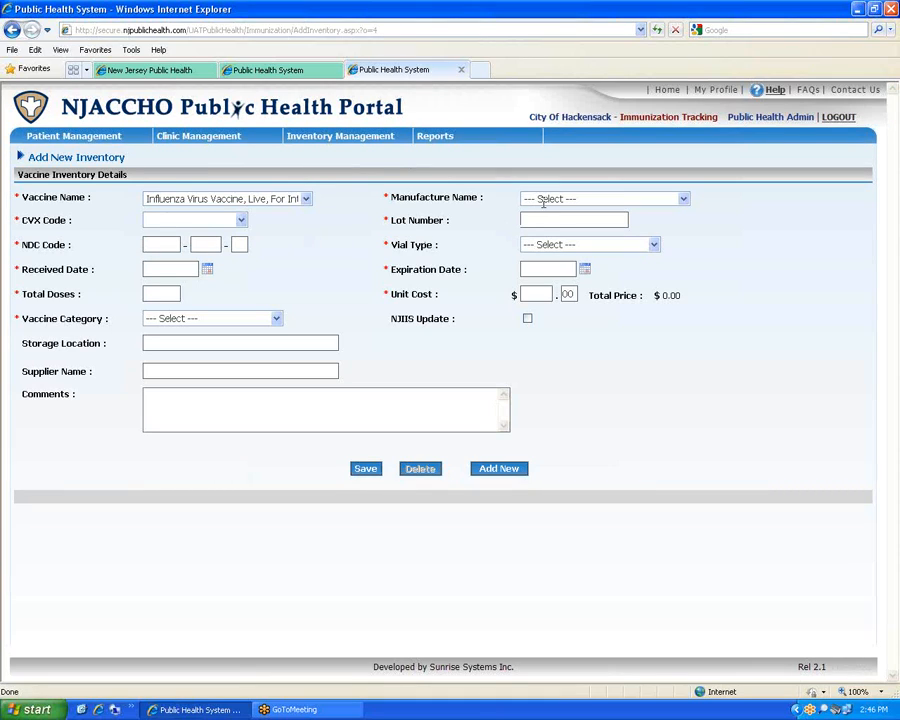
{"action": "left_click", "coordinate": [303, 203]}
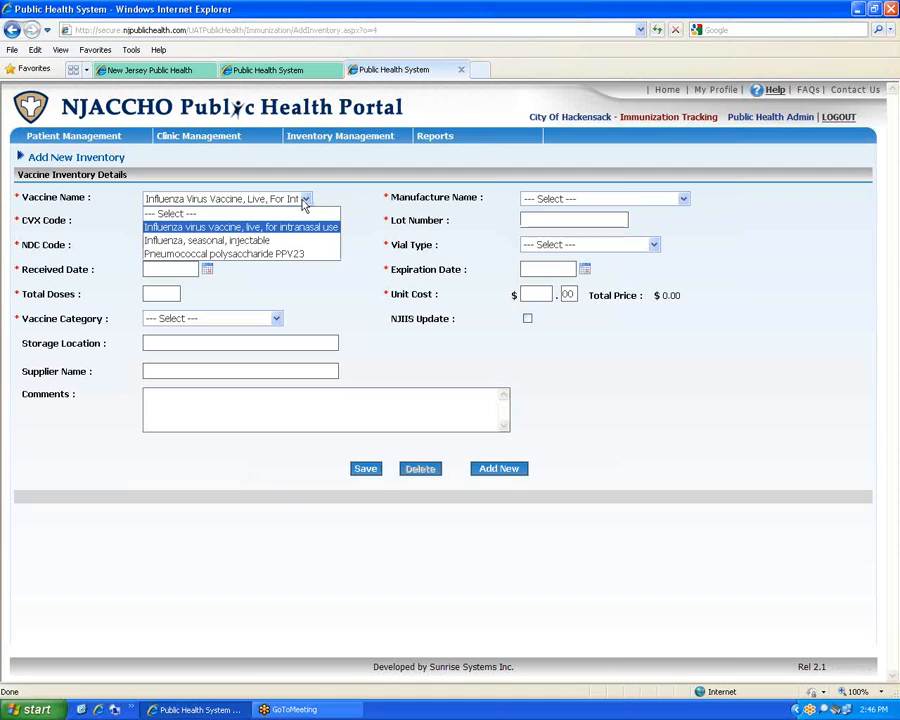
{"action": "left_click", "coordinate": [288, 244]}
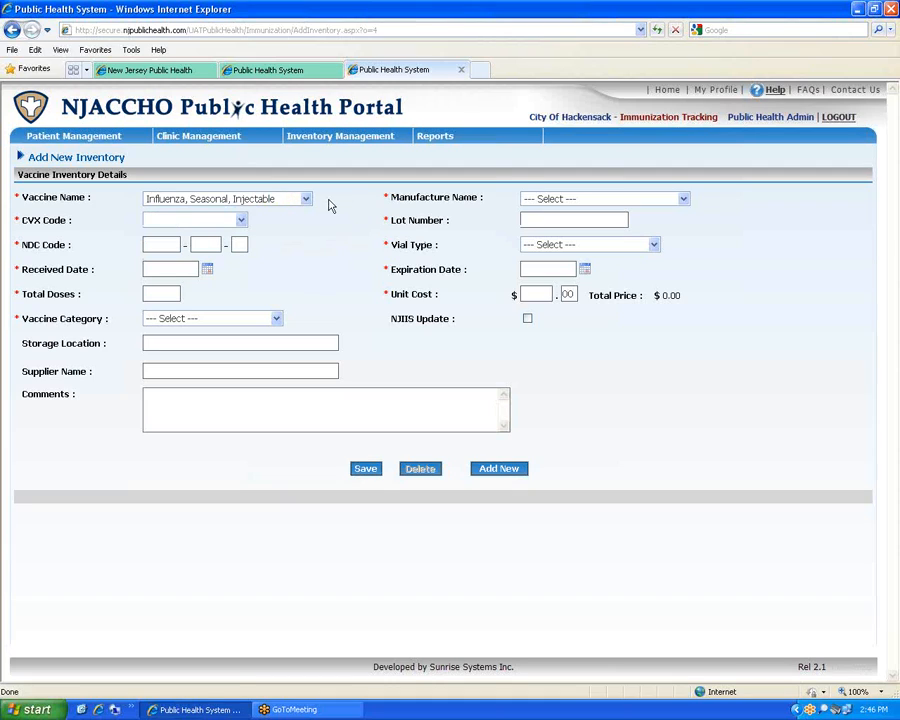
{"action": "left_click", "coordinate": [579, 203]}
{"action": "left_click", "coordinate": [684, 200]}
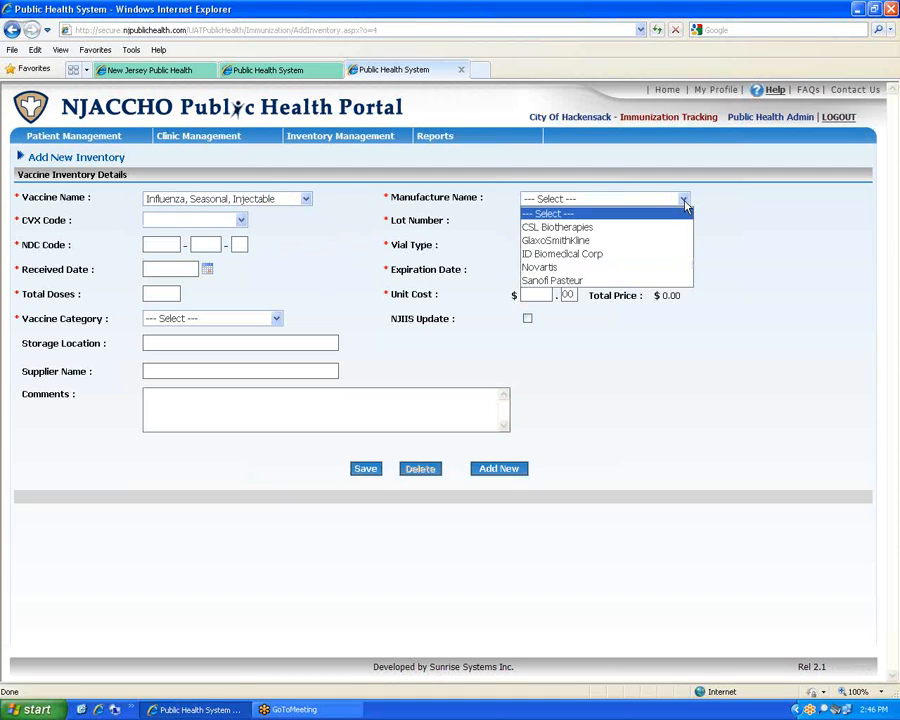
{"action": "left_click", "coordinate": [637, 269]}
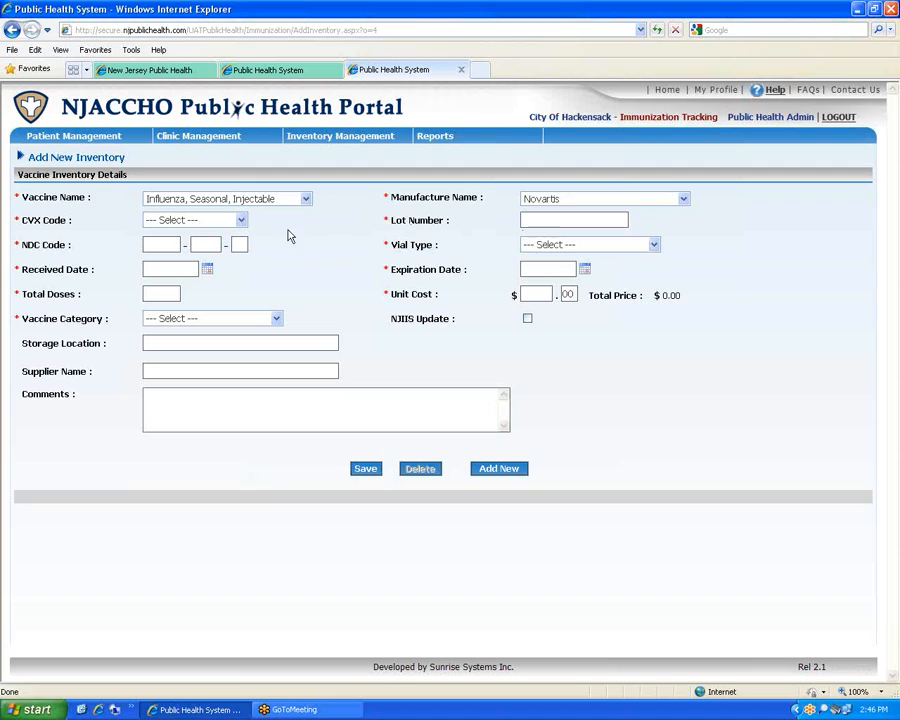
{"action": "left_click", "coordinate": [243, 222]}
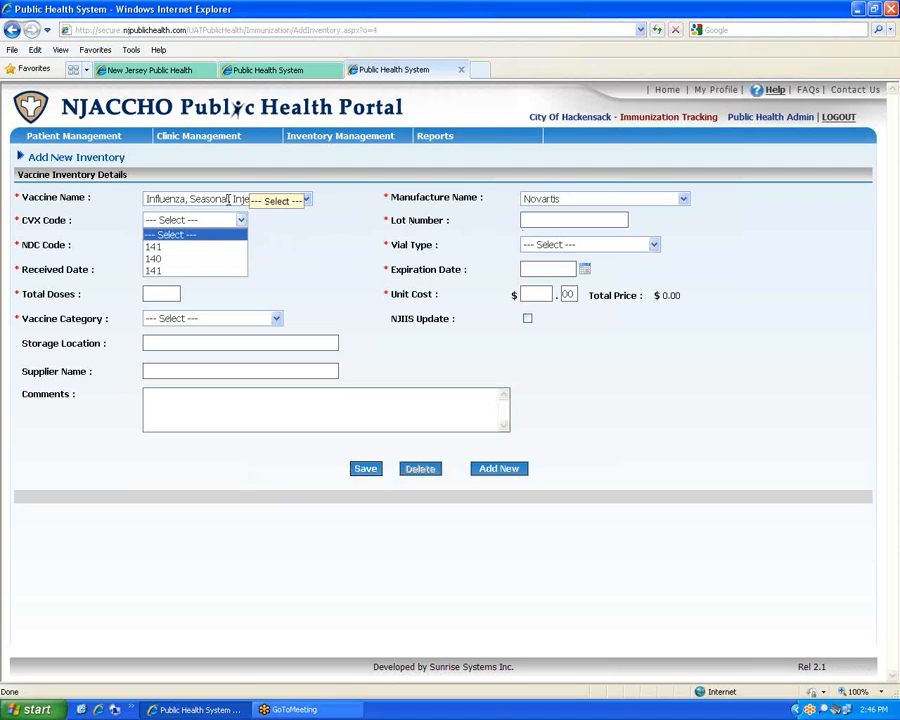
{"action": "left_click", "coordinate": [189, 256]}
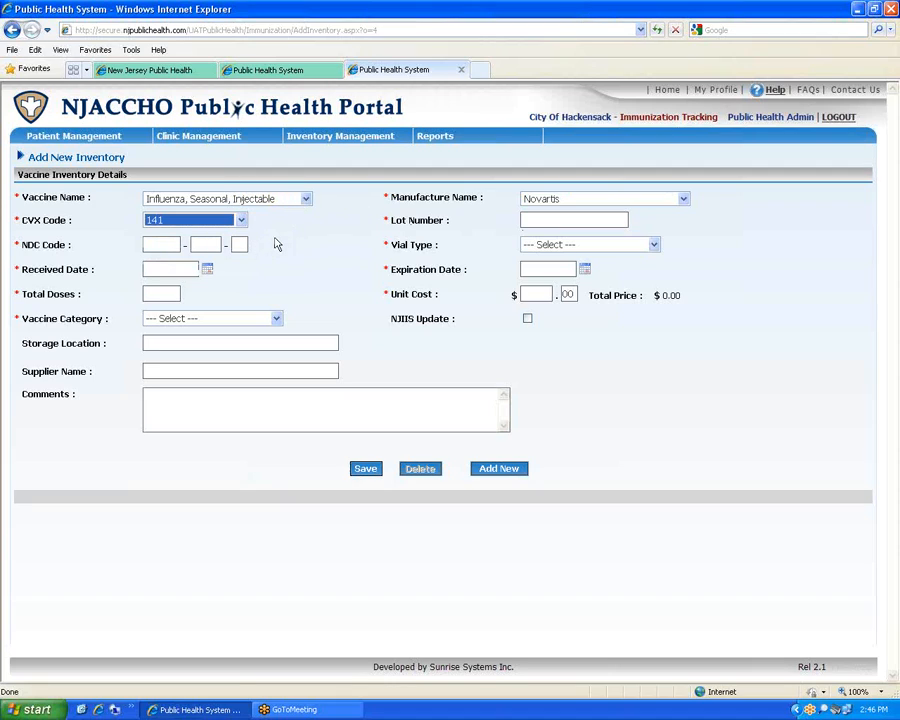
{"action": "left_click", "coordinate": [549, 219]}
{"action": "type", "text": "2014-A"}
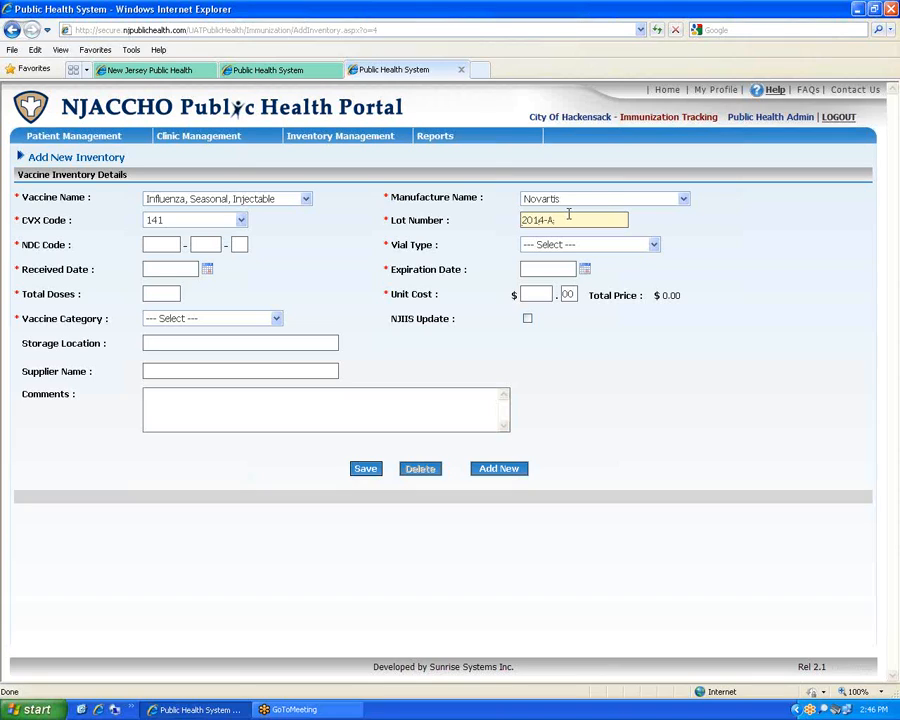
{"action": "type", "text": "165B"}
{"action": "left_click", "coordinate": [370, 254]}
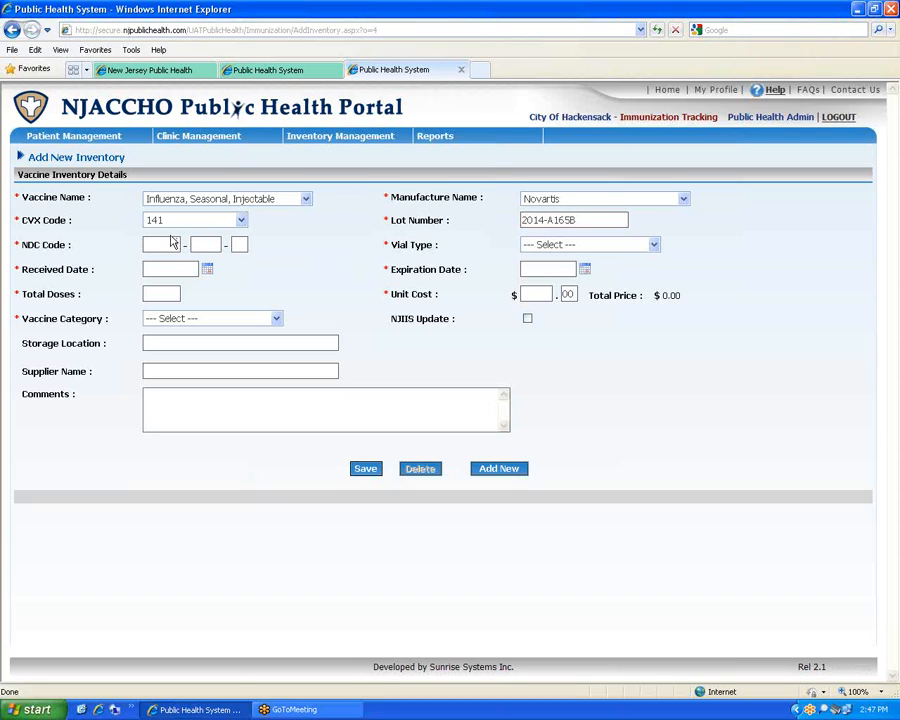
{"action": "left_click", "coordinate": [163, 244]}
{"action": "type", "text": "00065"}
{"action": "type", "text": "1234"}
{"action": "type", "text": "56"}
{"action": "key", "text": "Tab"}
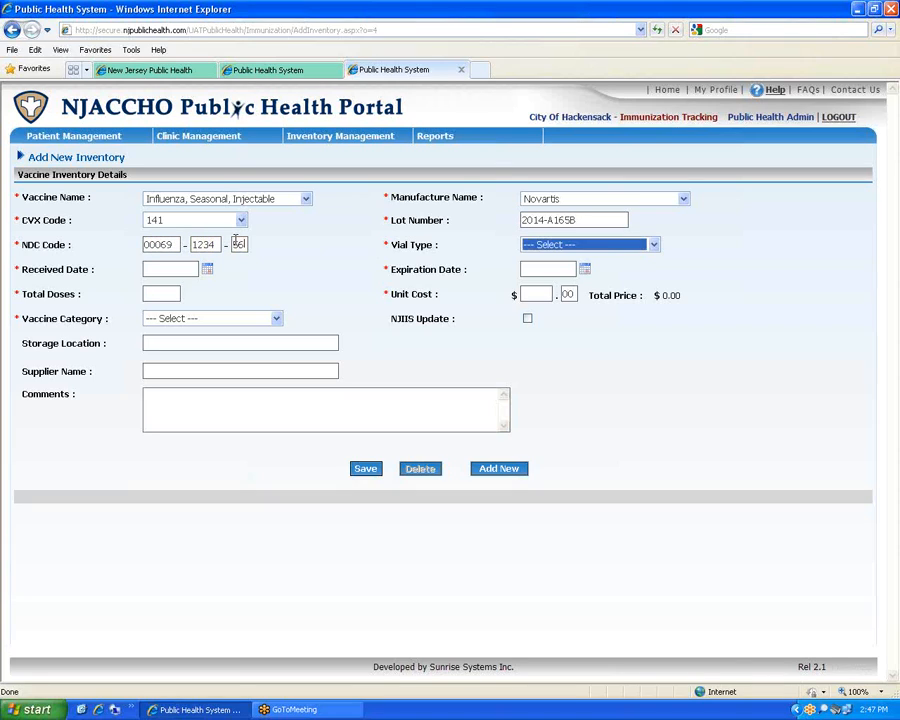
{"action": "left_click", "coordinate": [655, 245]}
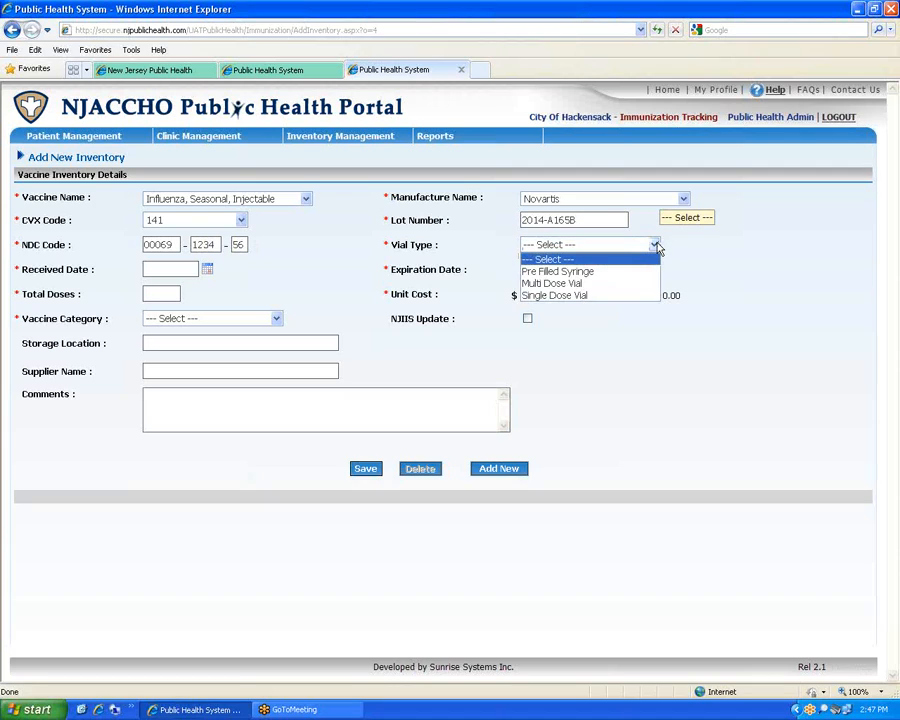
{"action": "left_click", "coordinate": [596, 286]}
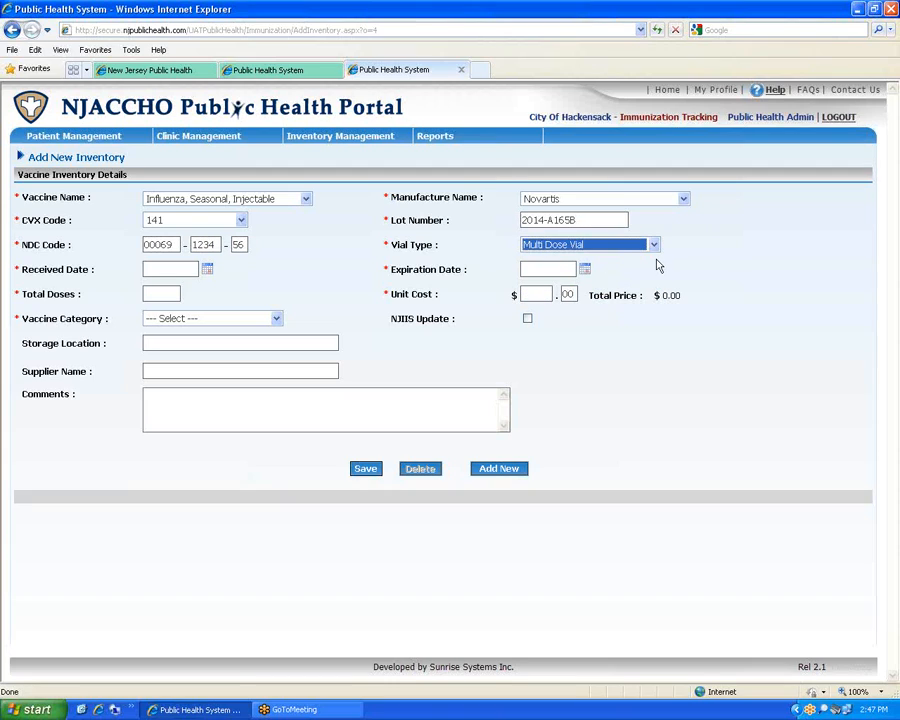
Set the received date to 08/15/2014 and the expiration date to 06/30/2015
{"action": "left_click", "coordinate": [208, 270]}
{"action": "left_click", "coordinate": [208, 270]}
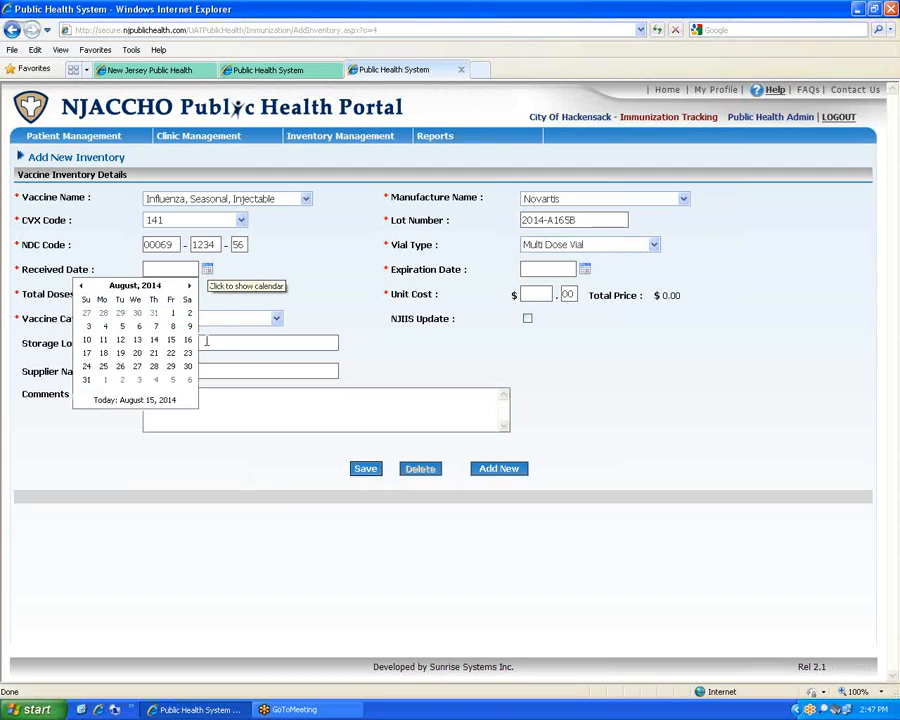
{"action": "left_click", "coordinate": [160, 400]}
{"action": "left_click", "coordinate": [160, 400]}
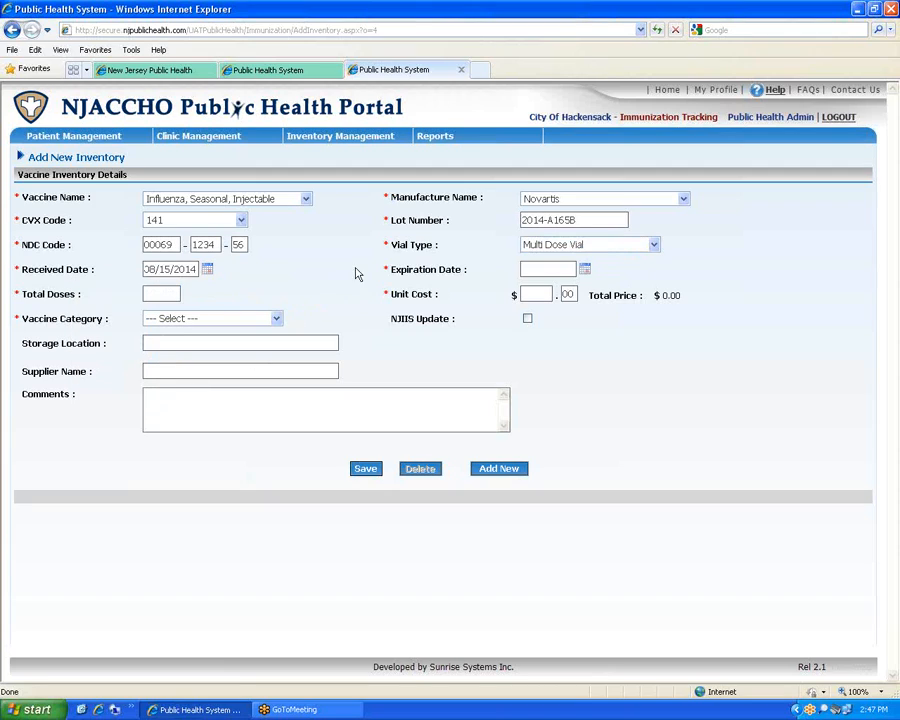
{"action": "left_click", "coordinate": [585, 270]}
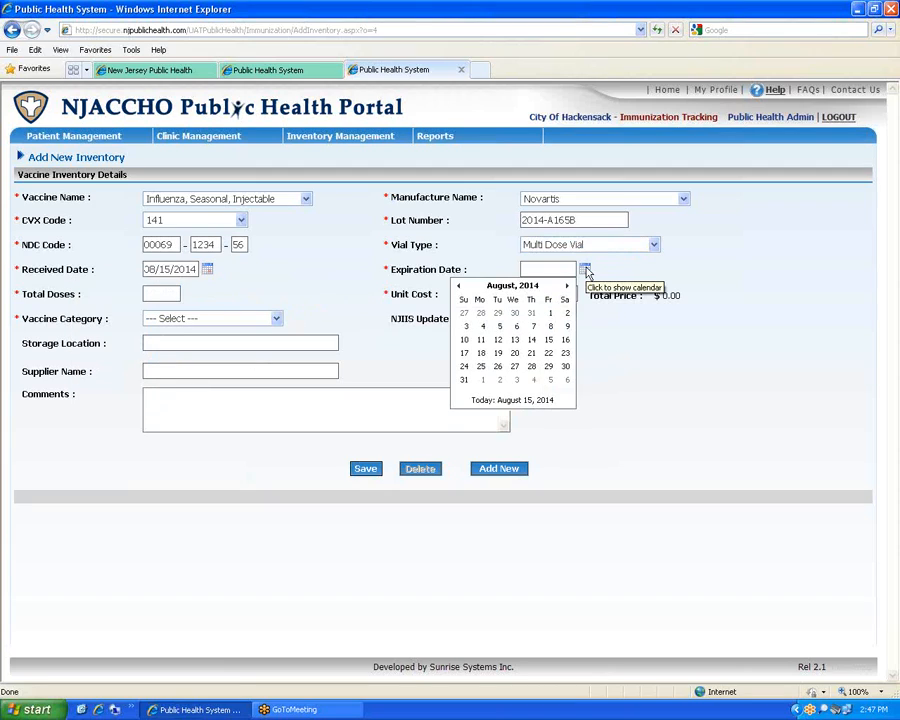
{"action": "type", "text": "06"}
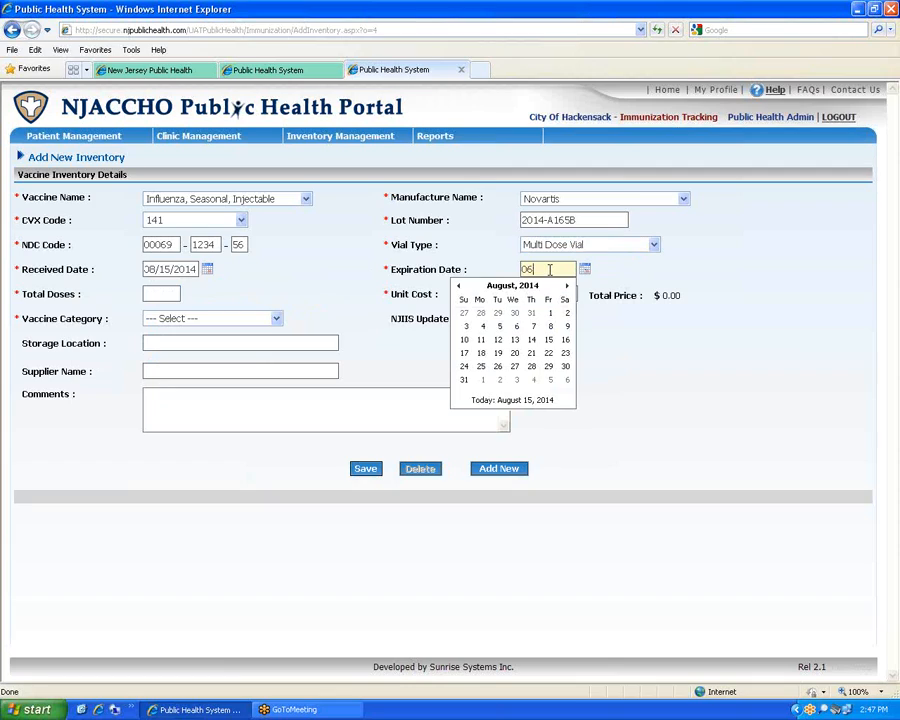
{"action": "type", "text": "/30/2015"}
{"action": "left_click", "coordinate": [692, 258]}
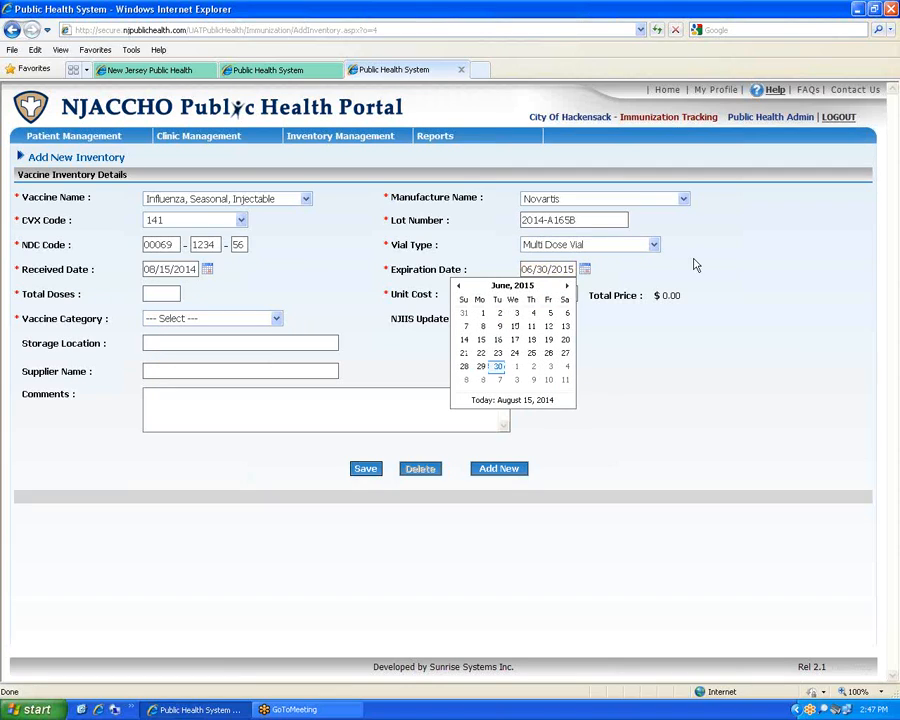
{"action": "left_click", "coordinate": [497, 369]}
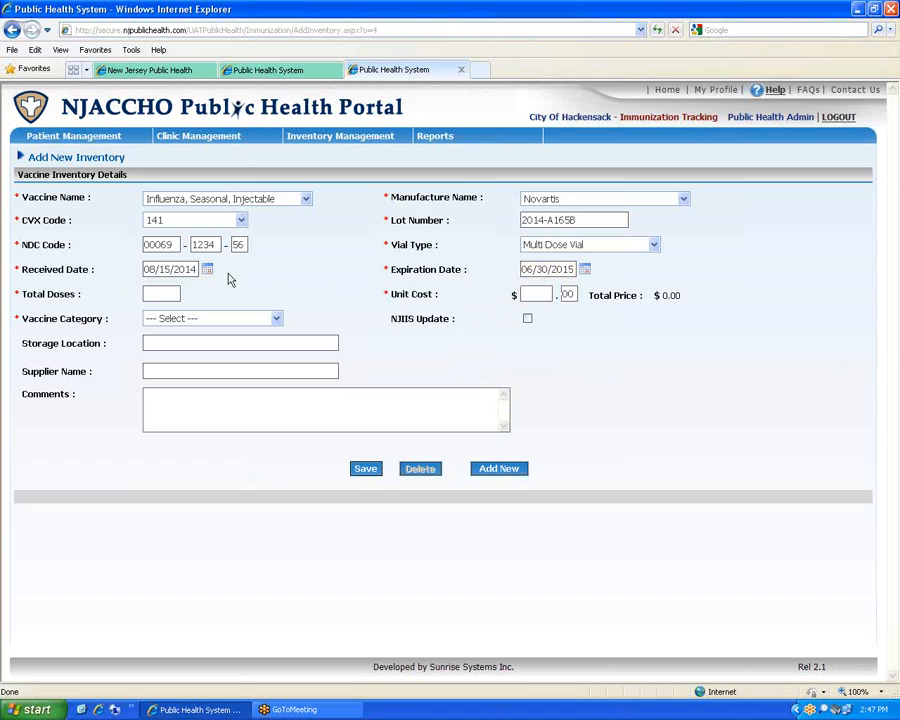
Enter 100 total doses at a $12.50 unit cost and choose the PRIVATE vaccine category
{"action": "left_click", "coordinate": [150, 294]}
{"action": "type", "text": "14"}
{"action": "key", "text": "BackSpace"}
{"action": "key", "text": "BackSpace"}
{"action": "type", "text": "100"}
{"action": "type", "text": "12"}
{"action": "key", "text": "Tab"}
{"action": "type", "text": "50"}
{"action": "key", "text": "Tab"}
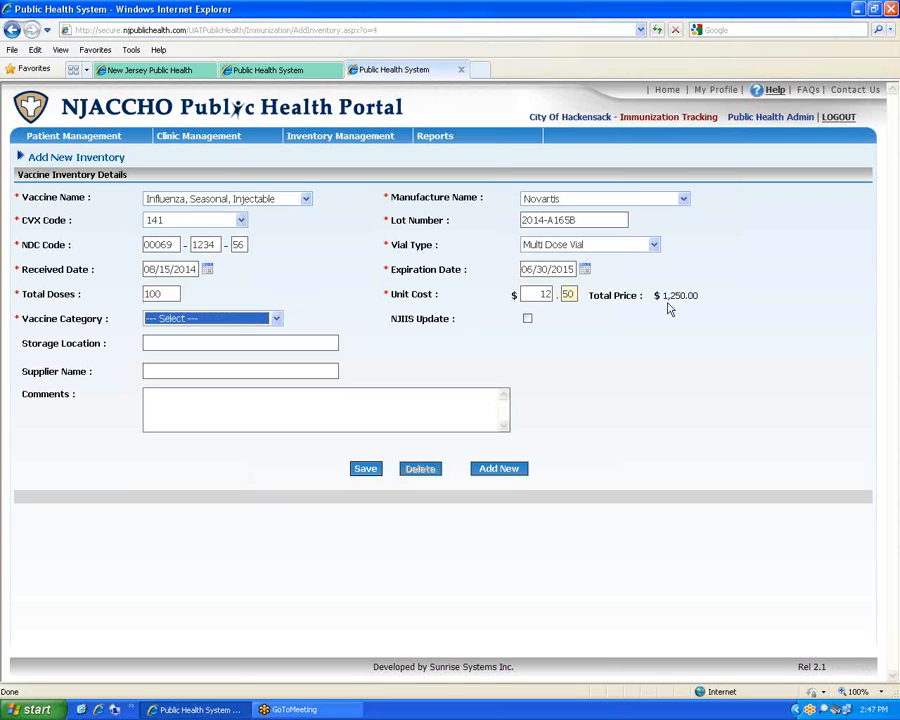
{"action": "left_click", "coordinate": [277, 318]}
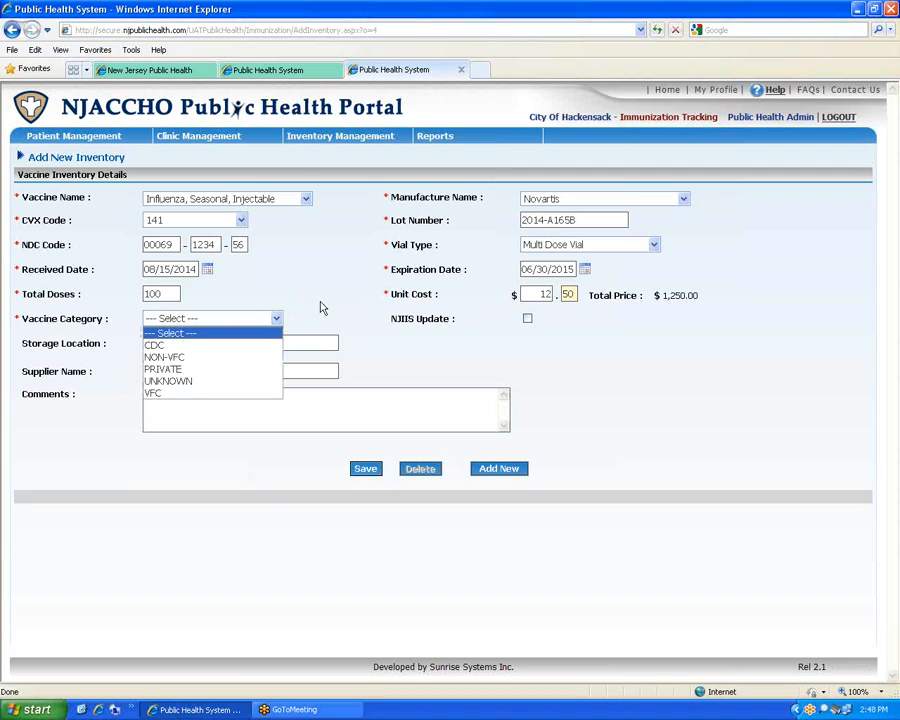
{"action": "left_click", "coordinate": [186, 370]}
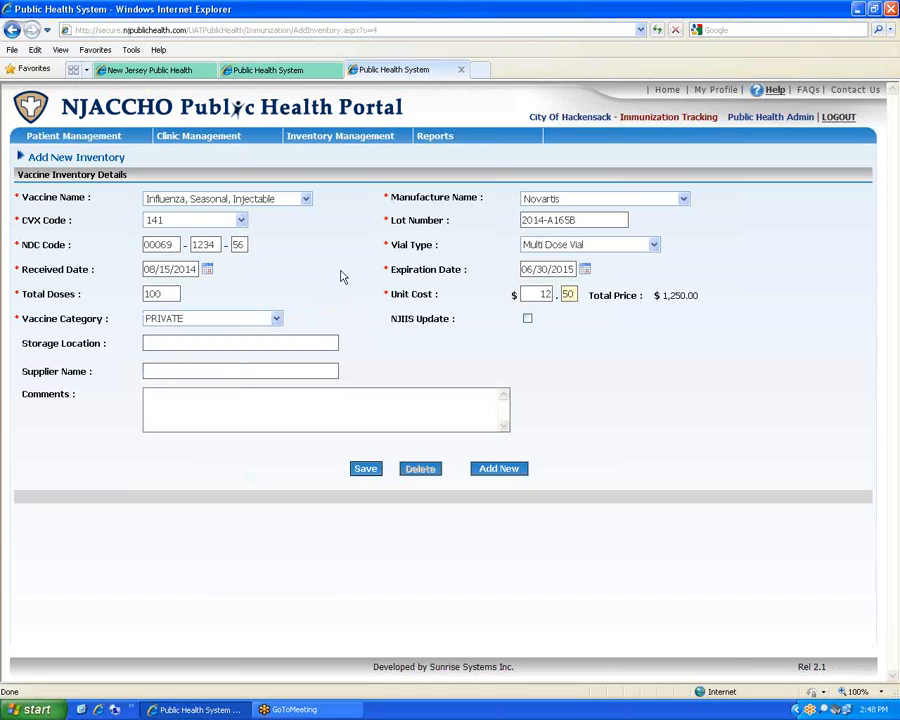
Enter Backroom as the storage location and McKesson as the supplier name
{"action": "left_click", "coordinate": [240, 342]}
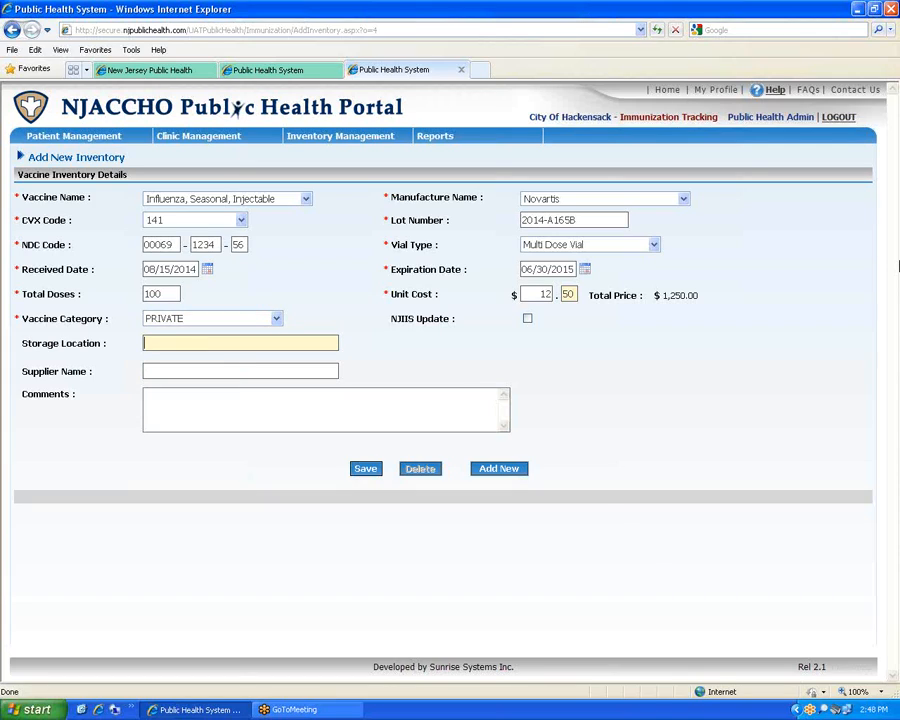
{"action": "type", "text": "BN"}
{"action": "type", "text": "a"}
{"action": "type", "text": "ck R"}
{"action": "type", "text": "room"}
{"action": "key", "text": "Tab"}
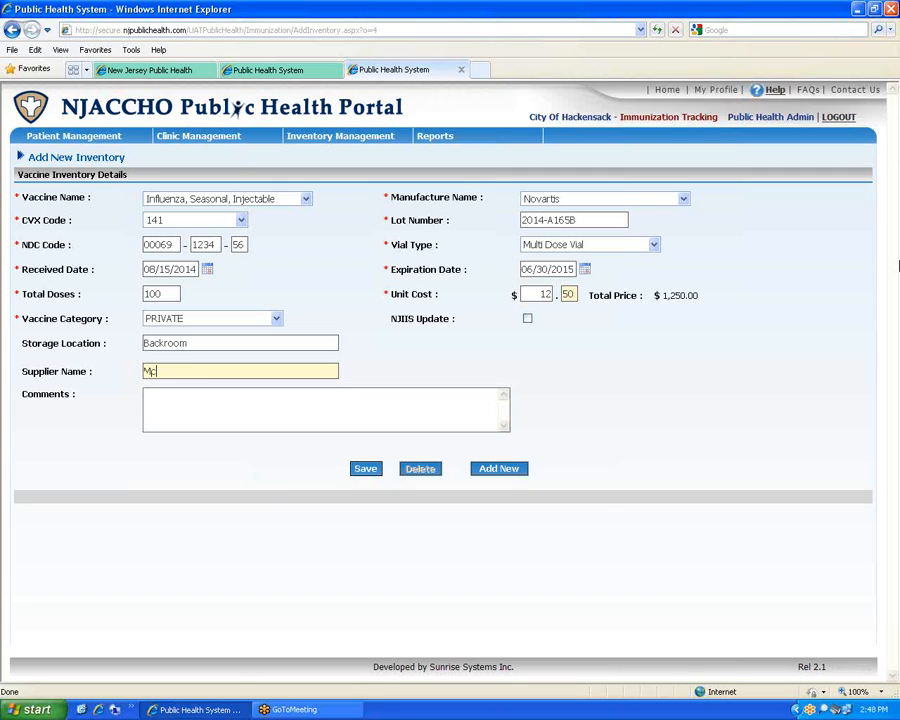
{"action": "type", "text": "KEsso"}
{"action": "key", "text": "BackSpace"}
{"action": "key", "text": "BackSpace"}
{"action": "key", "text": "BackSpace"}
{"action": "type", "text": "sson"}
Save the inventory entry and clear the form for a new one
{"action": "left_click", "coordinate": [326, 392]}
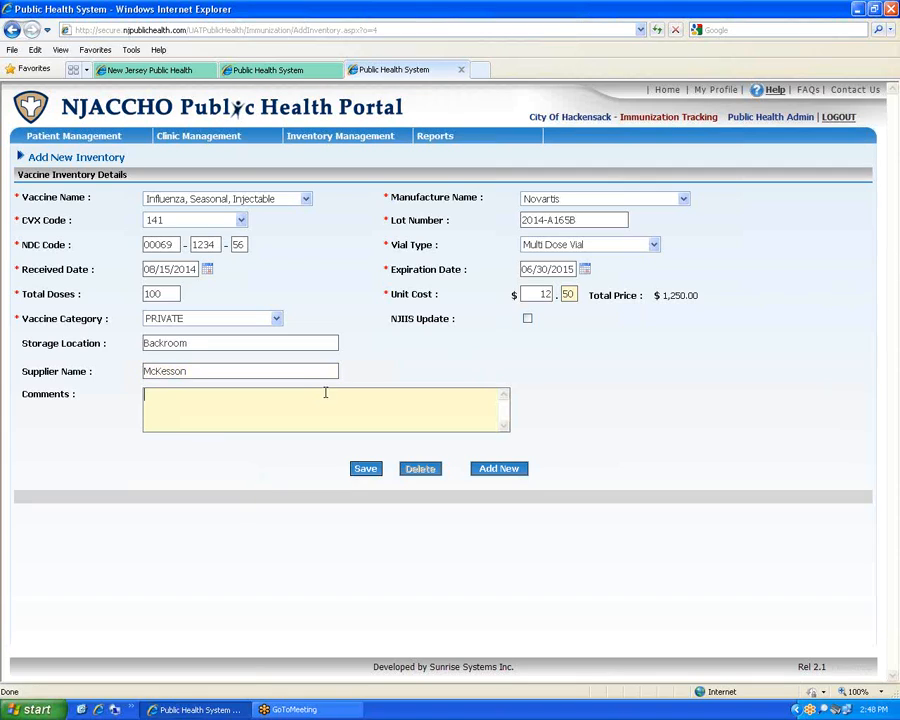
{"action": "left_click", "coordinate": [366, 469]}
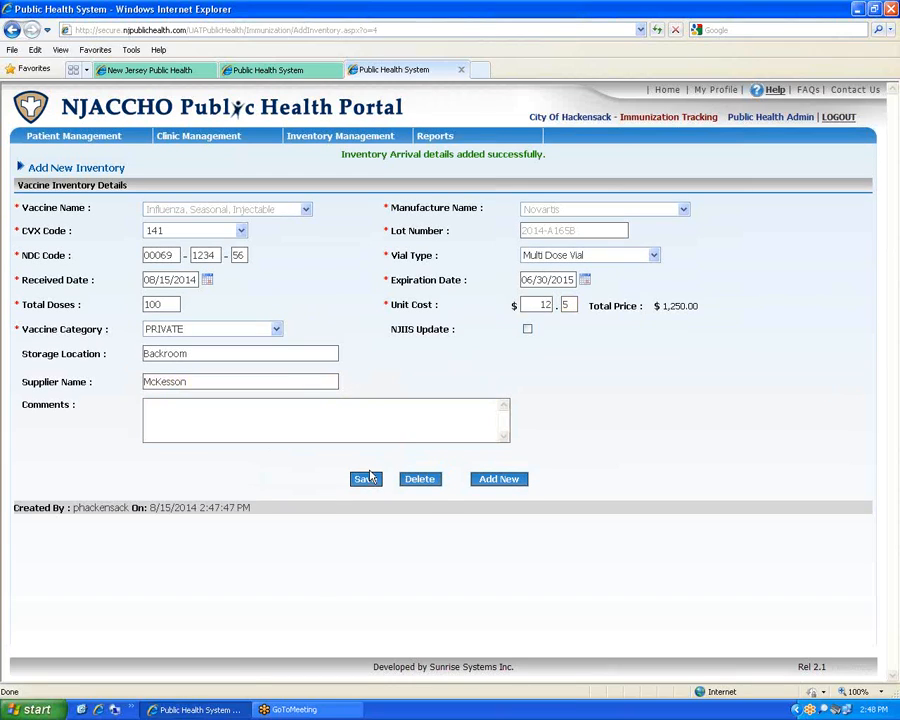
{"action": "left_click", "coordinate": [488, 481]}
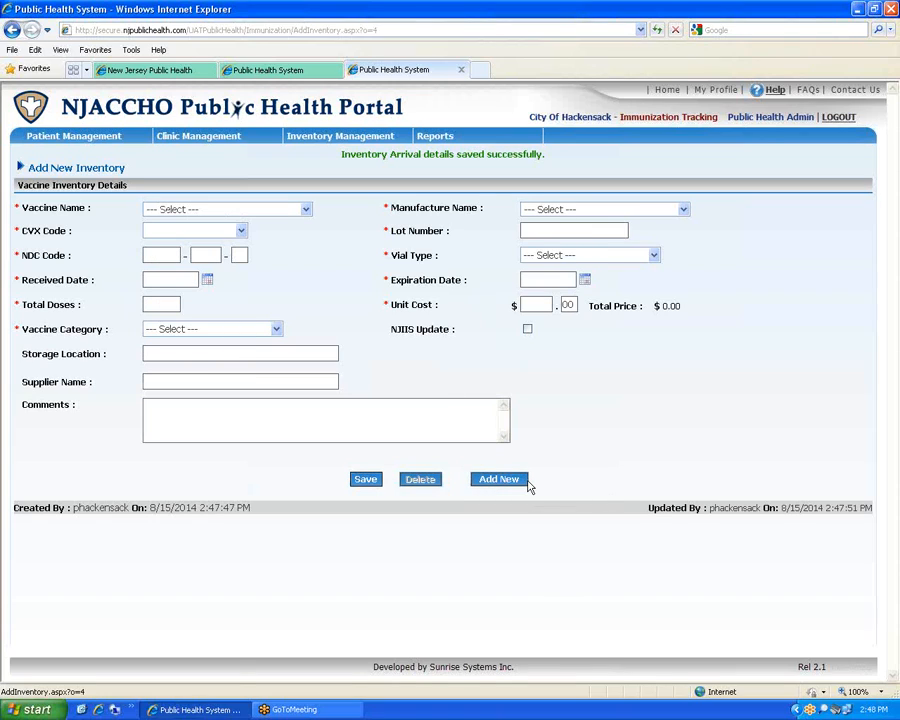
Choose the Pneumococcal Polysaccharide PPV23 vaccine from Merck with CVX code 999
{"action": "left_click", "coordinate": [305, 209]}
{"action": "left_click", "coordinate": [274, 263]}
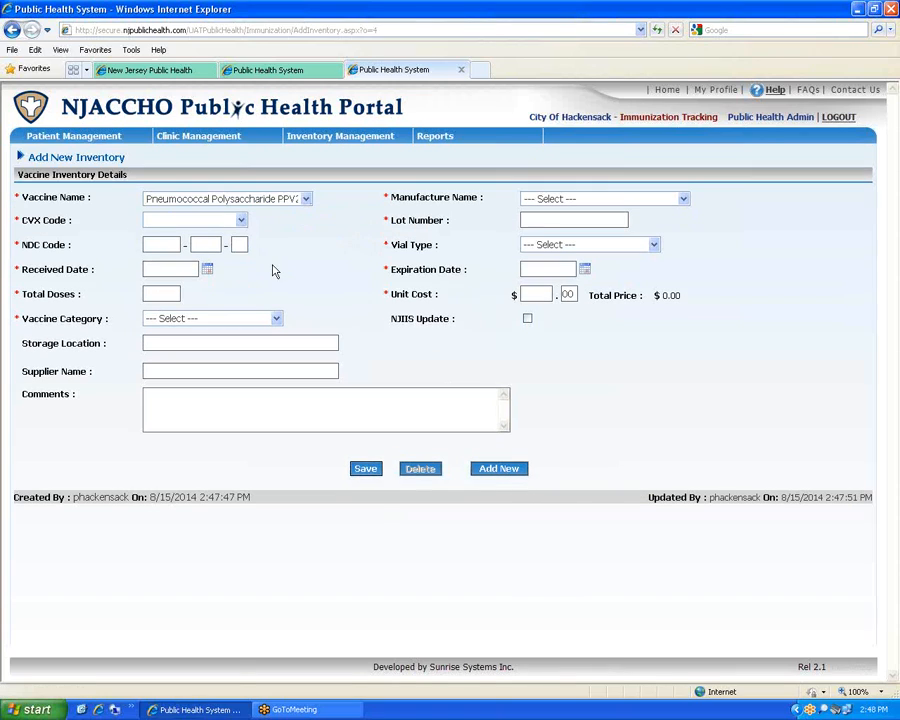
{"action": "left_click", "coordinate": [550, 203]}
{"action": "left_click", "coordinate": [684, 200]}
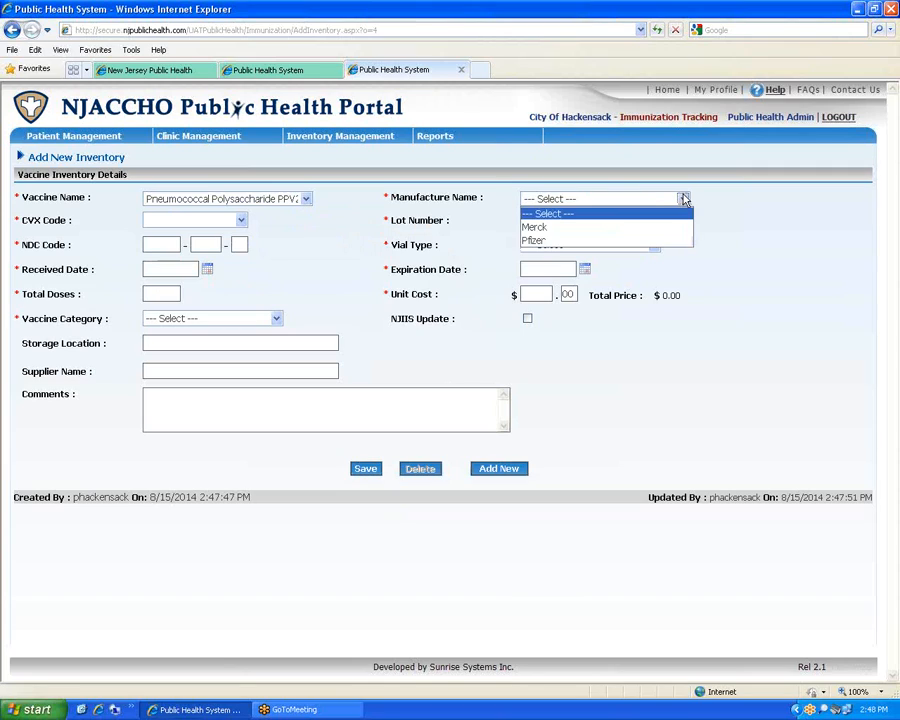
{"action": "left_click", "coordinate": [686, 200]}
{"action": "left_click", "coordinate": [678, 198]}
{"action": "left_click", "coordinate": [610, 227]}
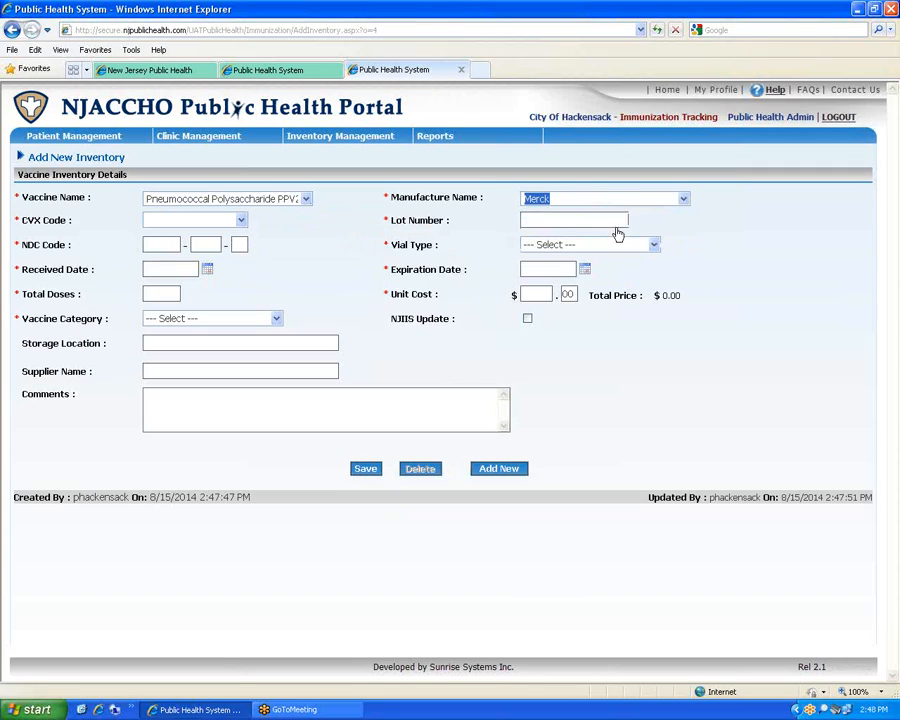
{"action": "left_click", "coordinate": [240, 220]}
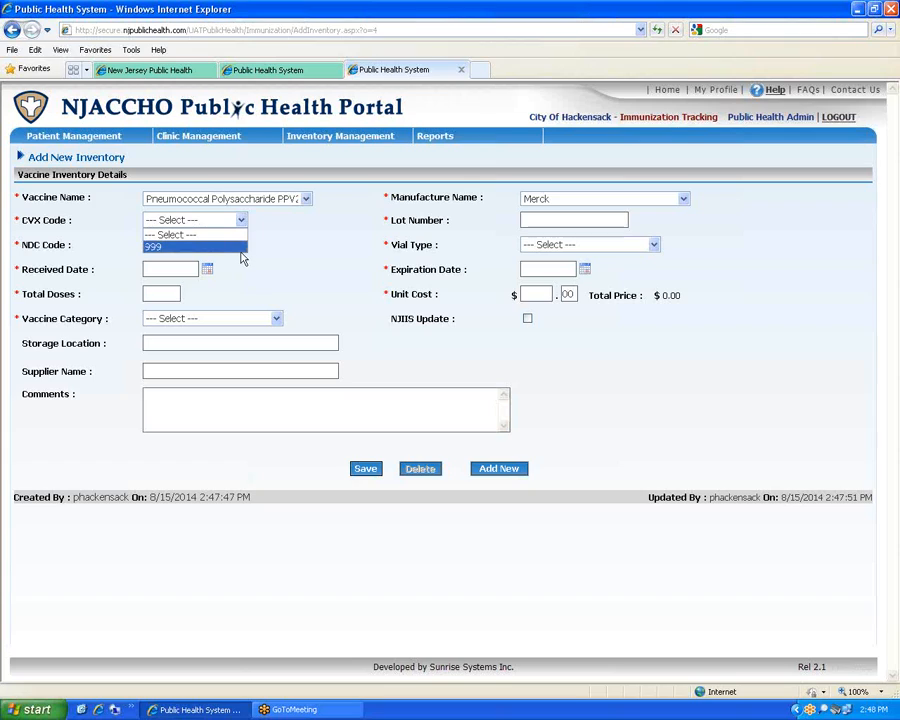
{"action": "left_click", "coordinate": [240, 247]}
{"action": "left_click", "coordinate": [562, 217]}
{"action": "type", "text": "2014"}
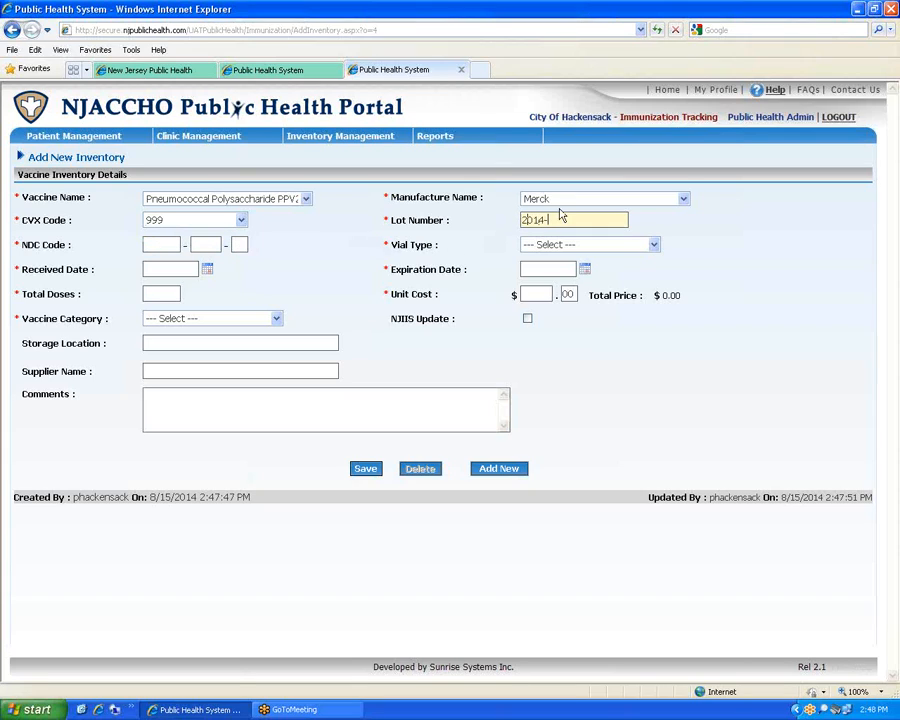
{"action": "type", "text": "-Z9S"}
{"action": "type", "text": "765"}
{"action": "left_click", "coordinate": [172, 244]}
{"action": "type", "text": "00089"}
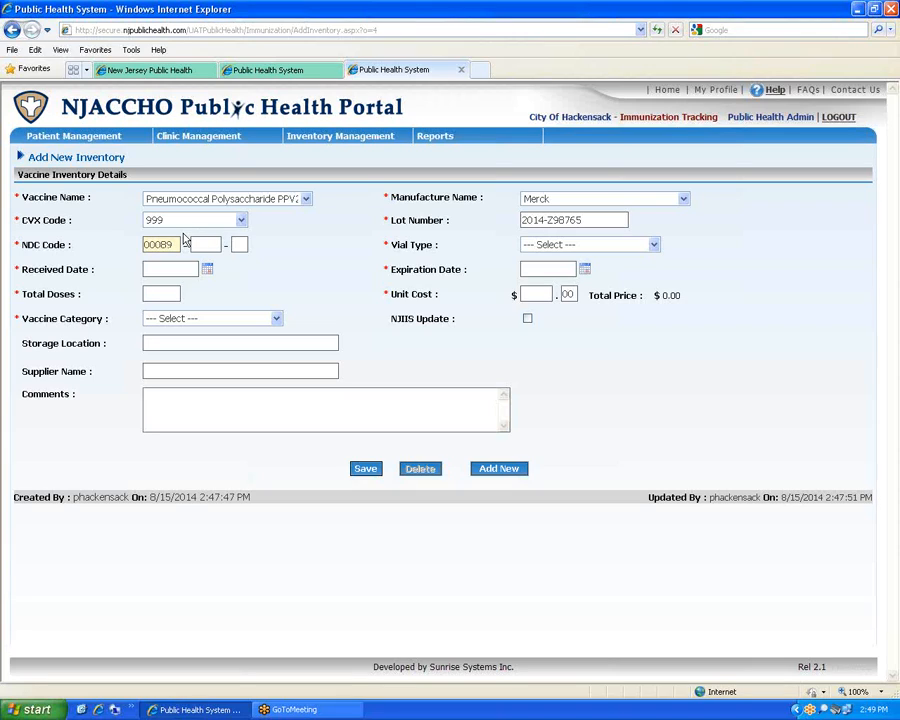
{"action": "key", "text": "Tab"}
{"action": "left_click", "coordinate": [211, 241]}
{"action": "type", "text": "9876"}
{"action": "key", "text": "Tab"}
{"action": "key", "text": "Tab"}
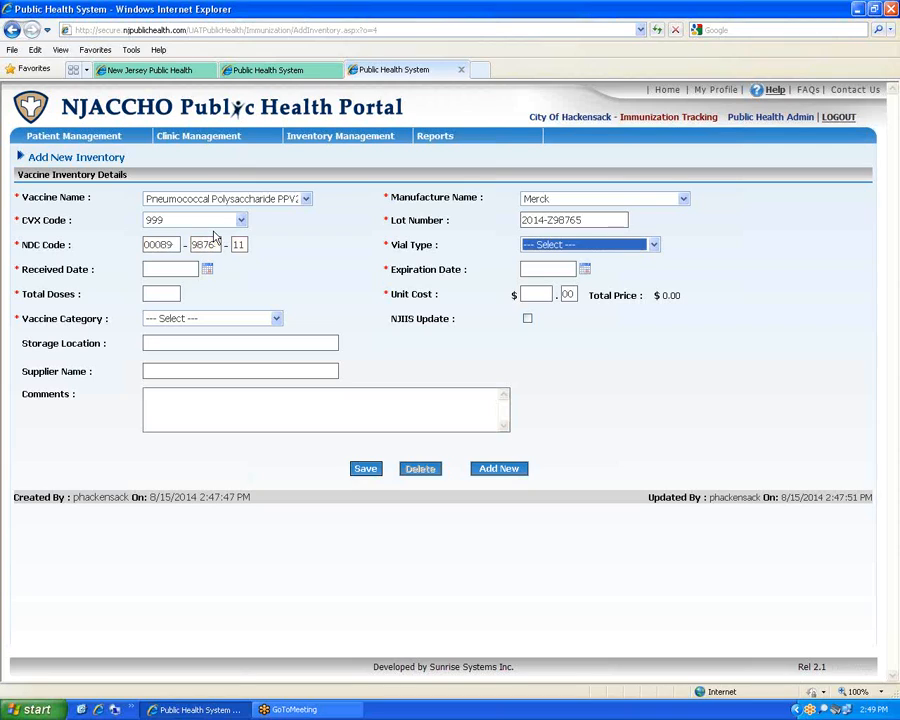
{"action": "key", "text": "Down"}
{"action": "key", "text": "Down"}
{"action": "key", "text": "Down"}
Set received date to today, expiry 06/30/2015, 25 doses at $25.50, and PRIVATE category
{"action": "left_click", "coordinate": [207, 269]}
{"action": "left_click", "coordinate": [142, 400]}
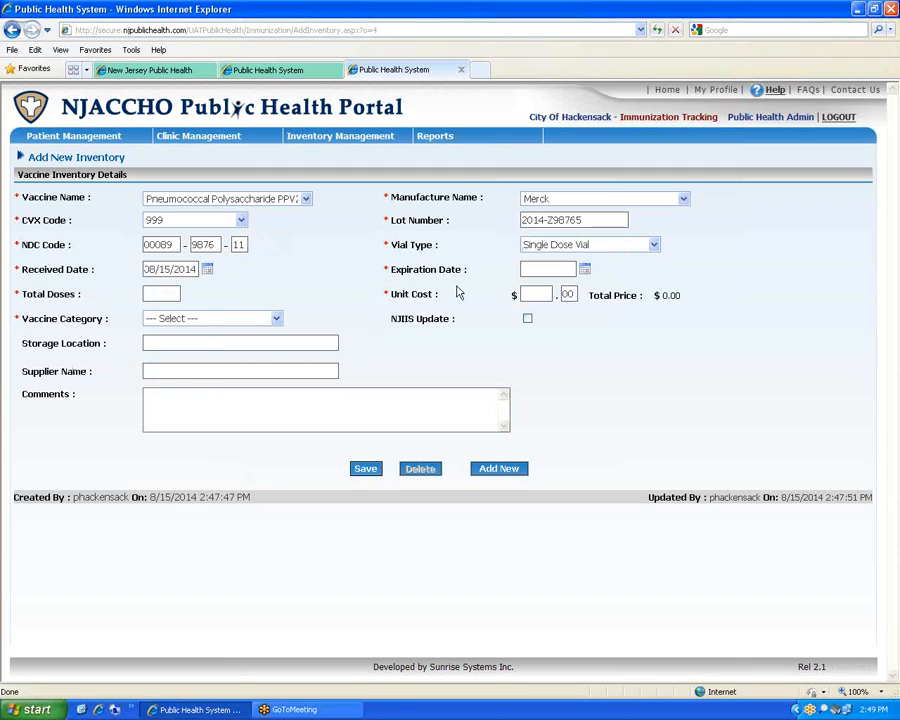
{"action": "left_click", "coordinate": [548, 270]}
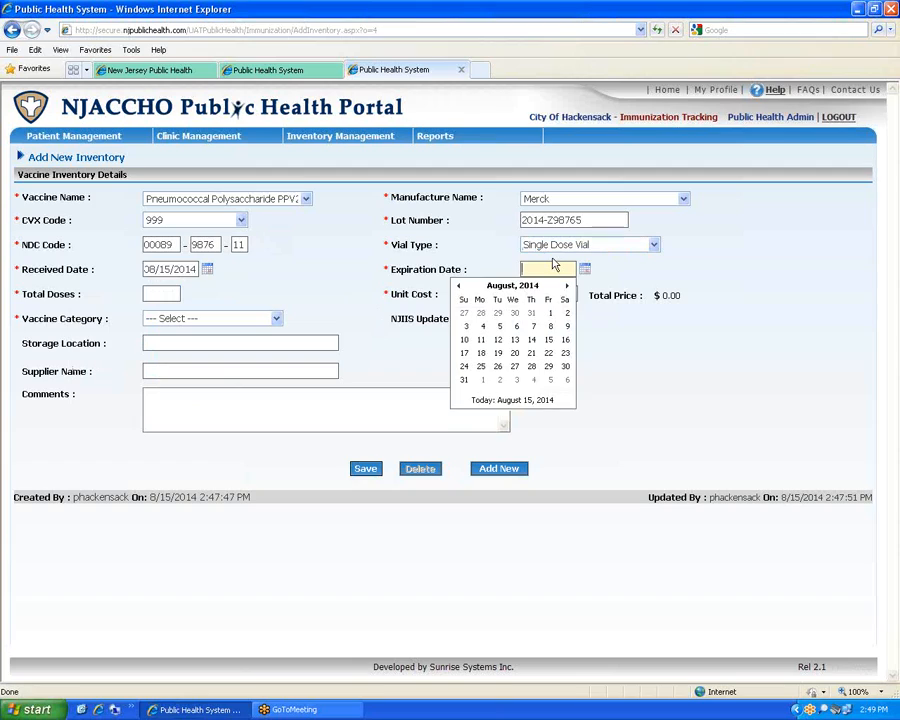
{"action": "type", "text": "05/30/2014"}
{"action": "left_click", "coordinate": [176, 291]}
{"action": "type", "text": "25"}
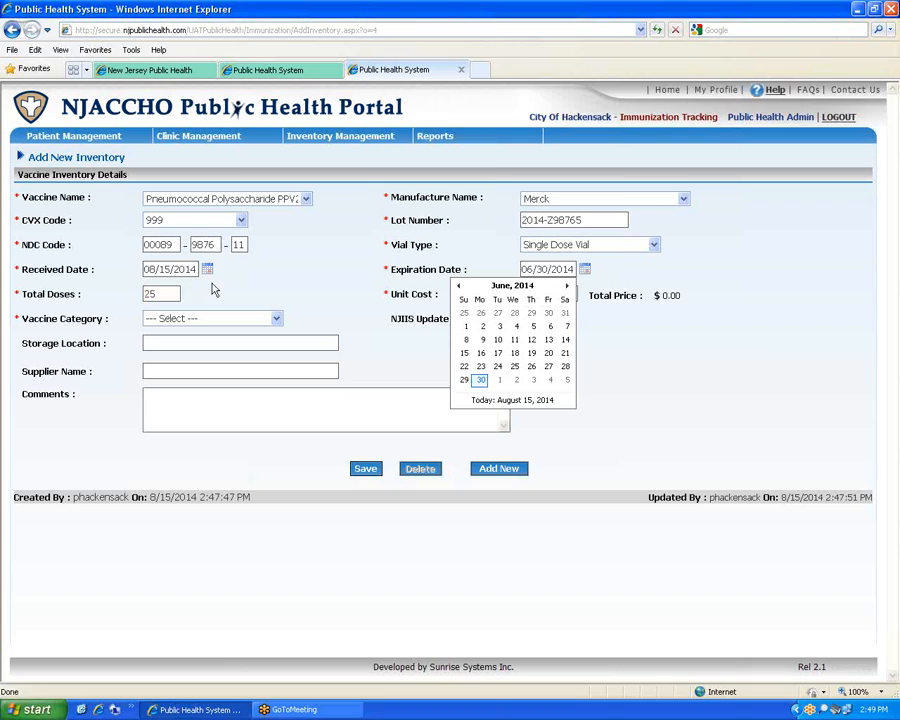
{"action": "left_click", "coordinate": [480, 380]}
{"action": "left_click", "coordinate": [576, 269]}
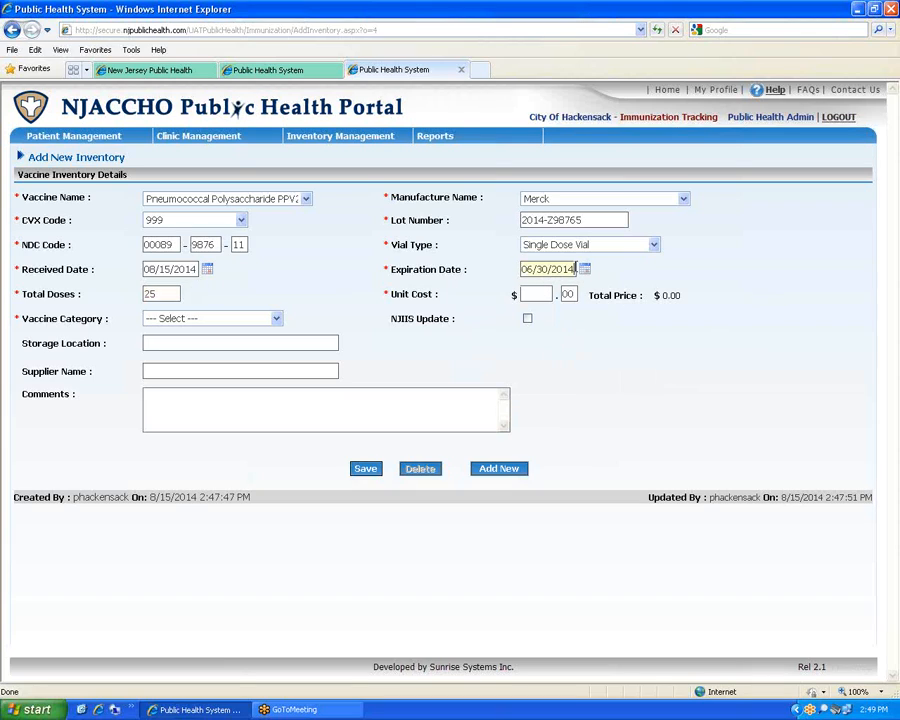
{"action": "type", "text": "5"}
{"action": "key", "text": "Tab"}
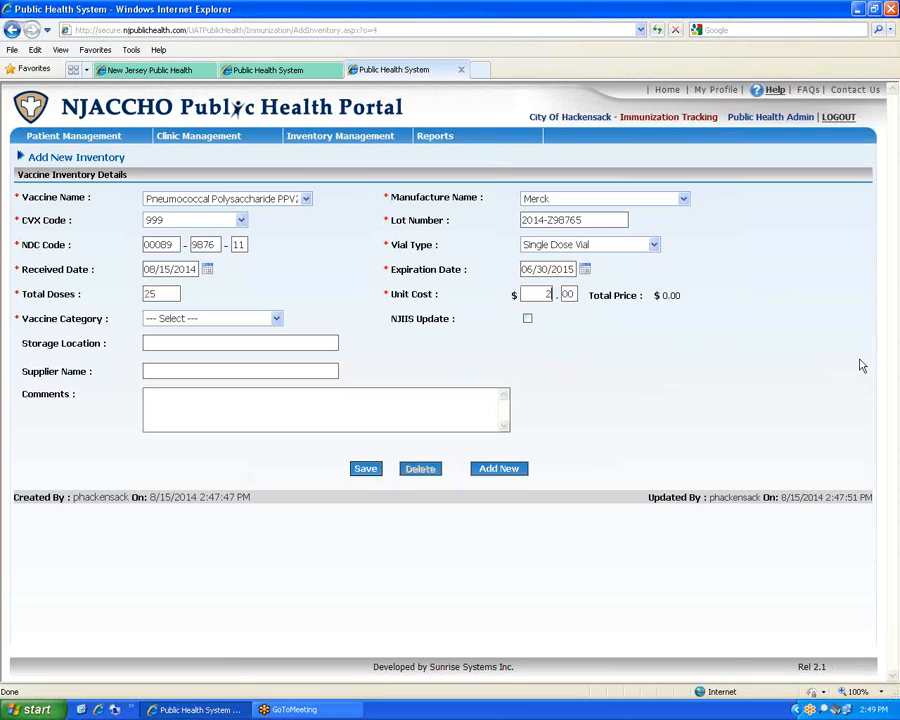
{"action": "key", "text": "Tab"}
{"action": "type", "text": "50"}
{"action": "key", "text": "Tab"}
{"action": "left_click", "coordinate": [276, 318]}
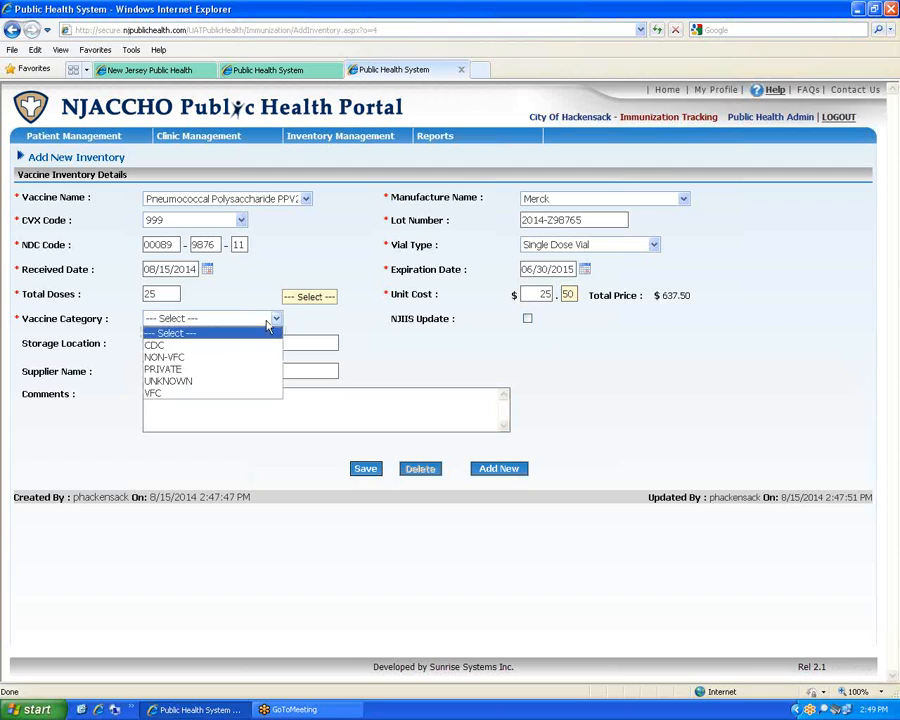
{"action": "left_click", "coordinate": [202, 368]}
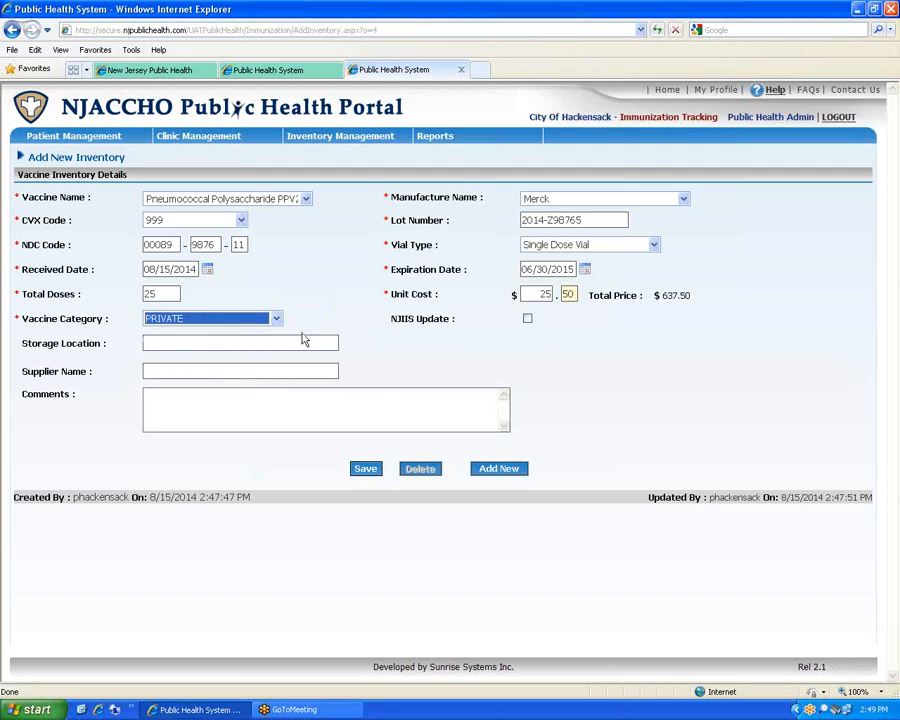
Save the pneumococcal entry and go to the Search Inventory page
{"action": "left_click", "coordinate": [368, 472]}
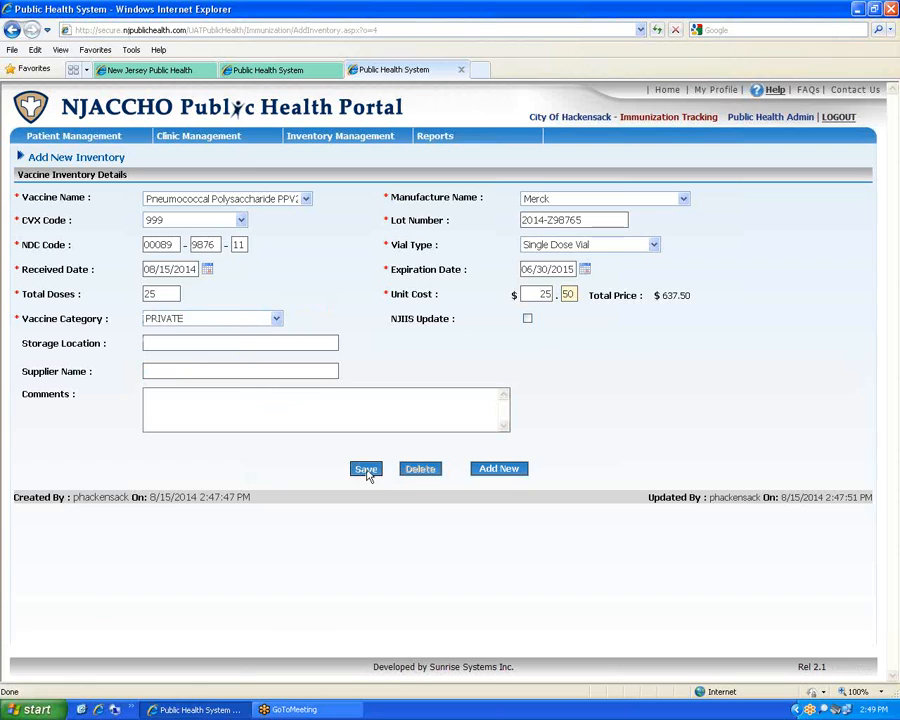
{"action": "mouse_move", "coordinate": [436, 137]}
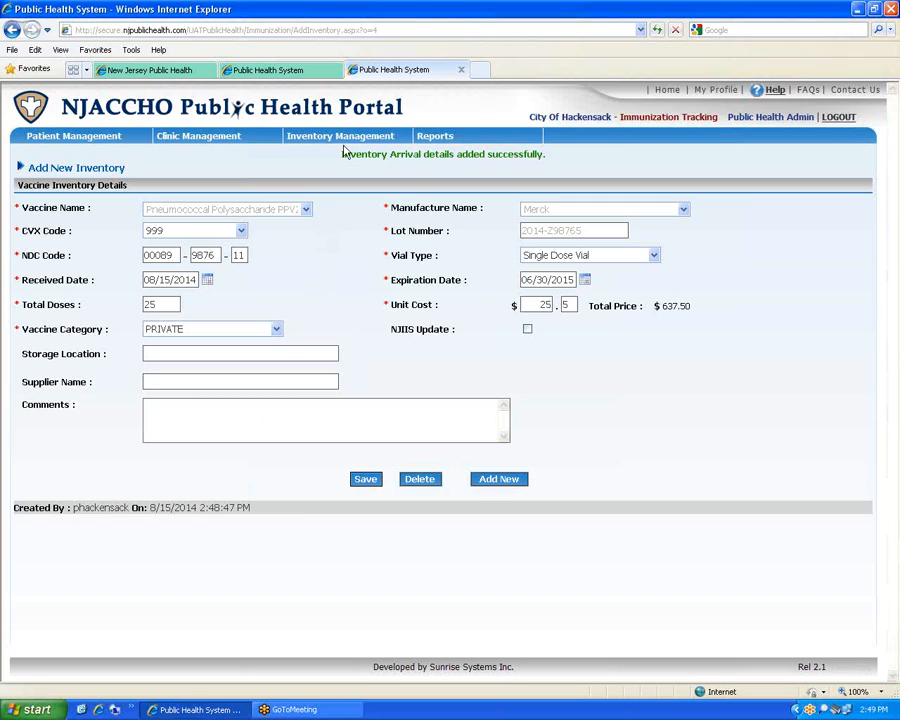
{"action": "mouse_move", "coordinate": [340, 137]}
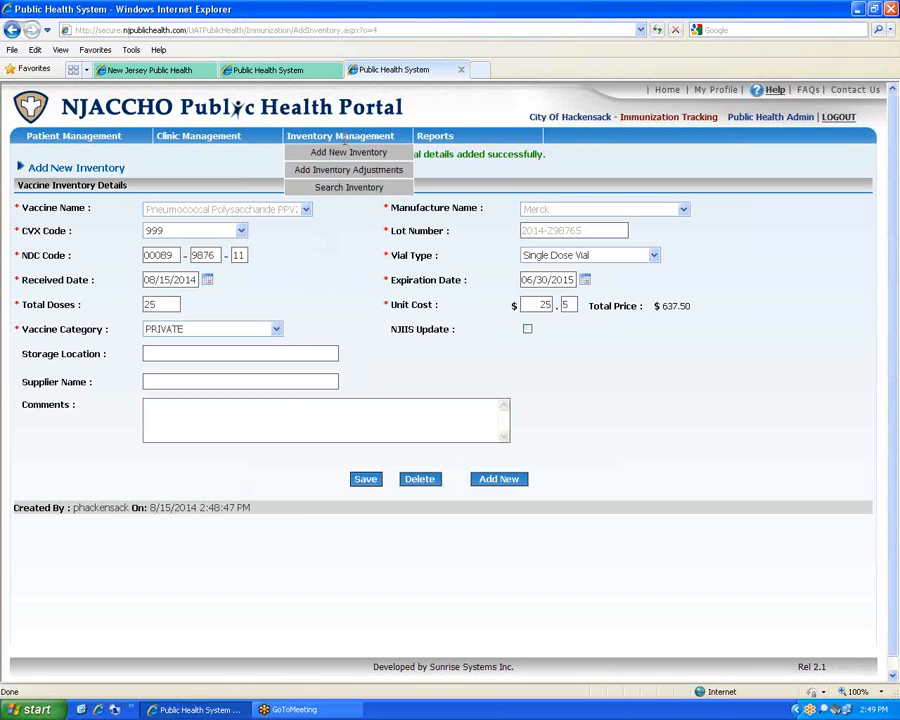
{"action": "left_click", "coordinate": [349, 188]}
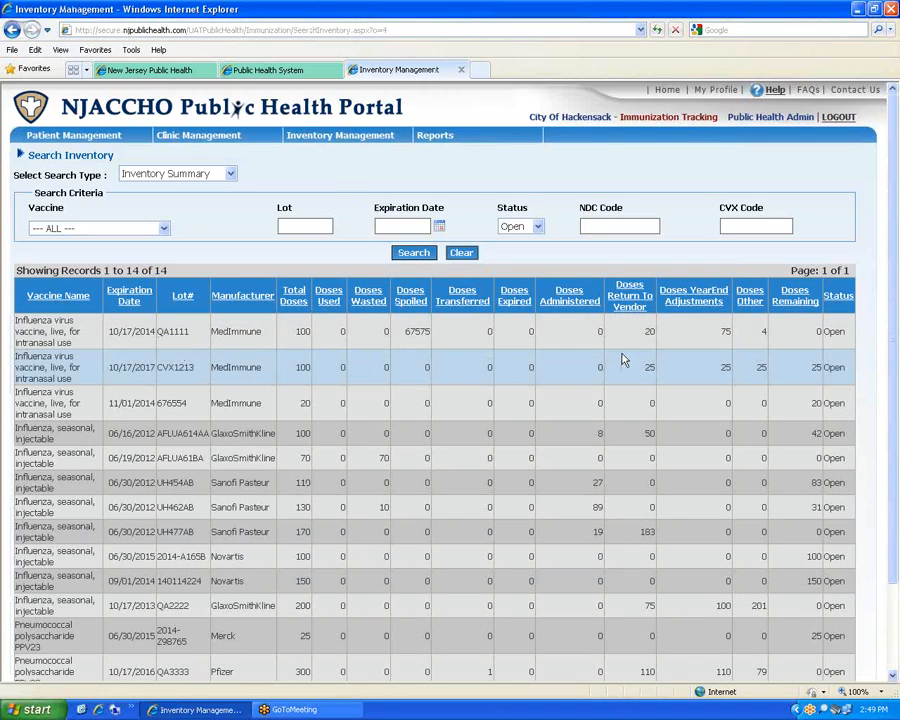
Sort inventory by expiration date and search for Pneumococcal Polysaccharide PPV23 stock
{"action": "scroll", "coordinate": [258, 497], "scroll_direction": "down", "scroll_amount": 2}
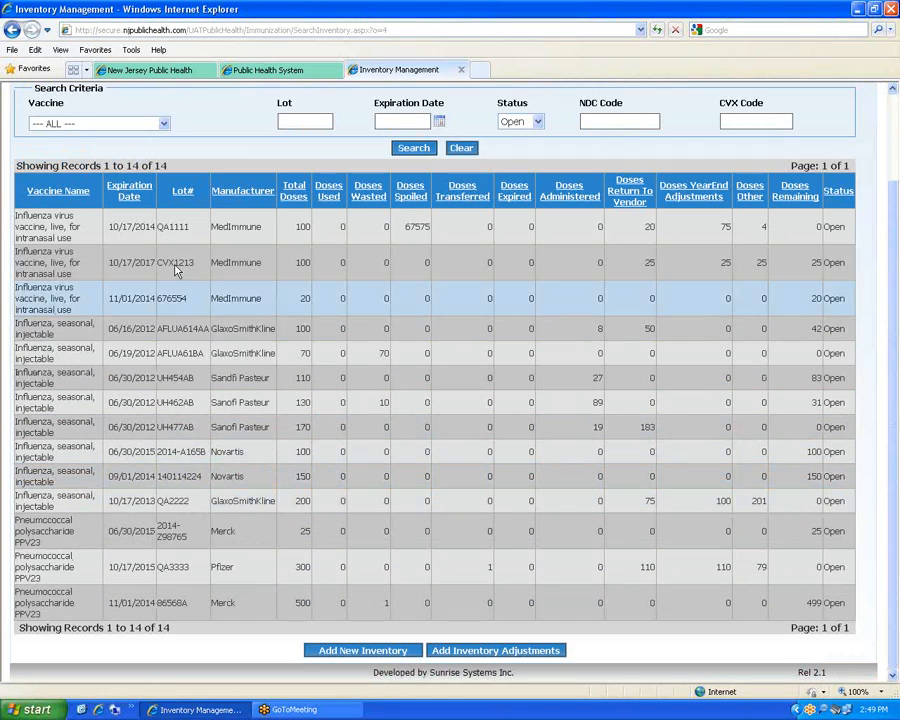
{"action": "left_click", "coordinate": [130, 192]}
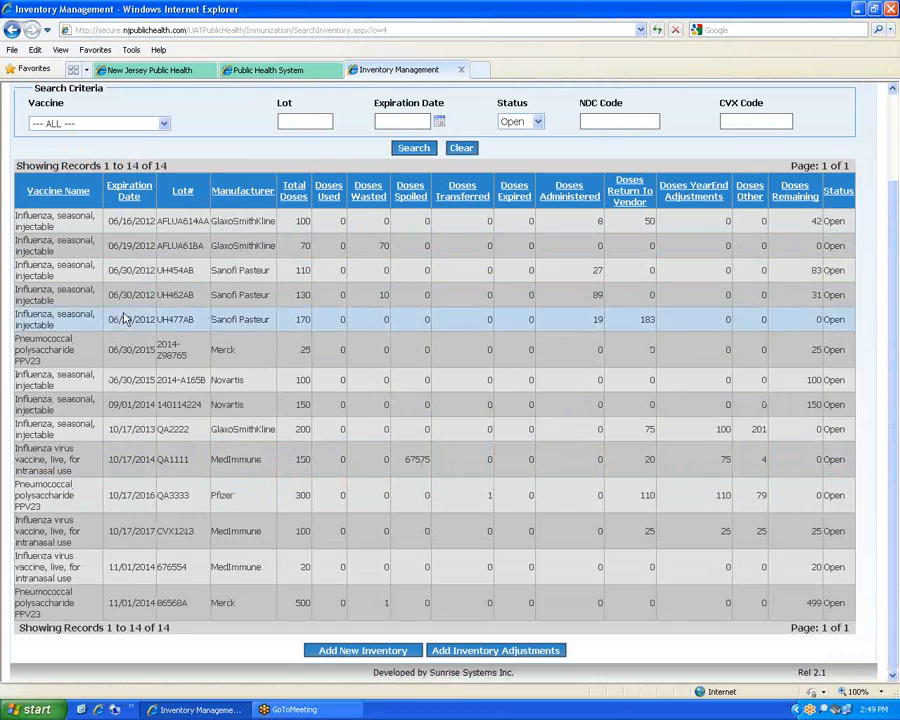
{"action": "left_click", "coordinate": [130, 197]}
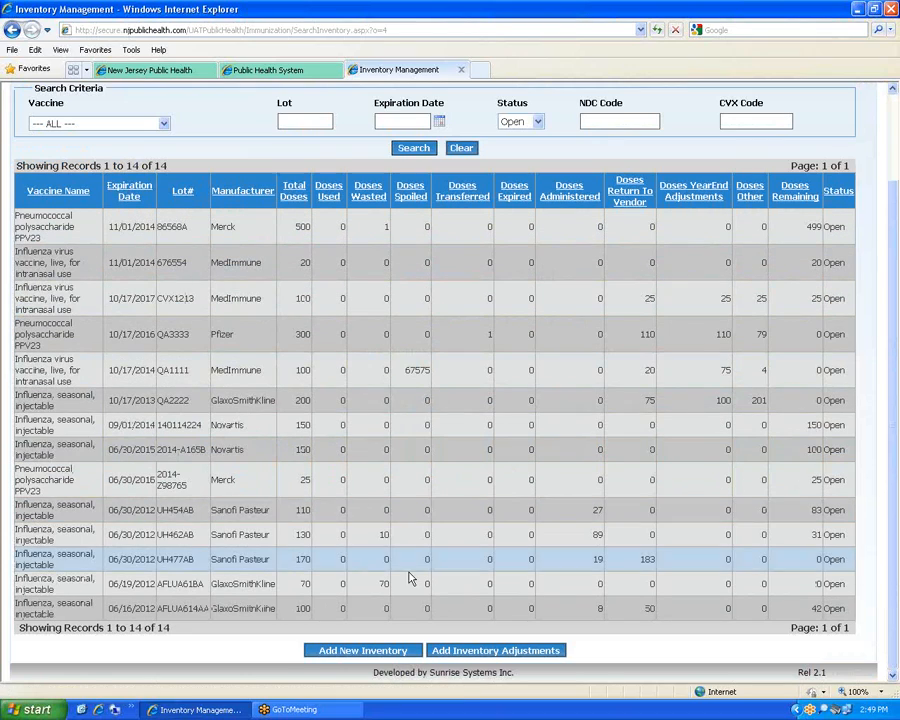
{"action": "left_click", "coordinate": [163, 124]}
{"action": "left_click", "coordinate": [129, 178]}
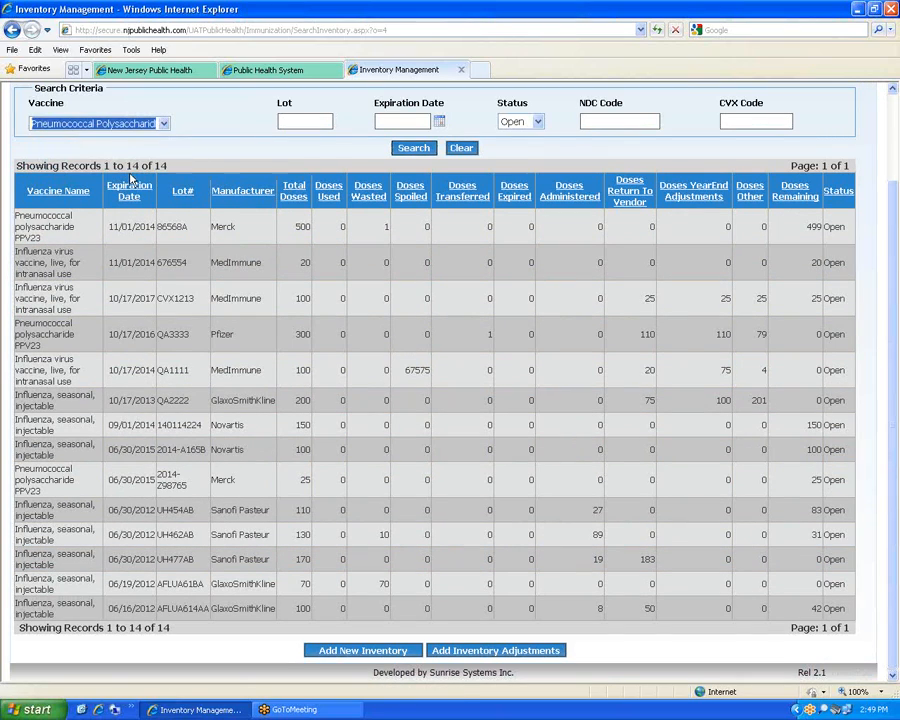
{"action": "left_click", "coordinate": [414, 150]}
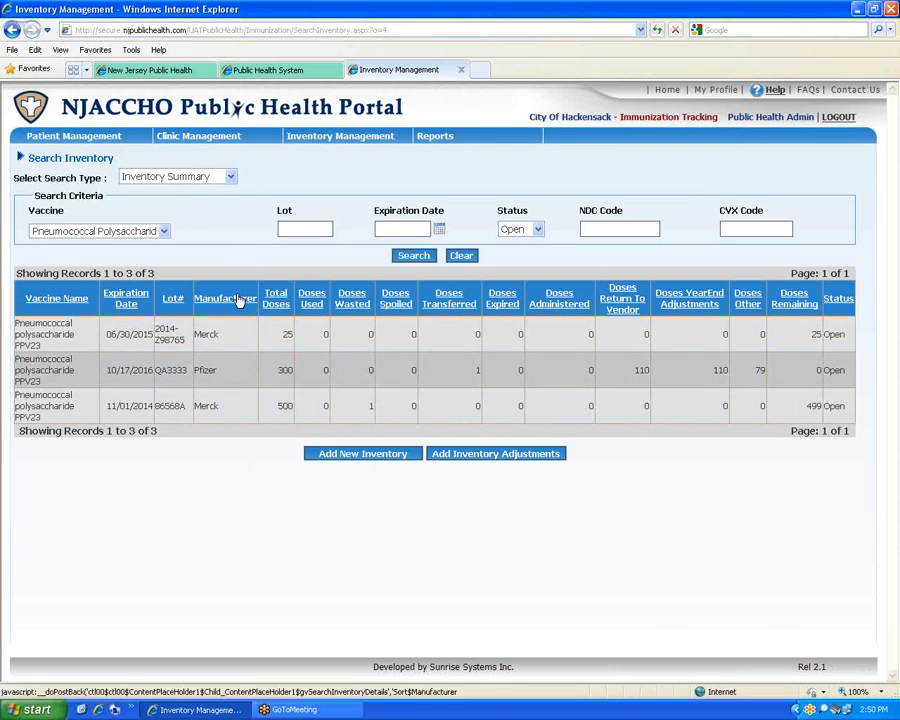
Search the inventory for Influenza, Seasonal, Injectable lots only
{"action": "left_click", "coordinate": [163, 232]}
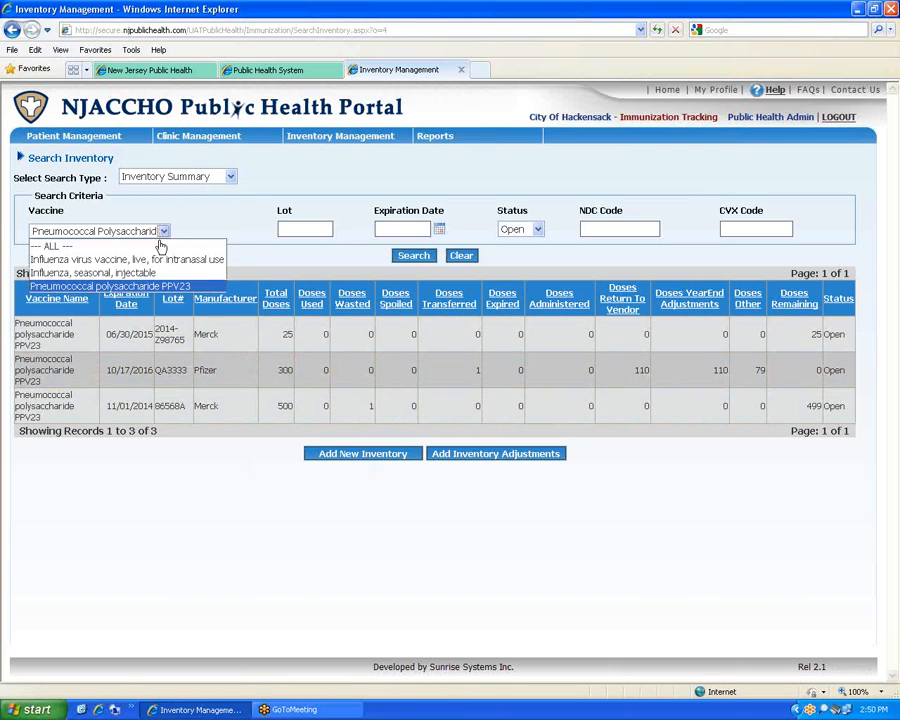
{"action": "left_click", "coordinate": [158, 268]}
{"action": "left_click", "coordinate": [413, 255]}
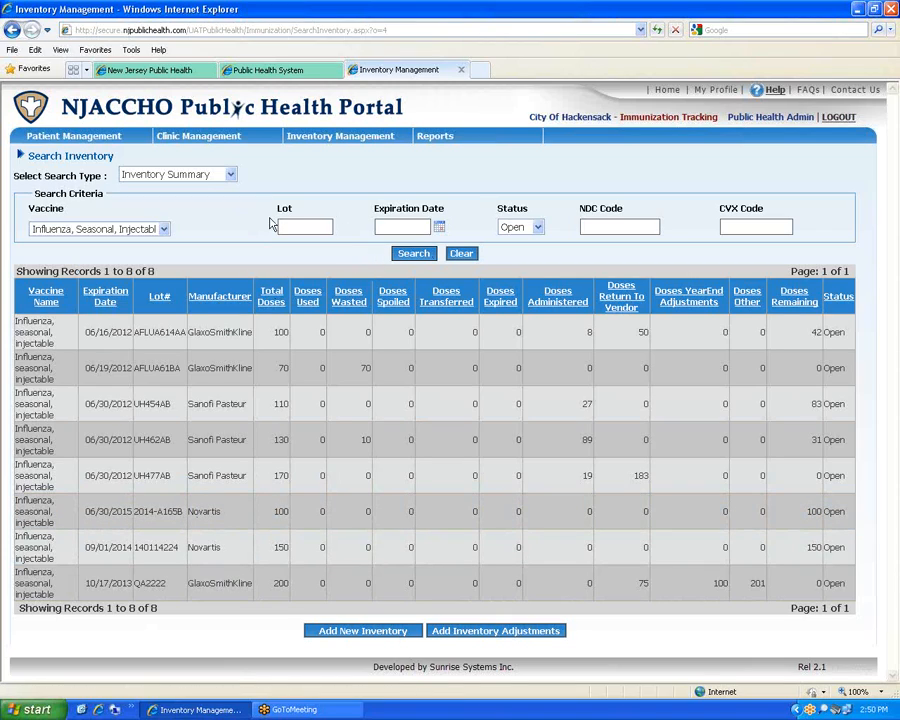
Bring up the Add Inventory Adjustments form from Inventory Management
{"action": "mouse_move", "coordinate": [230, 128]}
{"action": "mouse_move", "coordinate": [300, 135]}
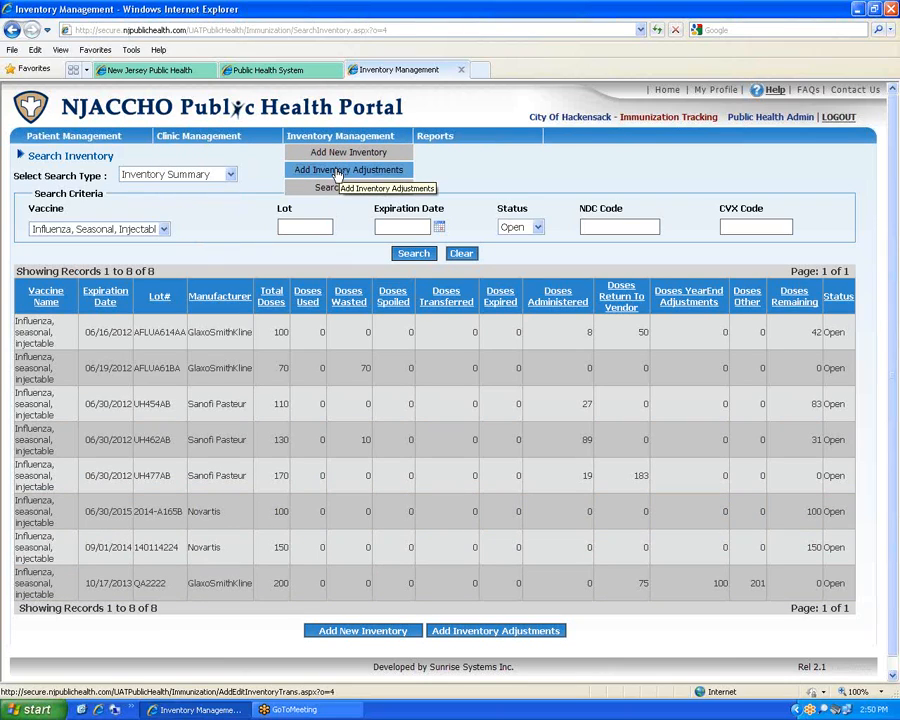
{"action": "left_click", "coordinate": [337, 174]}
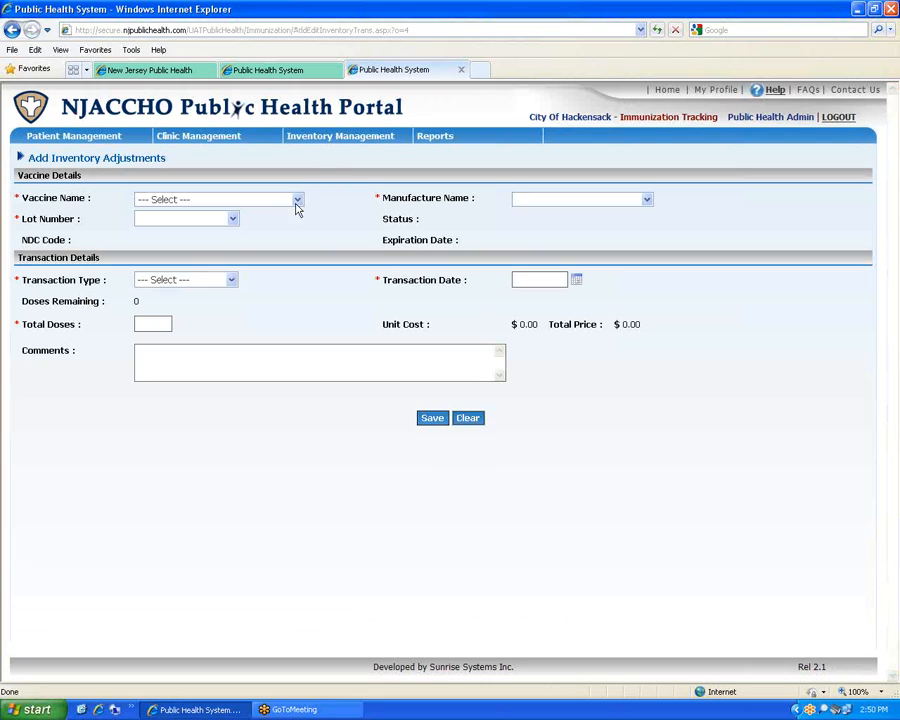
Start a 10-dose transfer adjustment for Novartis flu lot 2014-A165B dated today
{"action": "left_click", "coordinate": [297, 201]}
{"action": "left_click", "coordinate": [255, 242]}
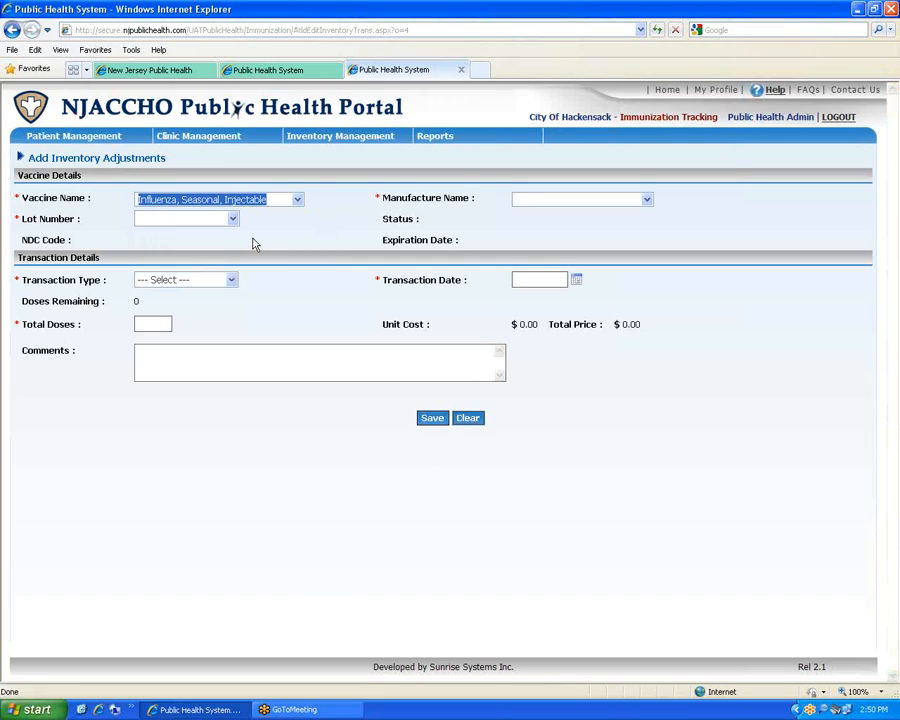
{"action": "left_click", "coordinate": [647, 200]}
{"action": "left_click", "coordinate": [584, 268]}
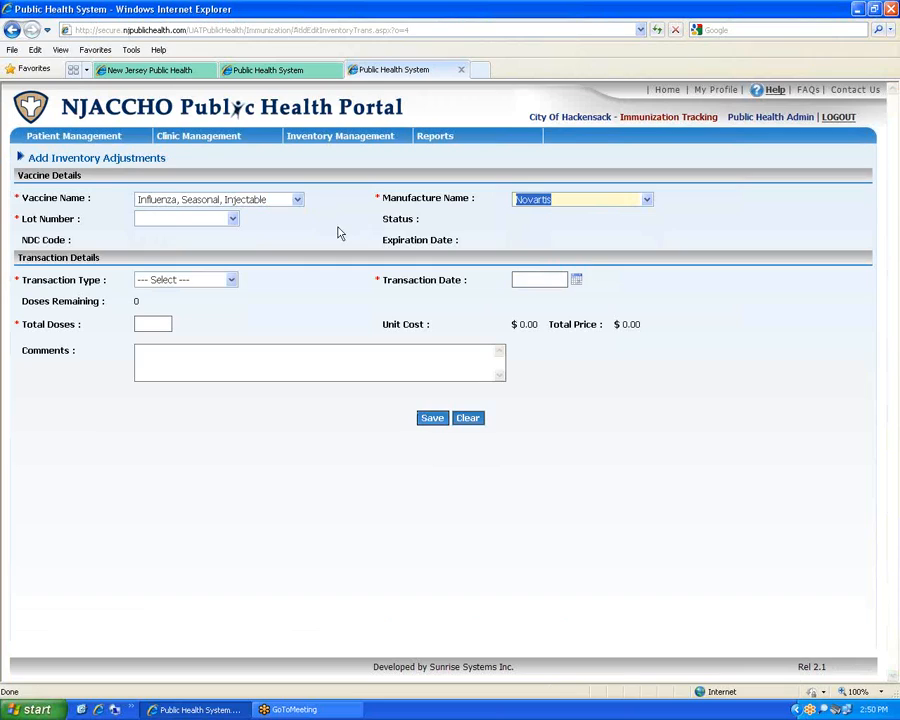
{"action": "left_click", "coordinate": [231, 220]}
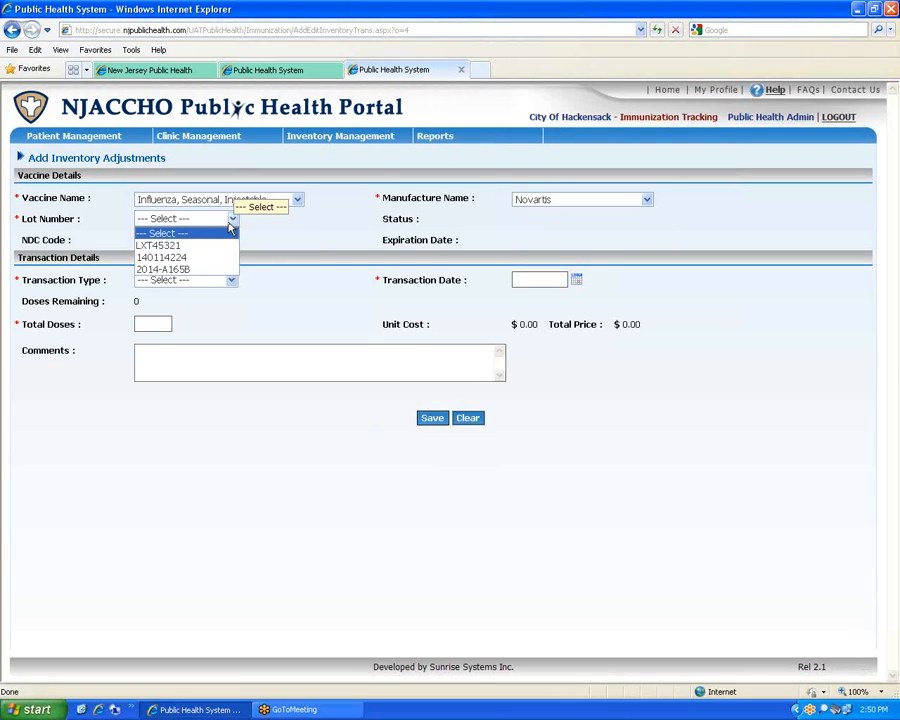
{"action": "left_click", "coordinate": [211, 270]}
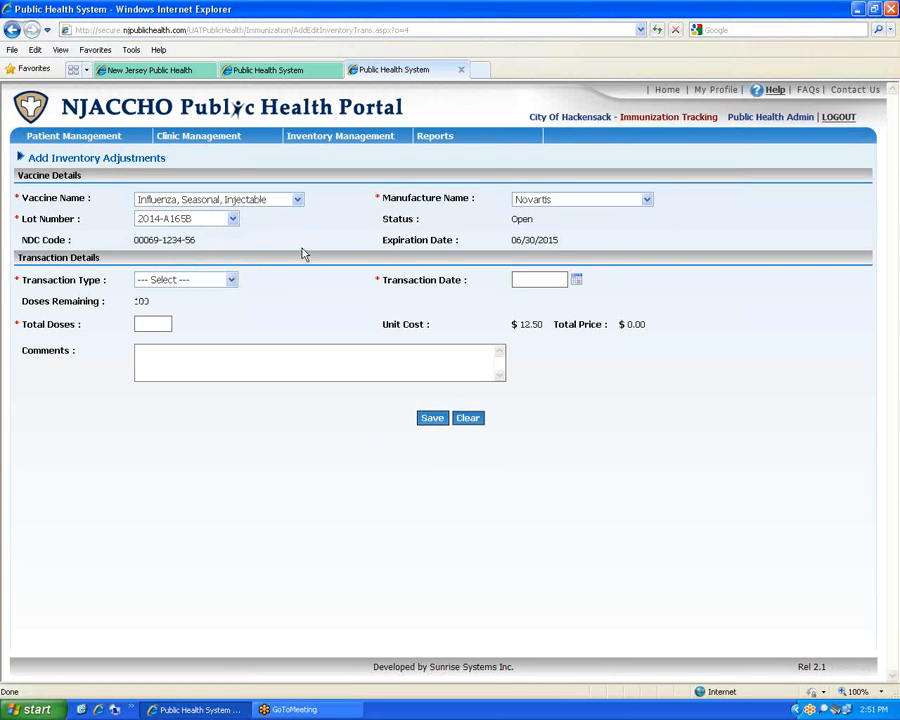
{"action": "left_click", "coordinate": [230, 280]}
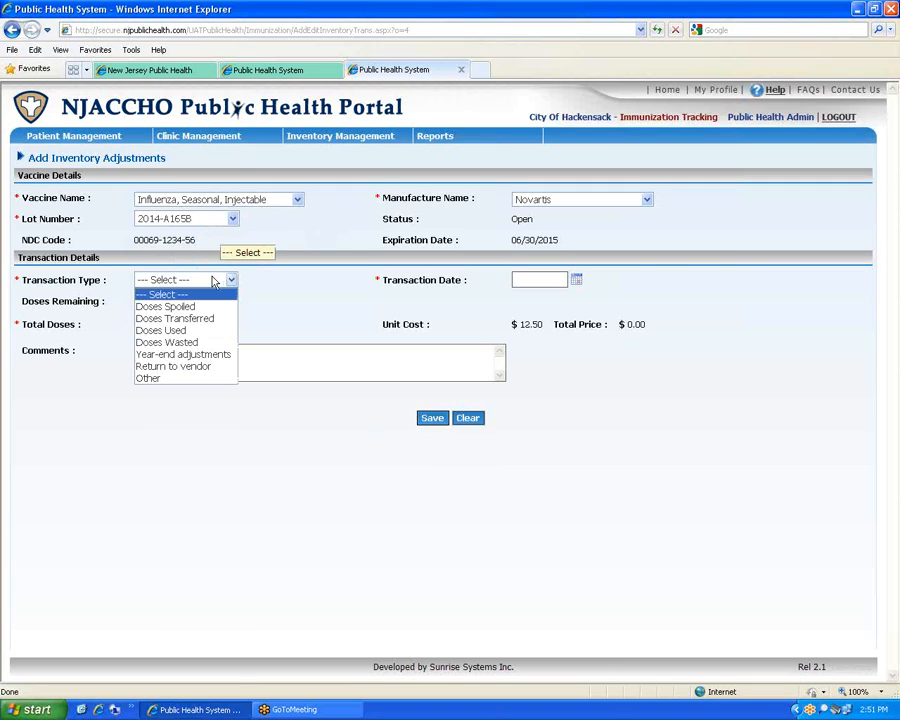
{"action": "left_click", "coordinate": [211, 319]}
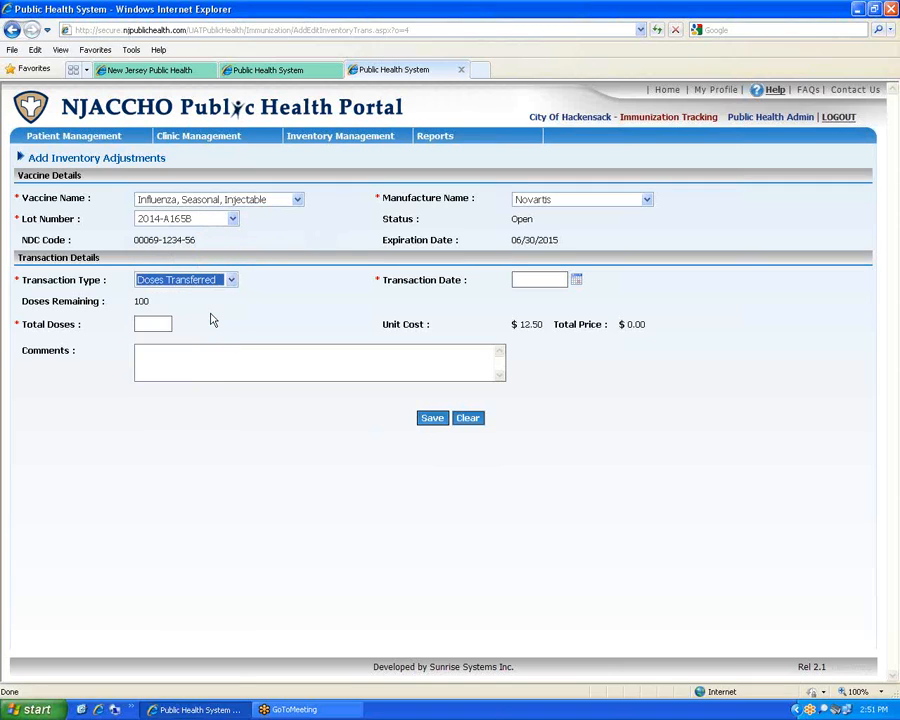
{"action": "left_click", "coordinate": [576, 279]}
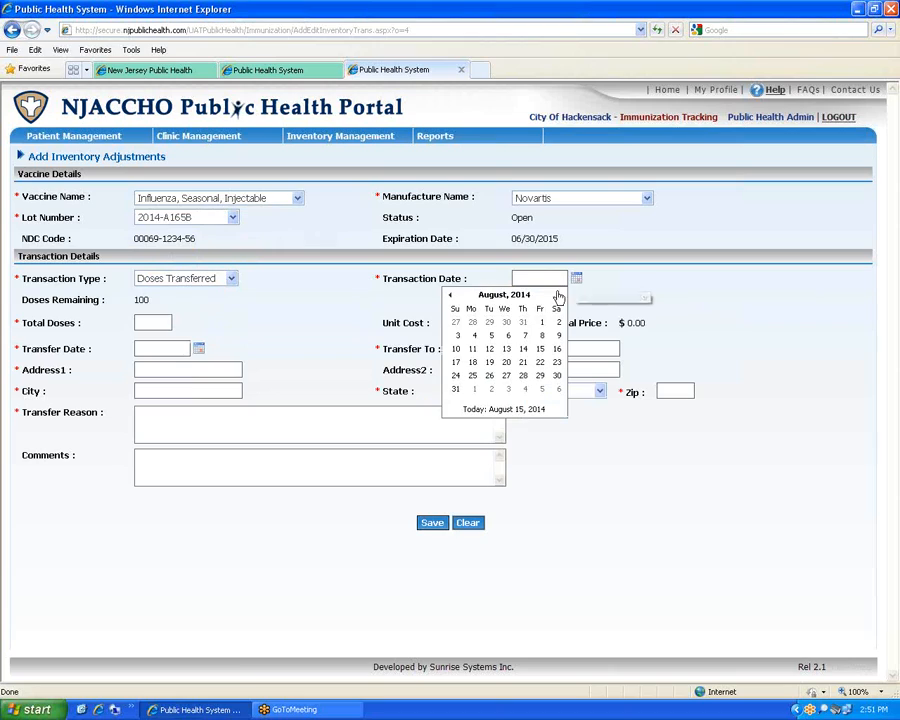
{"action": "left_click", "coordinate": [496, 408]}
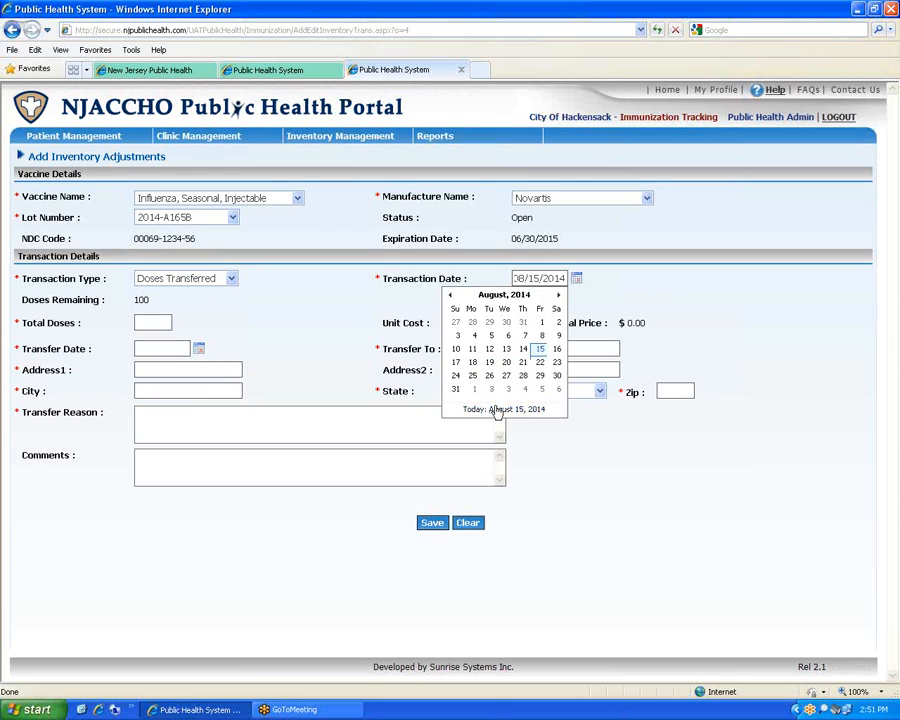
{"action": "left_click", "coordinate": [140, 322]}
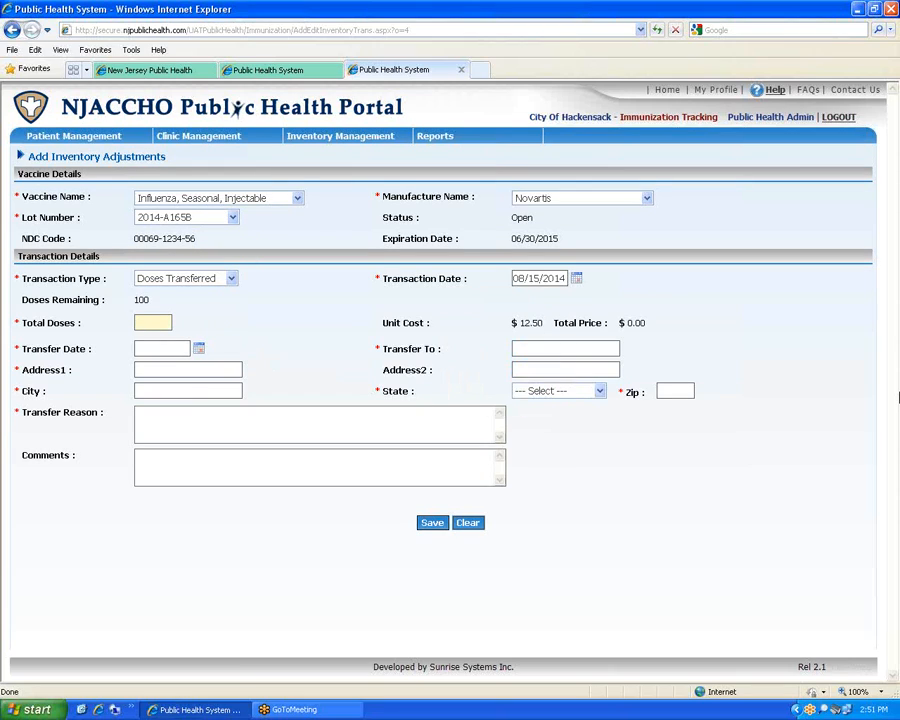
{"action": "type", "text": "10"}
{"action": "key", "text": "Tab"}
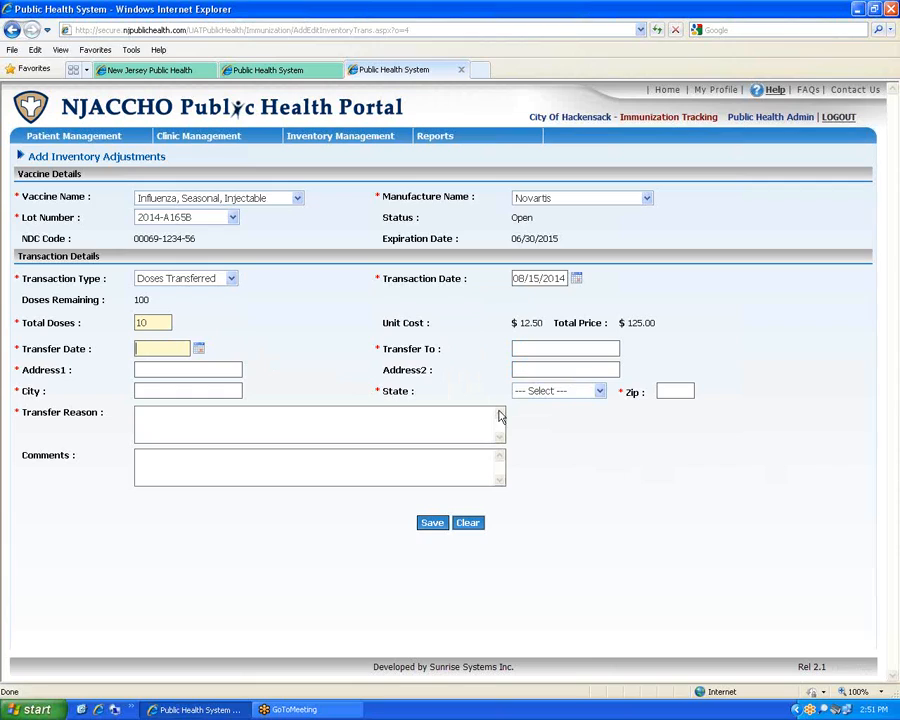
Transfer on 08/15/2014 to Monmouth County Health Department, Freehold, NEW JERSEY, 12345, and save
{"action": "left_click", "coordinate": [198, 348]}
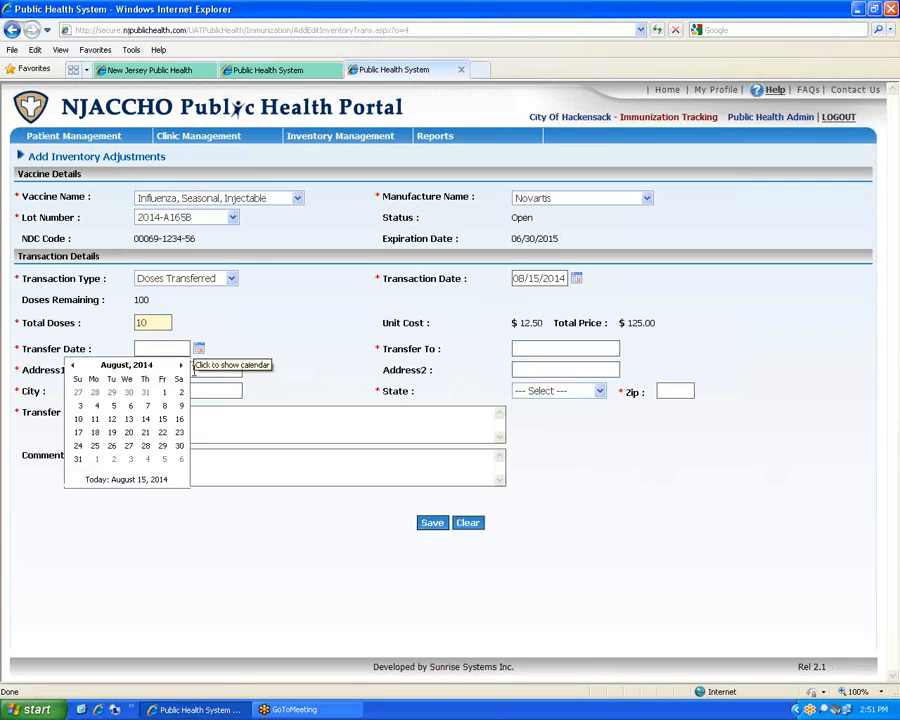
{"action": "left_click", "coordinate": [124, 480]}
{"action": "left_click", "coordinate": [553, 350]}
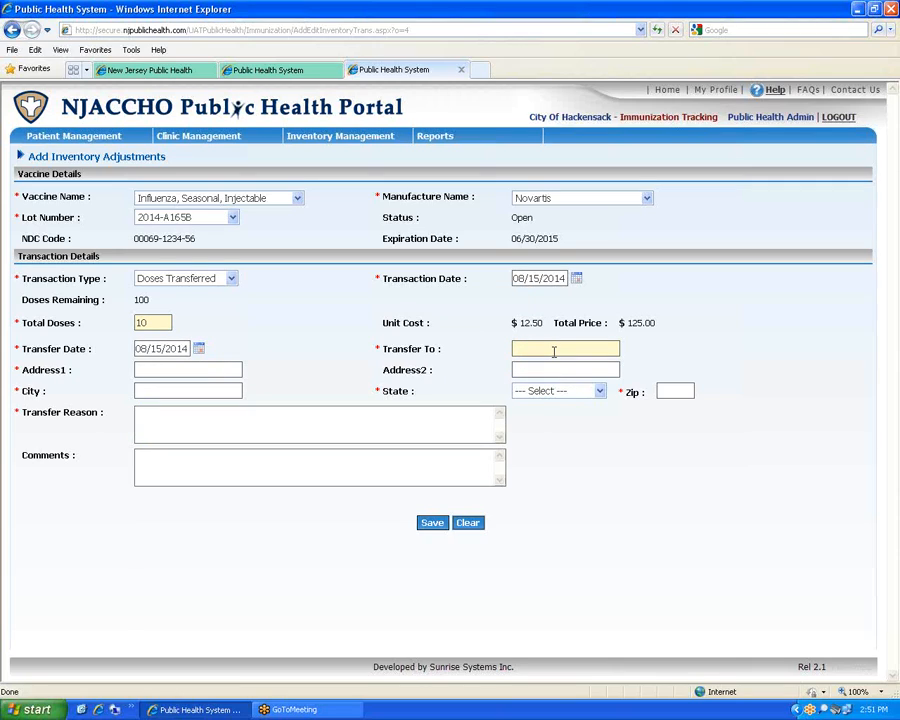
{"action": "type", "text": "Monmouth County Healt"}
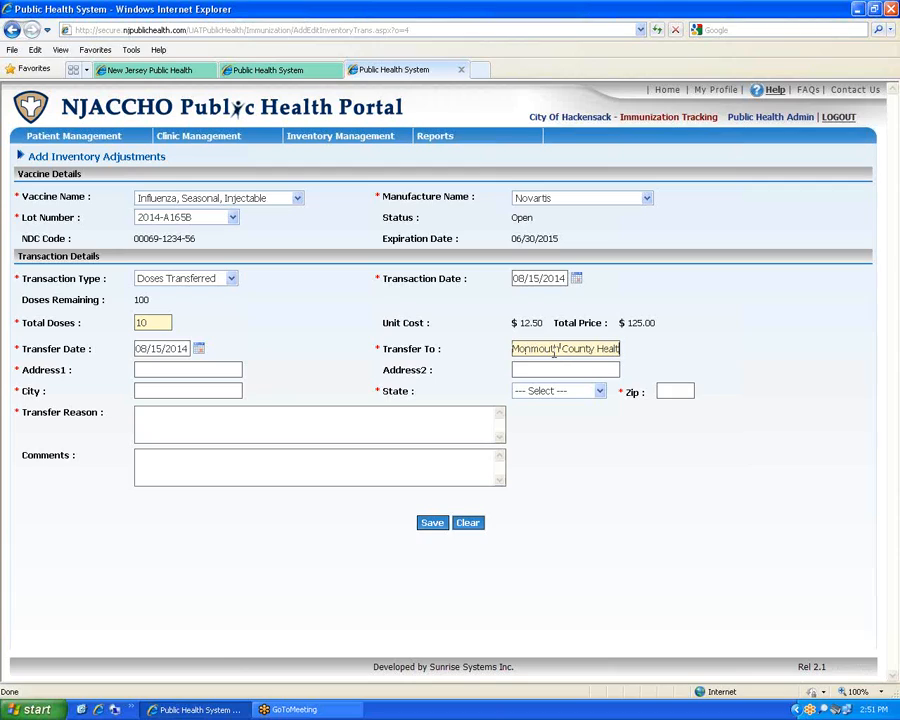
{"action": "type", "text": "h Department"}
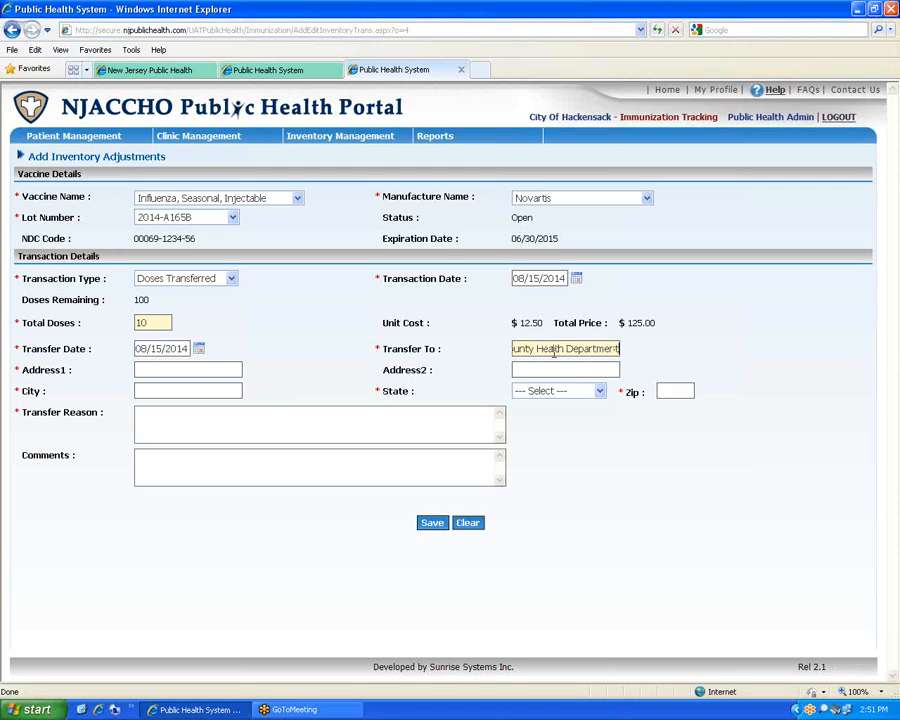
{"action": "key", "text": "Tab"}
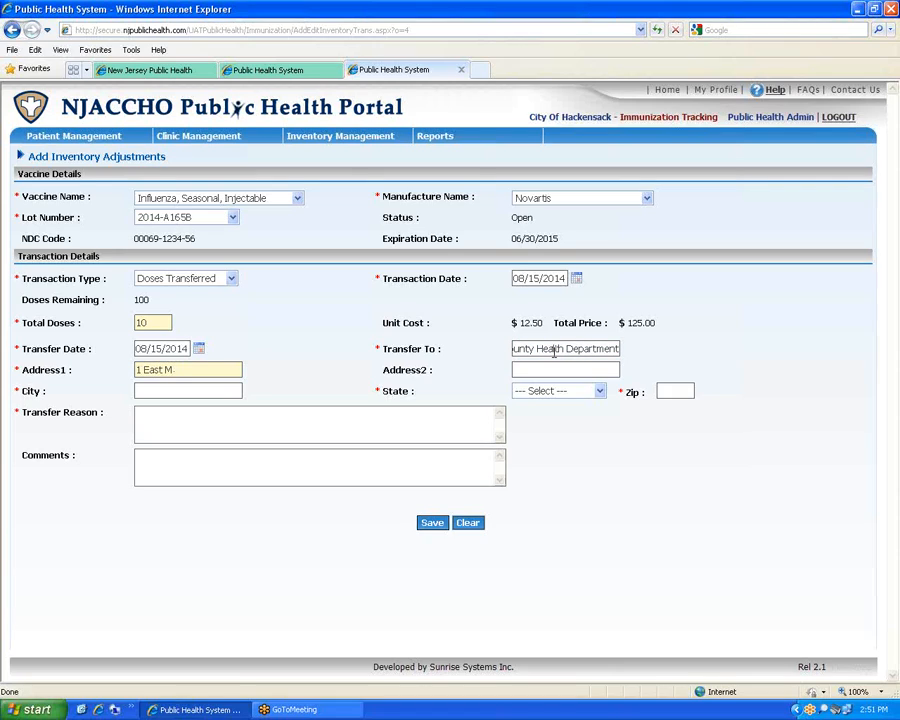
{"action": "key", "text": "Tab"}
{"action": "key", "text": "Tab"}
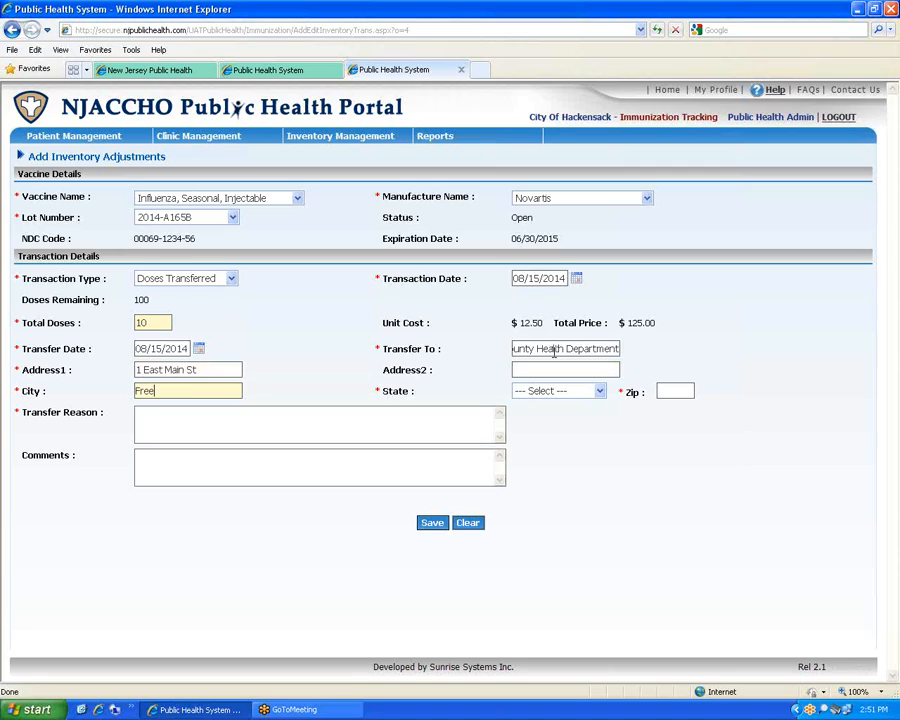
{"action": "key", "text": "Tab"}
{"action": "key", "text": "n"}
{"action": "key", "text": "n"}
{"action": "key", "text": "n"}
{"action": "key", "text": "n"}
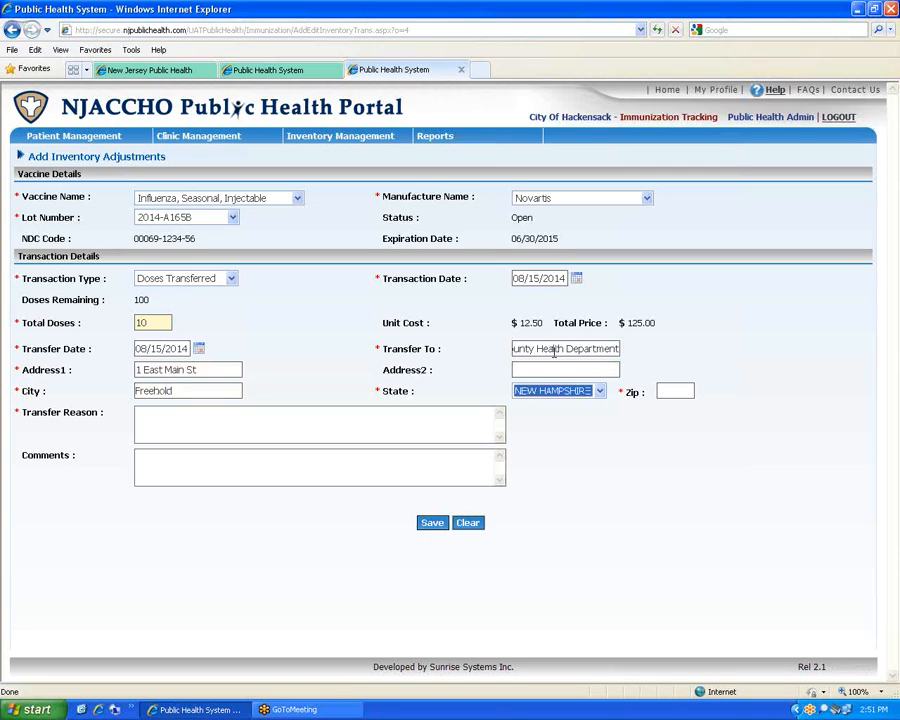
{"action": "key", "text": "Tab"}
{"action": "type", "text": "12345"}
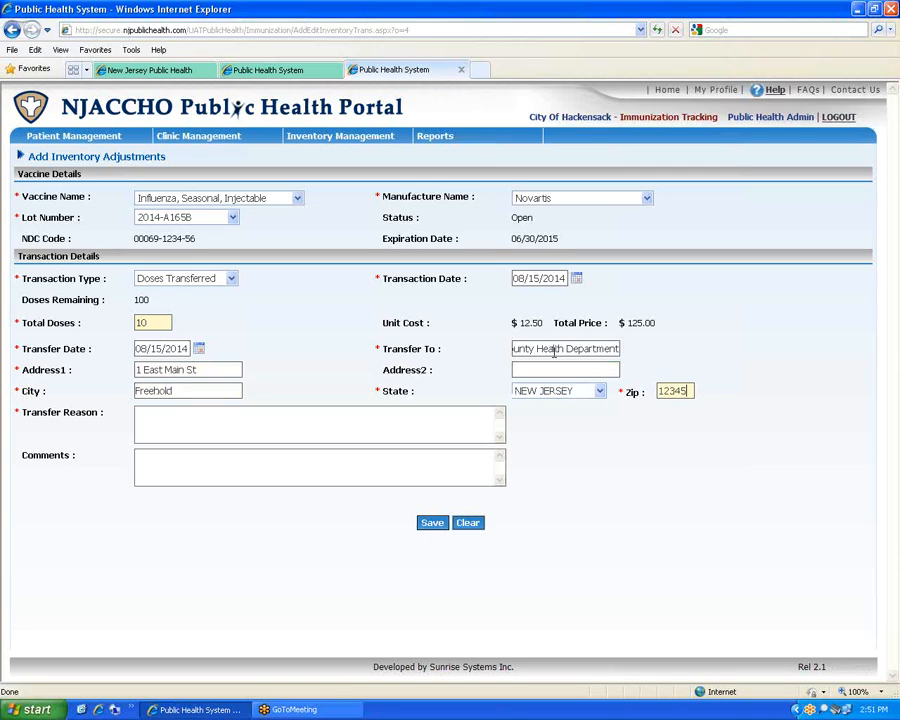
{"action": "left_click", "coordinate": [202, 425]}
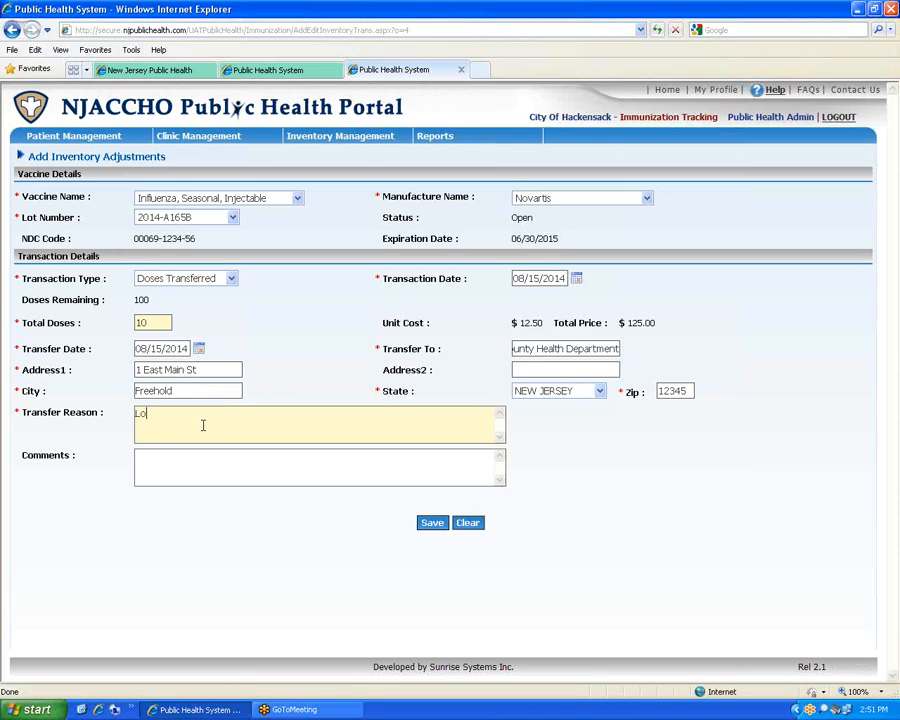
{"action": "left_click", "coordinate": [430, 524]}
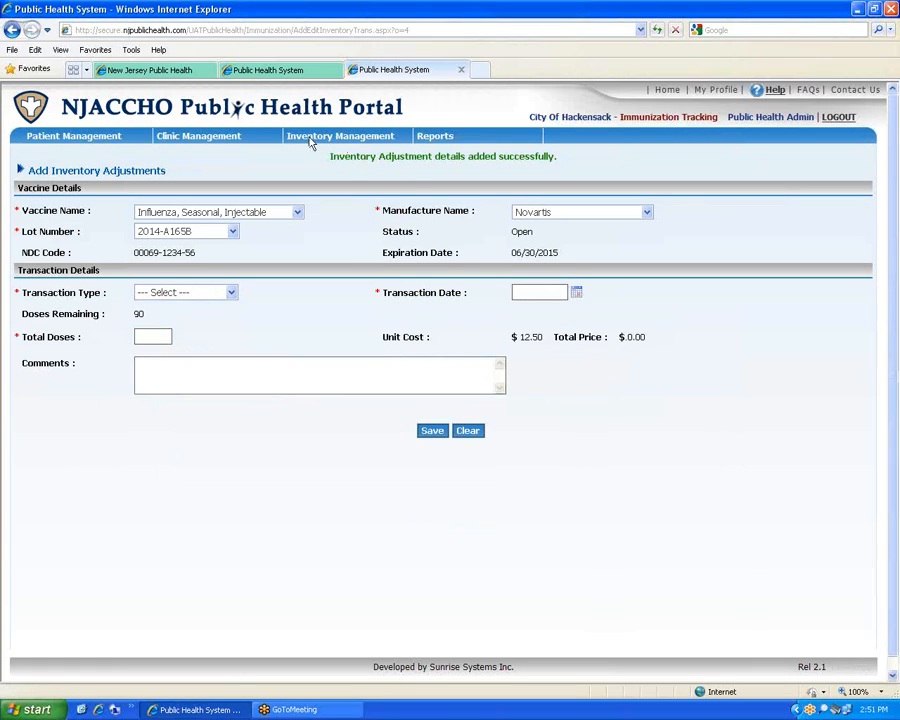
Search flu inventory to confirm lot 2014-A165B has 90 doses left, then open a new adjustment form
{"action": "mouse_move", "coordinate": [172, 139]}
{"action": "mouse_move", "coordinate": [335, 137]}
{"action": "left_click", "coordinate": [337, 188]}
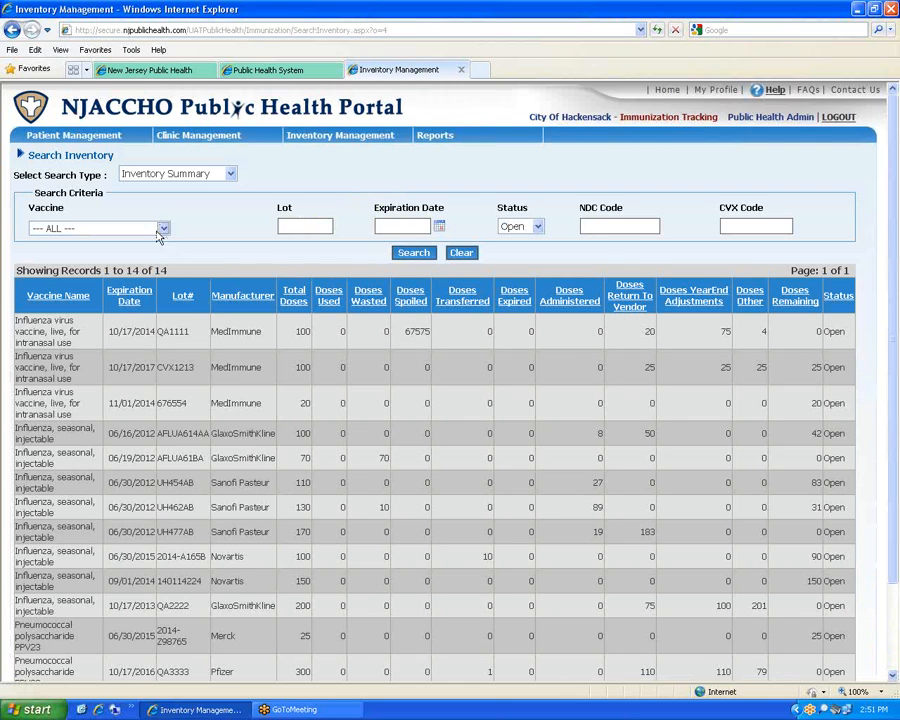
{"action": "left_click", "coordinate": [163, 228]}
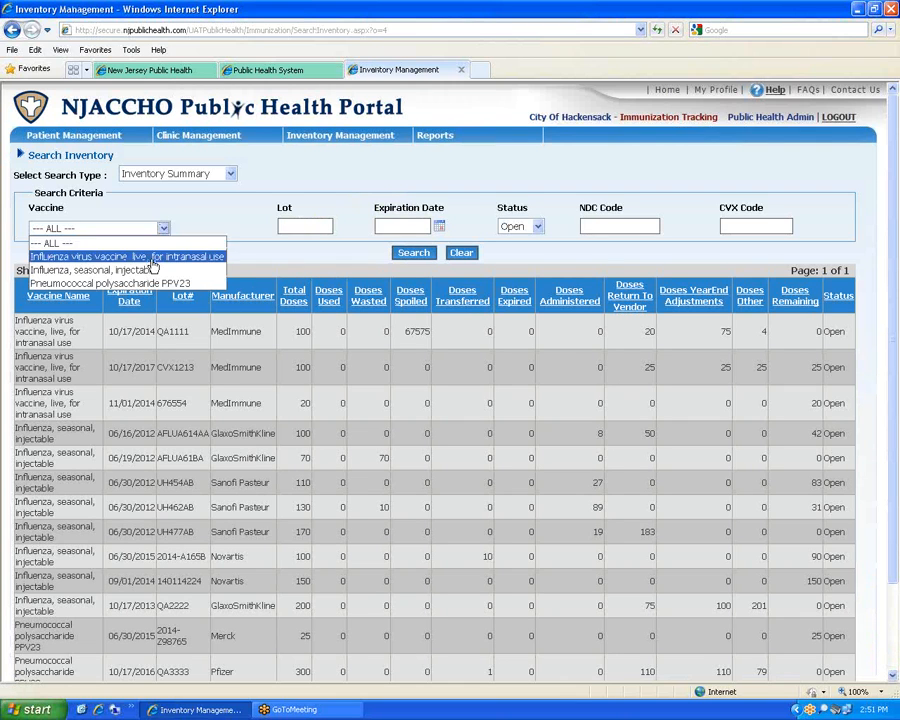
{"action": "left_click", "coordinate": [128, 267]}
{"action": "left_click", "coordinate": [420, 253]}
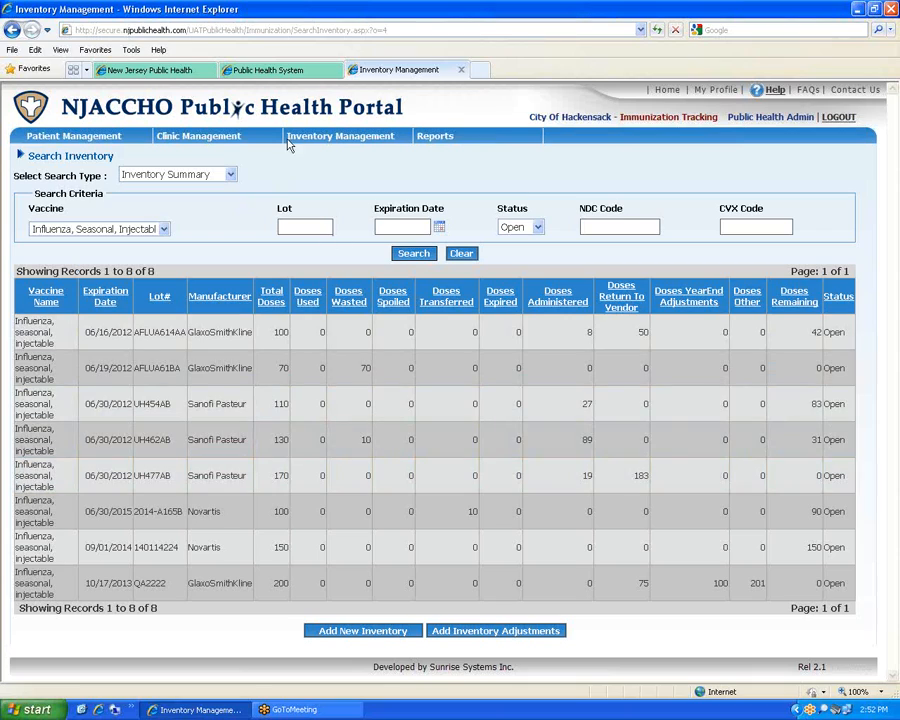
{"action": "mouse_move", "coordinate": [290, 140]}
{"action": "left_click", "coordinate": [331, 172]}
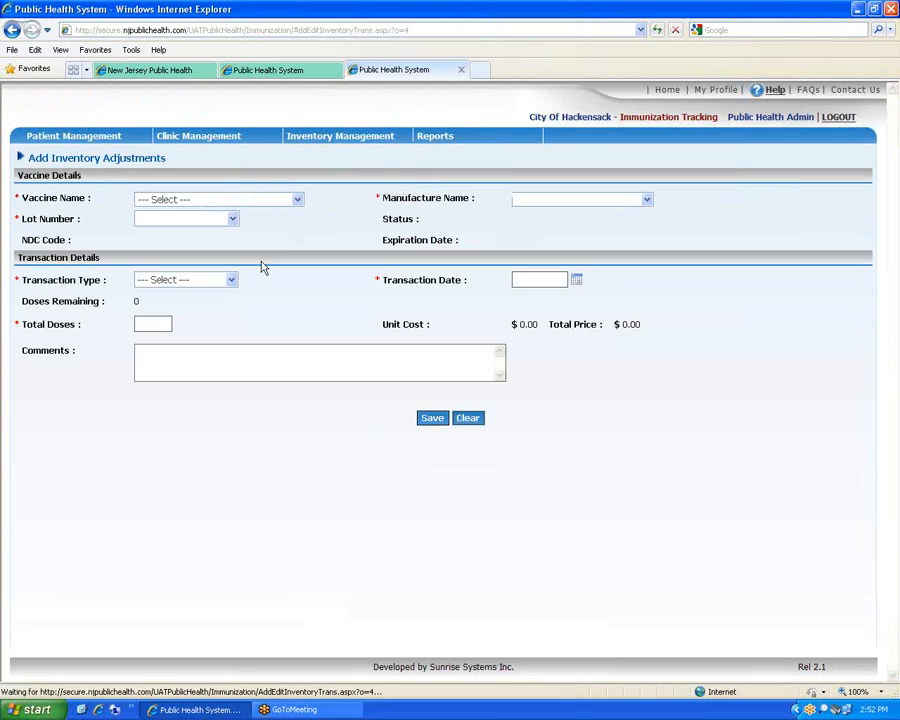
Glance at the transaction types, then search clinic schedules from 08/15/2014 onward
{"action": "left_click", "coordinate": [229, 281]}
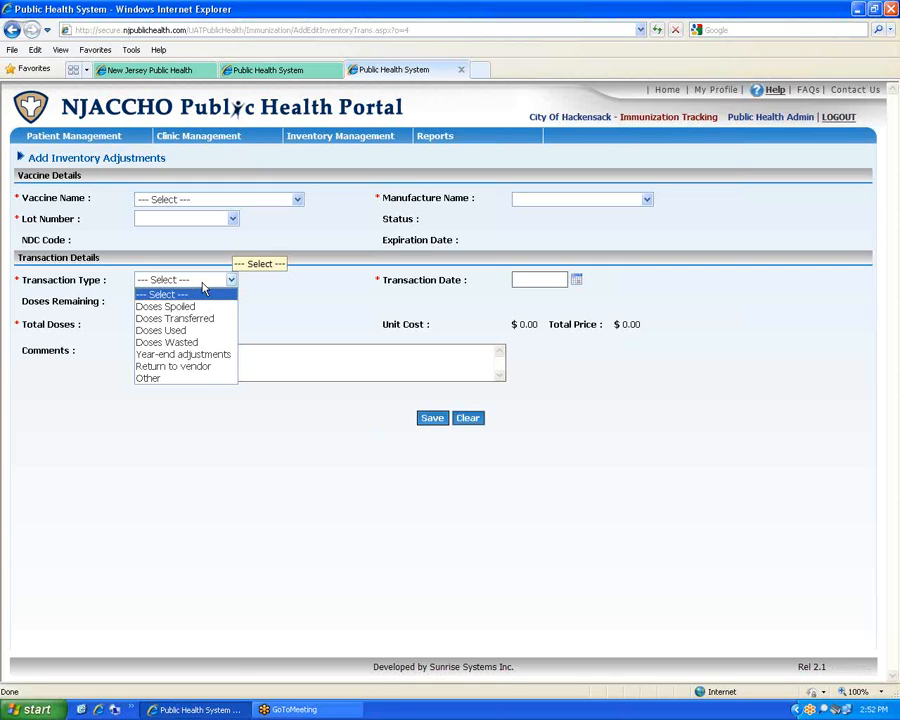
{"action": "mouse_move", "coordinate": [356, 132]}
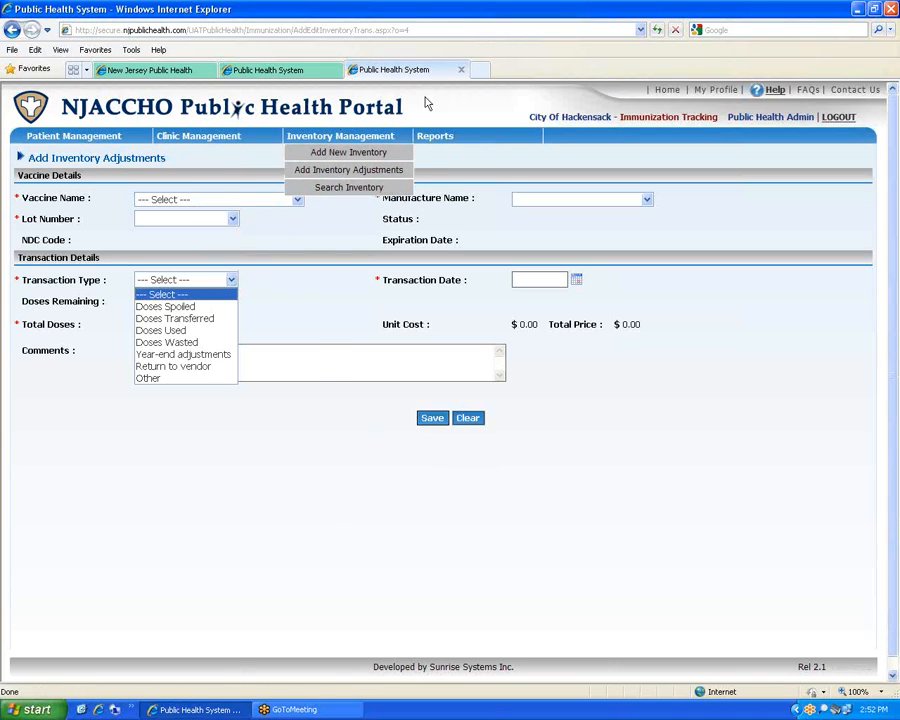
{"action": "left_click", "coordinate": [456, 112]}
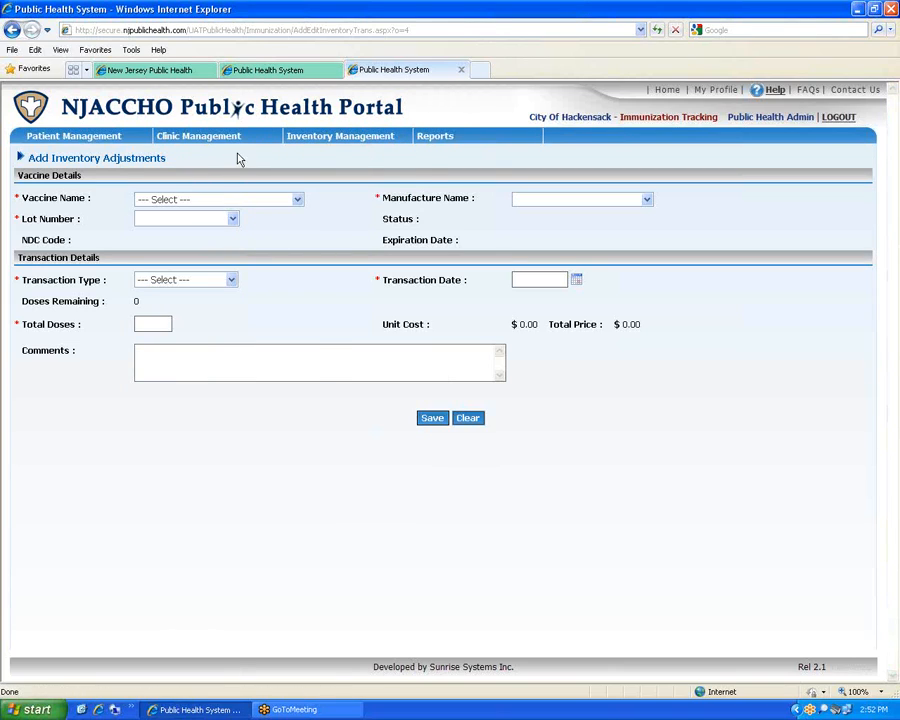
{"action": "mouse_move", "coordinate": [190, 138]}
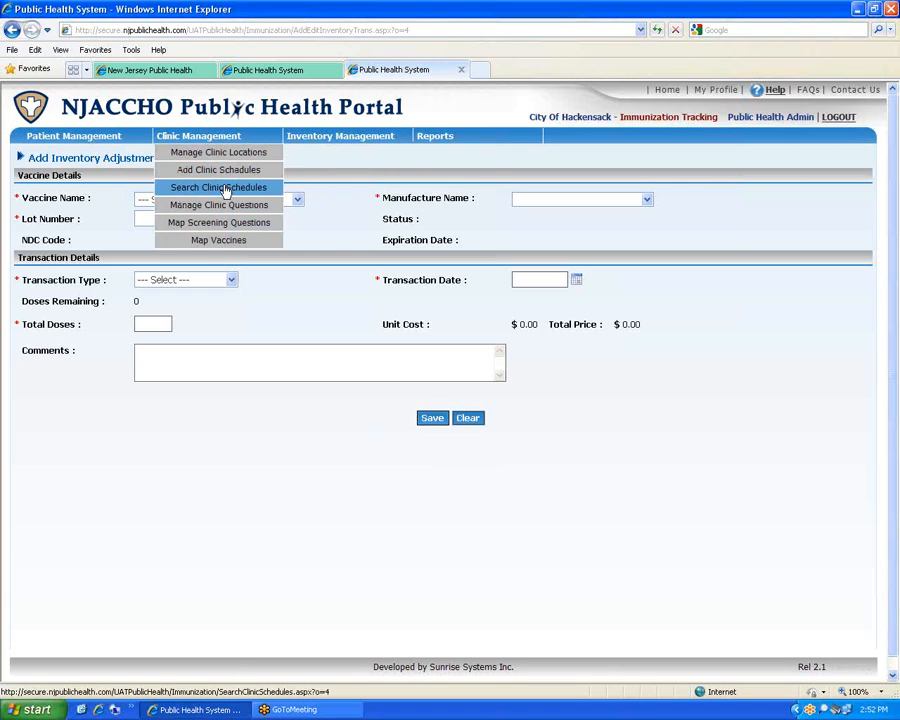
{"action": "left_click", "coordinate": [223, 188]}
{"action": "left_click", "coordinate": [418, 283]}
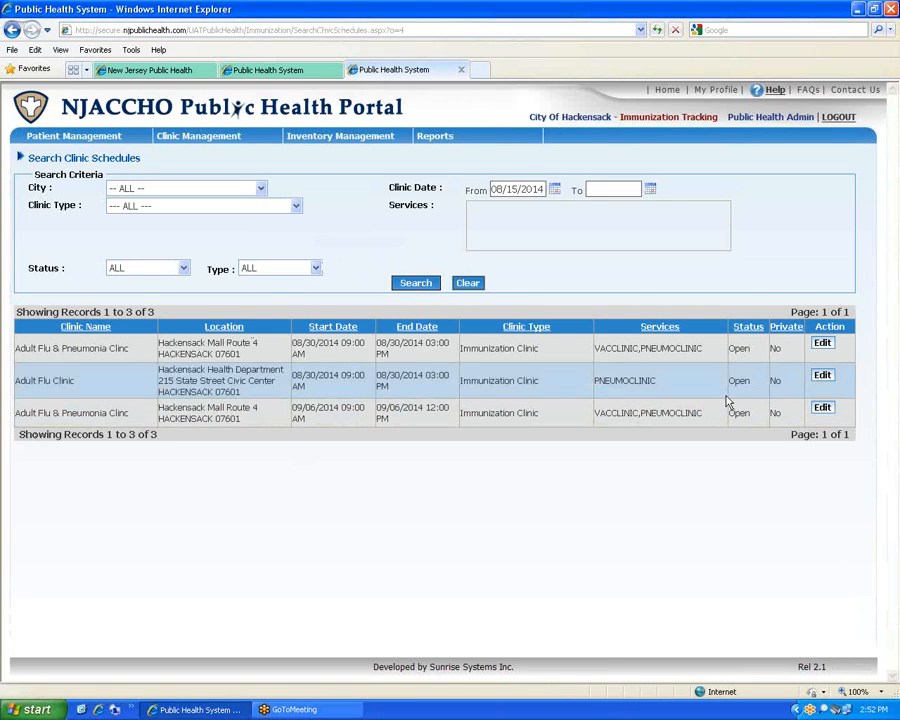
Edit the first clinic and assign lot AFLUA614BF to the nasal flu vaccine and 2014-Z98765 to the pneumococcal vaccine
{"action": "left_click", "coordinate": [821, 344]}
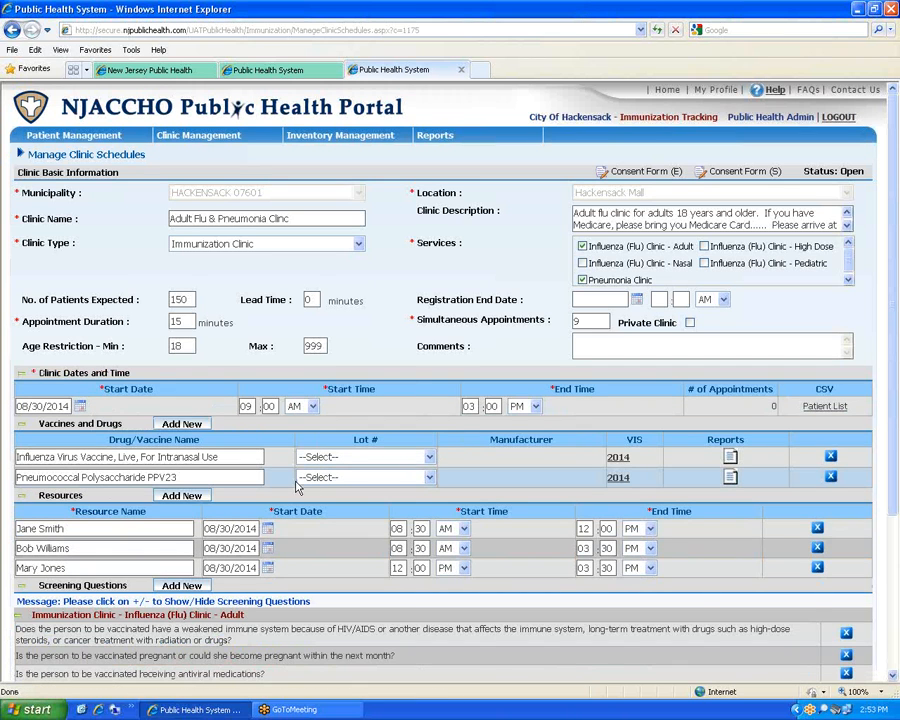
{"action": "left_click", "coordinate": [430, 457]}
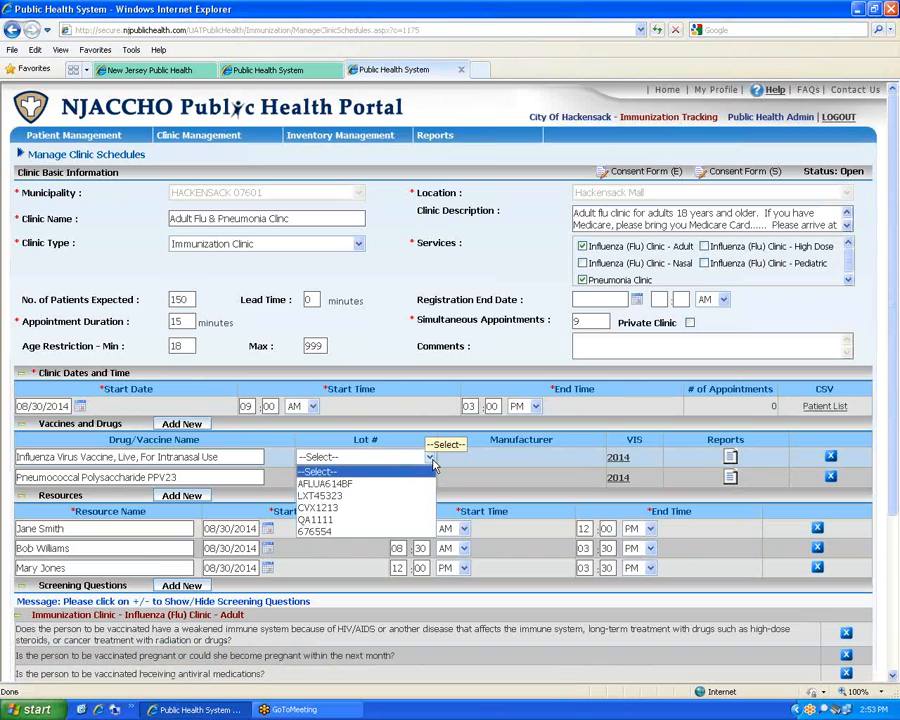
{"action": "left_click", "coordinate": [428, 483]}
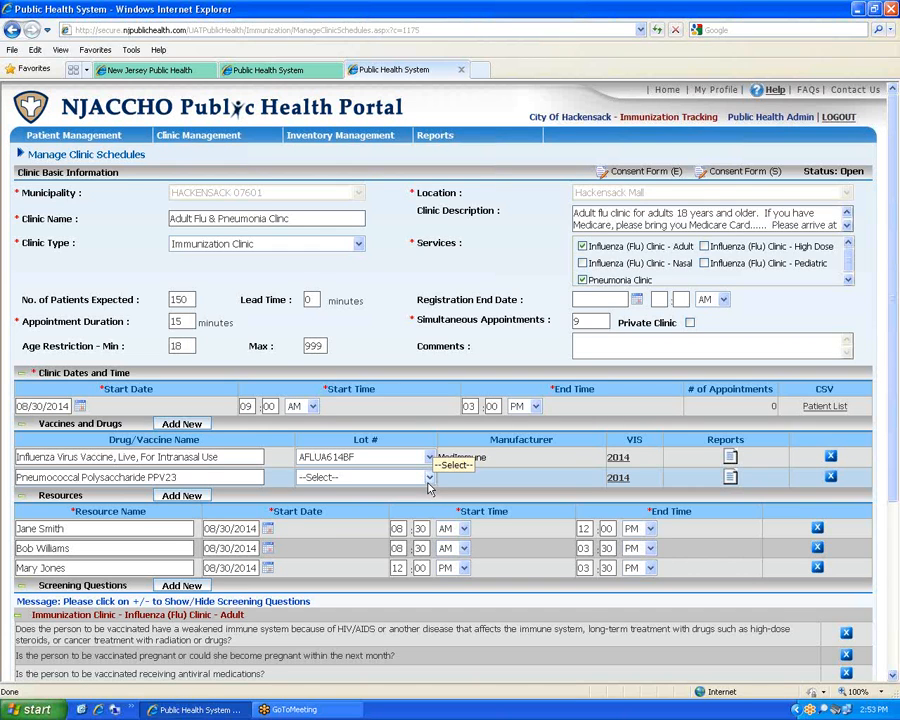
{"action": "left_click", "coordinate": [428, 478]}
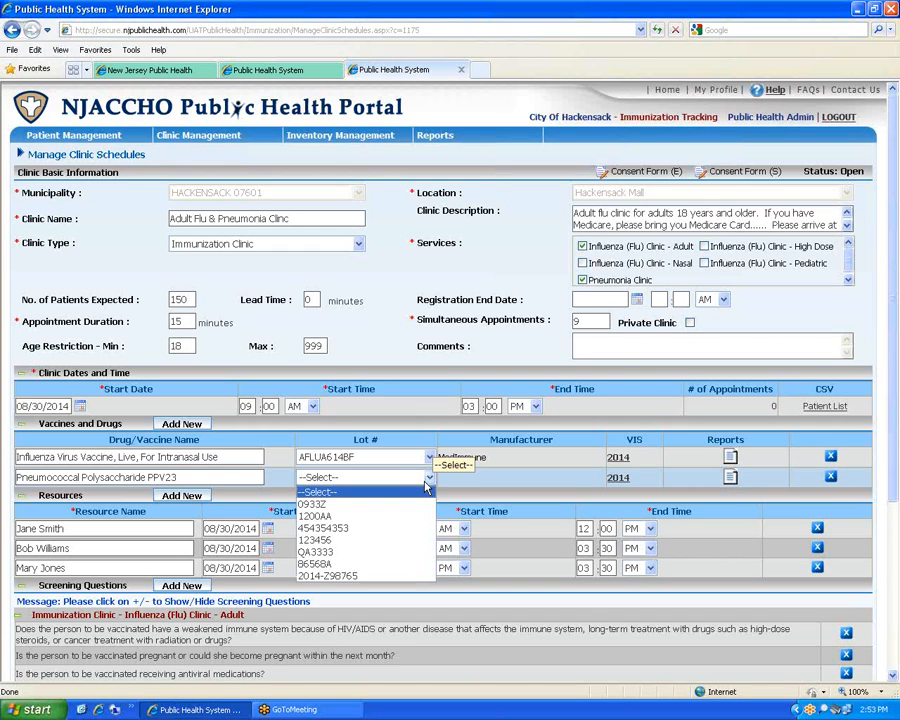
{"action": "left_click", "coordinate": [405, 576]}
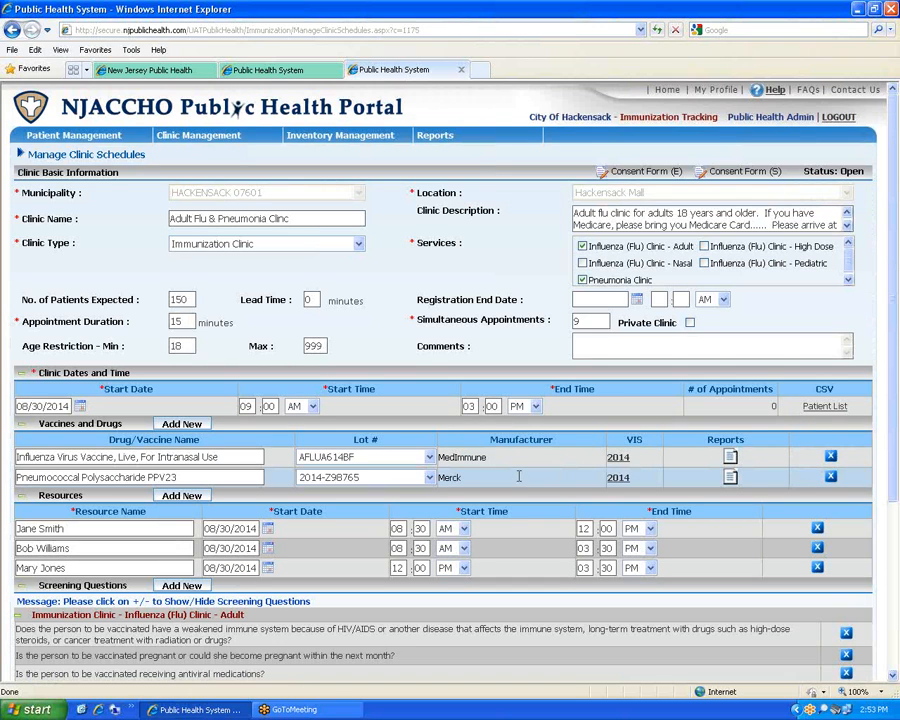
{"action": "scroll", "coordinate": [519, 473], "scroll_direction": "down", "scroll_amount": 5}
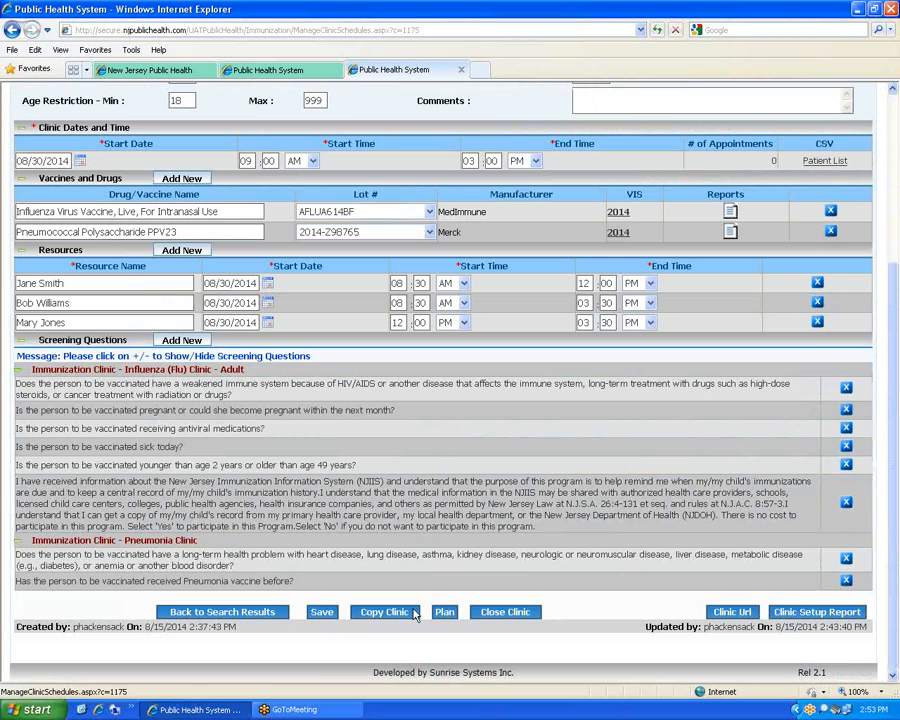
Save the clinic's new lots, then generate a sheet of 30 barcode lot labels
{"action": "left_click", "coordinate": [326, 612]}
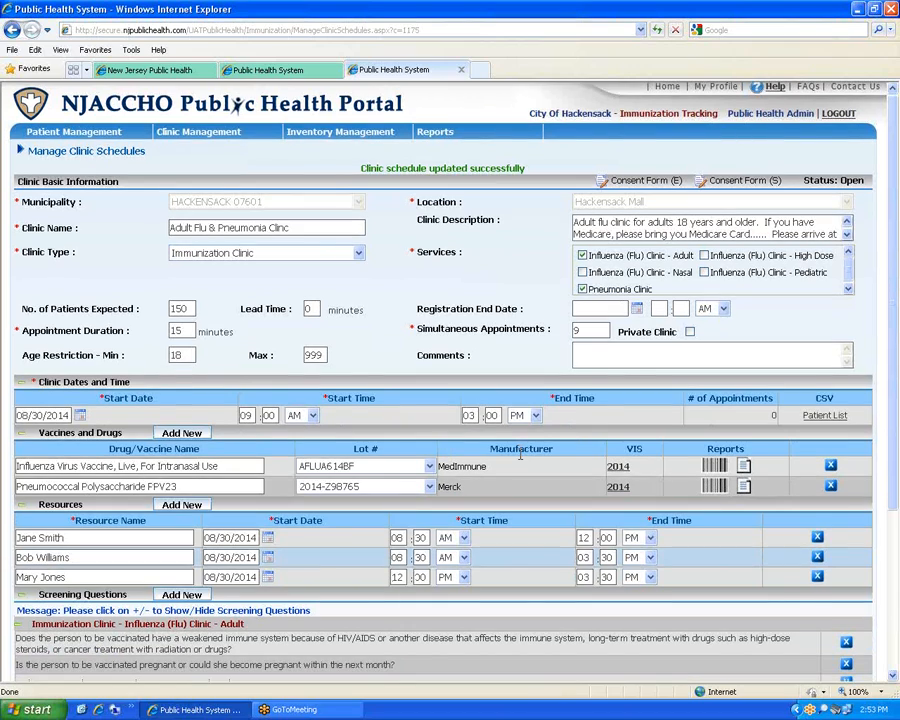
{"action": "scroll", "coordinate": [520, 452], "scroll_direction": "down", "scroll_amount": 3}
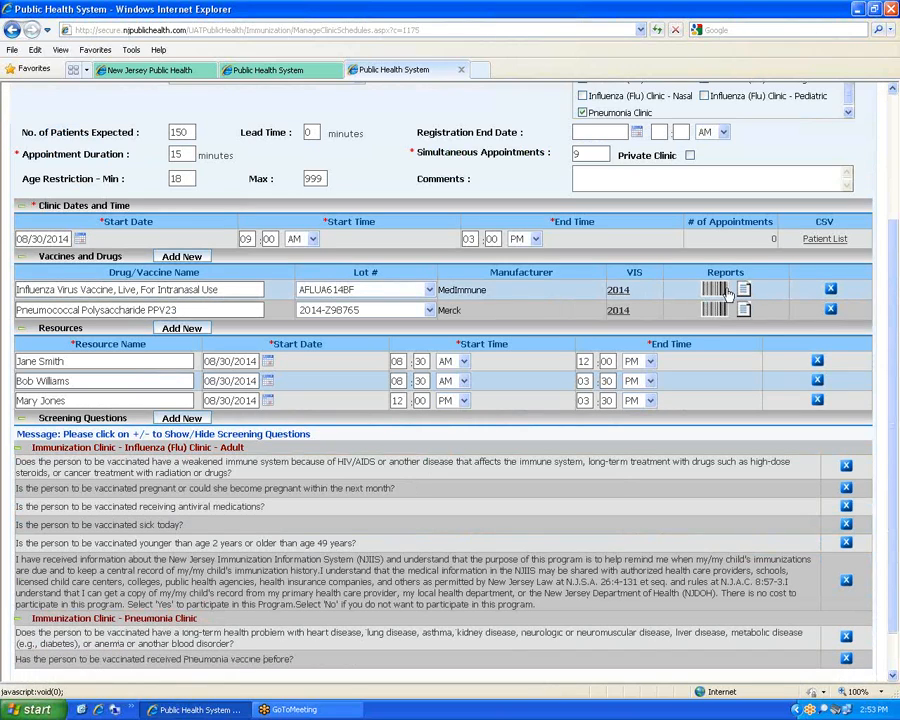
{"action": "left_click", "coordinate": [744, 290]}
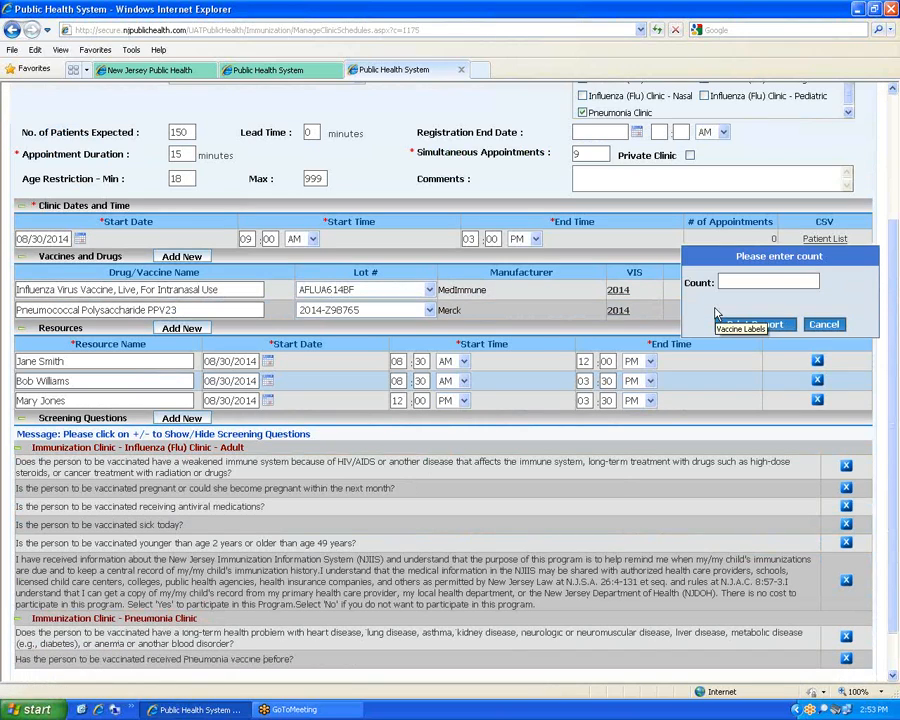
{"action": "left_click", "coordinate": [756, 280]}
{"action": "type", "text": "30"}
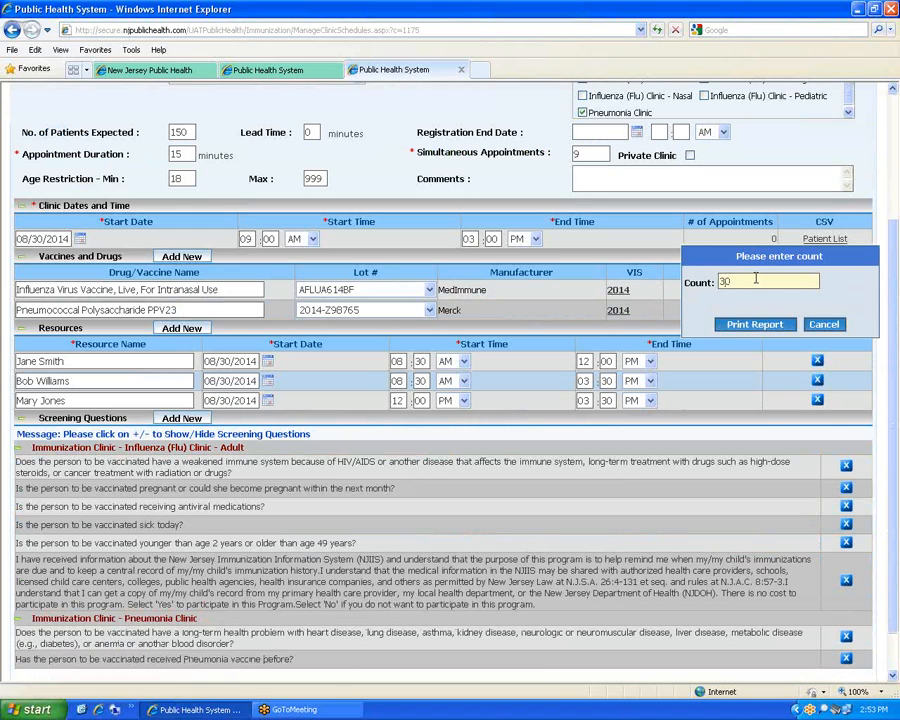
{"action": "left_click", "coordinate": [757, 324]}
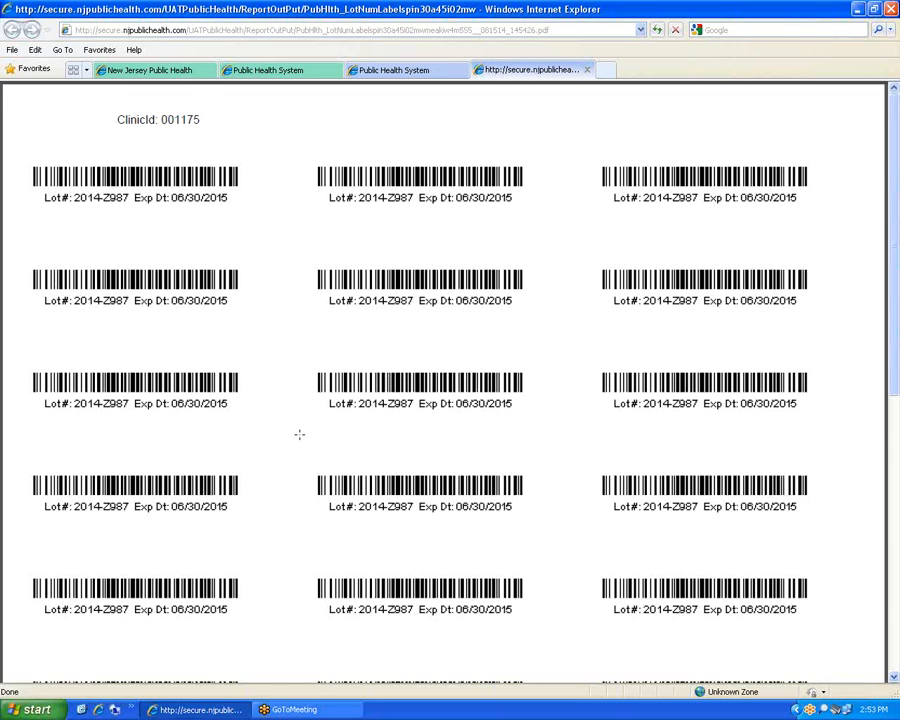
Review the 2014-Z987 barcode label sheet, then close it to return to the clinic edit page
{"action": "scroll", "coordinate": [299, 434], "scroll_direction": "down", "scroll_amount": 3}
{"action": "scroll", "coordinate": [297, 430], "scroll_direction": "up", "scroll_amount": 3}
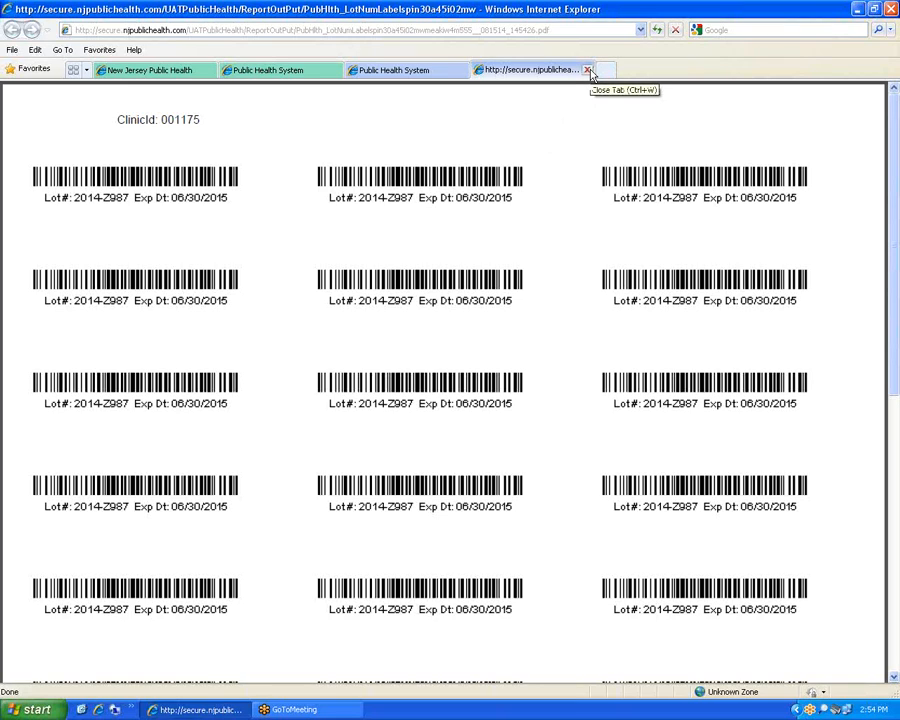
{"action": "left_click", "coordinate": [589, 71]}
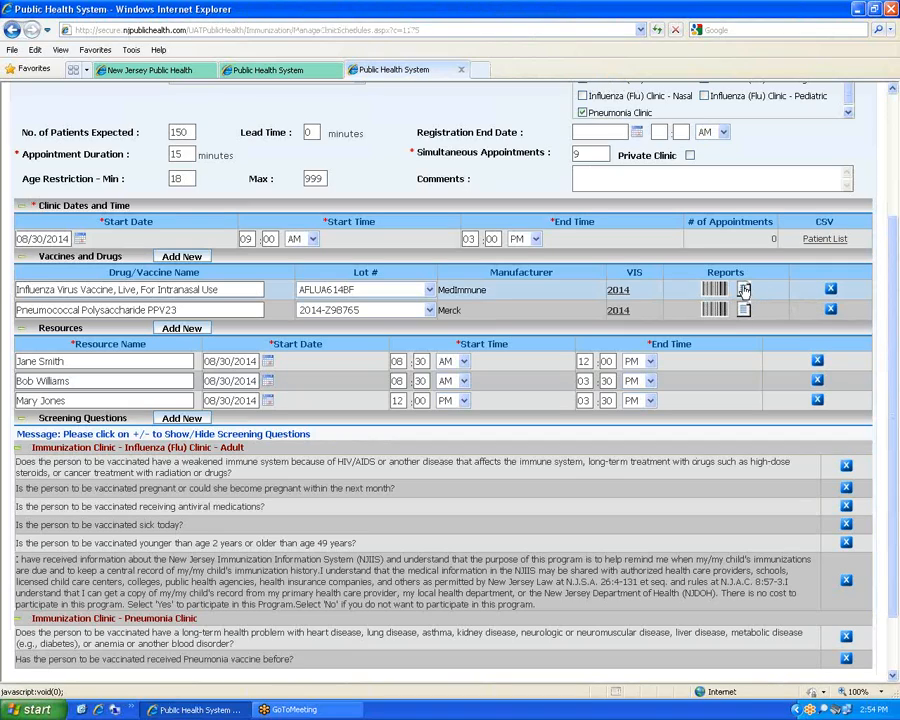
Print 5 consent forms for the Influenza (Nasal Spray) vaccine row
{"action": "left_click", "coordinate": [744, 290]}
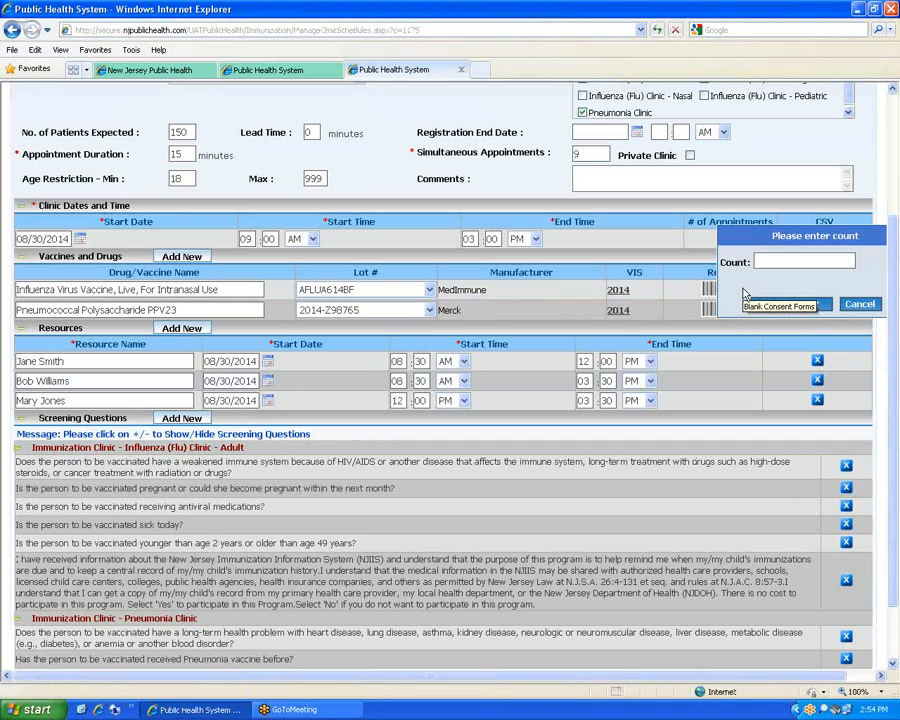
{"action": "left_click", "coordinate": [791, 260]}
{"action": "type", "text": "5"}
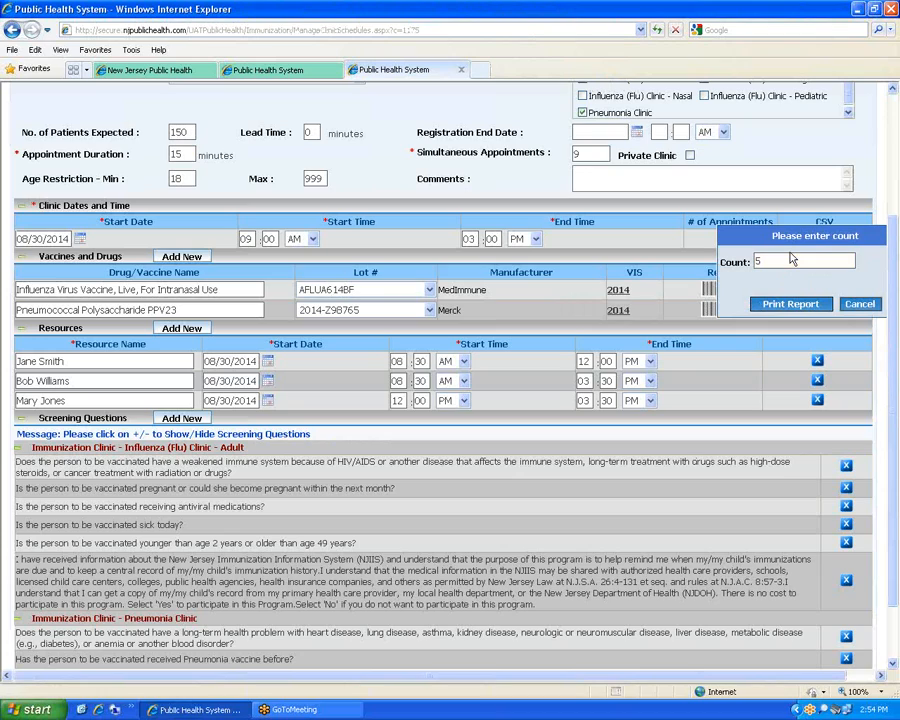
{"action": "left_click", "coordinate": [790, 303]}
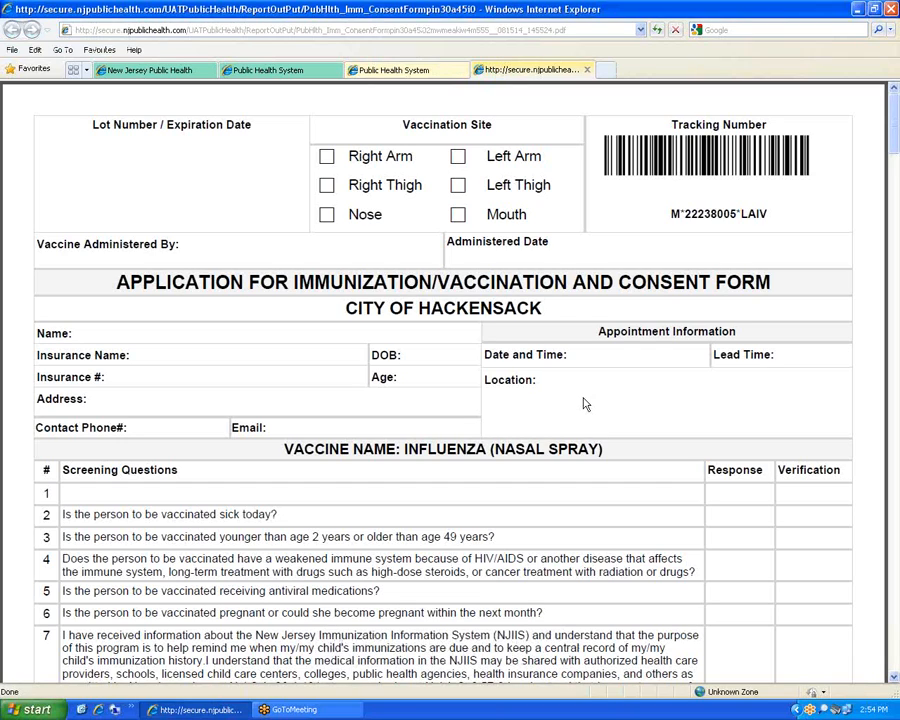
Scroll through the 5-page Influenza (Nasal Spray) consent form PDF, then close its tab
{"action": "scroll", "coordinate": [584, 403], "scroll_direction": "down", "scroll_amount": 10}
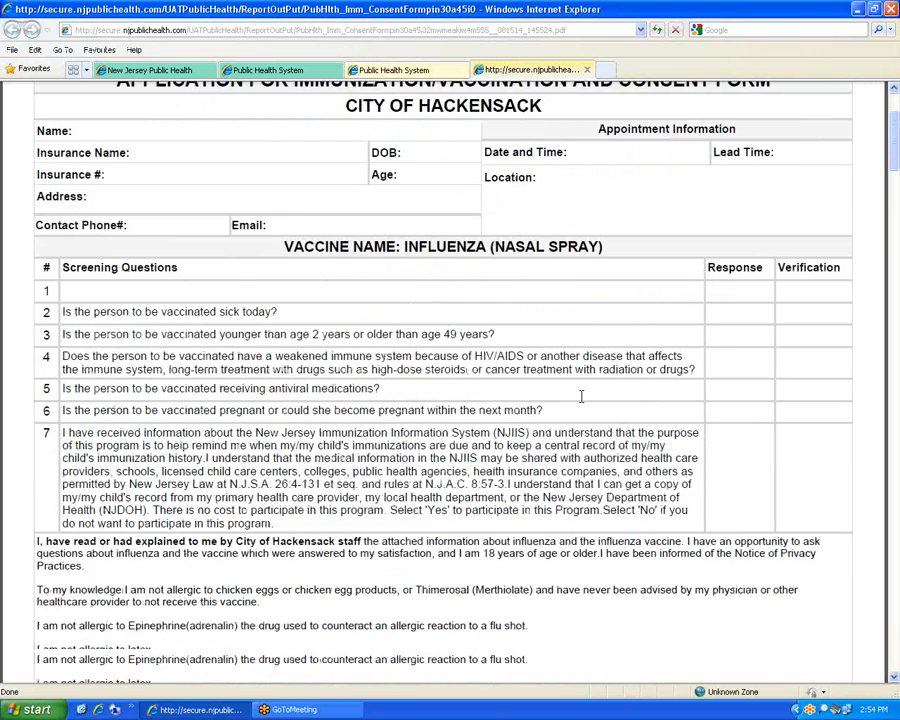
{"action": "scroll", "coordinate": [580, 395], "scroll_direction": "up", "scroll_amount": 10}
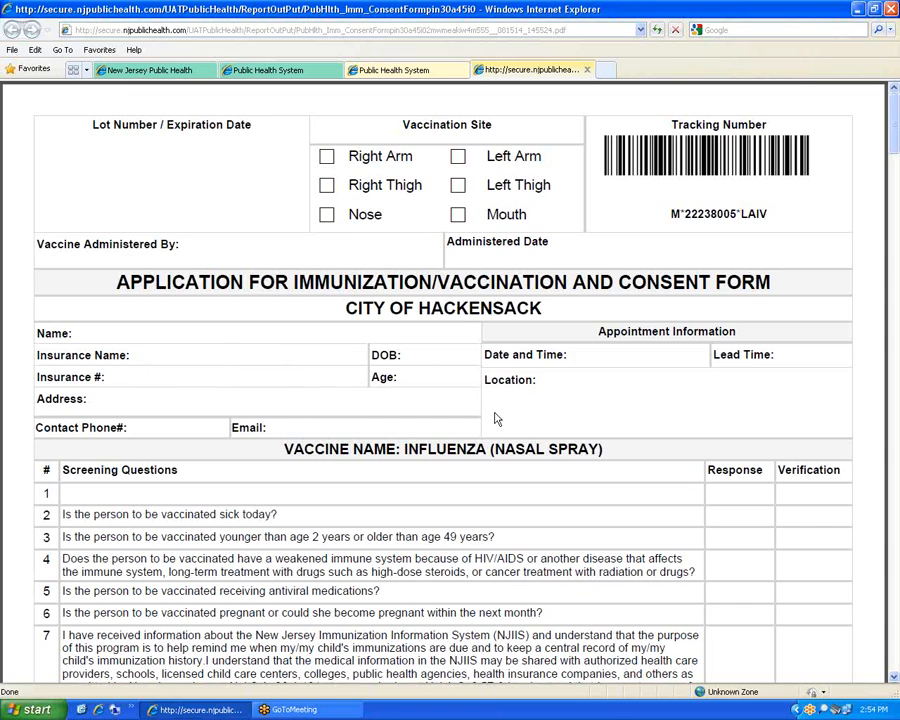
{"action": "scroll", "coordinate": [450, 428], "scroll_direction": "down", "scroll_amount": 2}
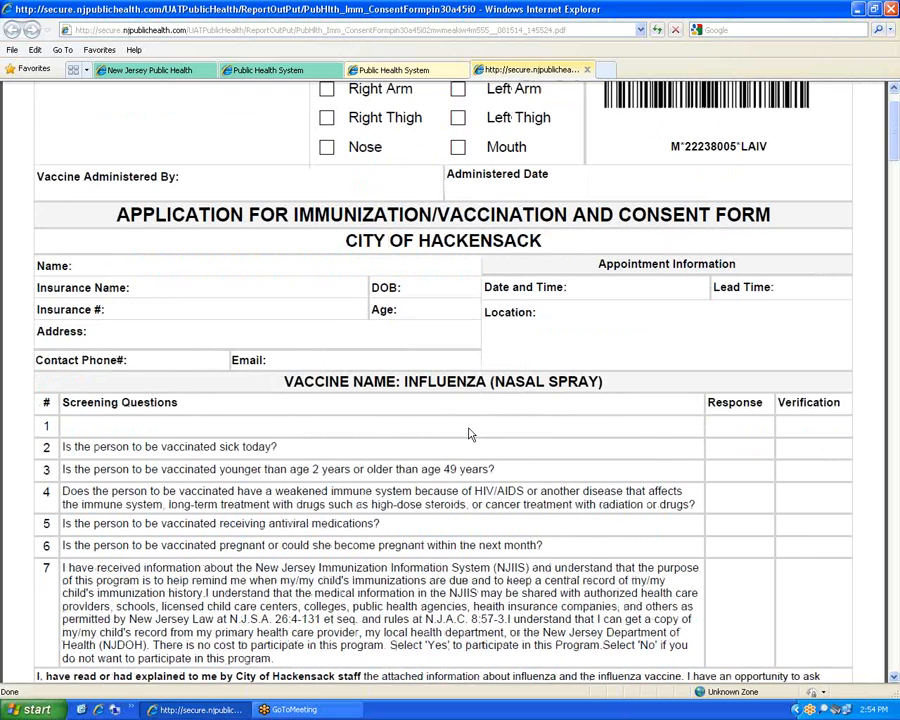
{"action": "scroll", "coordinate": [214, 310], "scroll_direction": "down", "scroll_amount": 3}
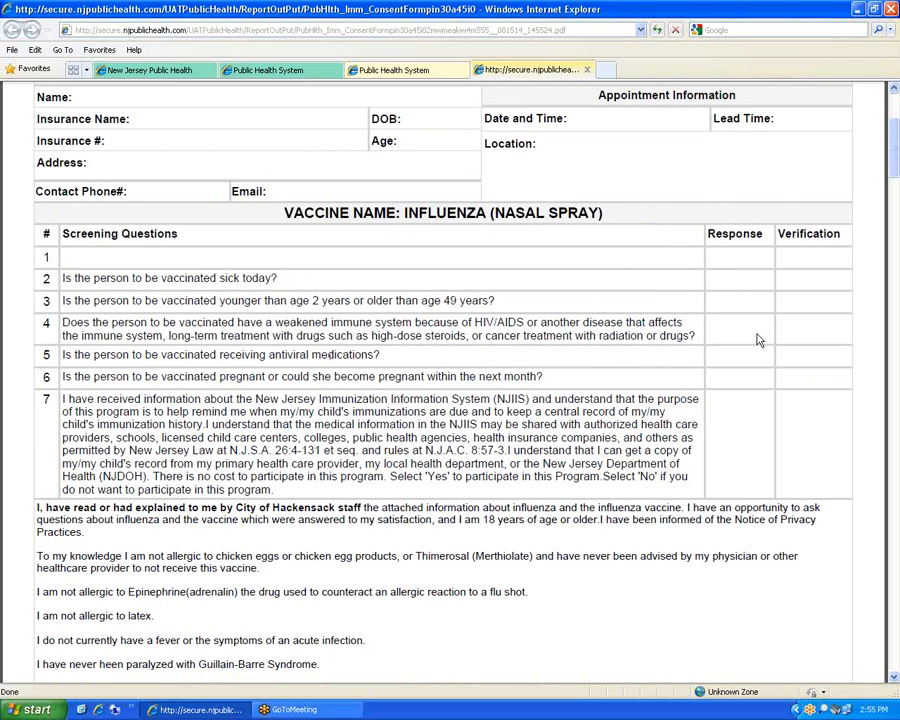
{"action": "scroll", "coordinate": [745, 337], "scroll_direction": "down", "scroll_amount": 4}
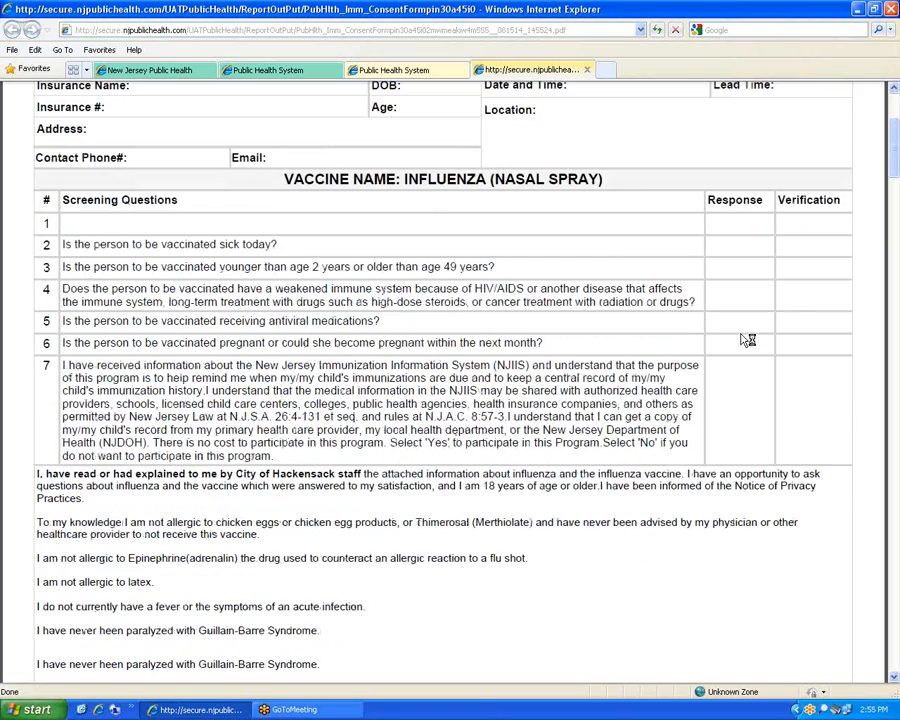
{"action": "scroll", "coordinate": [740, 332], "scroll_direction": "down", "scroll_amount": 4}
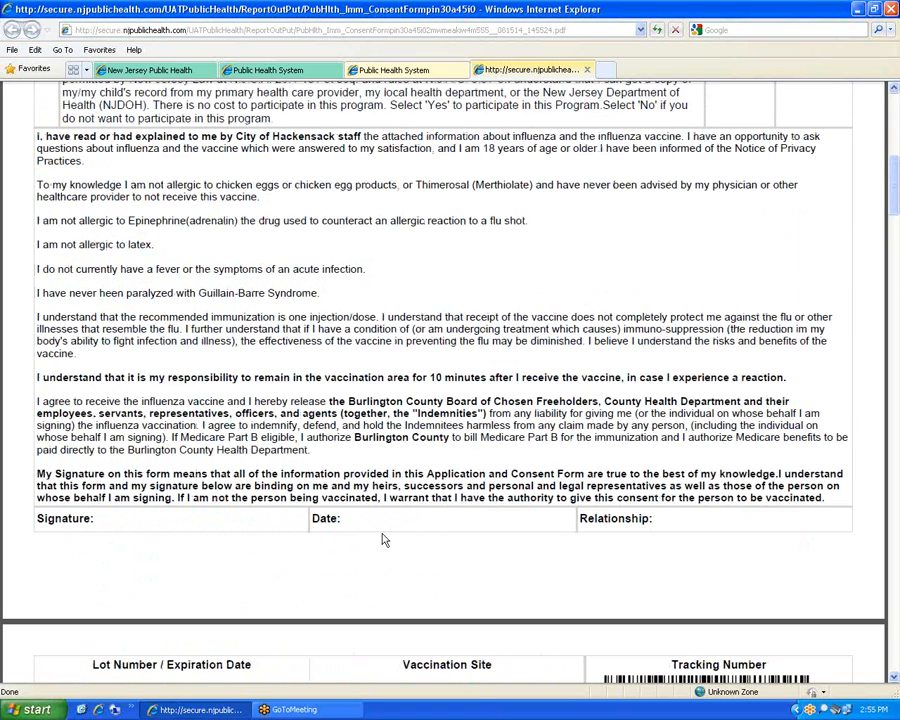
{"action": "scroll", "coordinate": [376, 514], "scroll_direction": "up", "scroll_amount": 10}
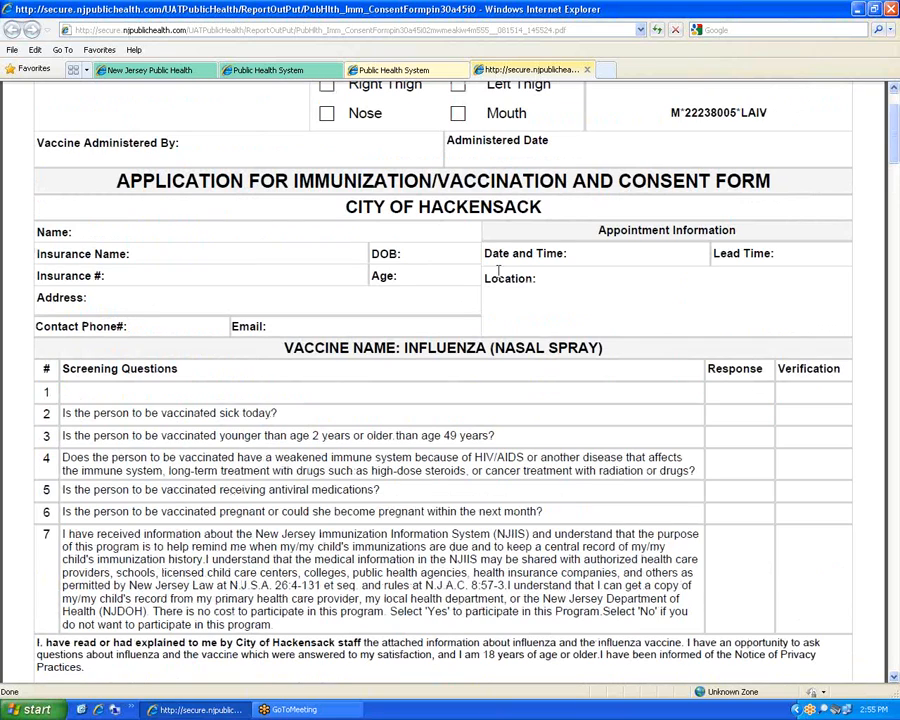
{"action": "scroll", "coordinate": [350, 190], "scroll_direction": "up", "scroll_amount": 2}
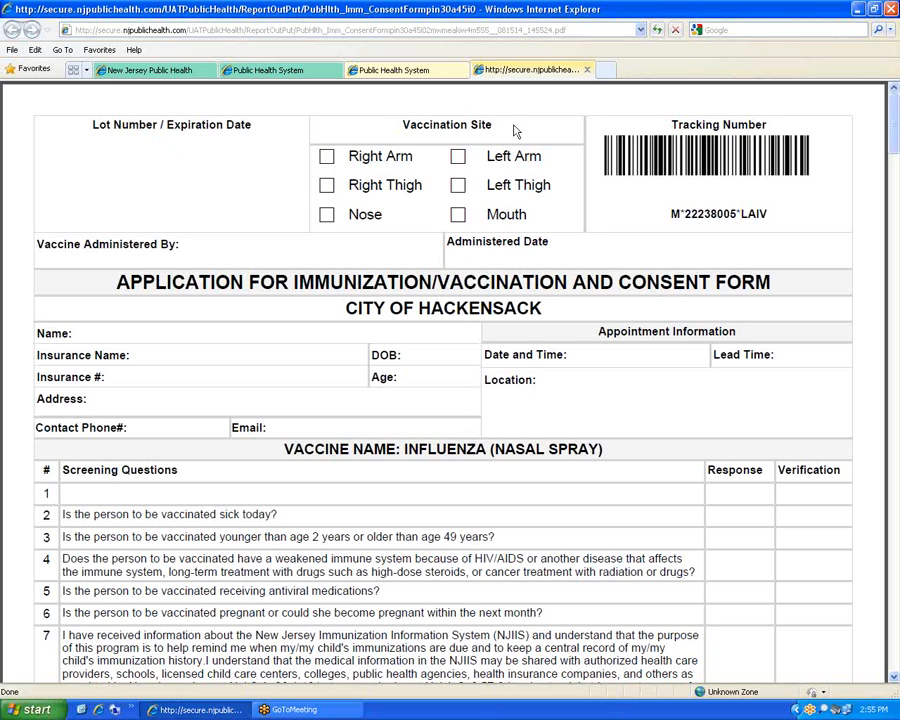
{"action": "left_click", "coordinate": [587, 70]}
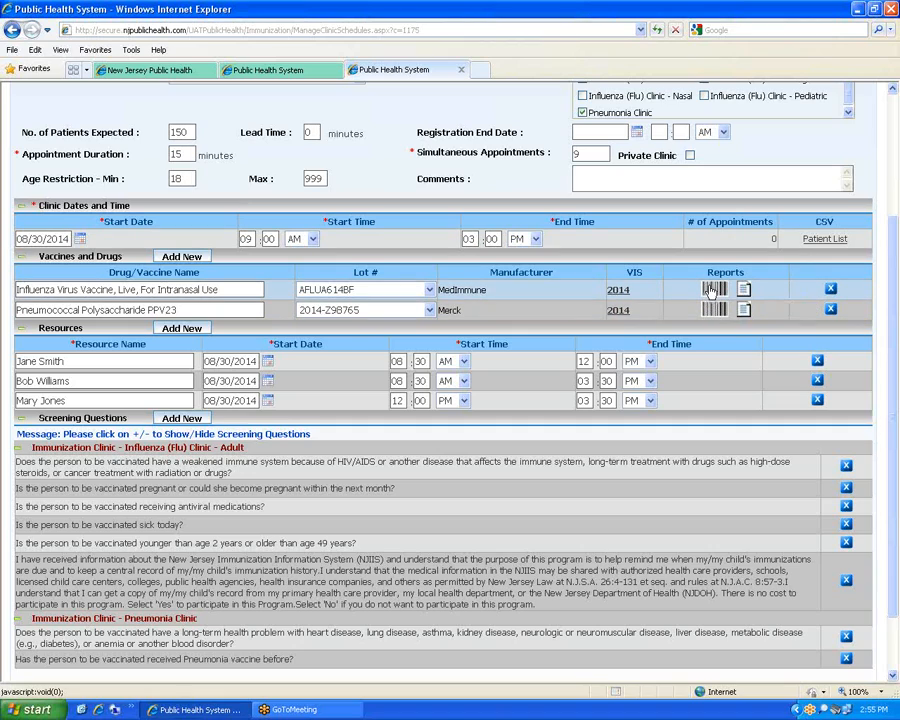
{"action": "scroll", "coordinate": [711, 290], "scroll_direction": "up", "scroll_amount": 2}
Close the earlier clinic search tab and begin a new appointment from the home page
{"action": "left_click", "coordinate": [294, 74]}
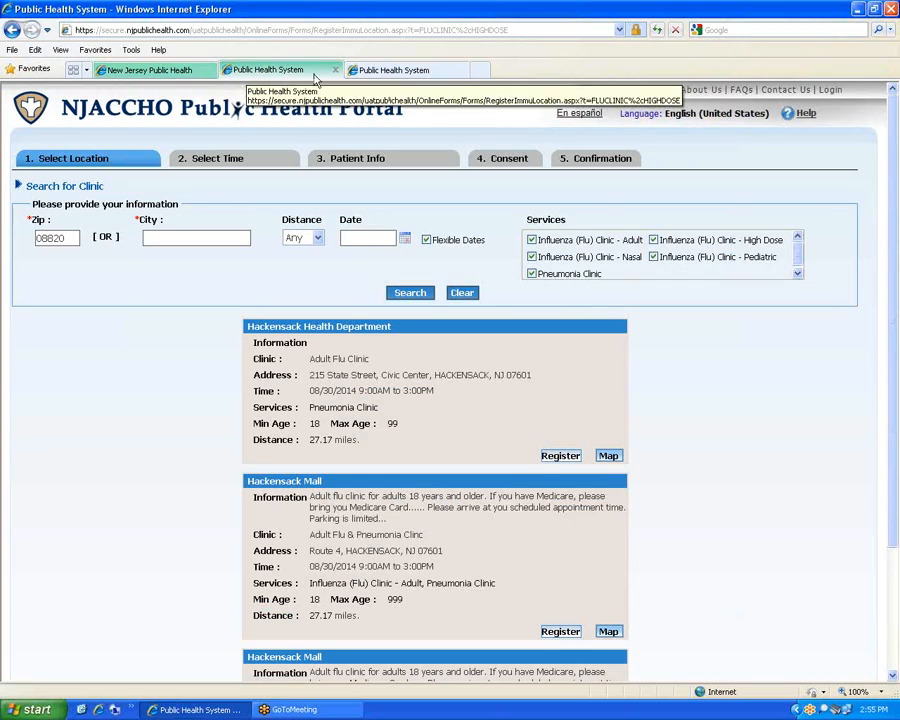
{"action": "left_click", "coordinate": [333, 71]}
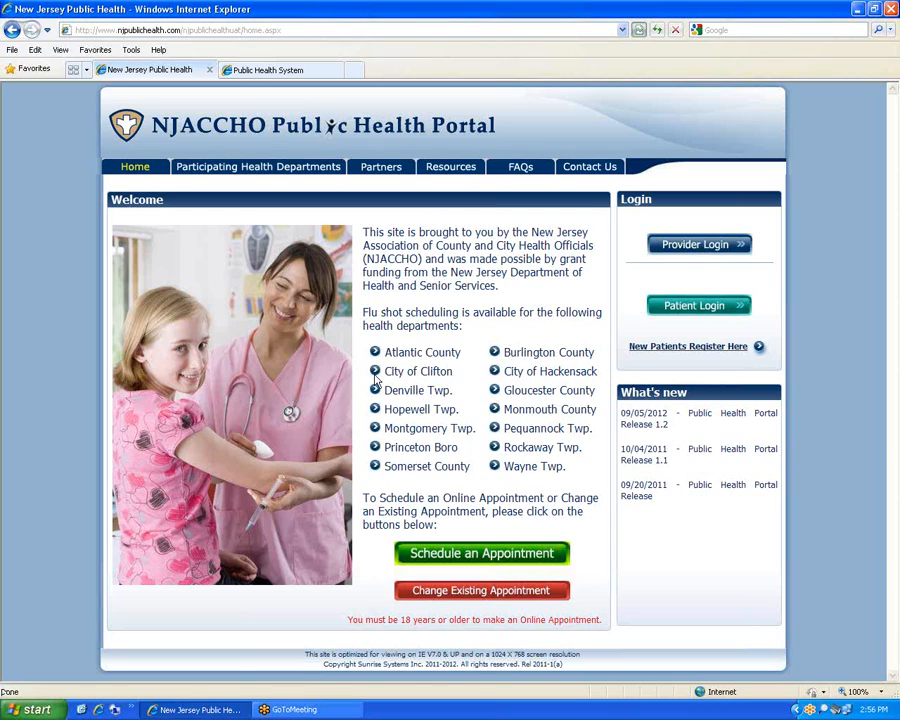
{"action": "left_click", "coordinate": [484, 553]}
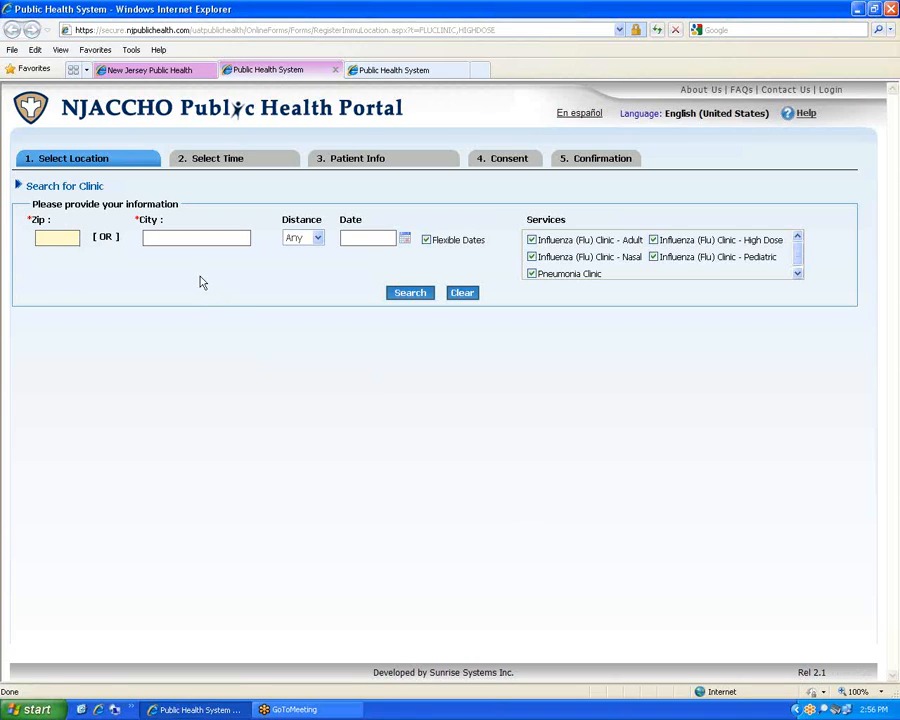
Search clinics near zip 08820 at Any distance and map the Hackensack Health Department clinic
{"action": "left_click", "coordinate": [65, 237]}
{"action": "type", "text": "08820"}
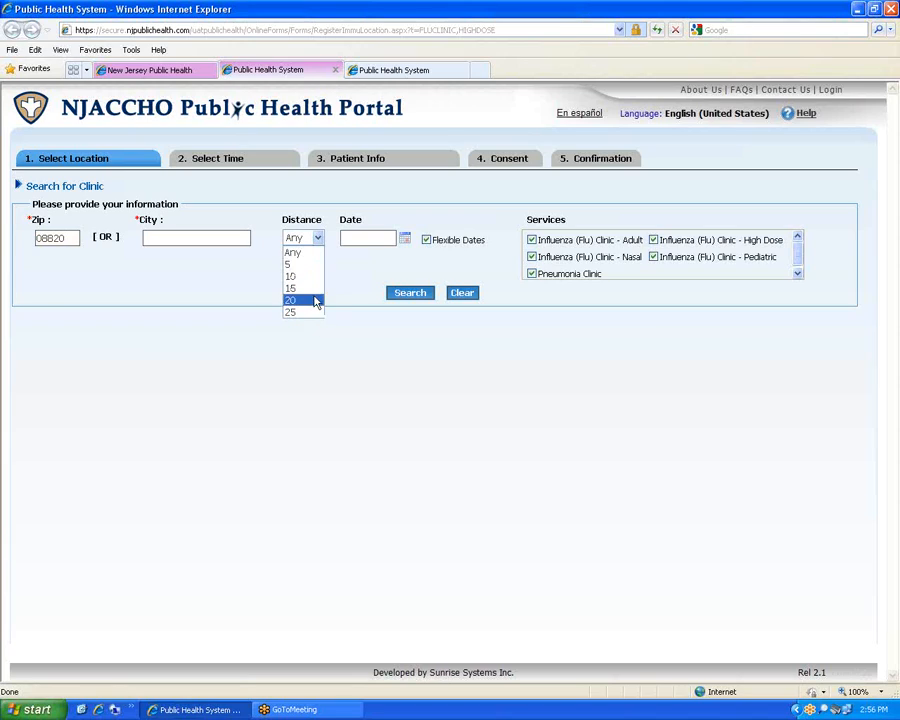
{"action": "left_click", "coordinate": [360, 238]}
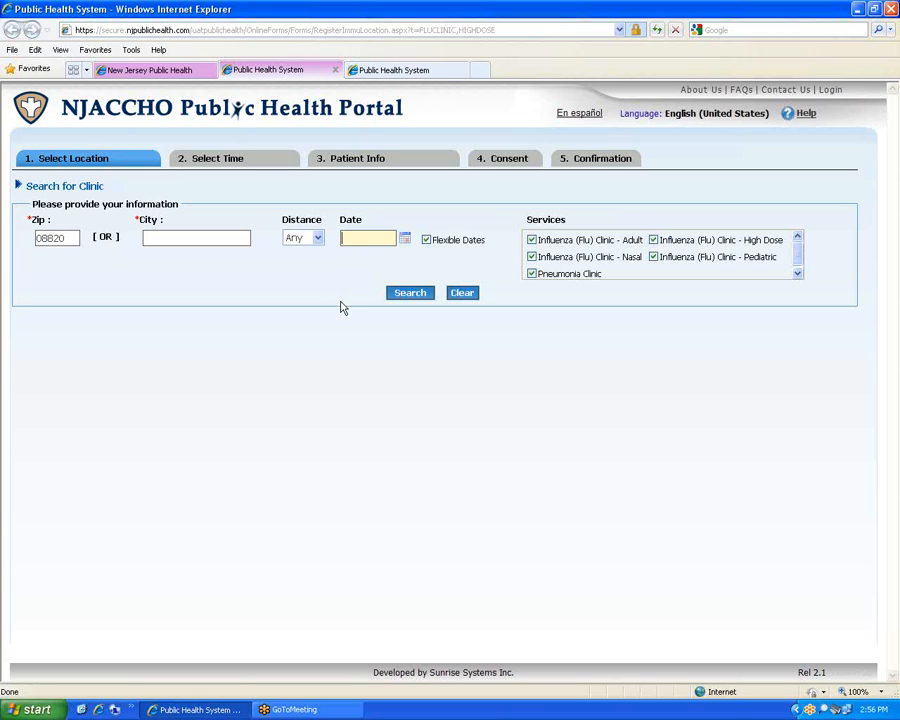
{"action": "left_click", "coordinate": [417, 296]}
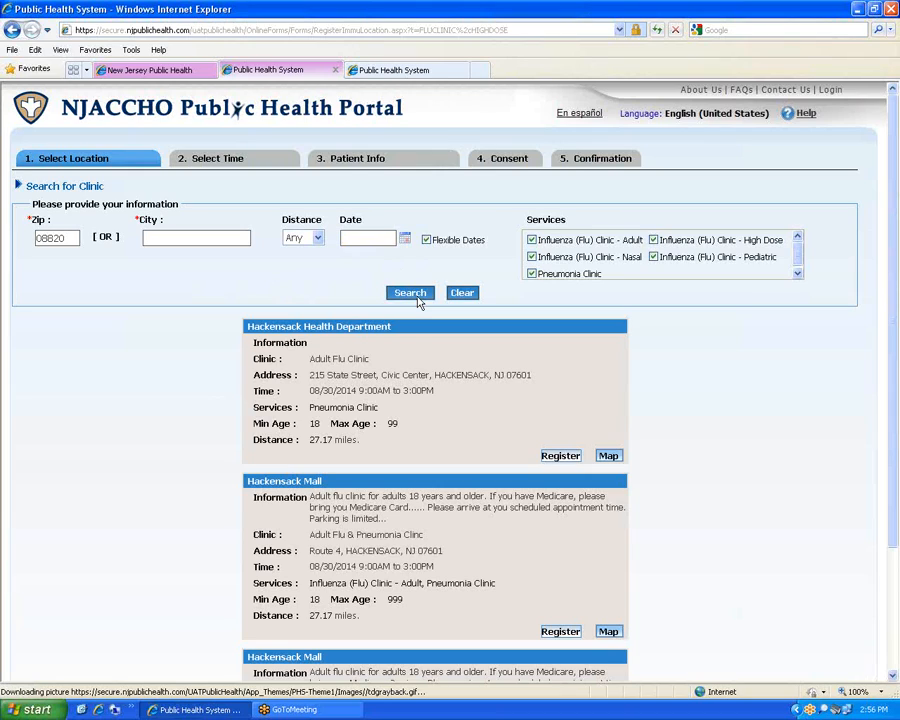
{"action": "scroll", "coordinate": [373, 330], "scroll_direction": "down", "scroll_amount": 4}
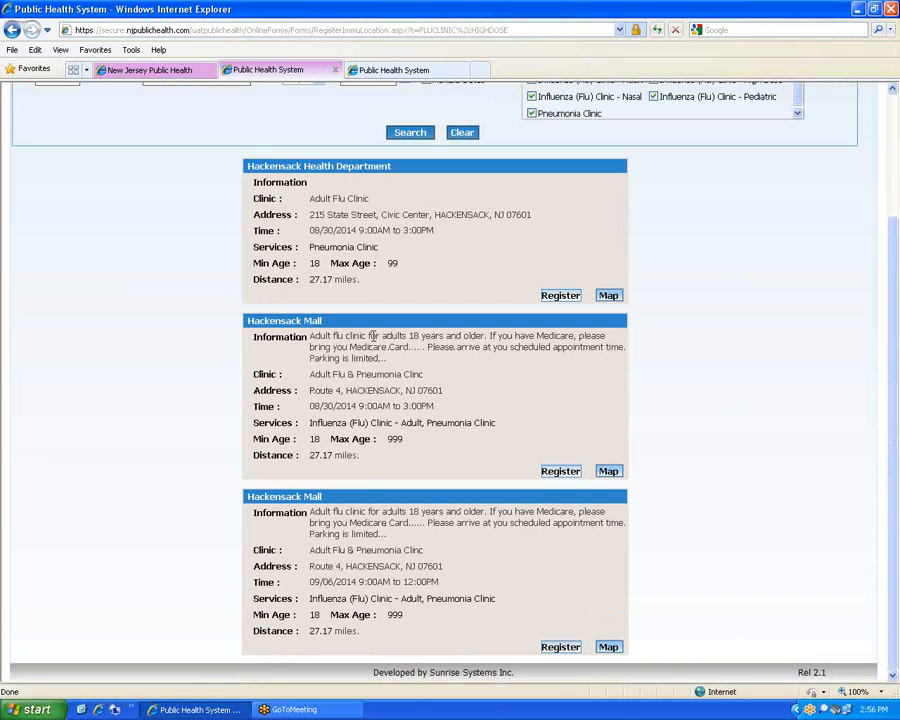
{"action": "scroll", "coordinate": [373, 336], "scroll_direction": "up", "scroll_amount": 4}
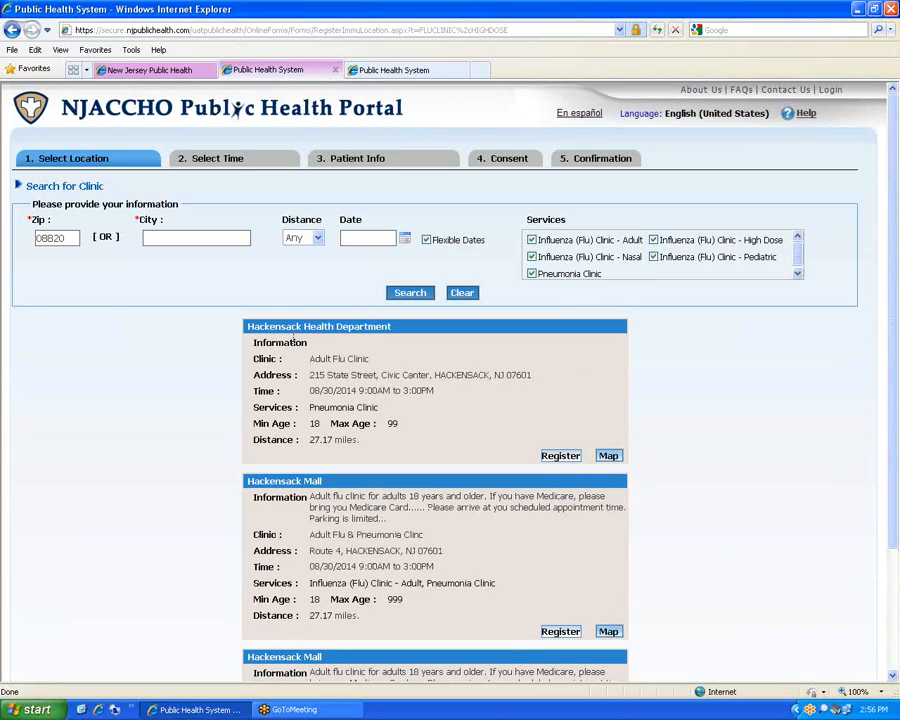
{"action": "scroll", "coordinate": [343, 340], "scroll_direction": "down", "scroll_amount": 4}
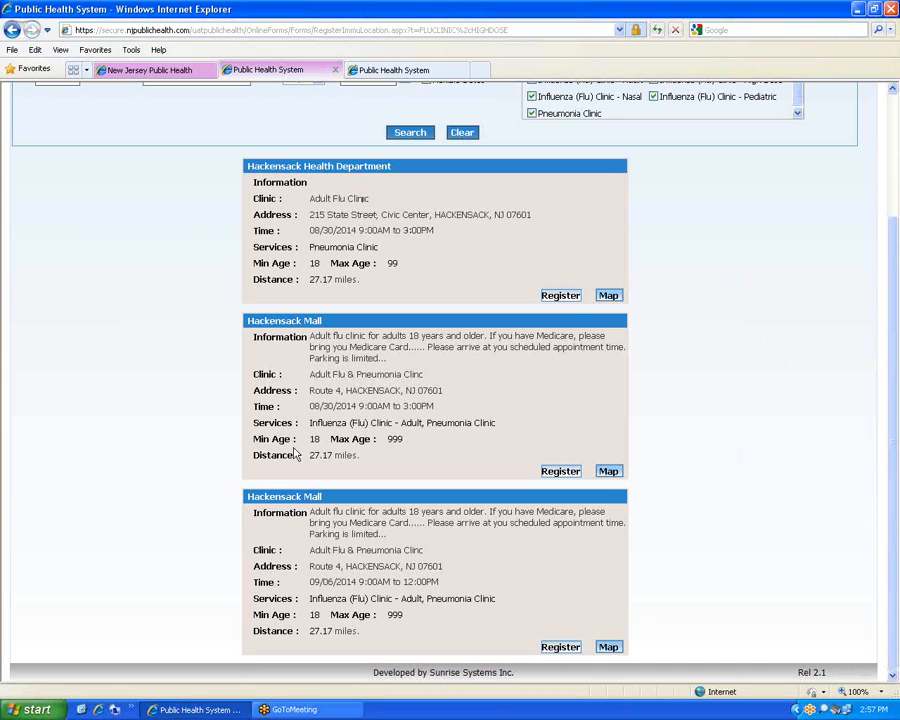
{"action": "left_click", "coordinate": [607, 295]}
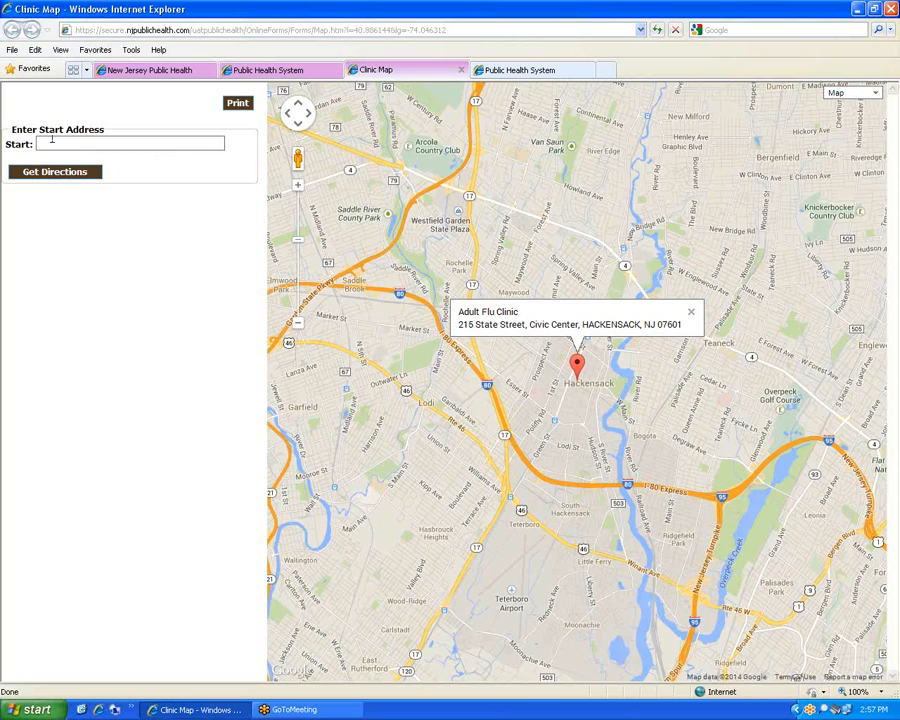
Zoom out on the 215 State Street clinic map, try Get Directions, then close the map
{"action": "scroll", "coordinate": [521, 330], "scroll_direction": "down", "scroll_amount": 1}
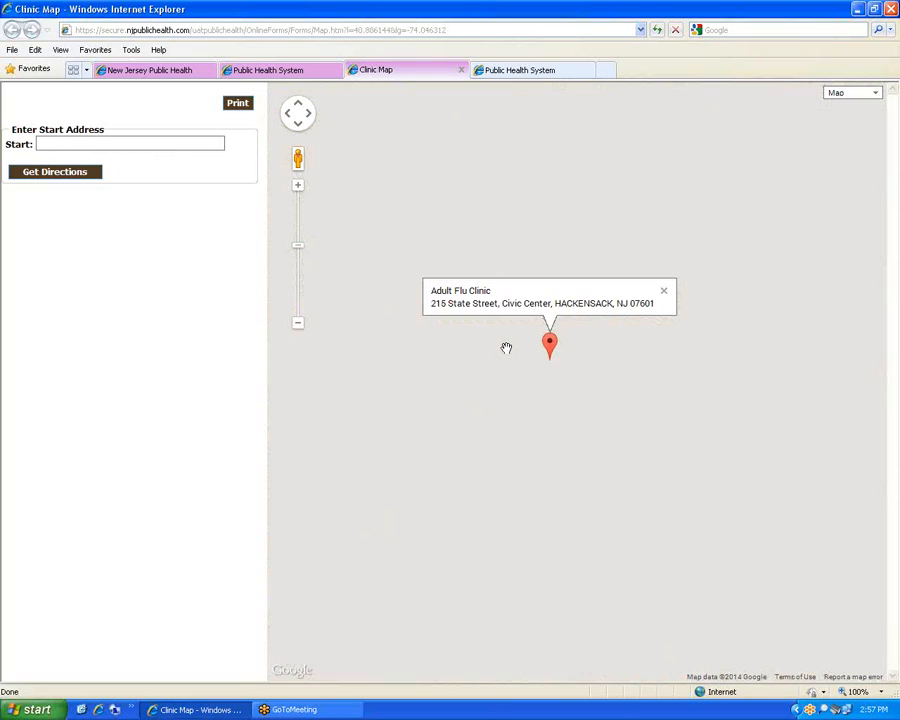
{"action": "scroll", "coordinate": [506, 348], "scroll_direction": "down", "scroll_amount": 1}
{"action": "scroll", "coordinate": [506, 348], "scroll_direction": "up", "scroll_amount": 1}
{"action": "scroll", "coordinate": [435, 340], "scroll_direction": "down", "scroll_amount": 2}
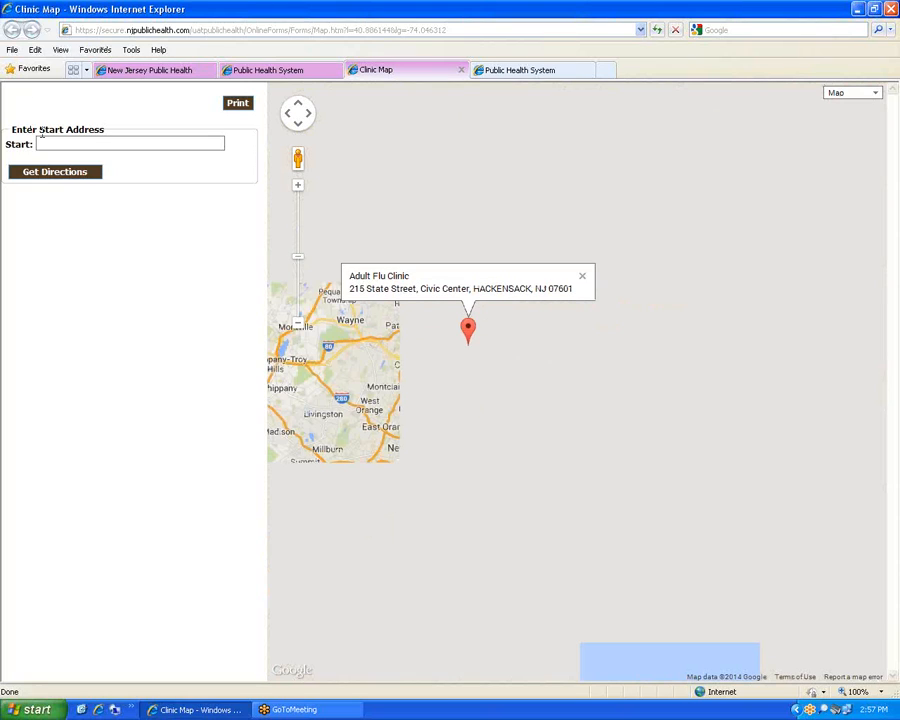
{"action": "left_click", "coordinate": [86, 178]}
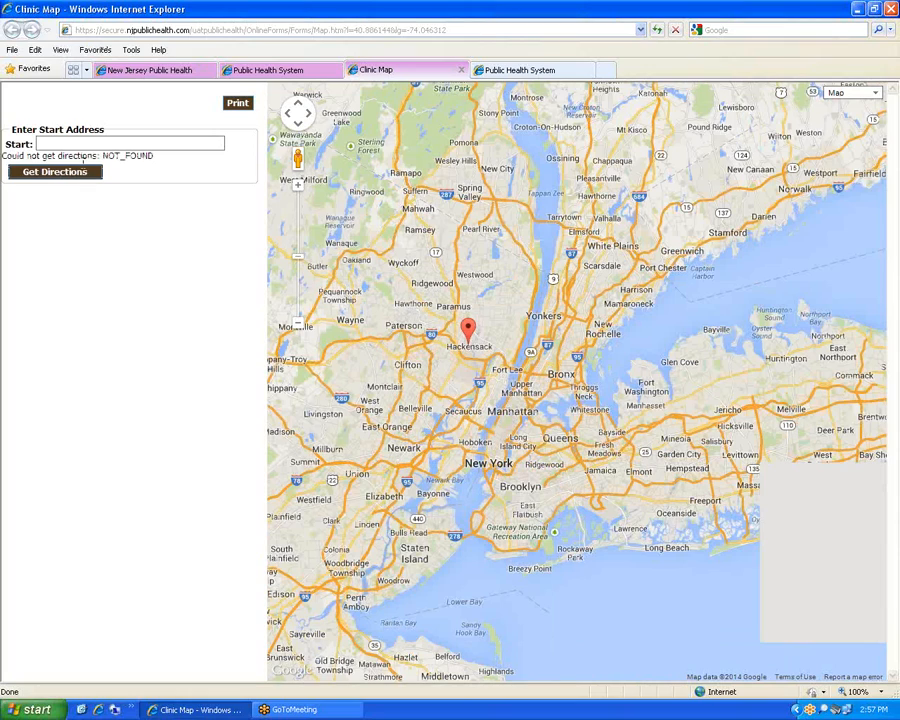
{"action": "triple_click", "coordinate": [85, 157]}
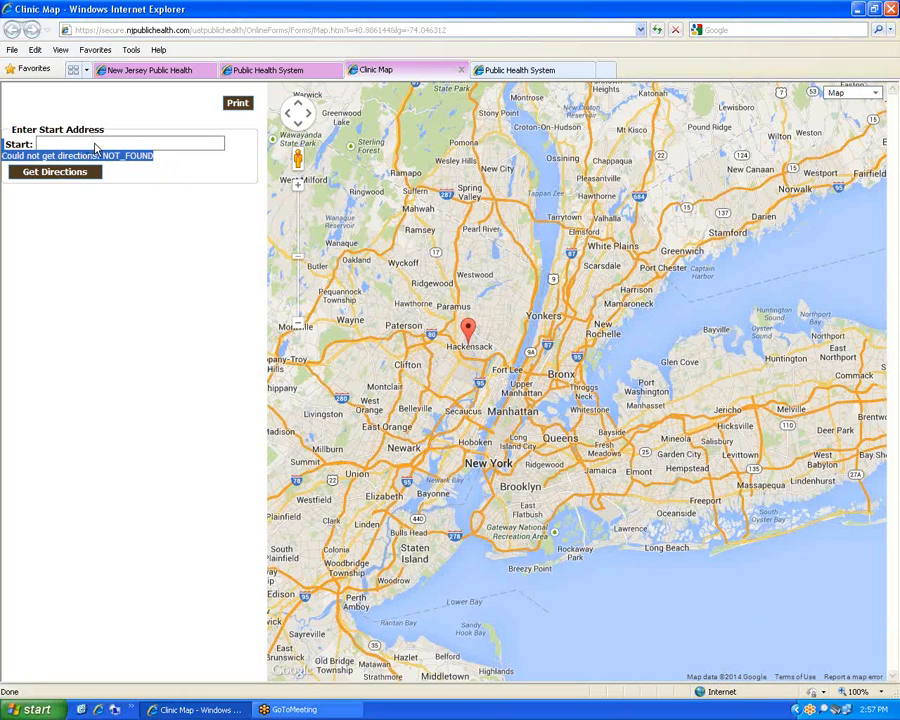
{"action": "left_click", "coordinate": [100, 147]}
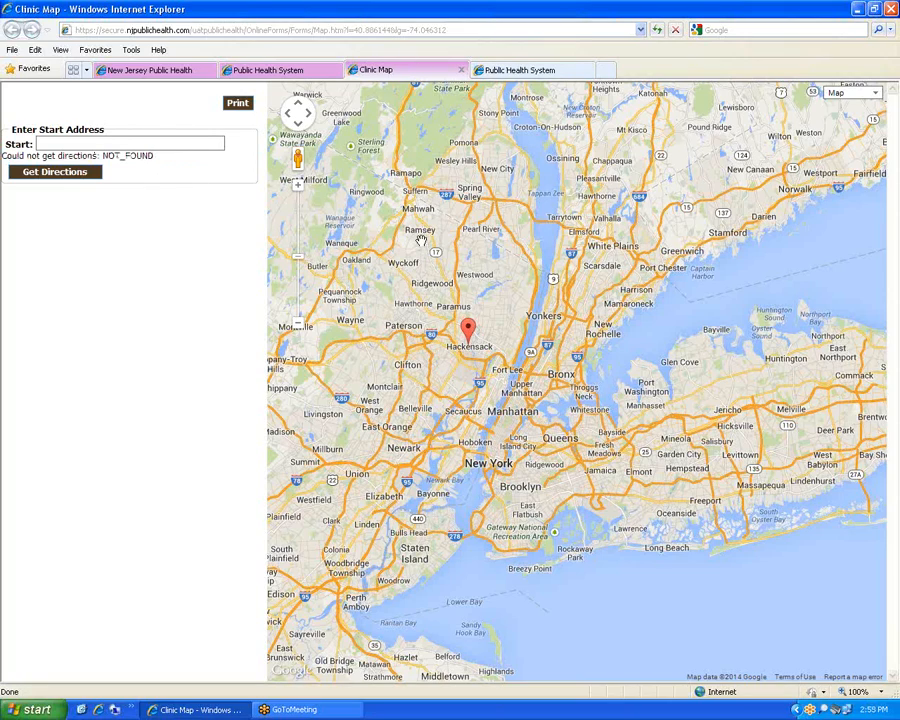
{"action": "left_click_drag", "start_coordinate": [494, 296], "coordinate": [635, 282]}
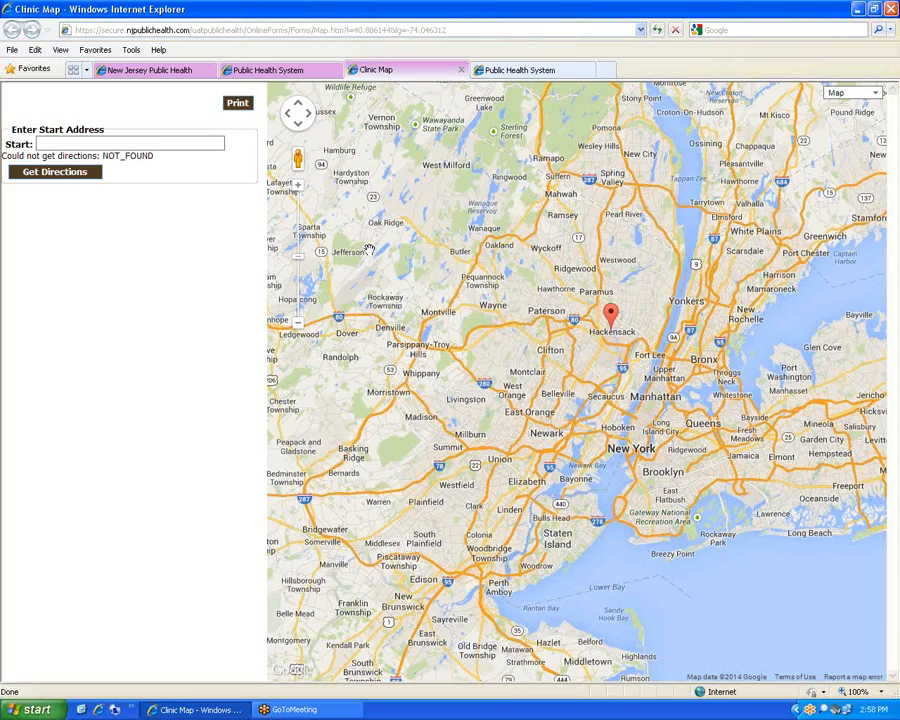
{"action": "left_click", "coordinate": [462, 72]}
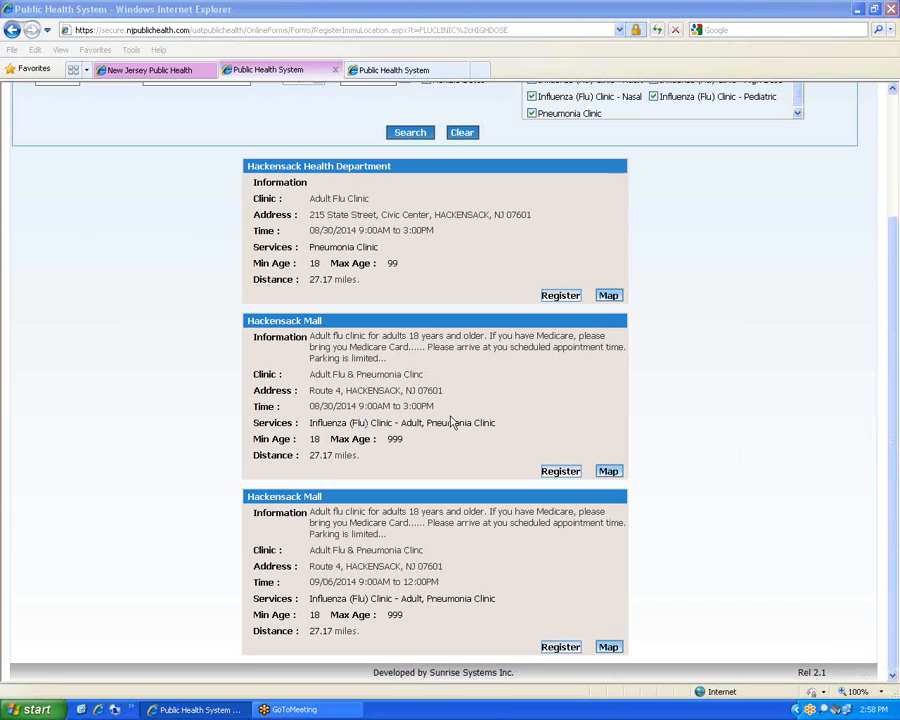
Register for the second result, the Hackensack Mall clinic on 08/30/2014
{"action": "left_click", "coordinate": [558, 473]}
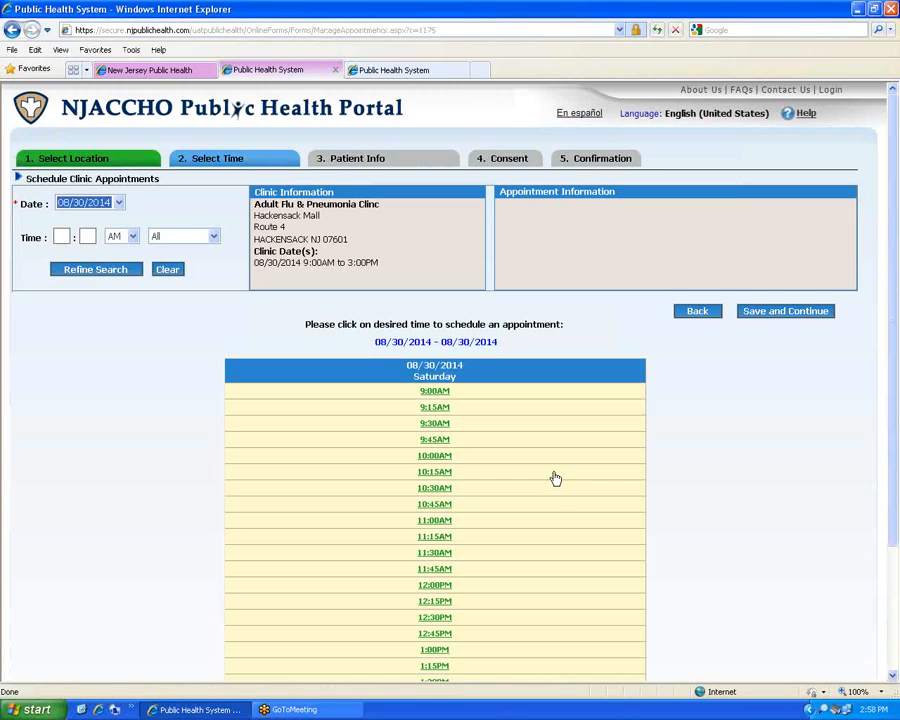
Choose the 10:45AM slot on 08/30/2014 and save to continue to Patient Info
{"action": "scroll", "coordinate": [554, 476], "scroll_direction": "down", "scroll_amount": 3}
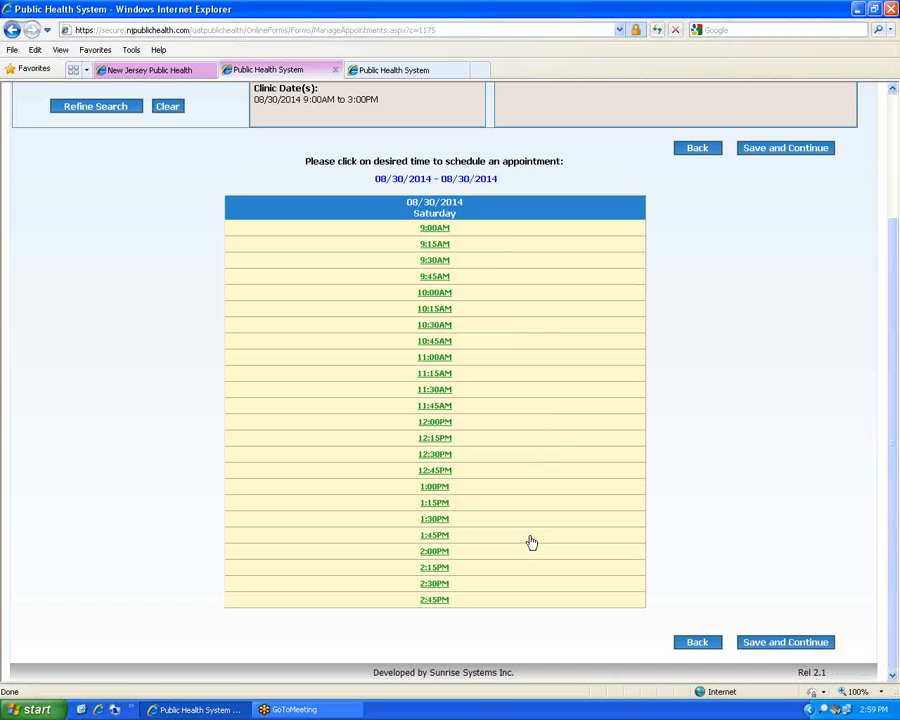
{"action": "left_click", "coordinate": [435, 326]}
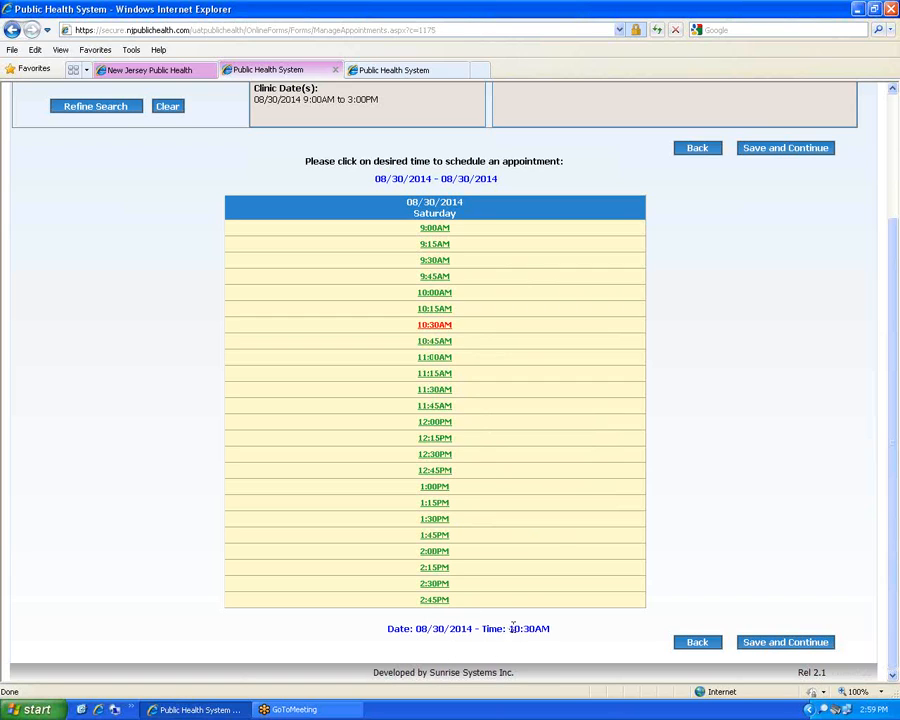
{"action": "scroll", "coordinate": [578, 545], "scroll_direction": "up", "scroll_amount": 3}
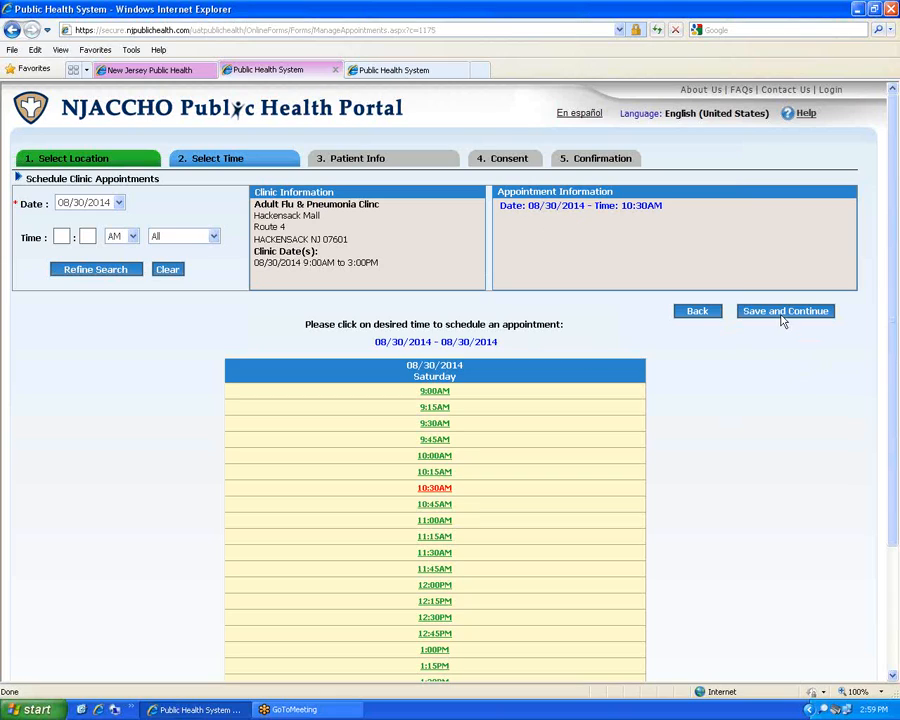
{"action": "left_click", "coordinate": [440, 507]}
{"action": "left_click", "coordinate": [772, 314]}
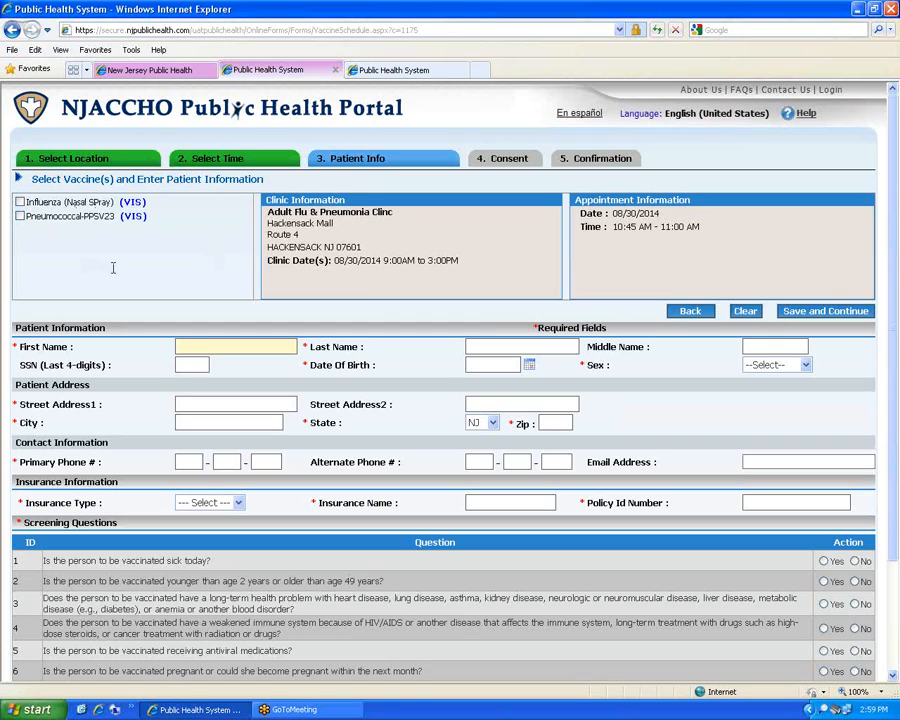
Choose Influenza (Nasal Spray); enter the patient's name, SSN last four, birth date and sex Male
{"action": "left_click", "coordinate": [20, 202]}
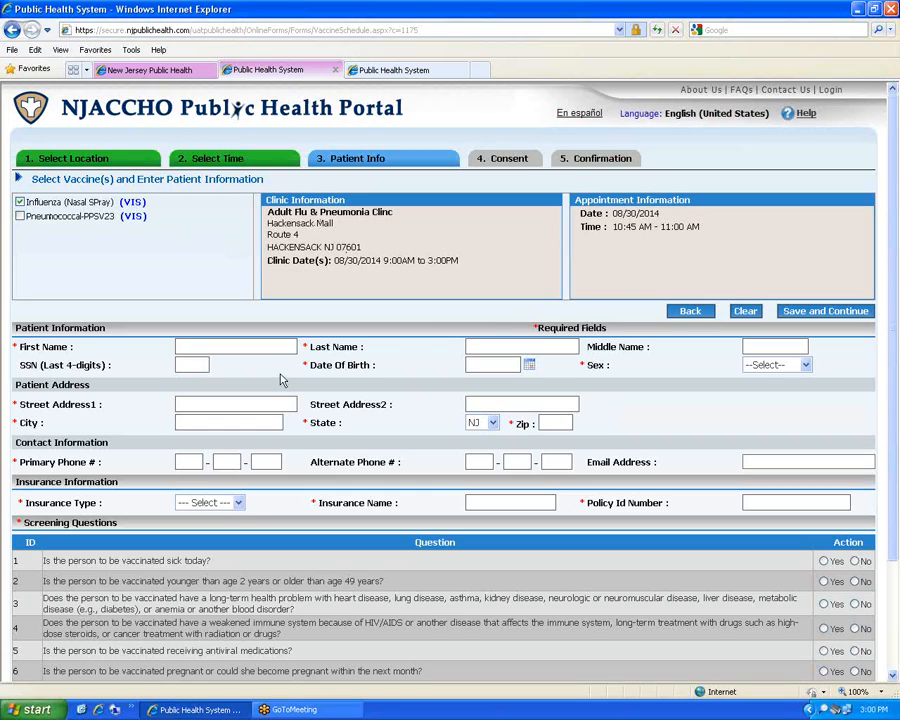
{"action": "left_click", "coordinate": [247, 345]}
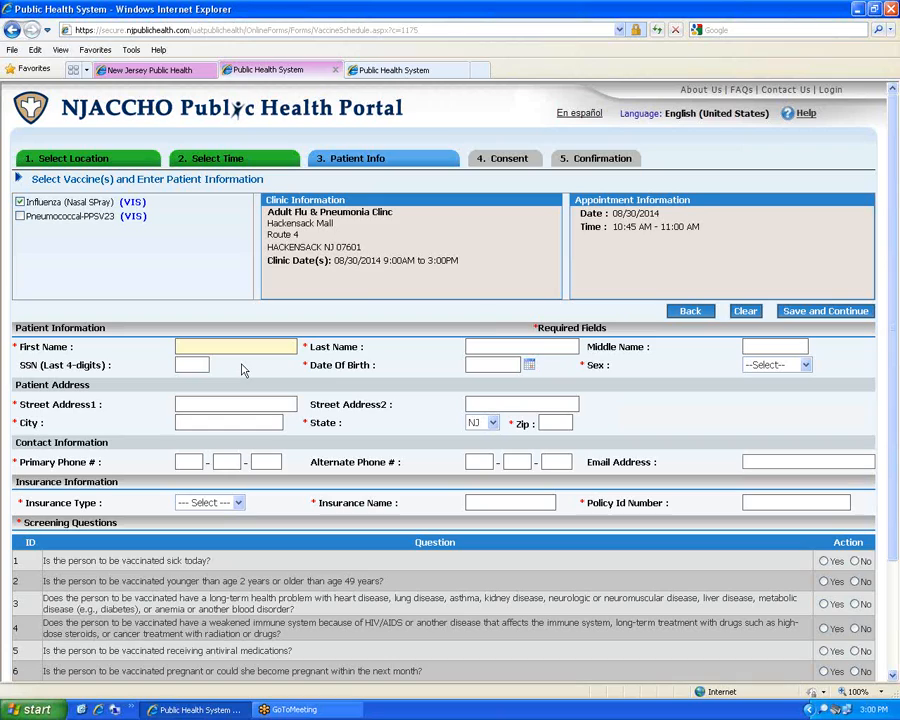
{"action": "key", "text": "Tab"}
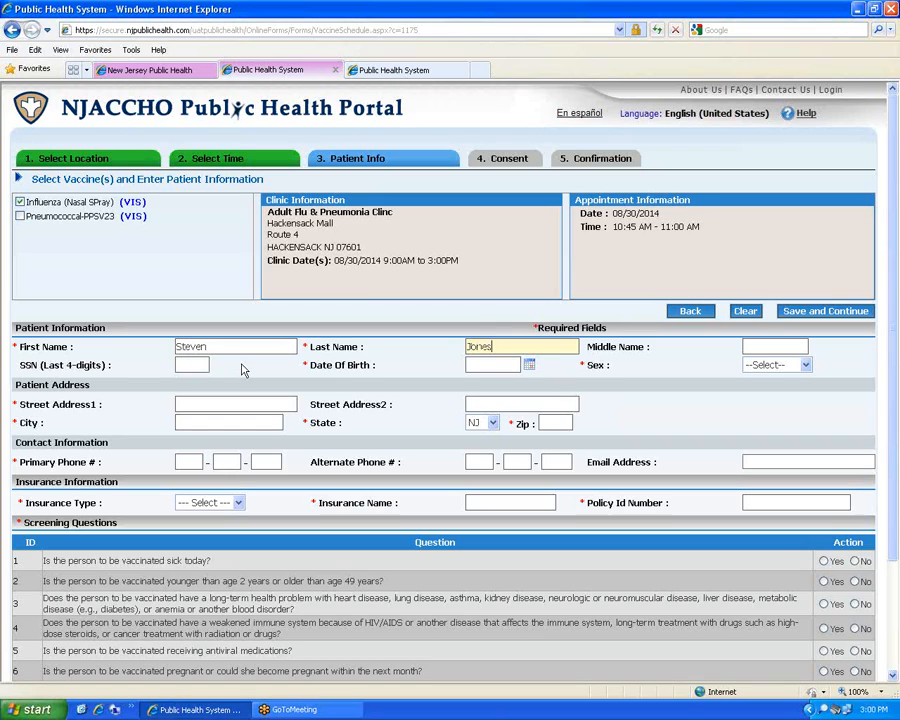
{"action": "key", "text": "Tab"}
{"action": "key", "text": "Tab"}
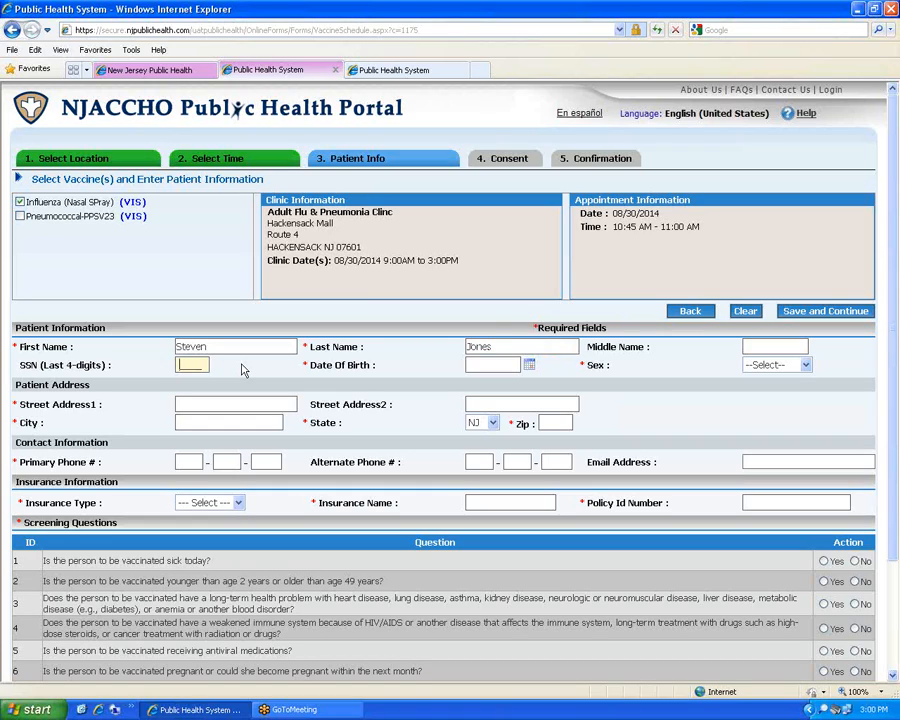
{"action": "key", "text": "Tab"}
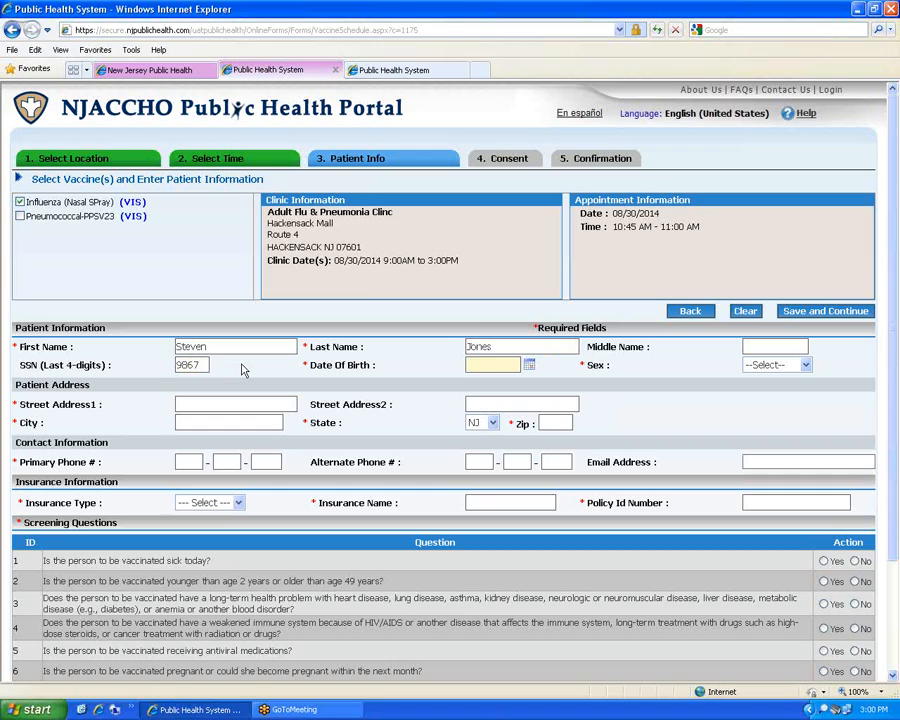
{"action": "key", "text": "Tab"}
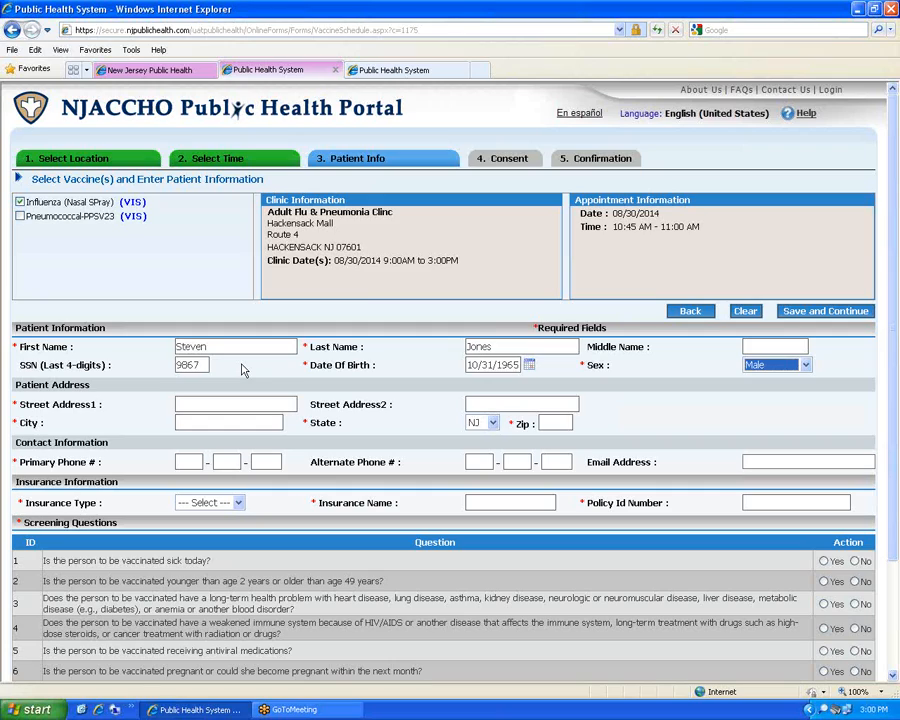
Enter the patient's street address, city and zip code, keeping the state as NJ
{"action": "left_click", "coordinate": [213, 403]}
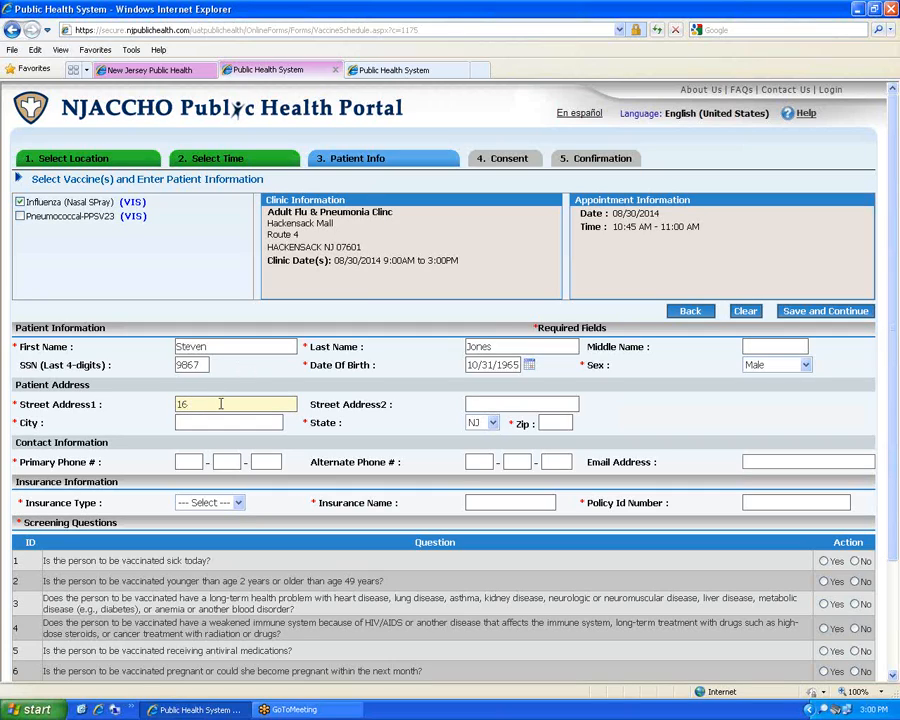
{"action": "key", "text": "Tab"}
{"action": "key", "text": "Tab"}
{"action": "type", "text": "Metuc"}
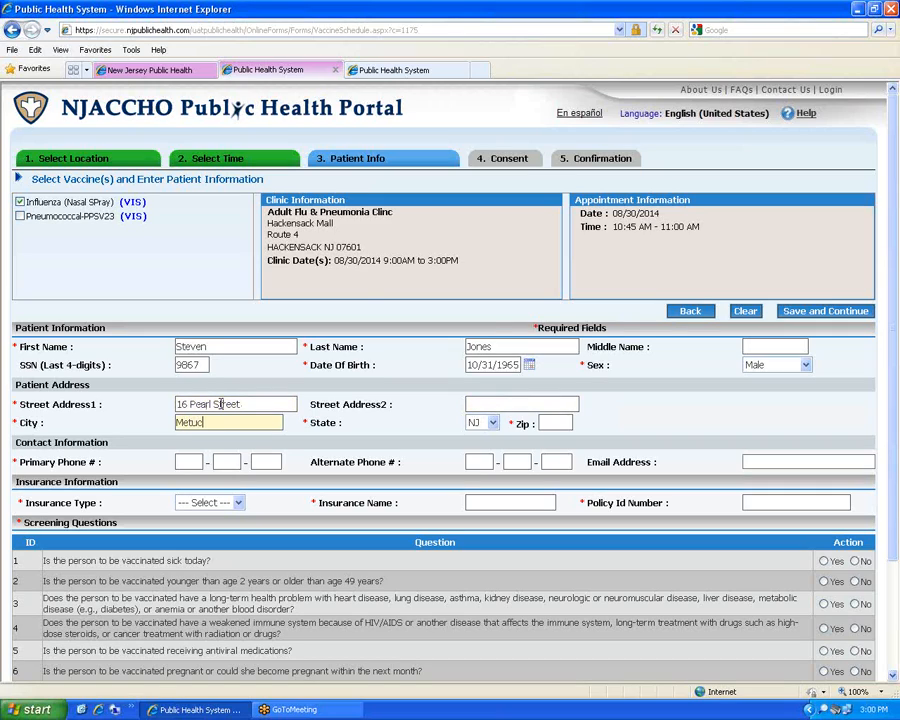
{"action": "type", "text": "hen"}
{"action": "key", "text": "Tab"}
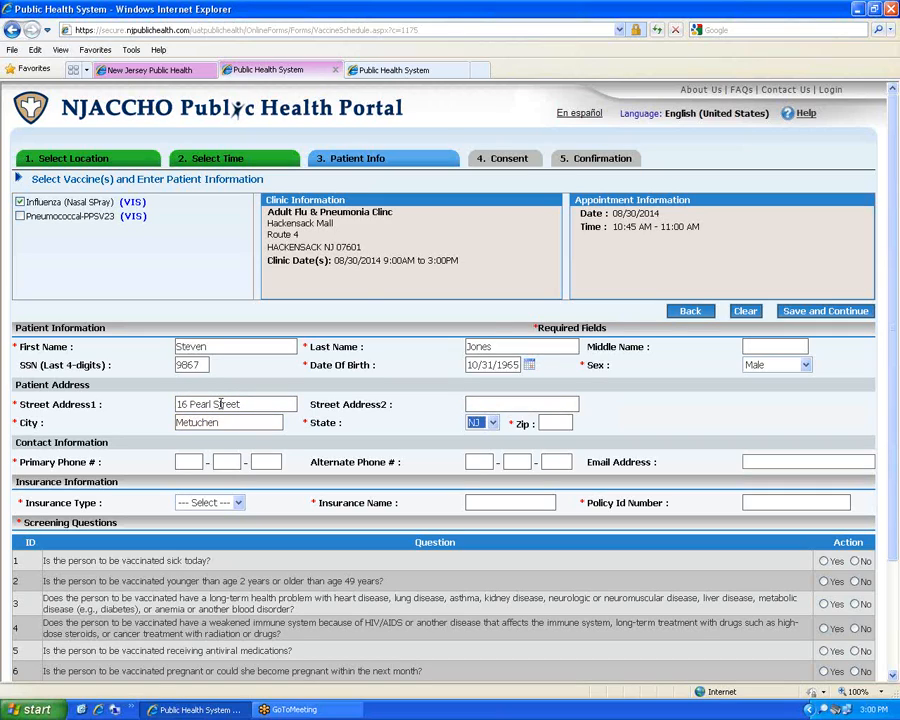
{"action": "key", "text": "Tab"}
{"action": "type", "text": "08840"}
Enter the patient's primary phone number and e-mail address, and set Insurance Type to NONE
{"action": "key", "text": "Tab"}
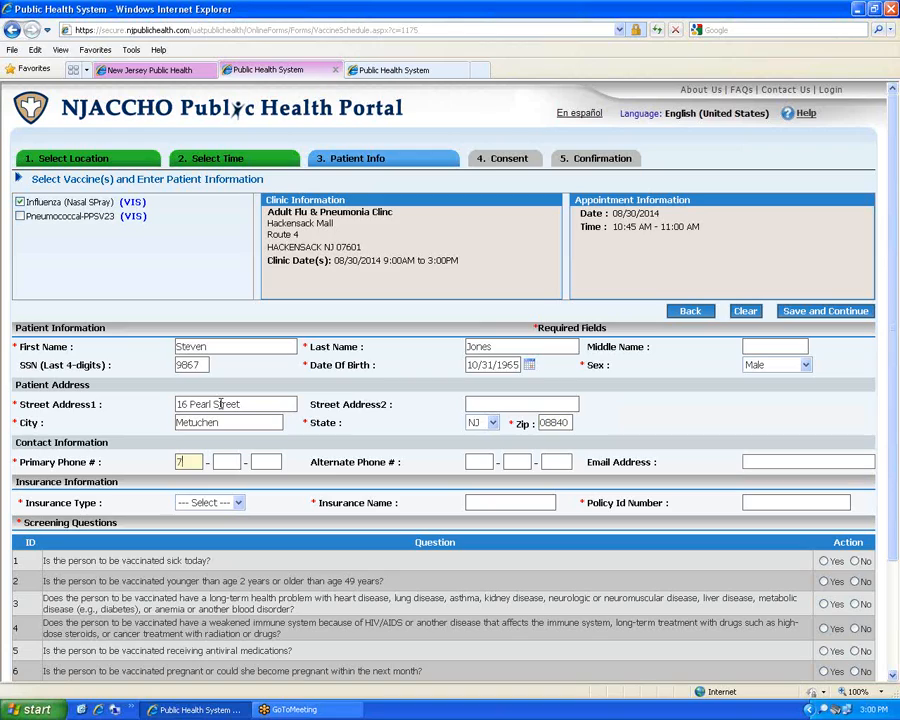
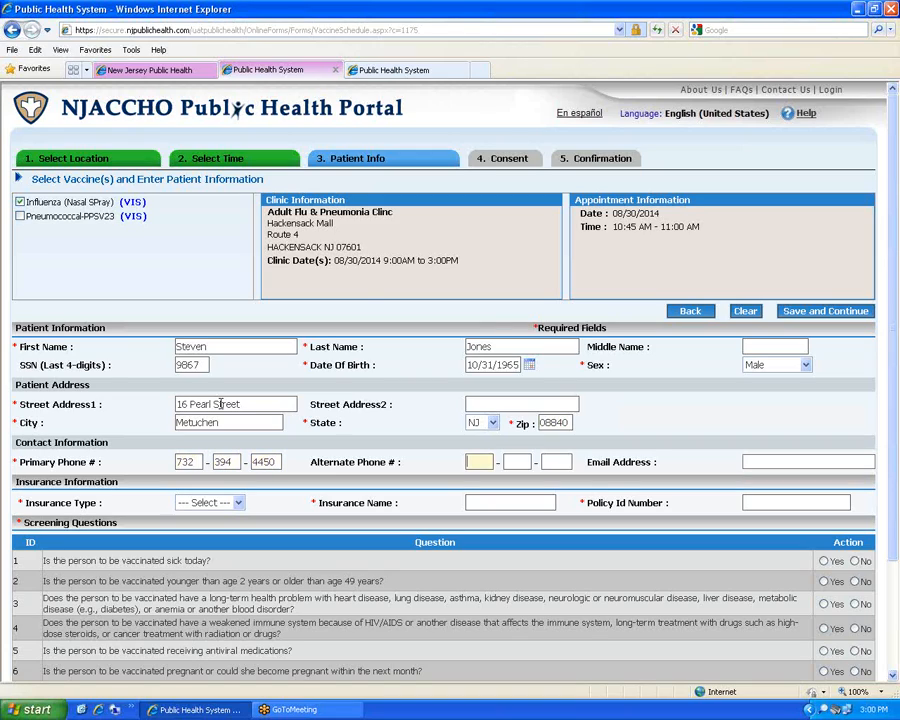
{"action": "key", "text": "Tab"}
{"action": "key", "text": "Tab"}
{"action": "key", "text": "Tab"}
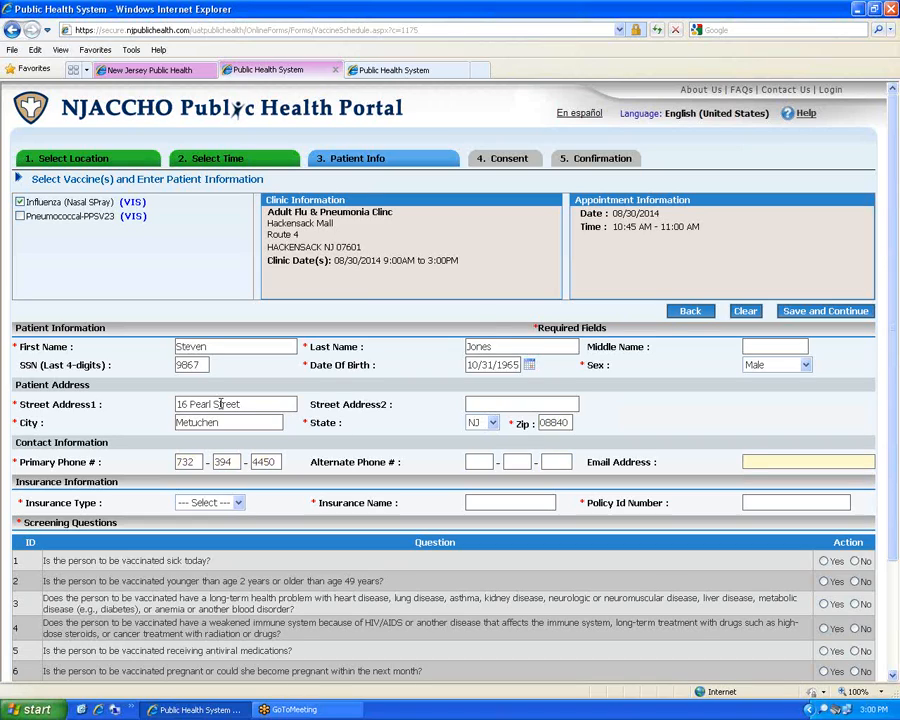
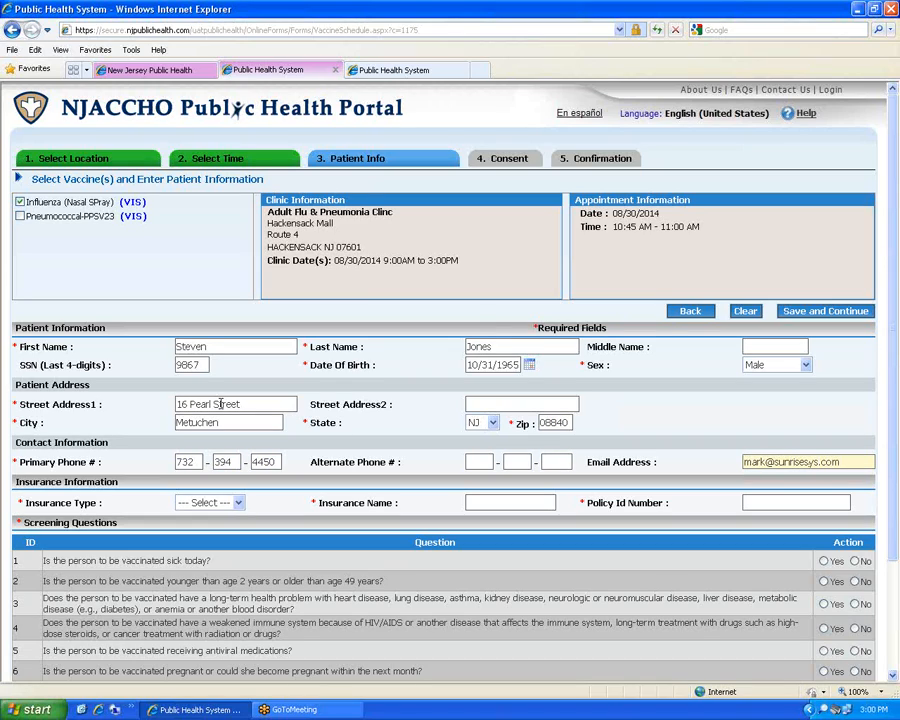
{"action": "left_click", "coordinate": [234, 502]}
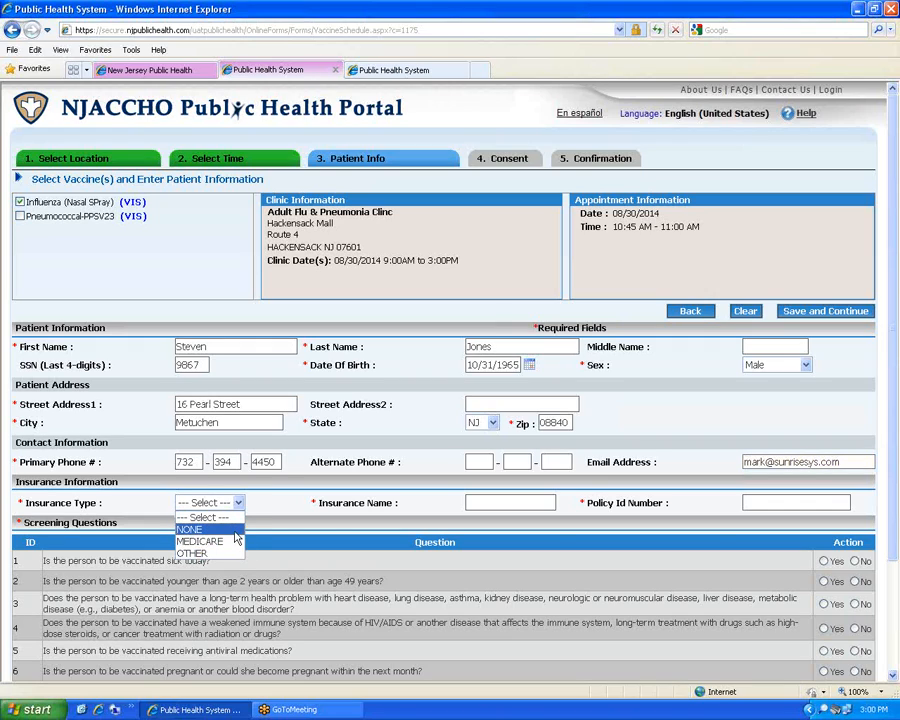
{"action": "left_click", "coordinate": [235, 532]}
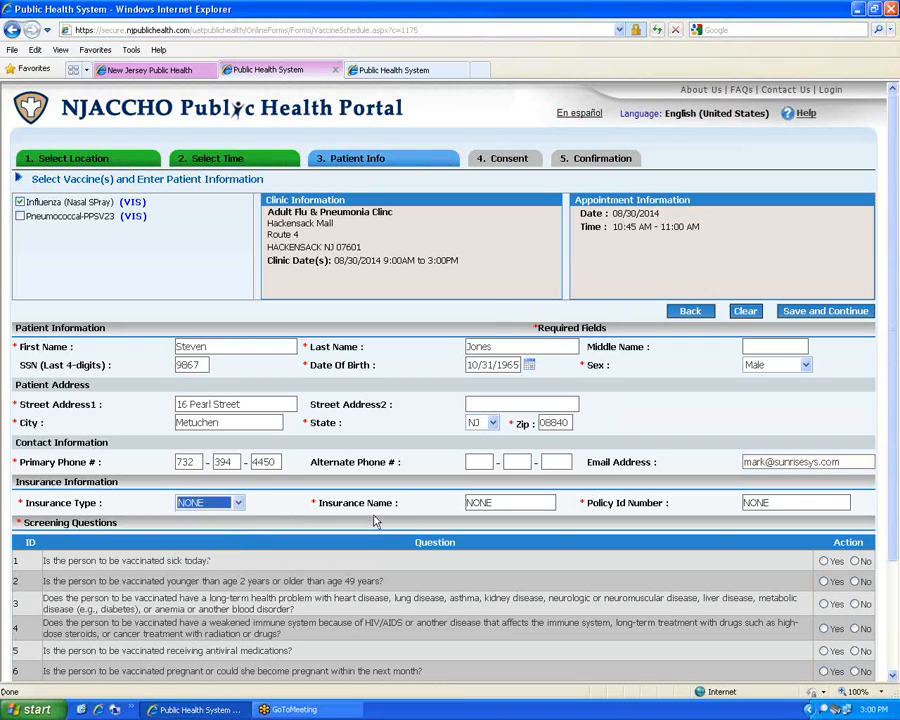
Answer No to screening questions 1–7 and Yes to NJIIS registry, then save and continue
{"action": "scroll", "coordinate": [372, 519], "scroll_direction": "down", "scroll_amount": 3}
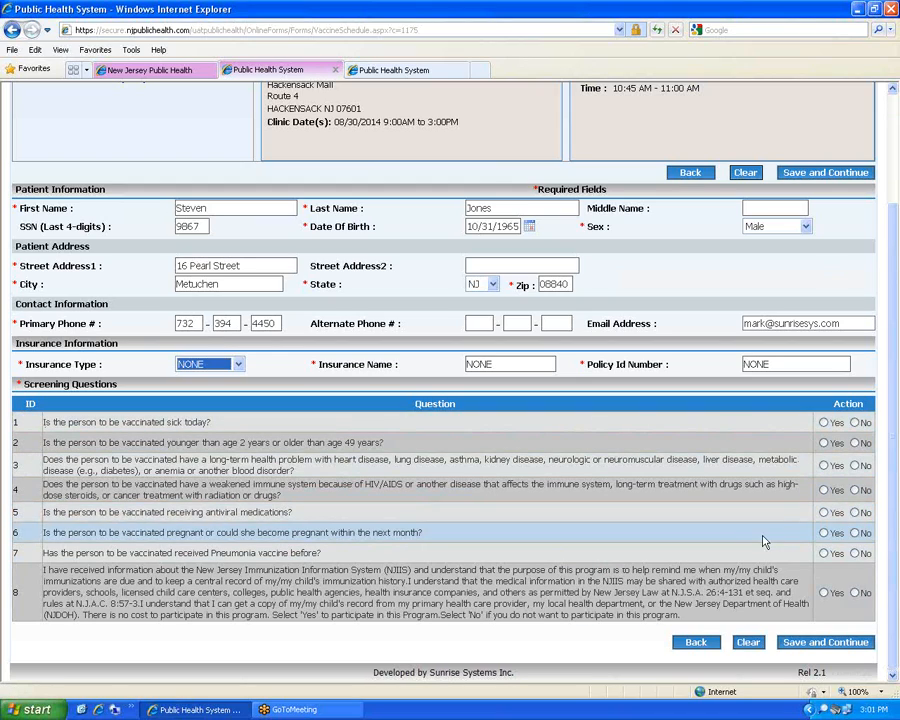
{"action": "left_click", "coordinate": [855, 423]}
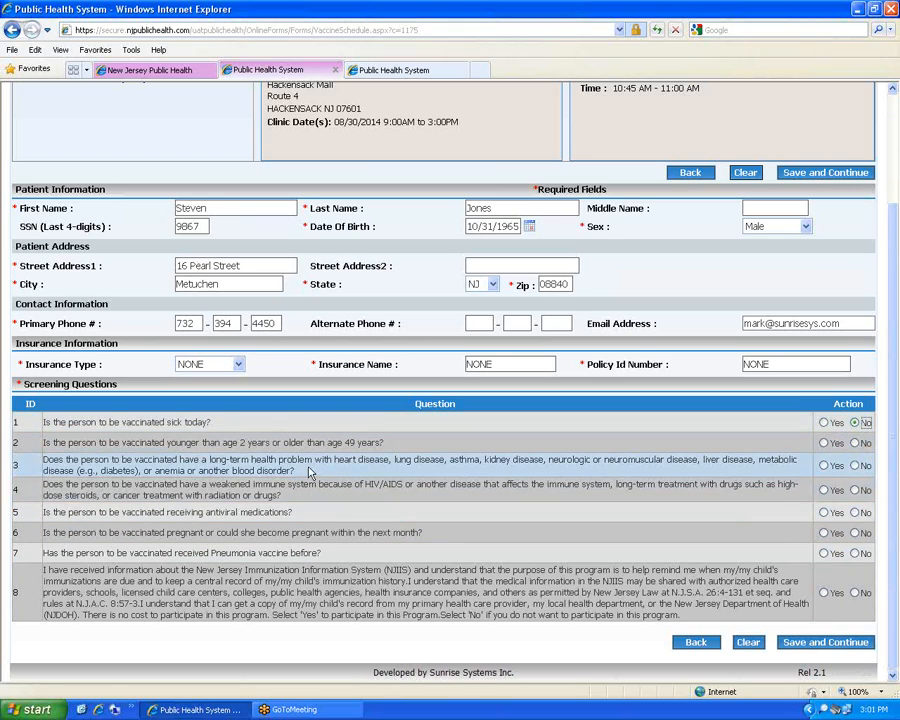
{"action": "left_click", "coordinate": [857, 443]}
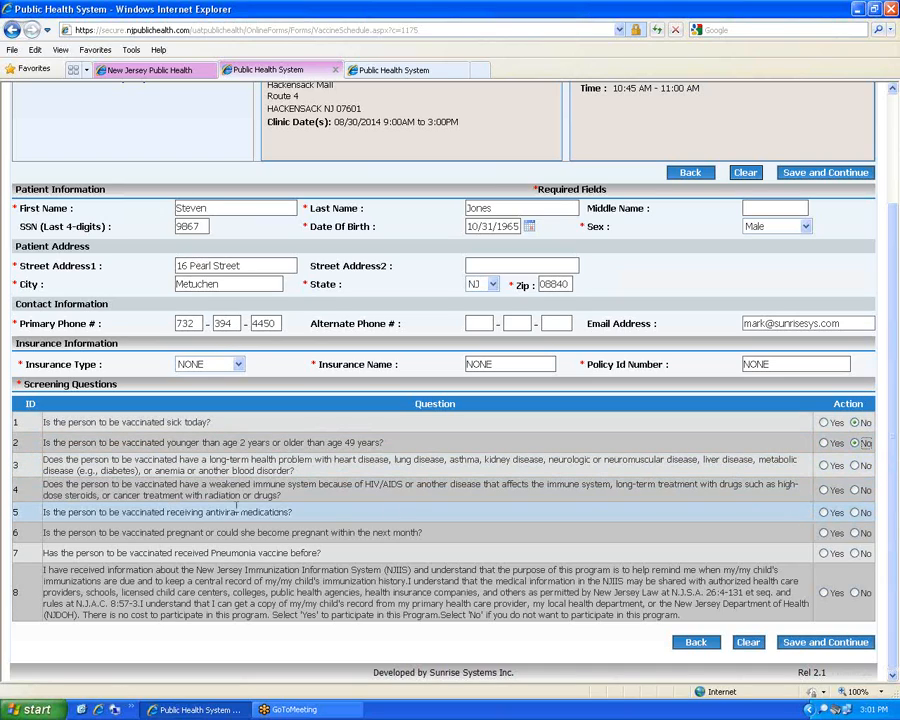
{"action": "left_click", "coordinate": [855, 465]}
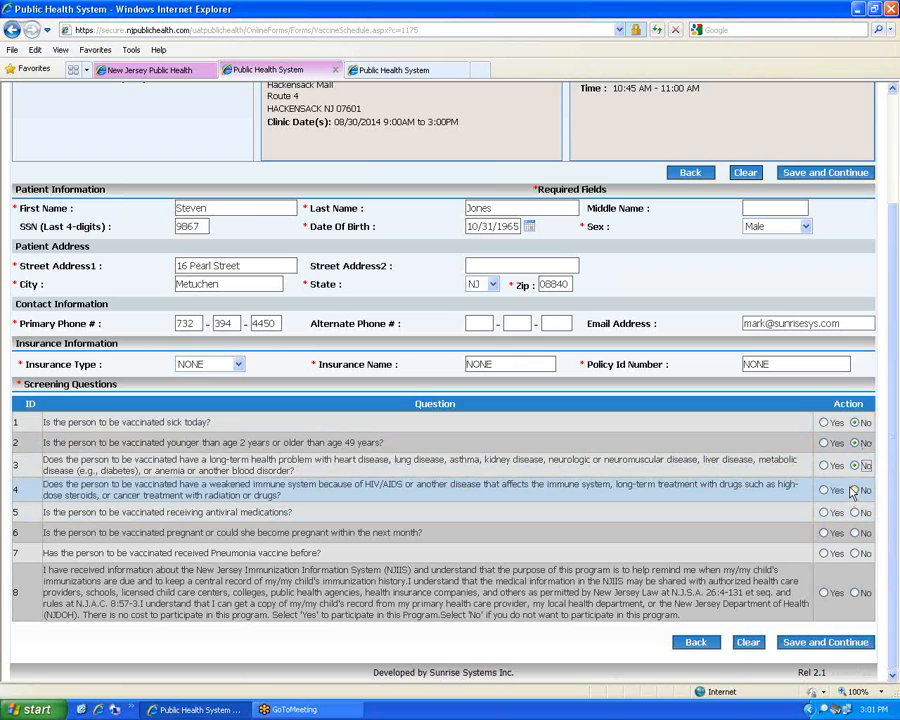
{"action": "left_click", "coordinate": [855, 490]}
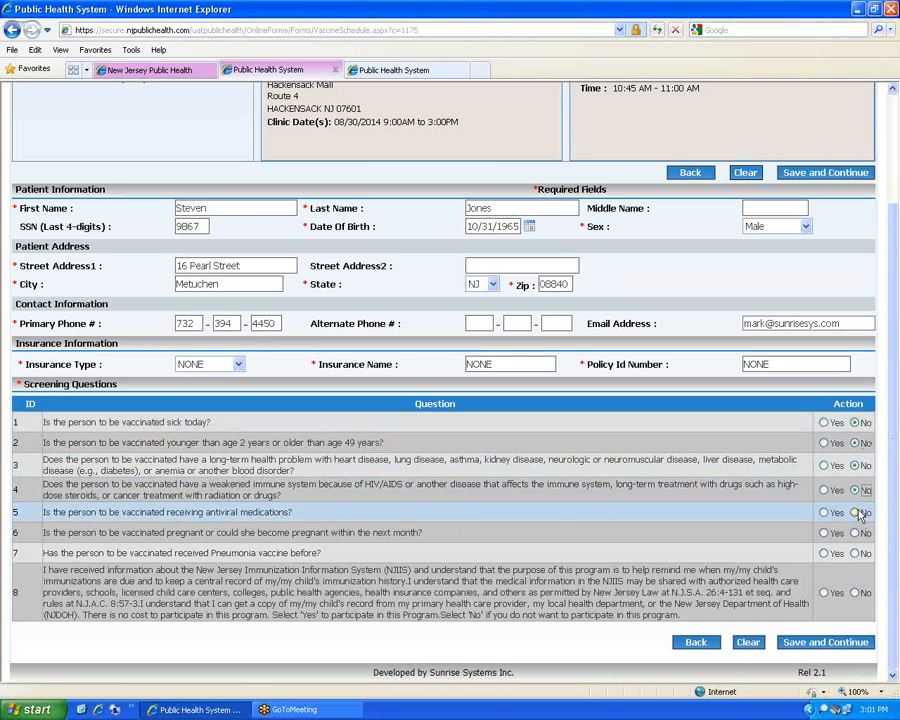
{"action": "left_click", "coordinate": [856, 512]}
{"action": "left_click", "coordinate": [856, 533]}
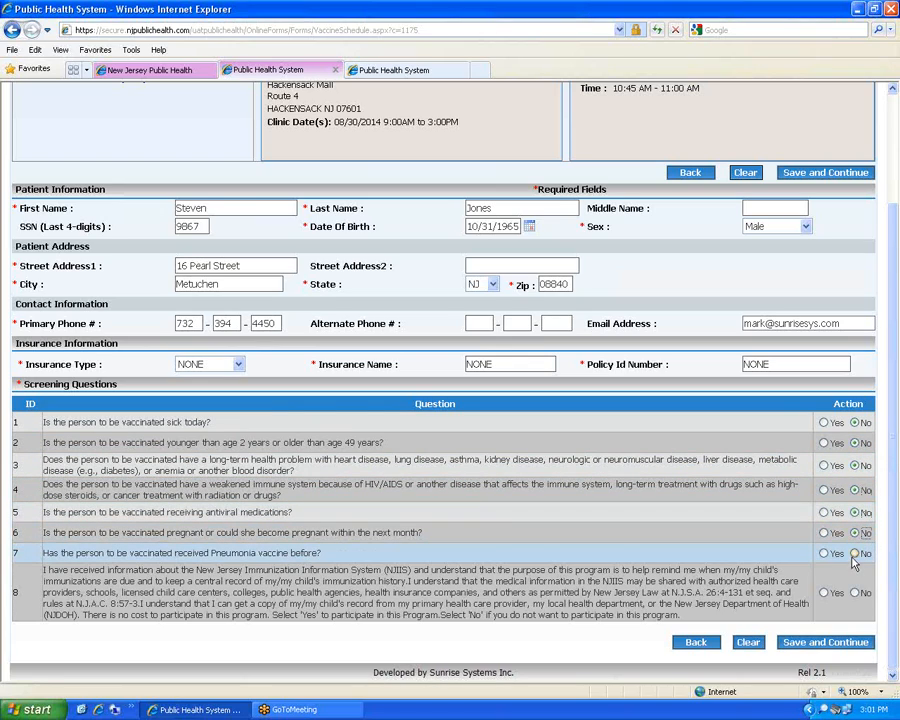
{"action": "left_click", "coordinate": [855, 555]}
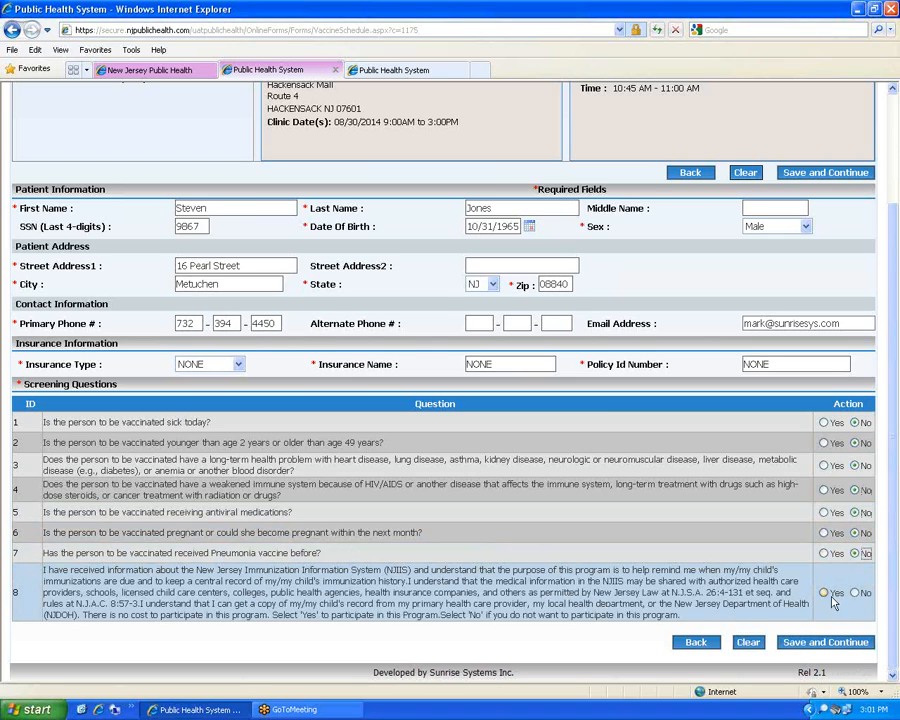
{"action": "left_click", "coordinate": [824, 593]}
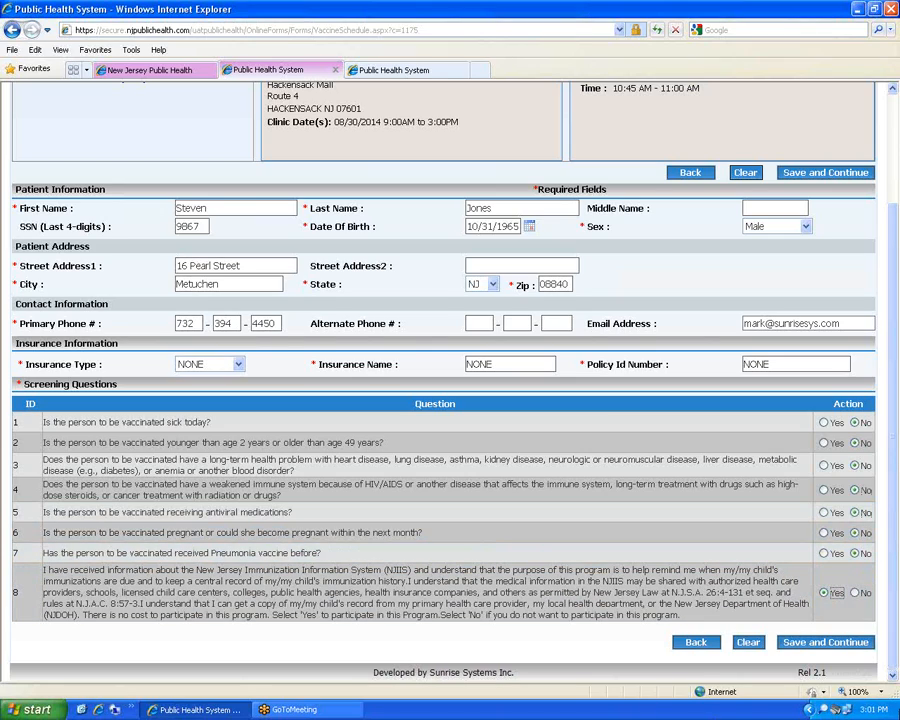
{"action": "left_click", "coordinate": [814, 645]}
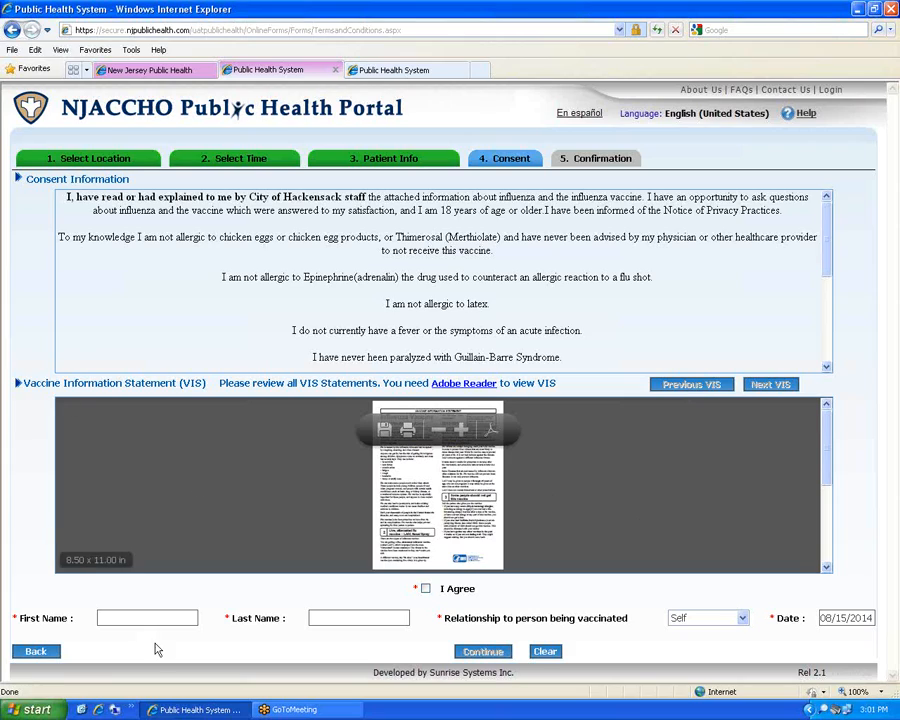
Tick I Agree, sign with the patient's first and last name as Self, and continue
{"action": "left_click", "coordinate": [120, 617]}
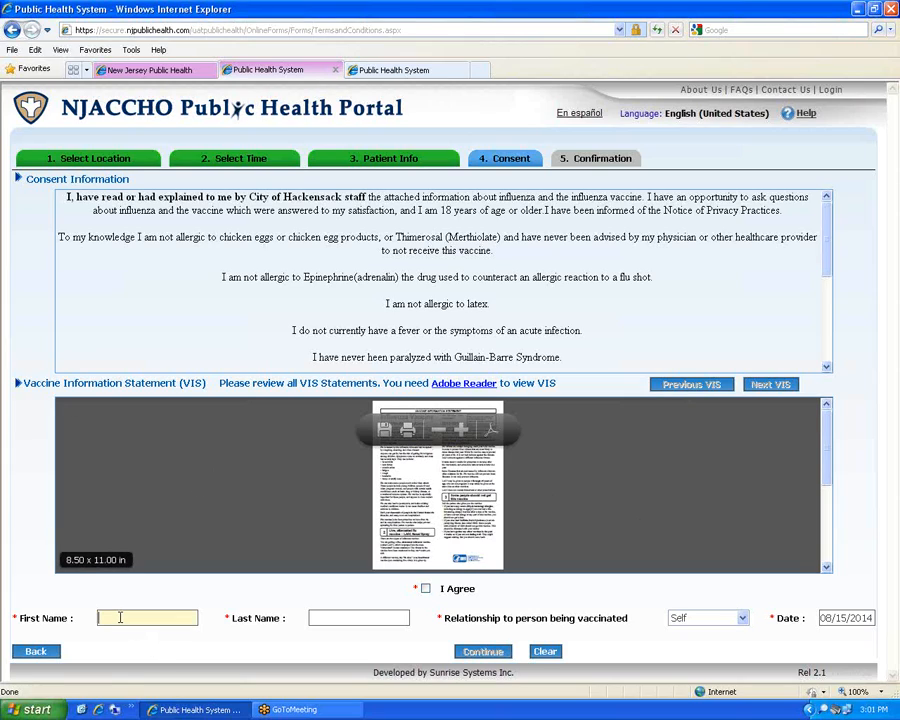
{"action": "left_click", "coordinate": [425, 588]}
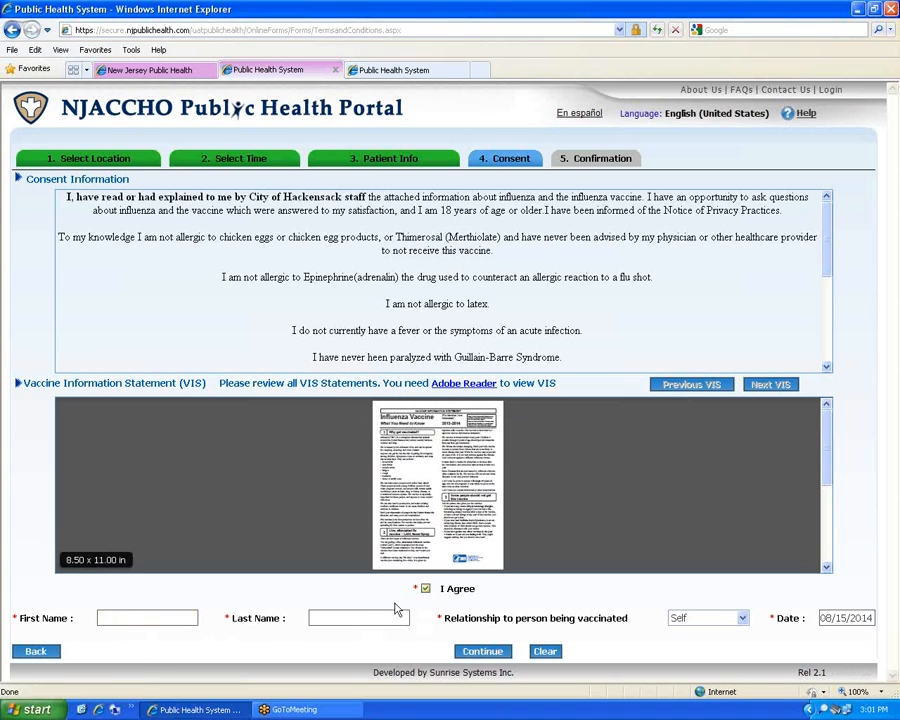
{"action": "left_click", "coordinate": [125, 615]}
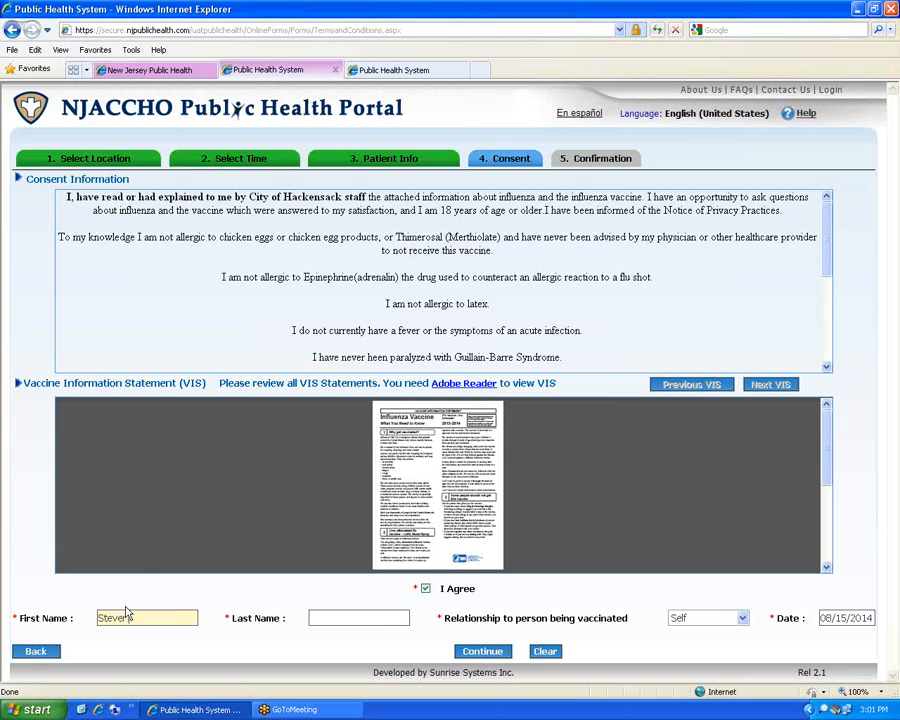
{"action": "key", "text": "Tab"}
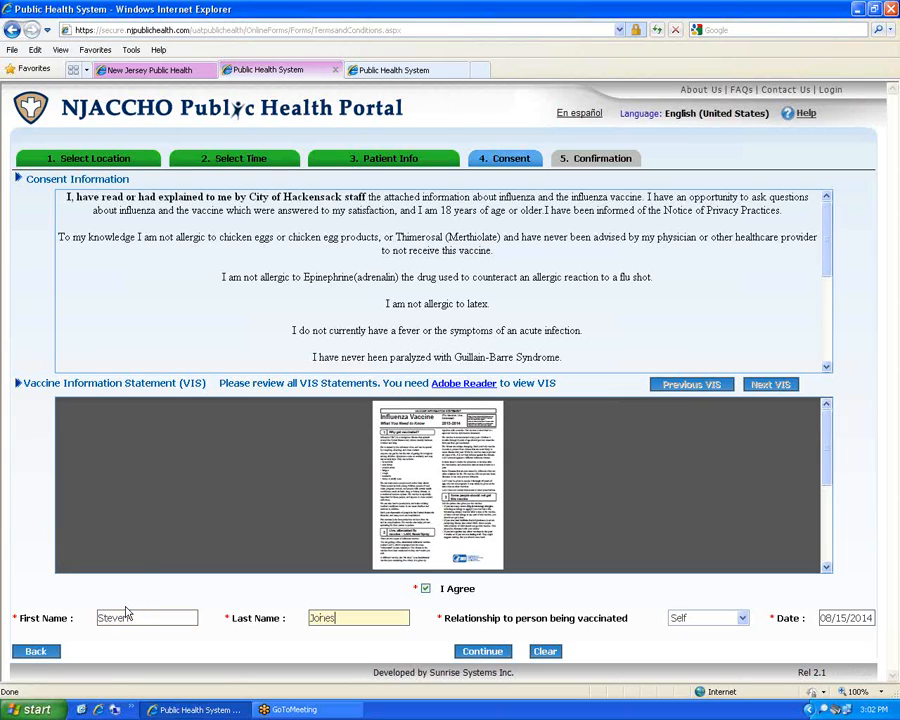
{"action": "key", "text": "Tab"}
{"action": "key", "text": "Tab"}
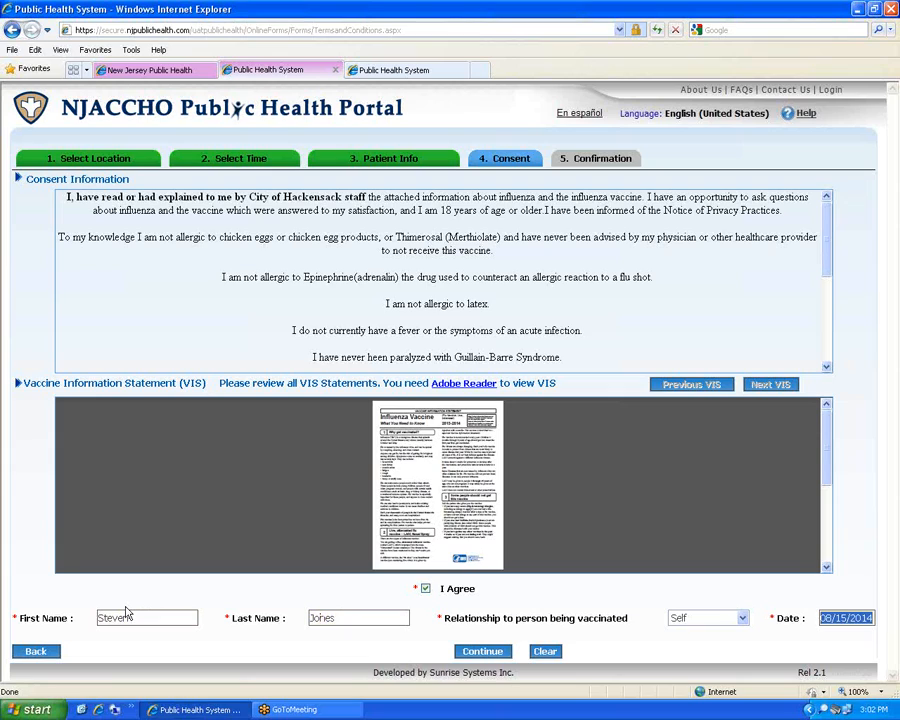
{"action": "left_click", "coordinate": [483, 653]}
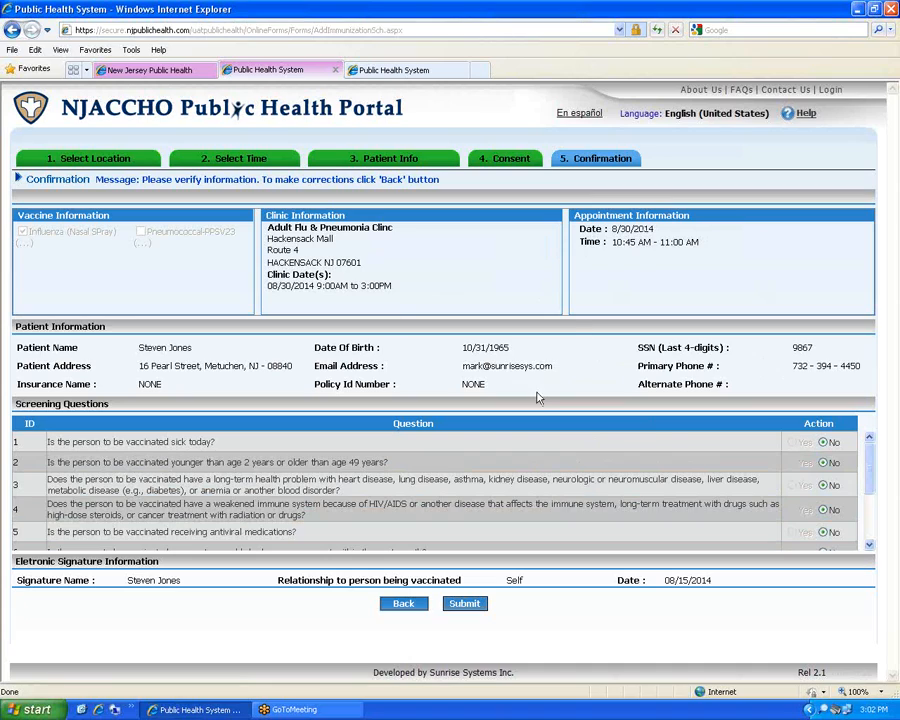
Submit the flu clinic registration on the Confirmation step
{"action": "left_click", "coordinate": [475, 607]}
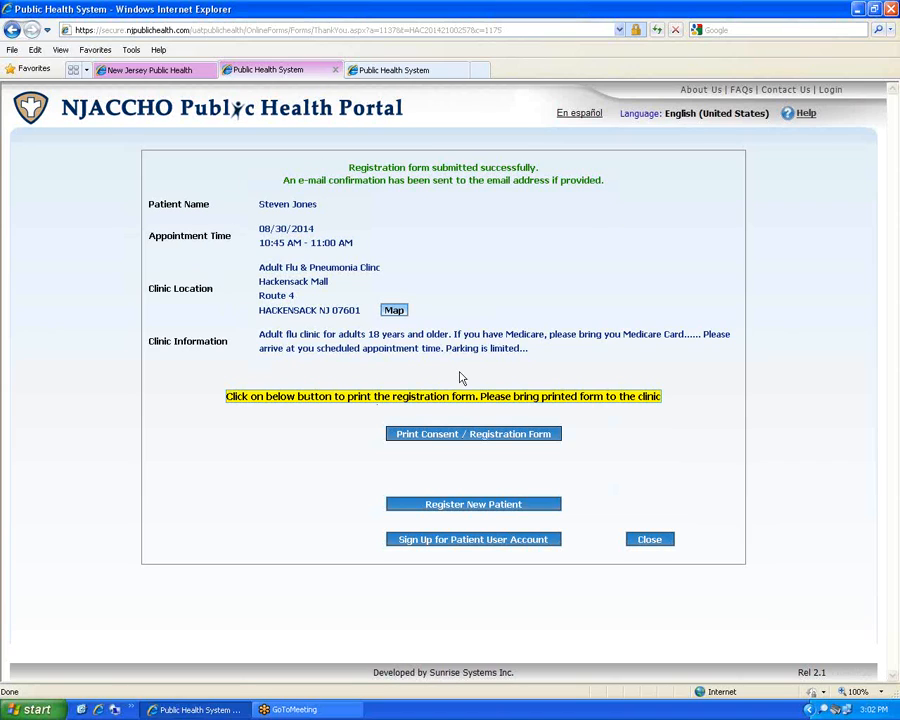
View the clinic location map, close it, and open the printable consent/registration form PDF
{"action": "left_click", "coordinate": [396, 313]}
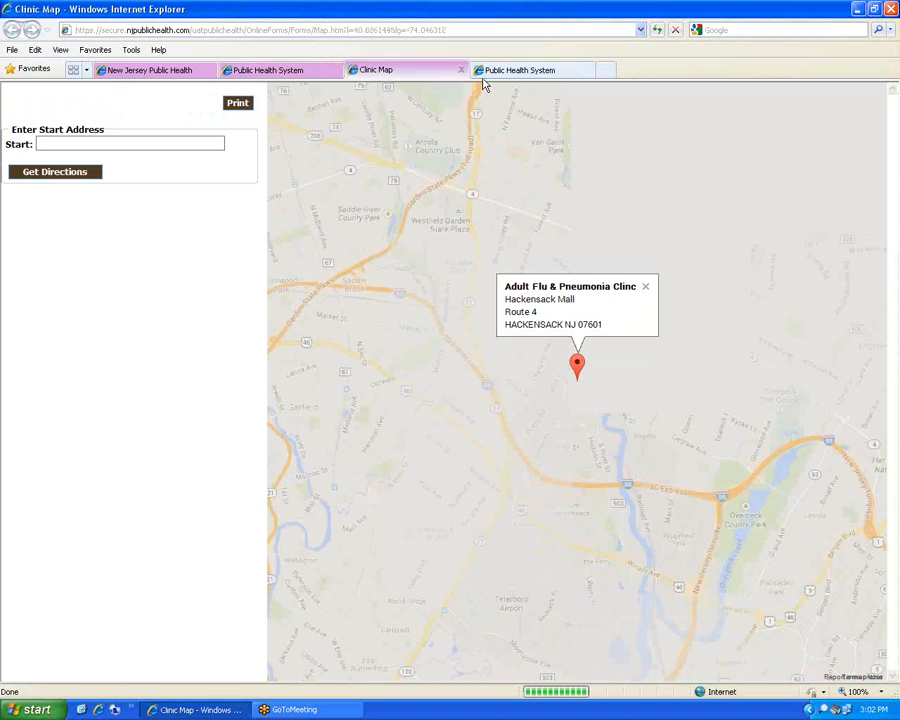
{"action": "left_click", "coordinate": [461, 71]}
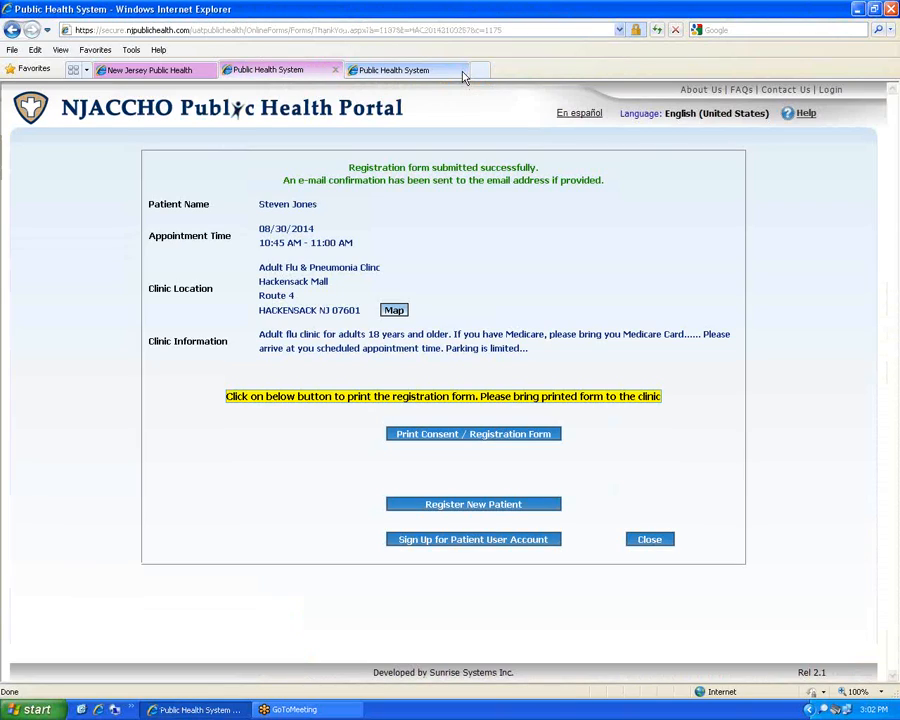
{"action": "left_click", "coordinate": [481, 436]}
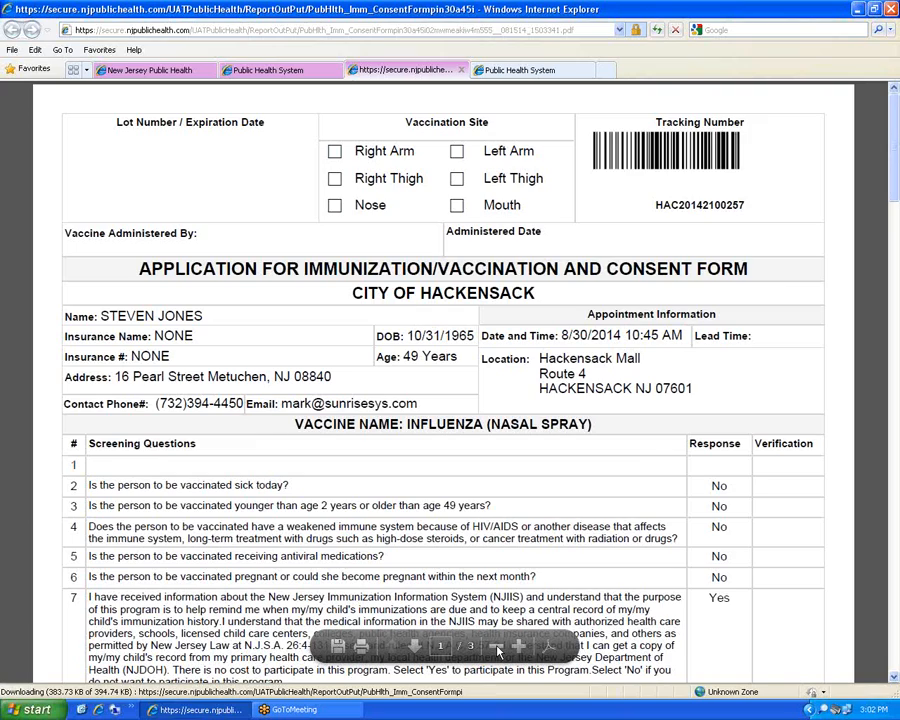
Zoom out and scroll through the consent form and VIS pages, then open a new tab
{"action": "left_click", "coordinate": [496, 646]}
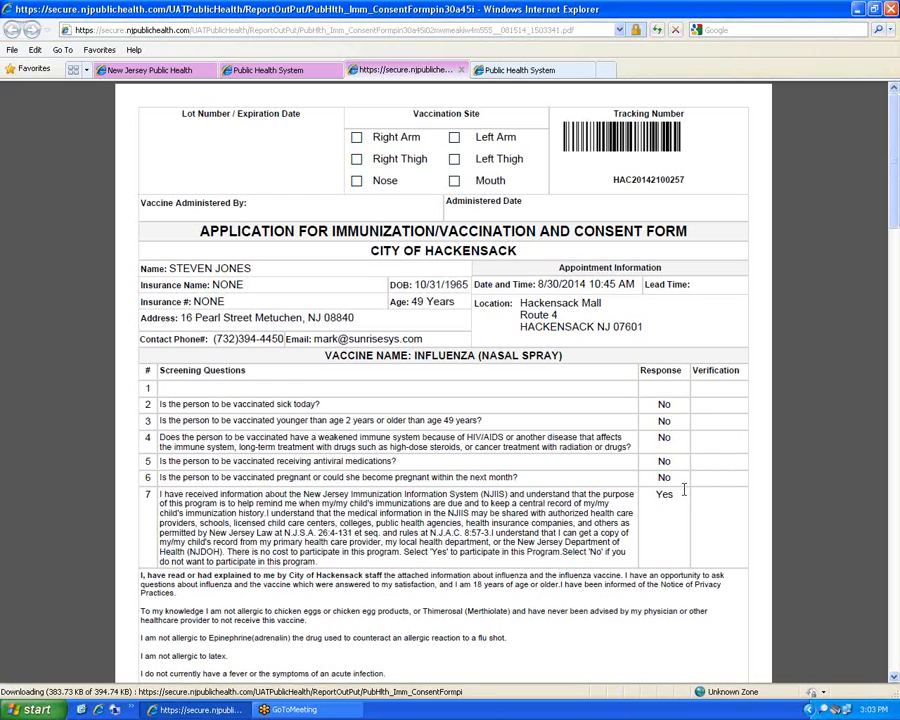
{"action": "scroll", "coordinate": [540, 555], "scroll_direction": "down", "scroll_amount": 5}
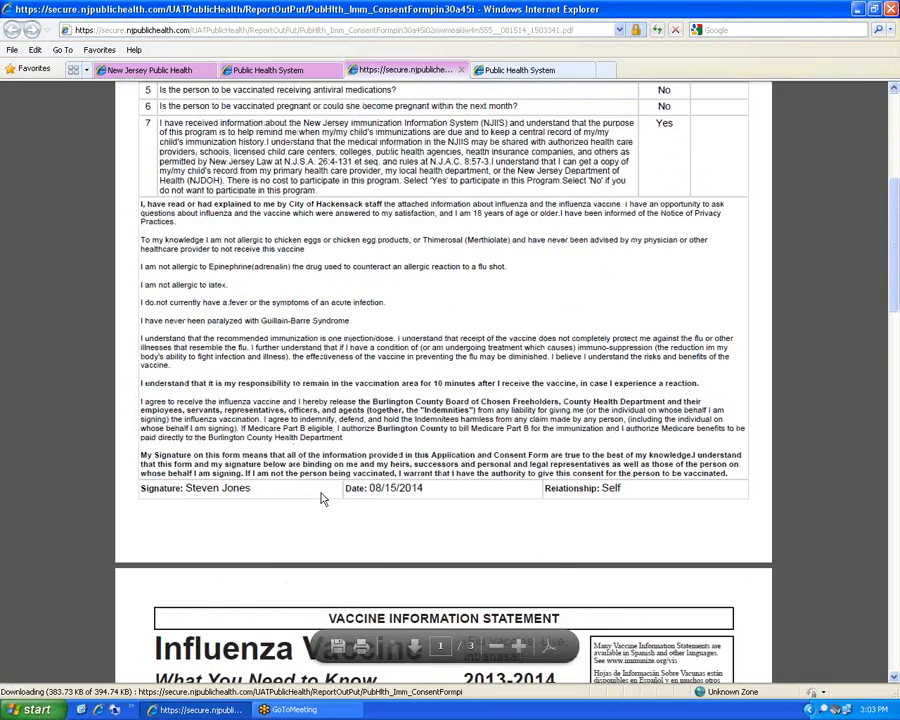
{"action": "scroll", "coordinate": [322, 498], "scroll_direction": "down", "scroll_amount": 5}
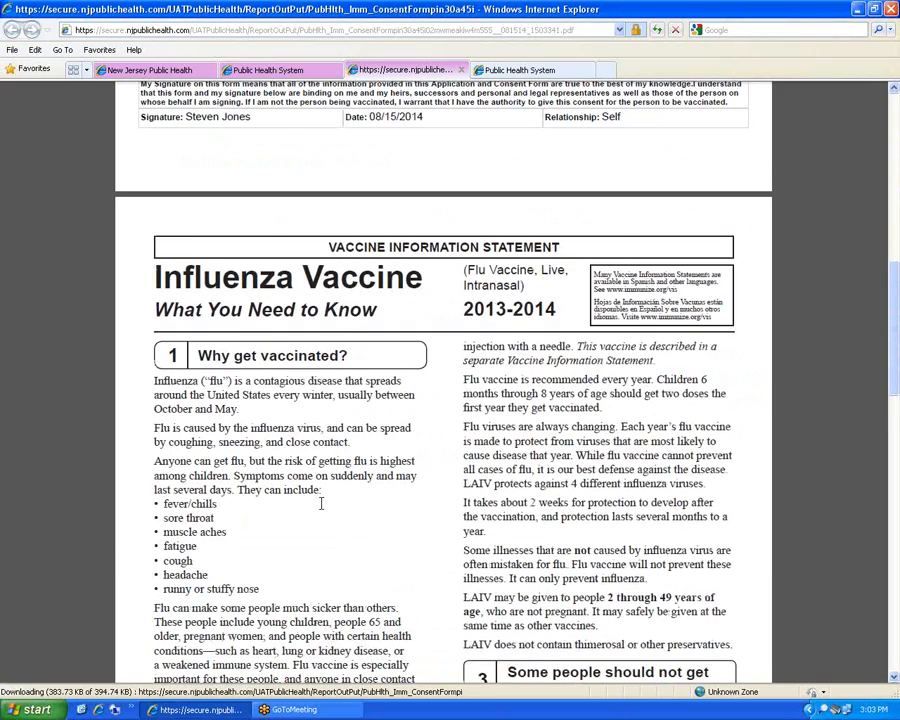
{"action": "scroll", "coordinate": [321, 503], "scroll_direction": "down", "scroll_amount": 2}
{"action": "scroll", "coordinate": [320, 505], "scroll_direction": "down", "scroll_amount": 15}
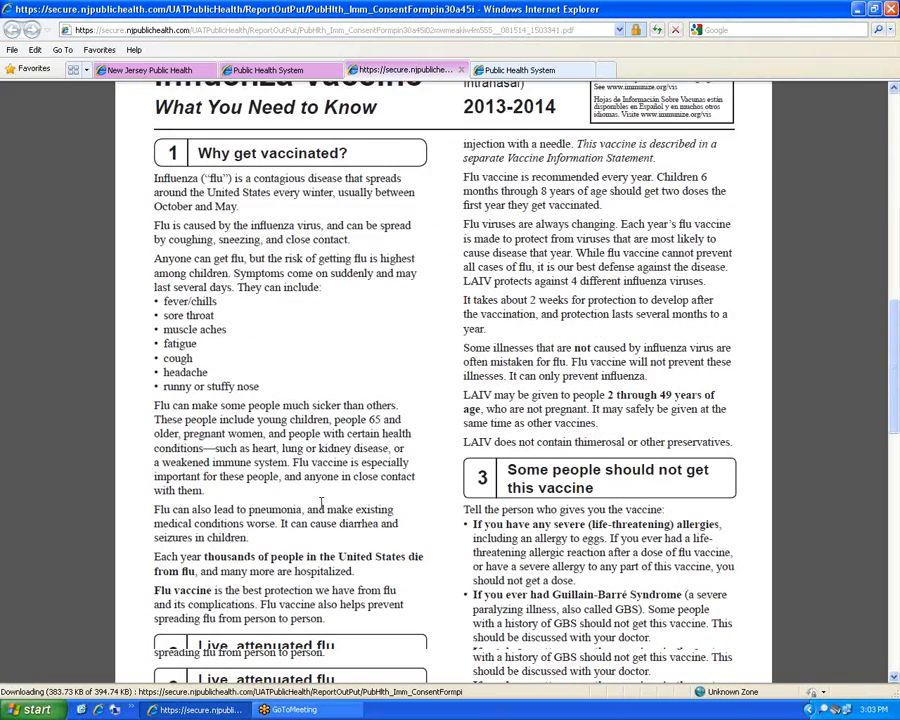
{"action": "scroll", "coordinate": [318, 507], "scroll_direction": "down", "scroll_amount": 2}
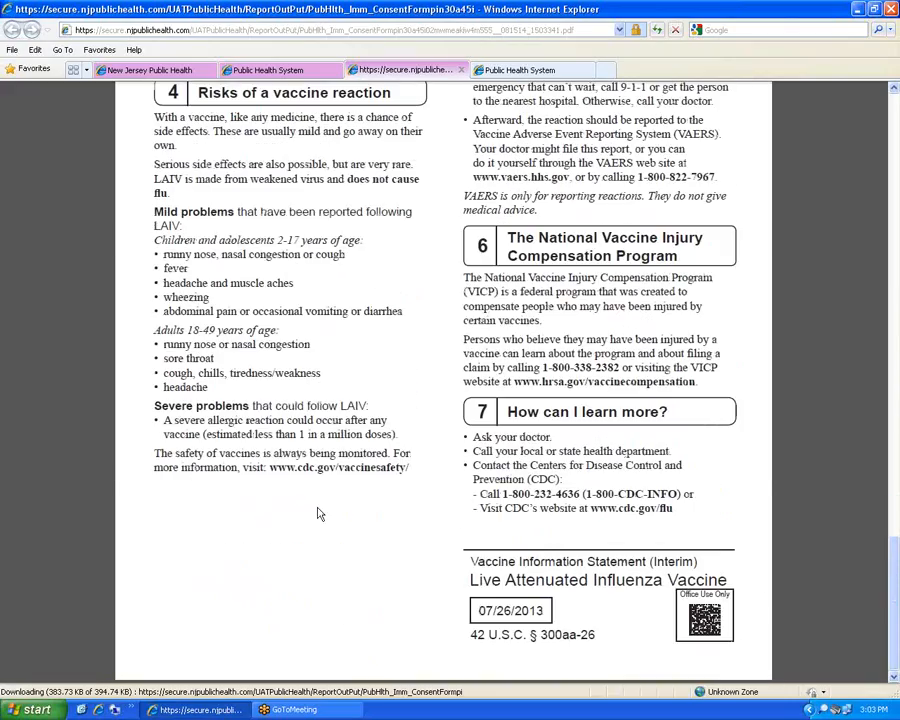
{"action": "scroll", "coordinate": [331, 455], "scroll_direction": "up", "scroll_amount": 3}
{"action": "scroll", "coordinate": [331, 455], "scroll_direction": "up", "scroll_amount": 18}
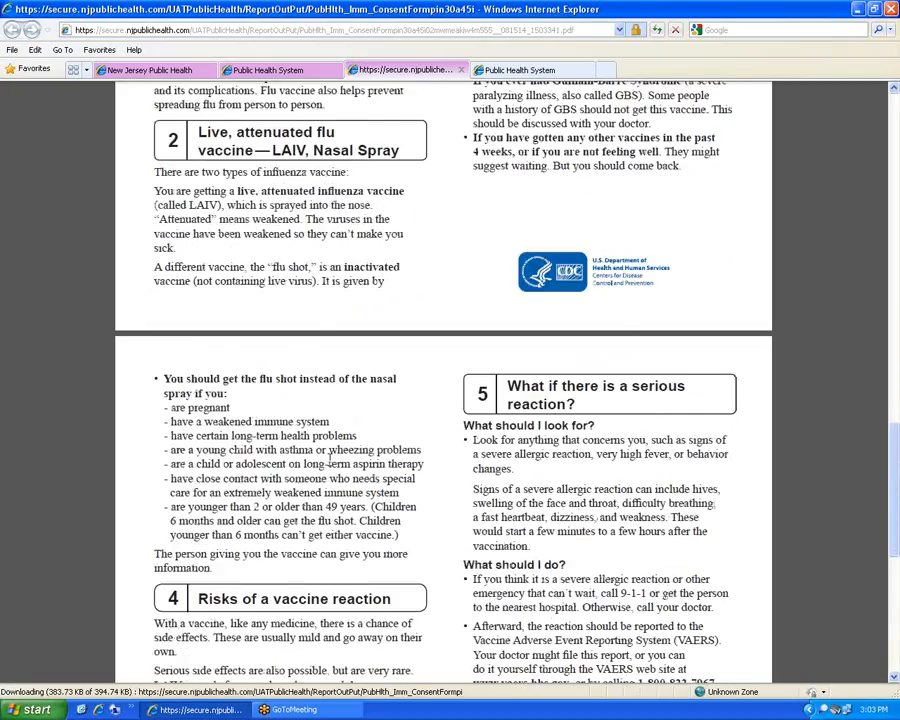
{"action": "scroll", "coordinate": [331, 475], "scroll_direction": "up", "scroll_amount": 4}
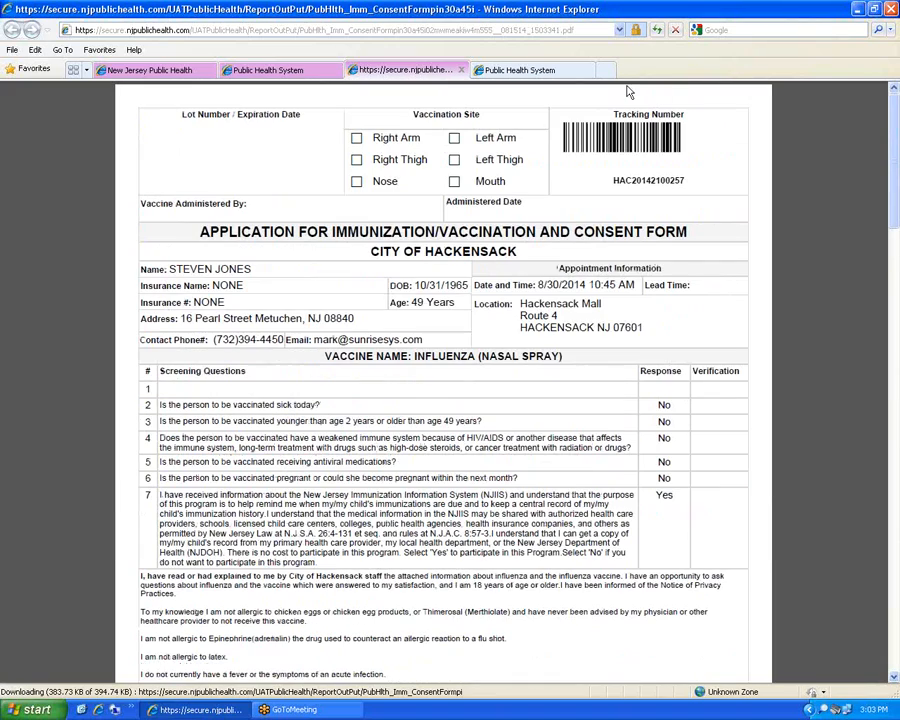
{"action": "left_click", "coordinate": [606, 70]}
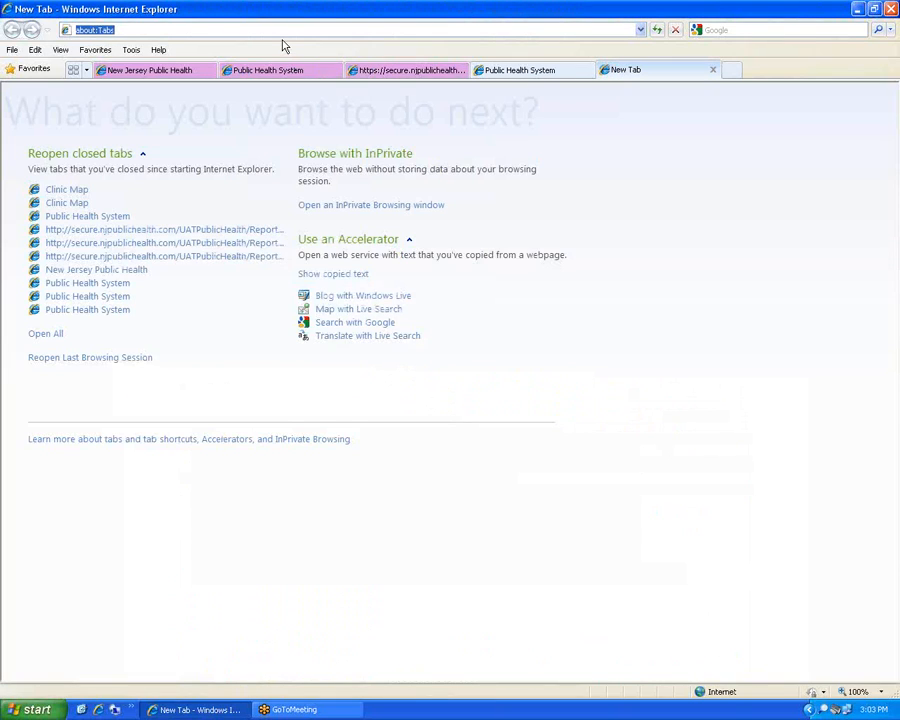
Sign in to Outlook Web App at mail.sunrisesys.com with the mailbox user name and password
{"action": "type", "text": "ma"}
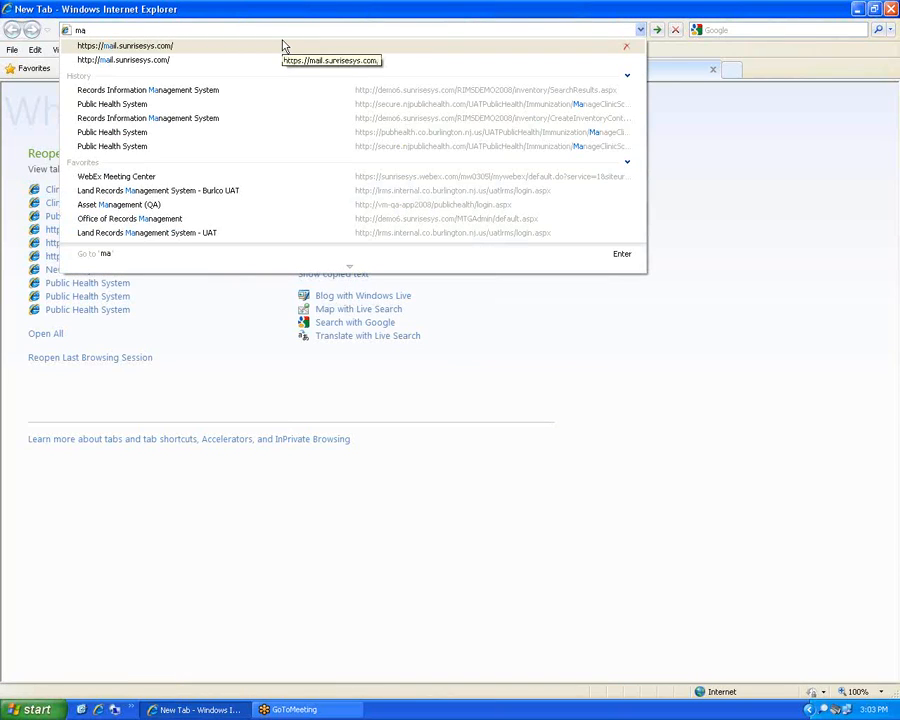
{"action": "left_click", "coordinate": [283, 46]}
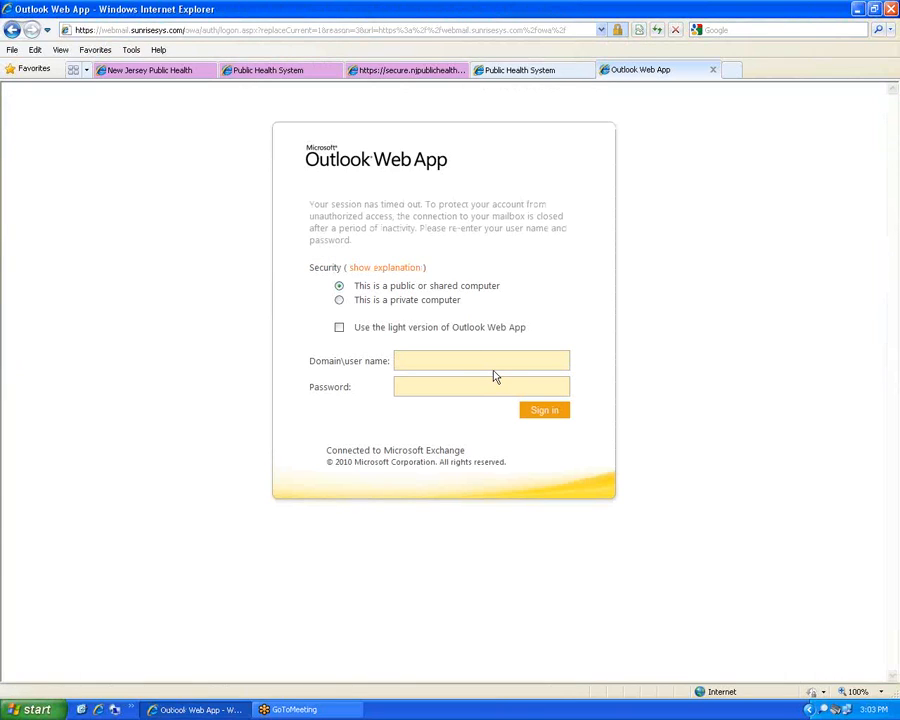
{"action": "type", "text": "sunrise2\\mark"}
{"action": "key", "text": "Tab"}
{"action": "type", "text": "••••••••••"}
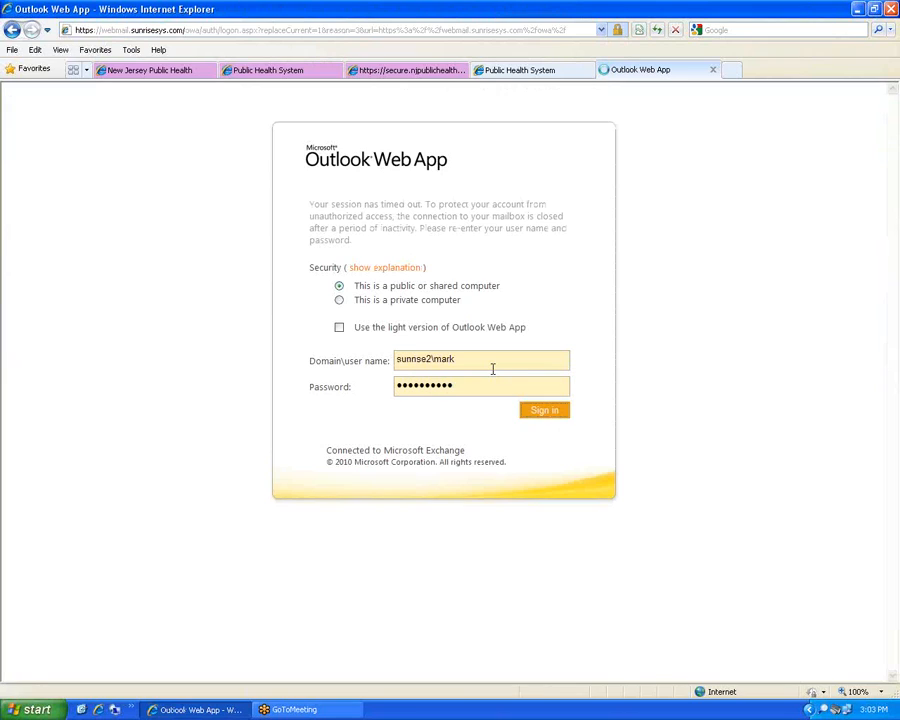
{"action": "key", "text": "Return"}
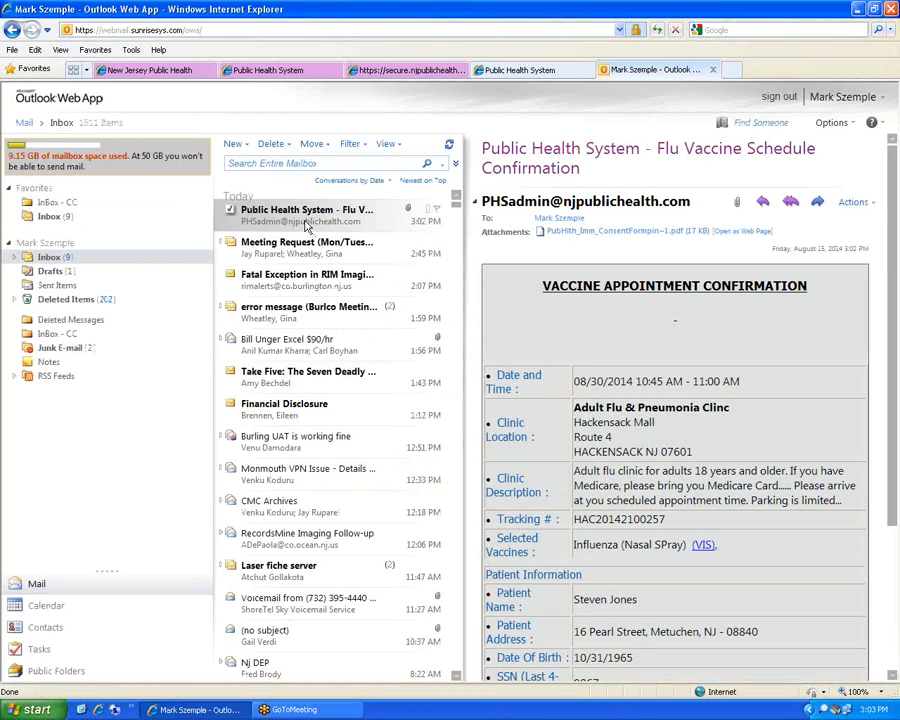
Open the Flu Vaccine Schedule Confirmation e-mail full-page, then return to the consent form PDF
{"action": "double_click", "coordinate": [307, 226]}
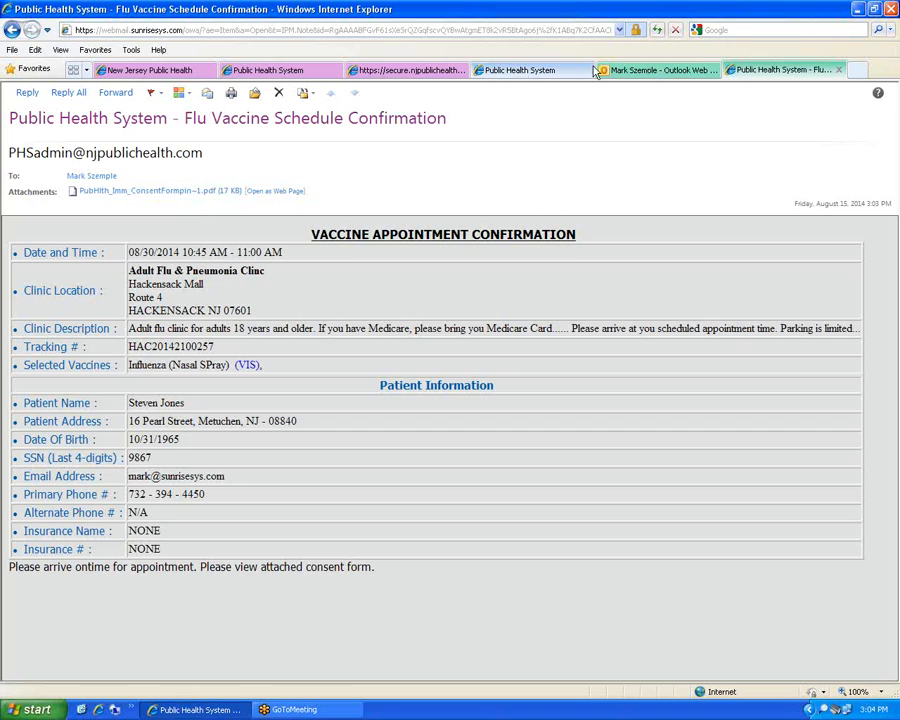
{"action": "left_click", "coordinate": [512, 74]}
{"action": "left_click", "coordinate": [450, 72]}
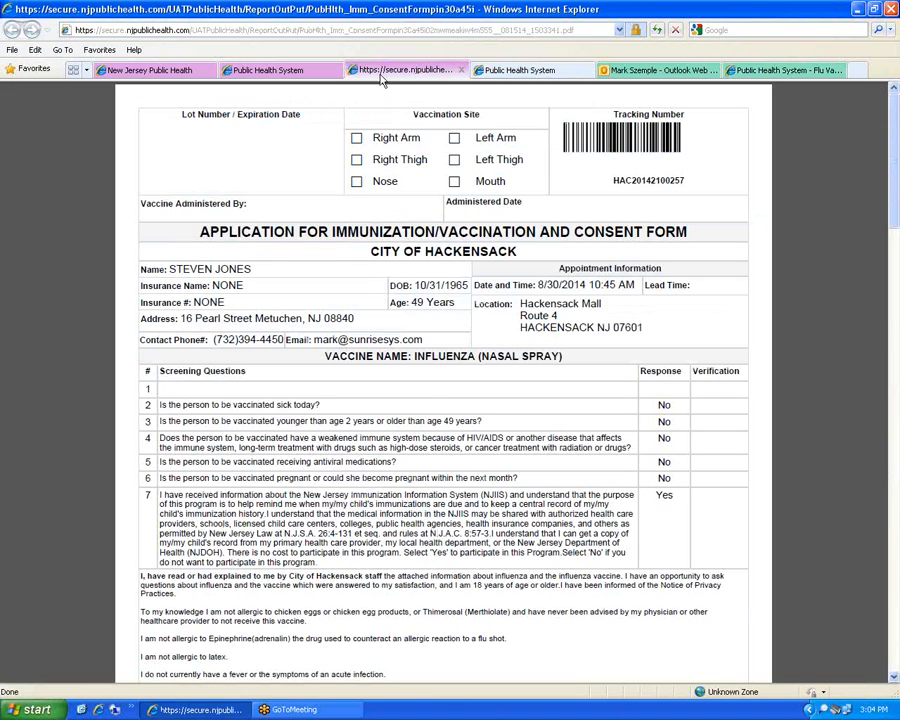
Recheck the portal's registration confirmation page, then return to the Flu Vaccine confirmation e-mail
{"action": "left_click", "coordinate": [268, 70]}
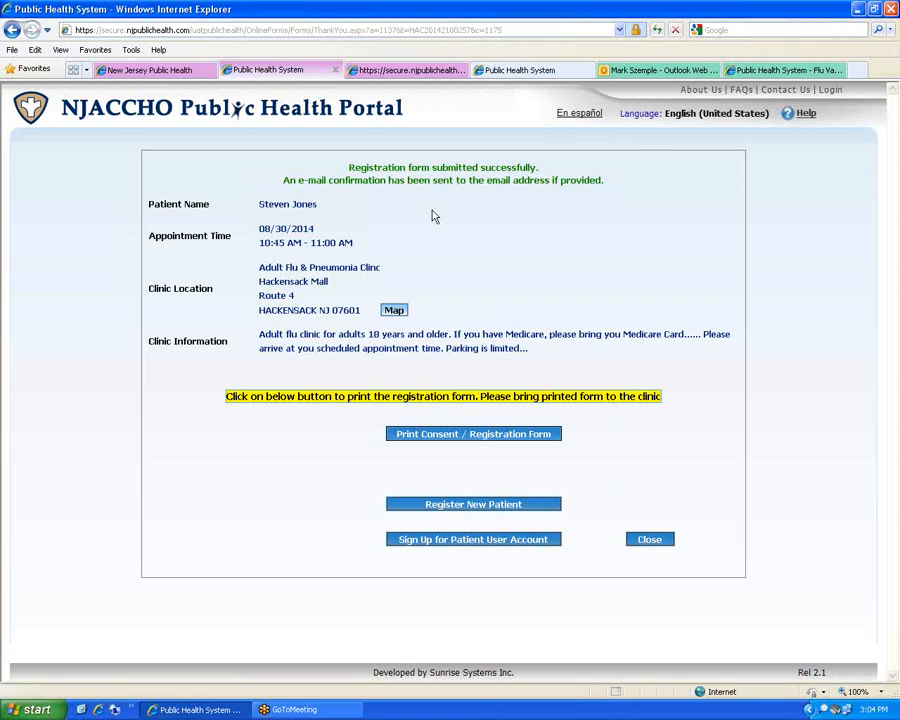
{"action": "left_click", "coordinate": [785, 70]}
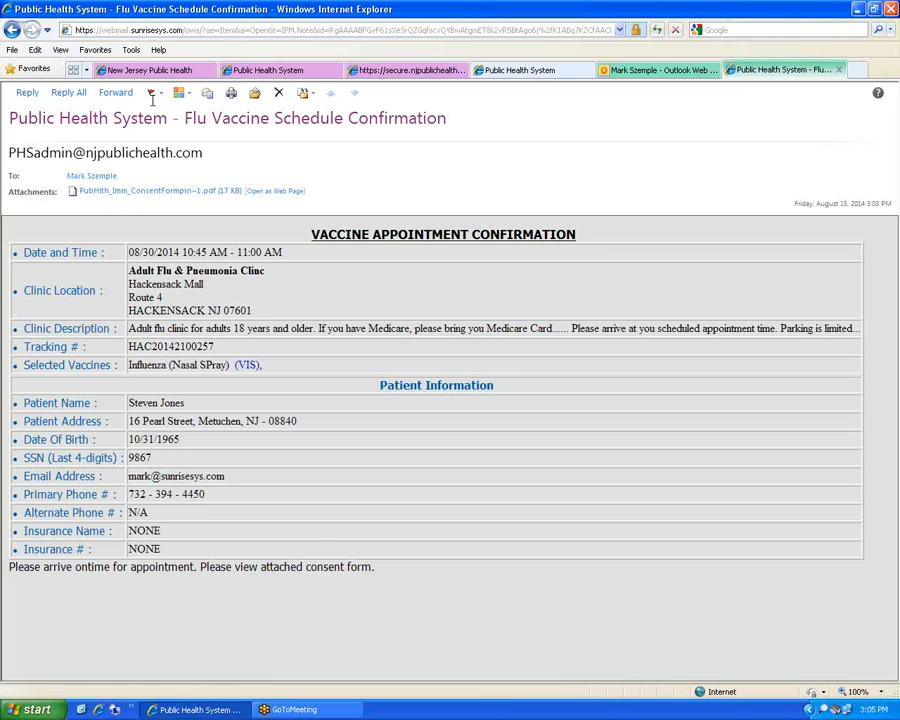
Close the confirmation e-mail tab and the Outlook Web App mailbox tab
{"action": "left_click", "coordinate": [838, 69]}
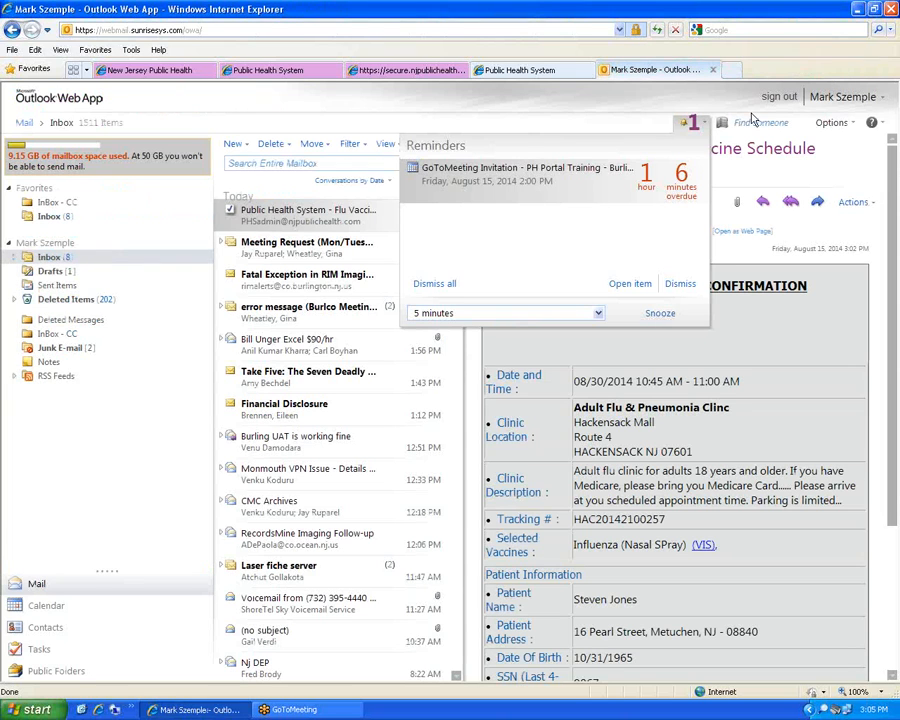
{"action": "left_click", "coordinate": [712, 69]}
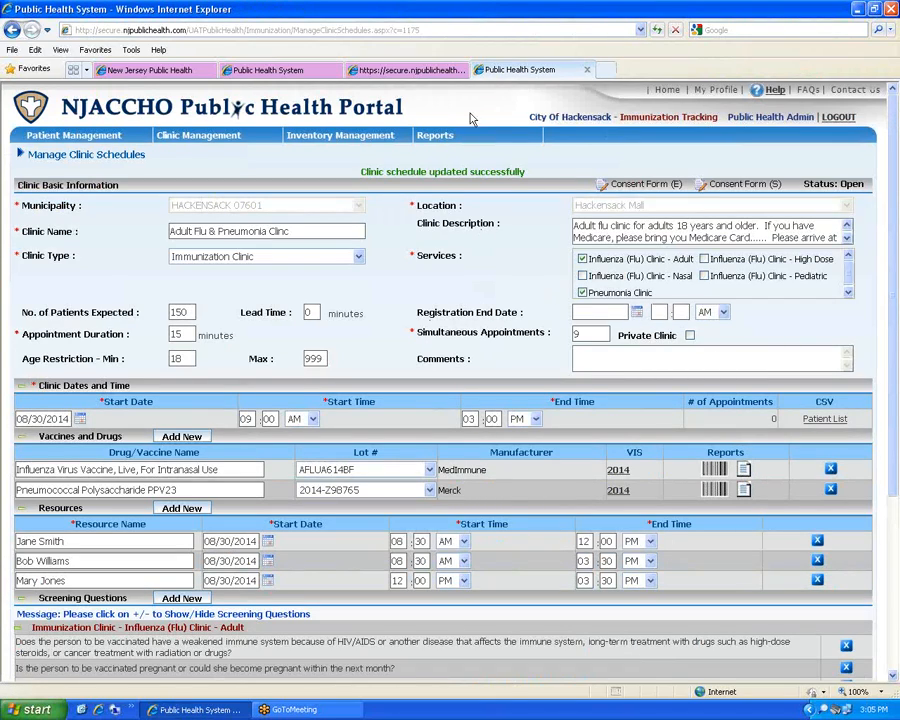
Close the consent form PDF tab
{"action": "left_click", "coordinate": [669, 91]}
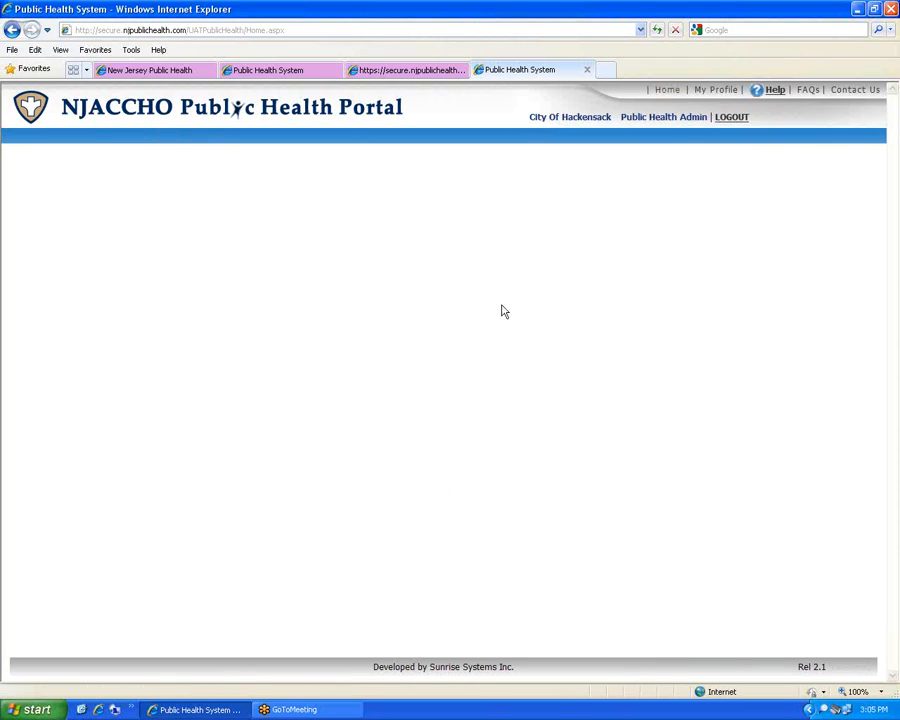
{"action": "left_click", "coordinate": [420, 71]}
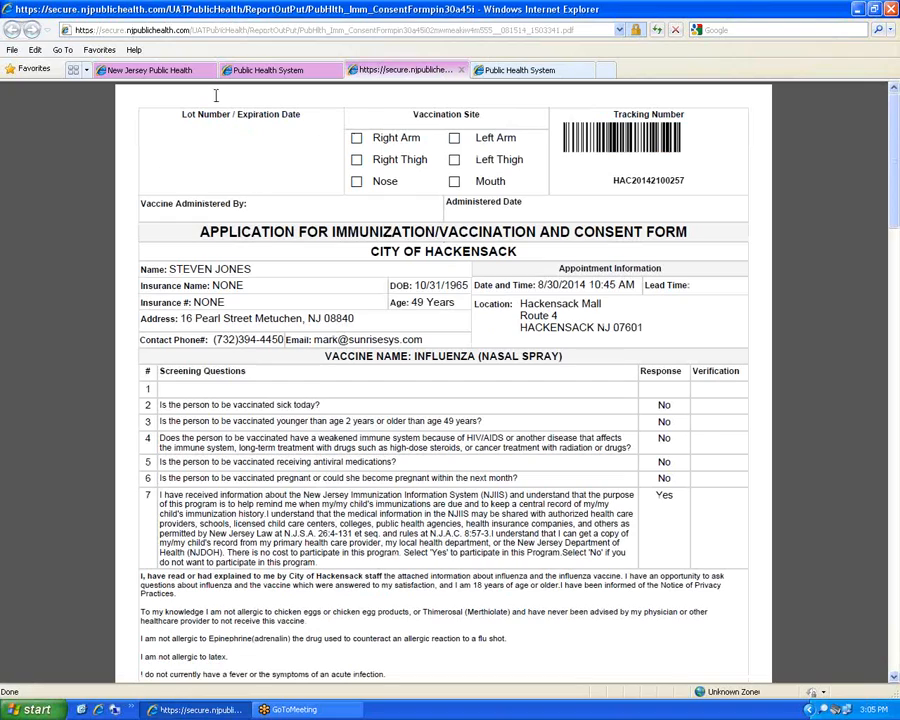
{"action": "left_click", "coordinate": [461, 70]}
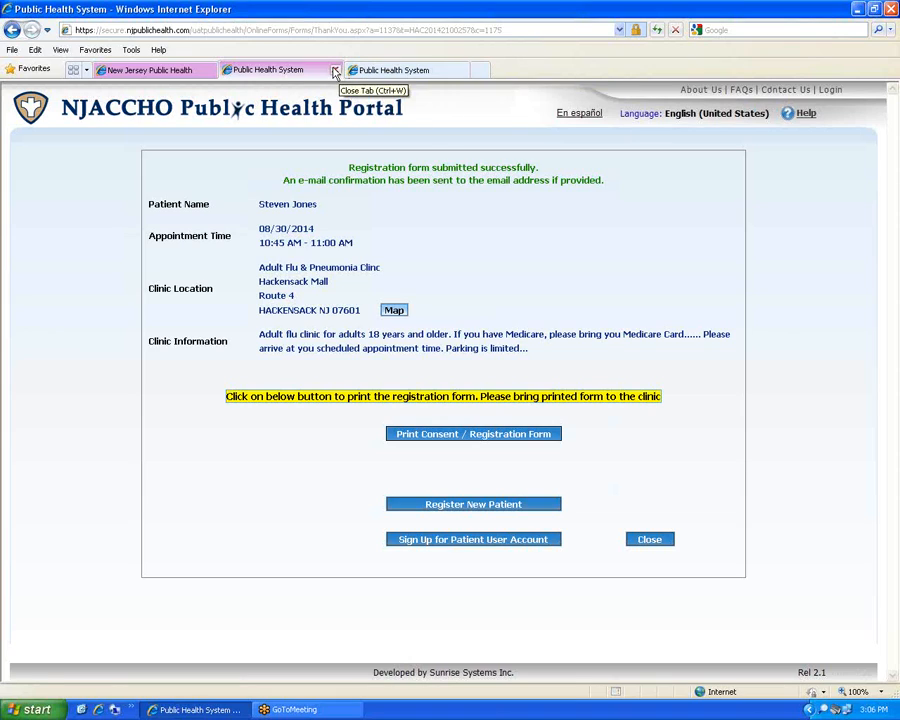
Return to the admin portal tab and reload its Home page
{"action": "left_click", "coordinate": [420, 72]}
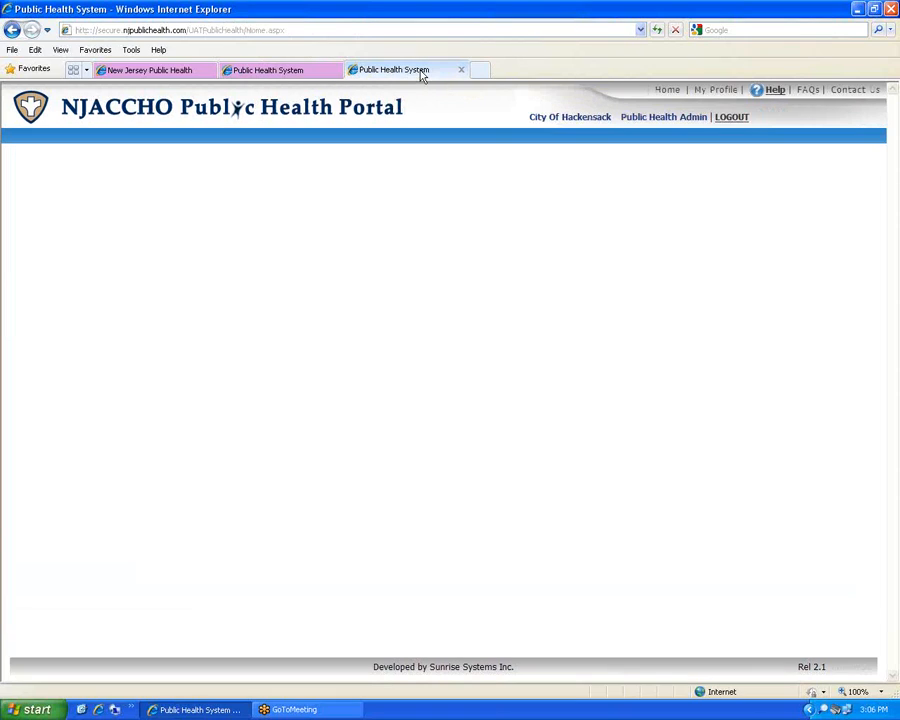
{"action": "left_click", "coordinate": [657, 30]}
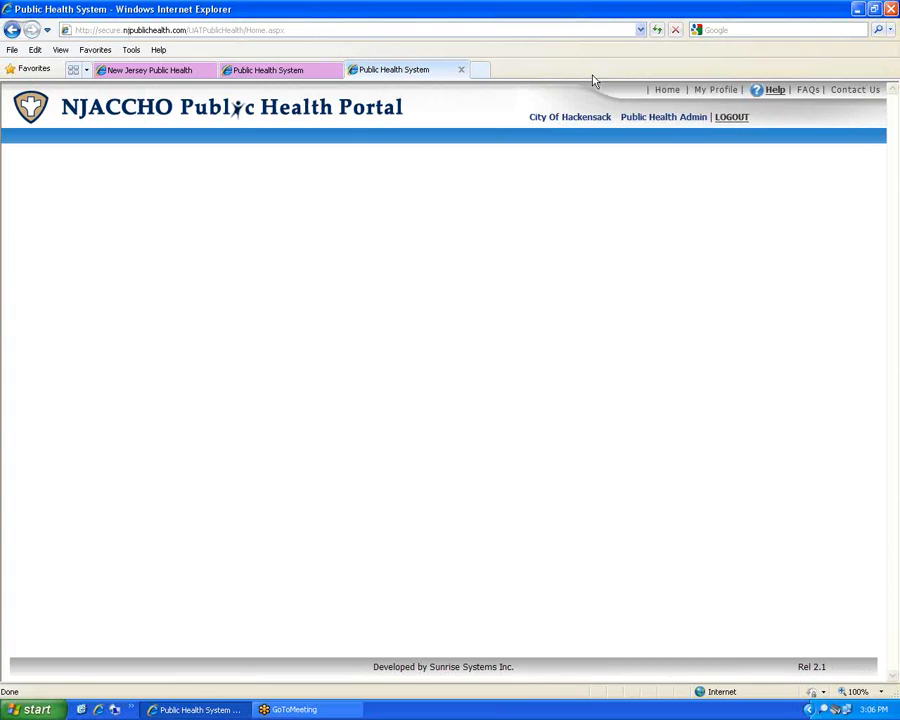
{"action": "left_click", "coordinate": [669, 90]}
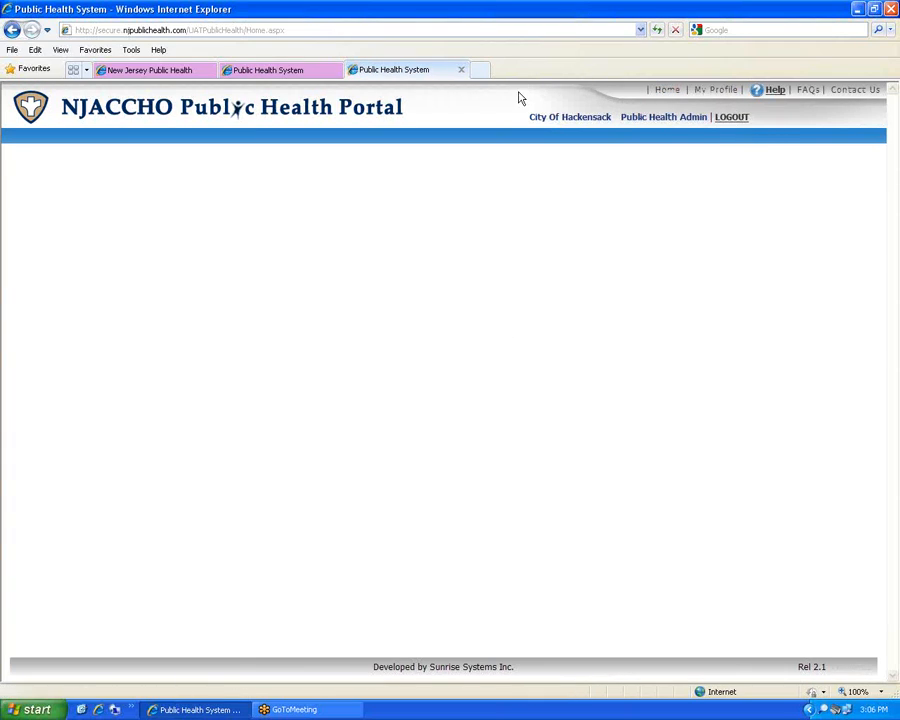
Log out of the admin account and attempt a provider sign-in with user name and password
{"action": "left_click", "coordinate": [728, 117]}
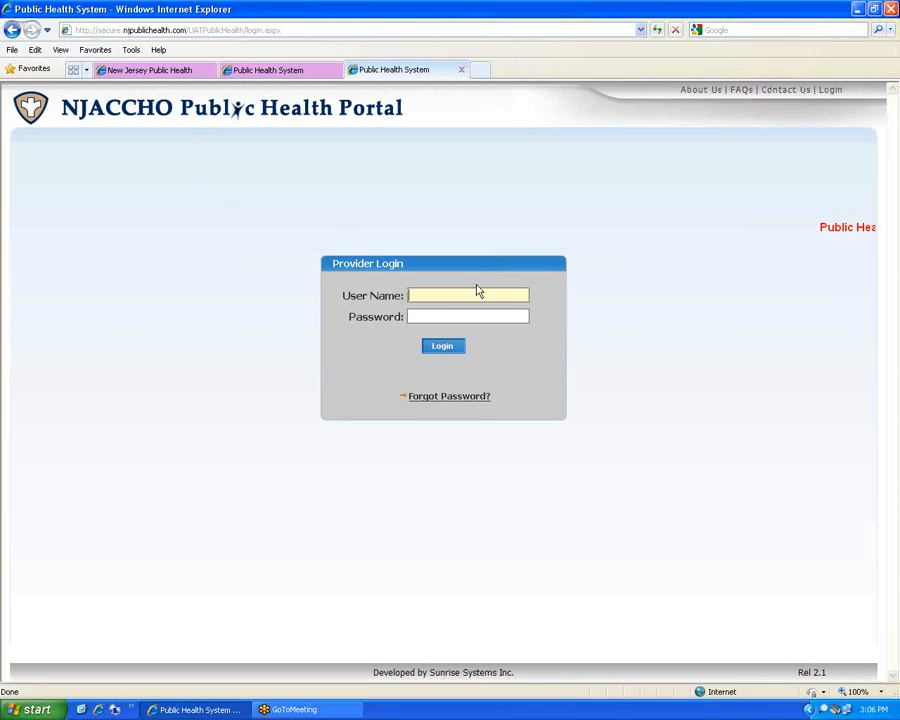
{"action": "type", "text": "p"}
{"action": "type", "text": "kensack"}
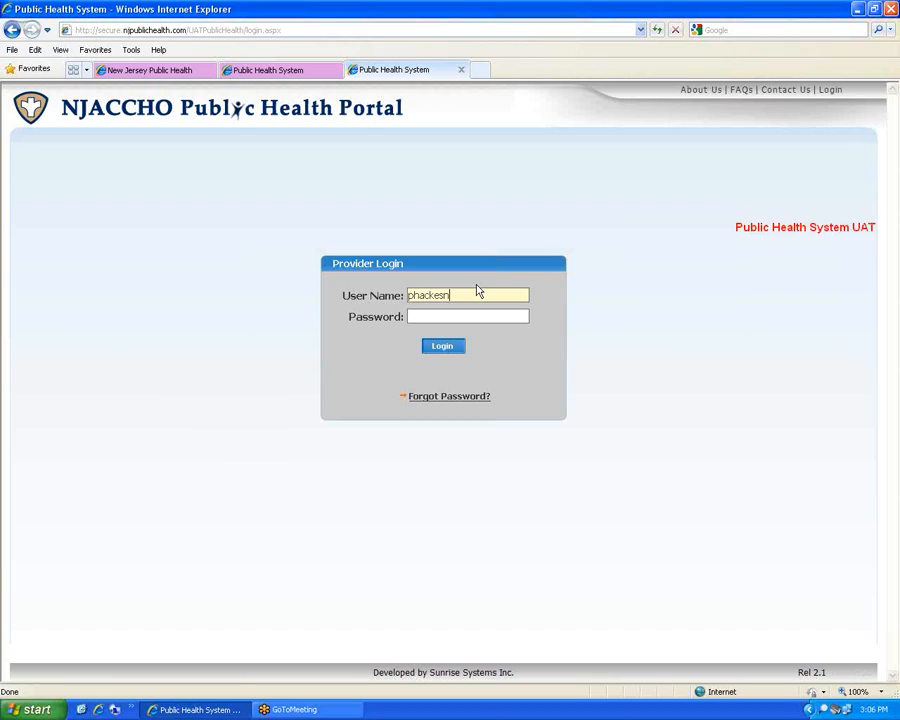
{"action": "key", "text": "Tab"}
{"action": "type", "text": "*****"}
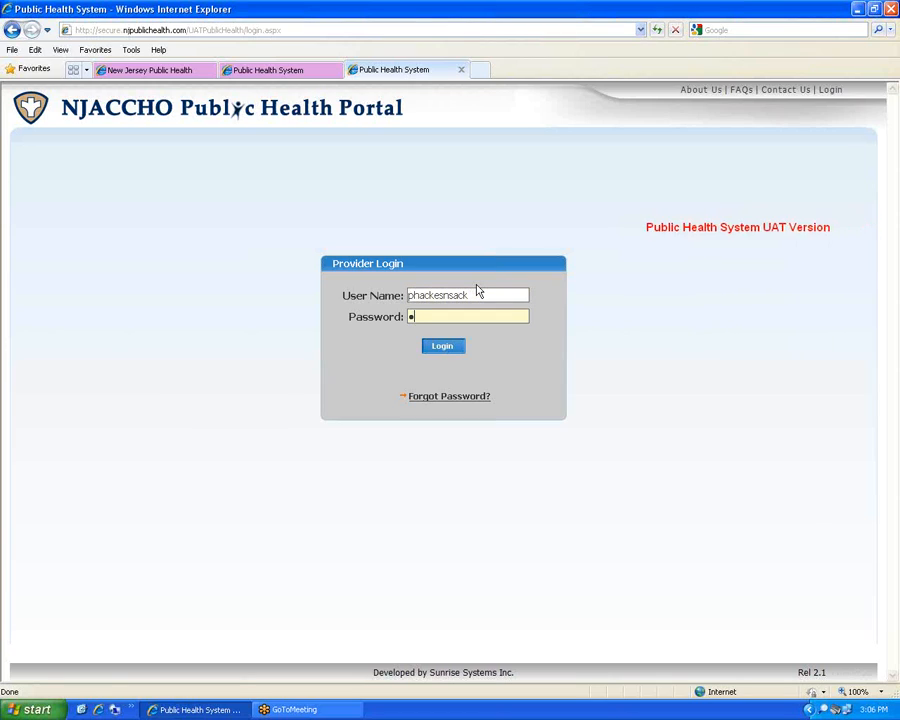
{"action": "type", "text": "***********"}
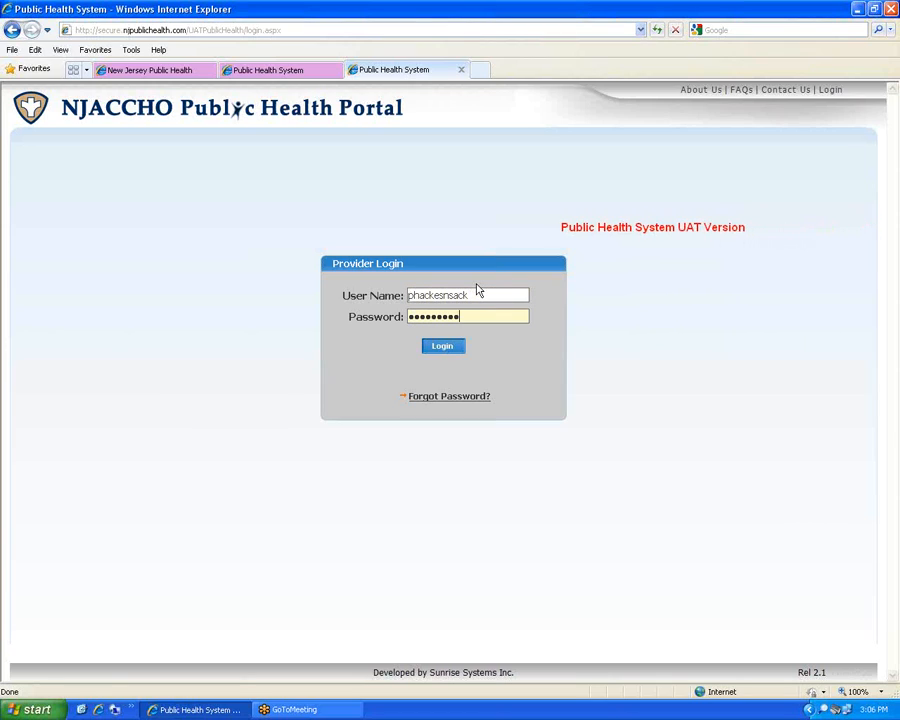
{"action": "key", "text": "Return"}
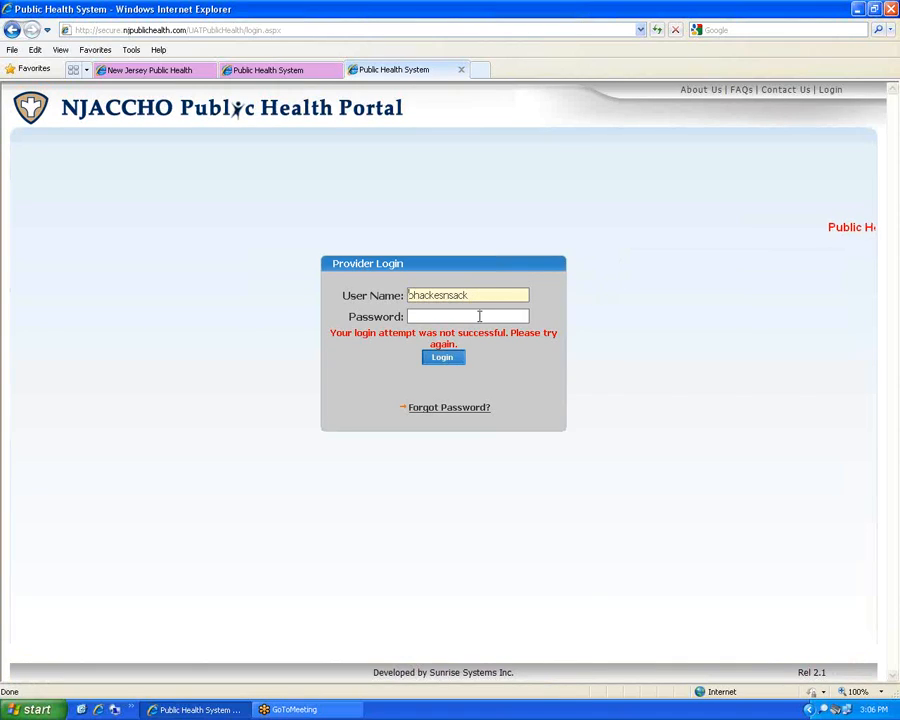
Retype the mistyped provider password and resubmit the login
{"action": "left_click", "coordinate": [522, 316]}
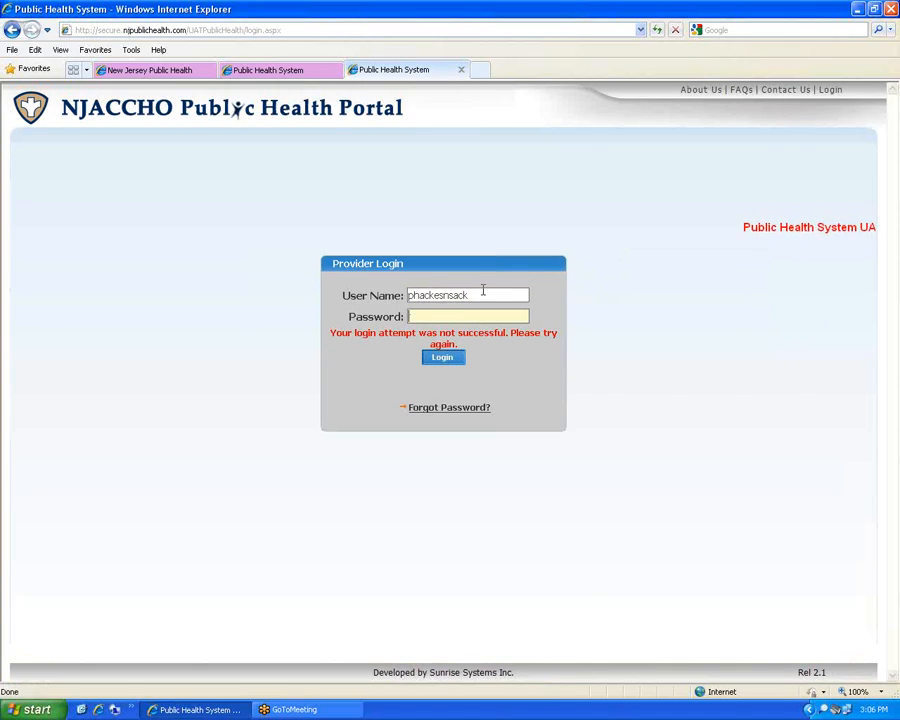
{"action": "type", "text": "********"}
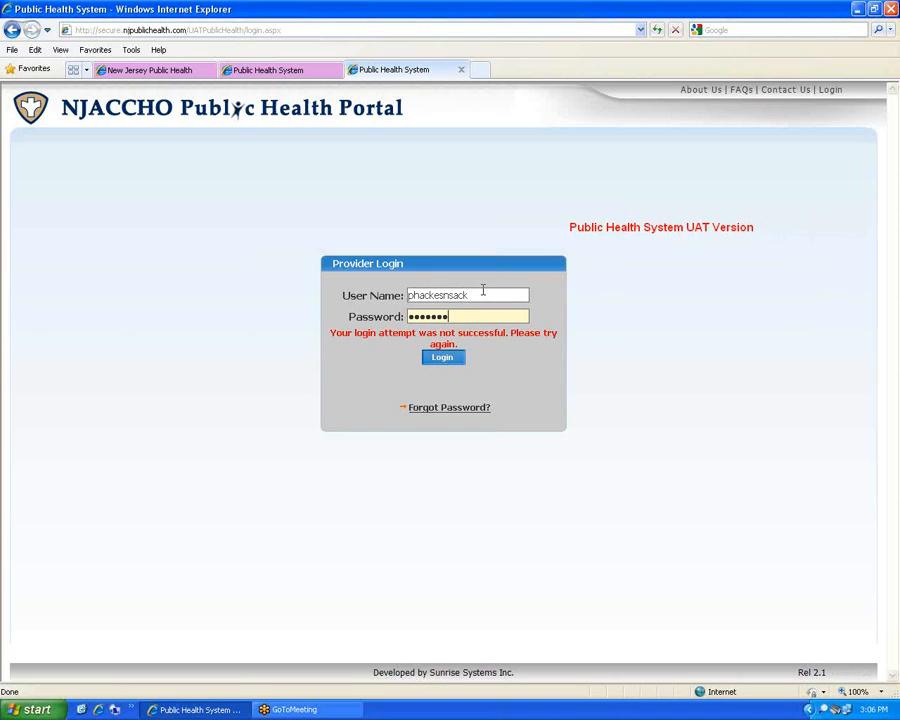
{"action": "key", "text": "BackSpace"}
{"action": "key", "text": "BackSpace"}
{"action": "key", "text": "BackSpace"}
{"action": "key", "text": "BackSpace"}
{"action": "key", "text": "BackSpace"}
{"action": "key", "text": "BackSpace"}
{"action": "key", "text": "BackSpace"}
{"action": "key", "text": "BackSpace"}
{"action": "type", "text": "************"}
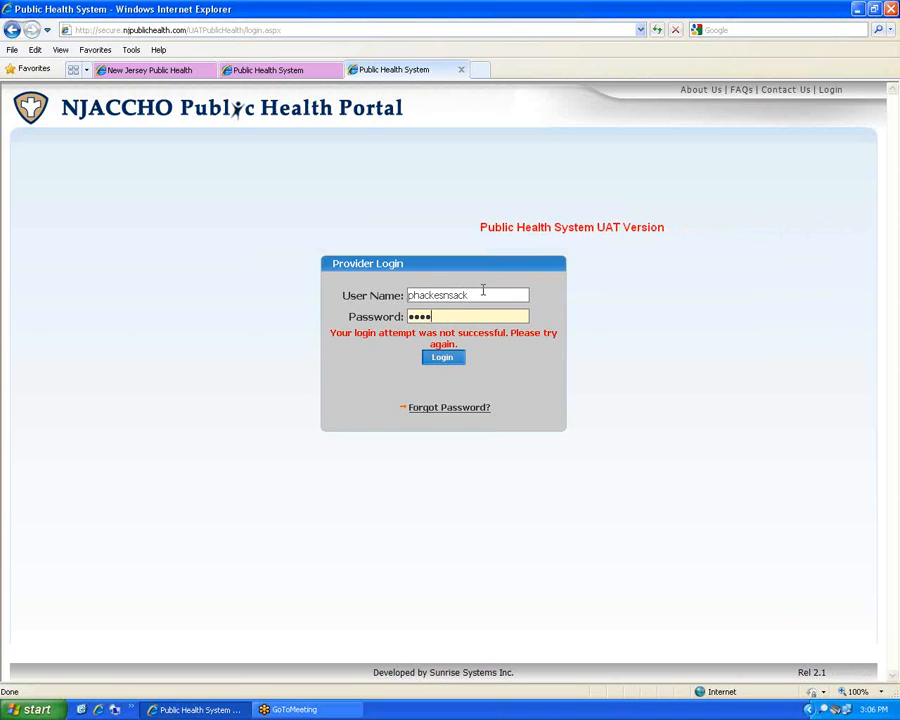
{"action": "key", "text": "Return"}
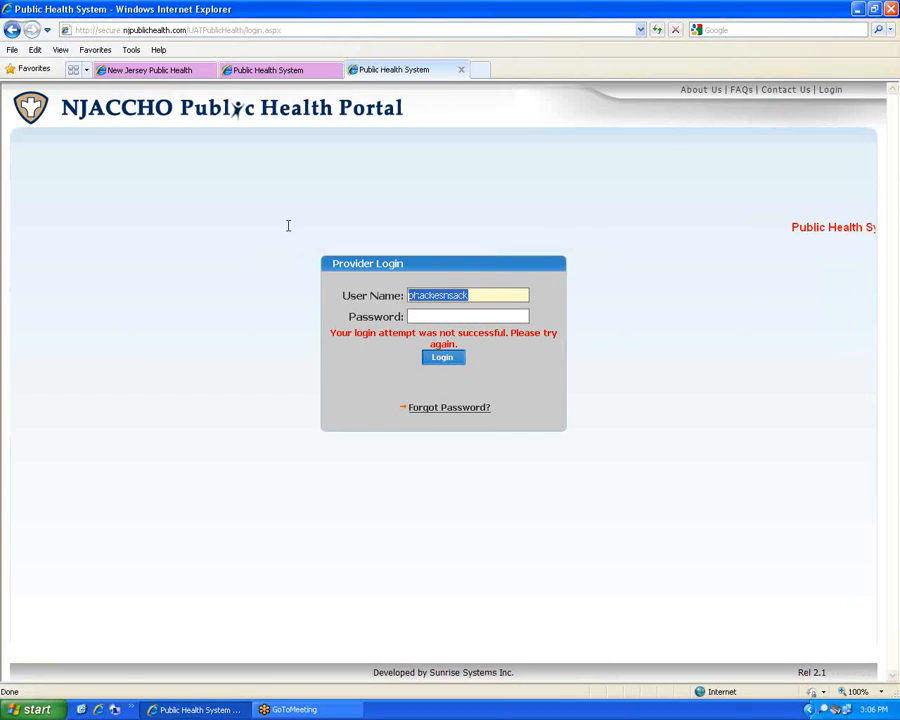
Re-enter the provider user name and password, sign in, and open Immunization Tracking
{"action": "key", "text": "BackSpace"}
{"action": "type", "text": "phackensack"}
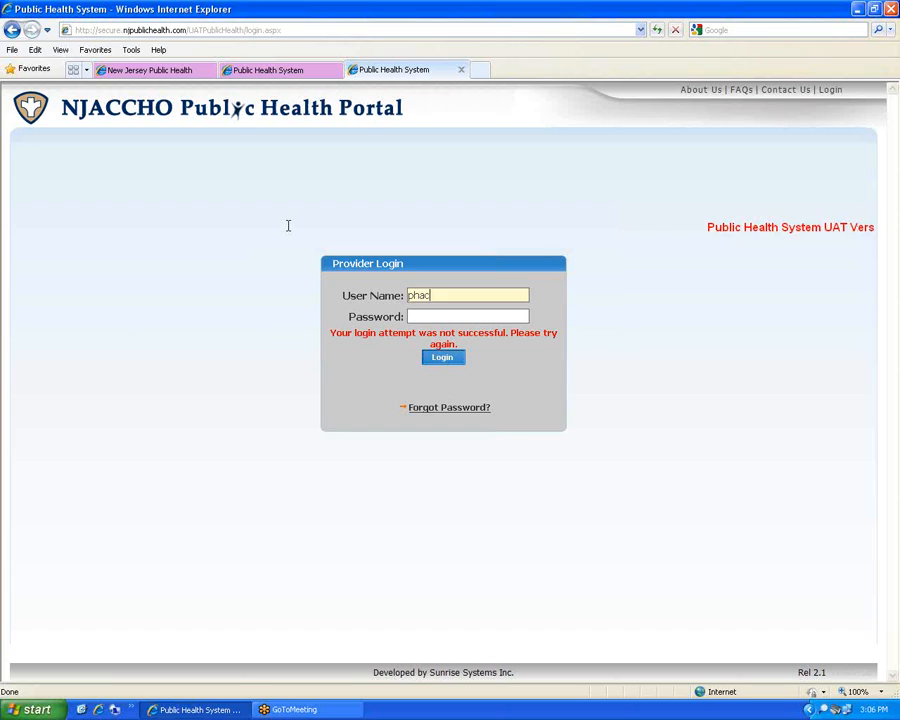
{"action": "key", "text": "Tab"}
{"action": "type", "text": "*******"}
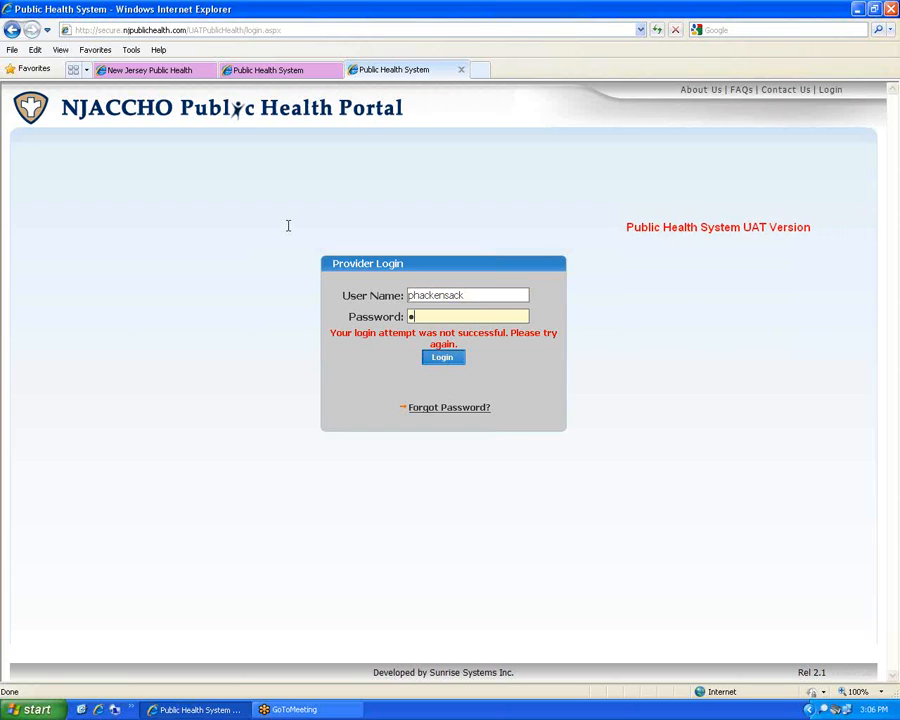
{"action": "type", "text": "***"}
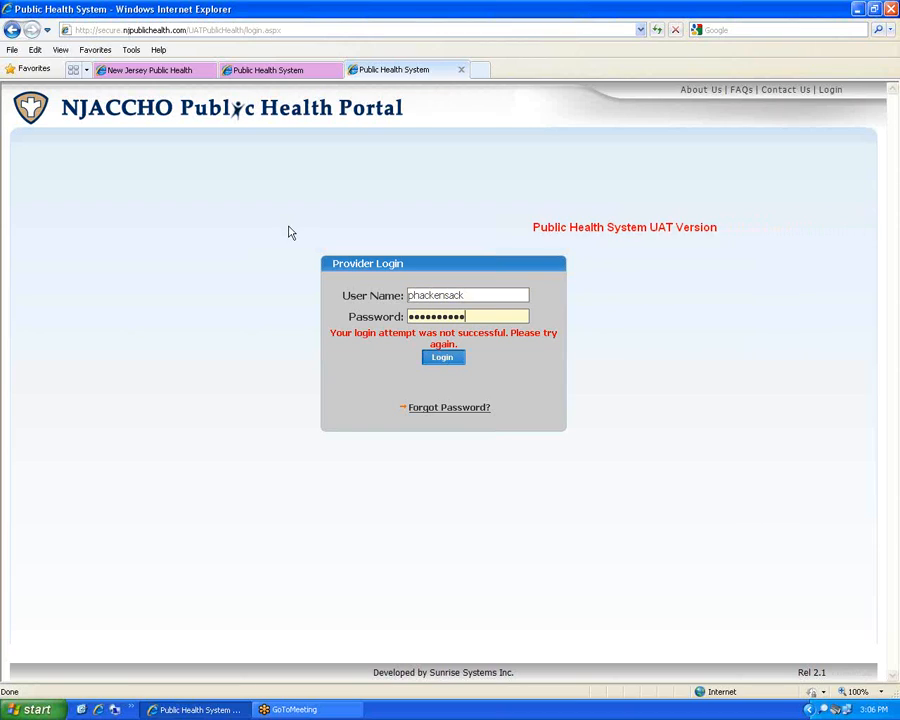
{"action": "key", "text": "Return"}
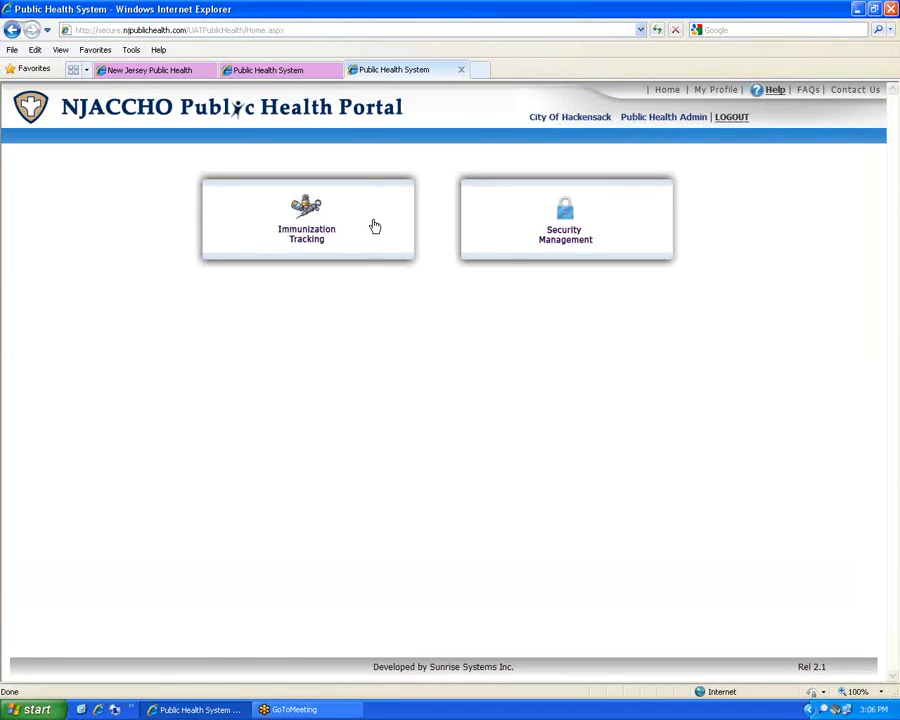
{"action": "left_click", "coordinate": [396, 210]}
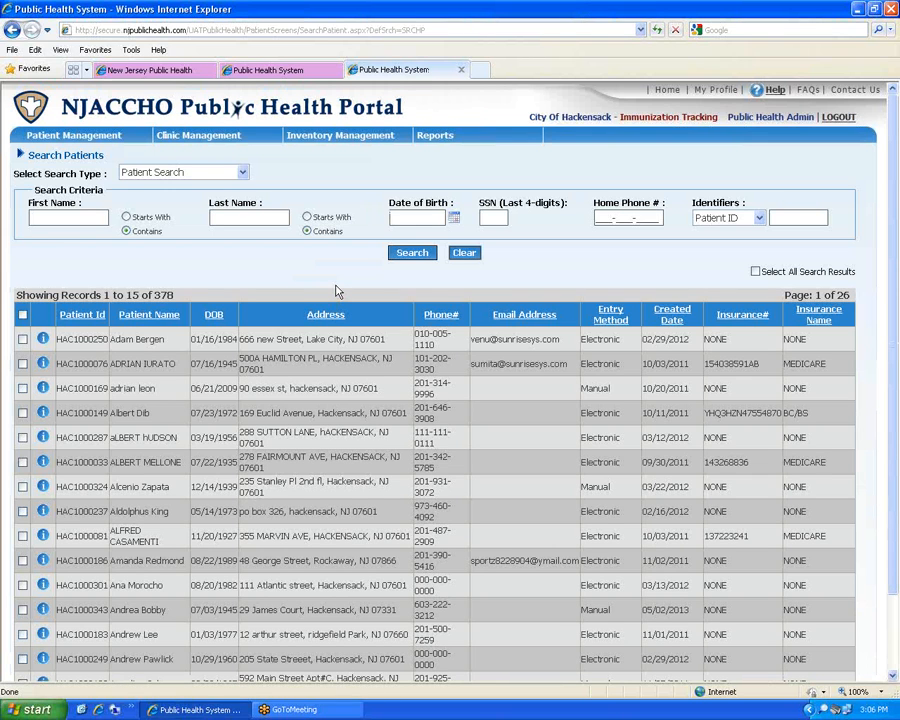
Search patients by last name and open the third of the 3 matches for editing
{"action": "left_click", "coordinate": [248, 217]}
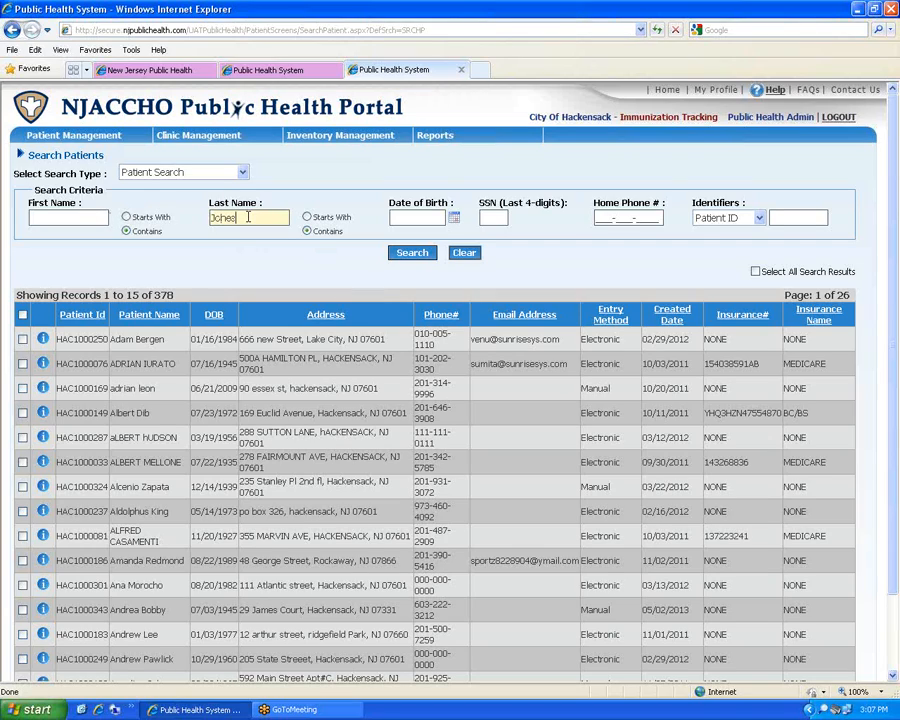
{"action": "left_click", "coordinate": [410, 252]}
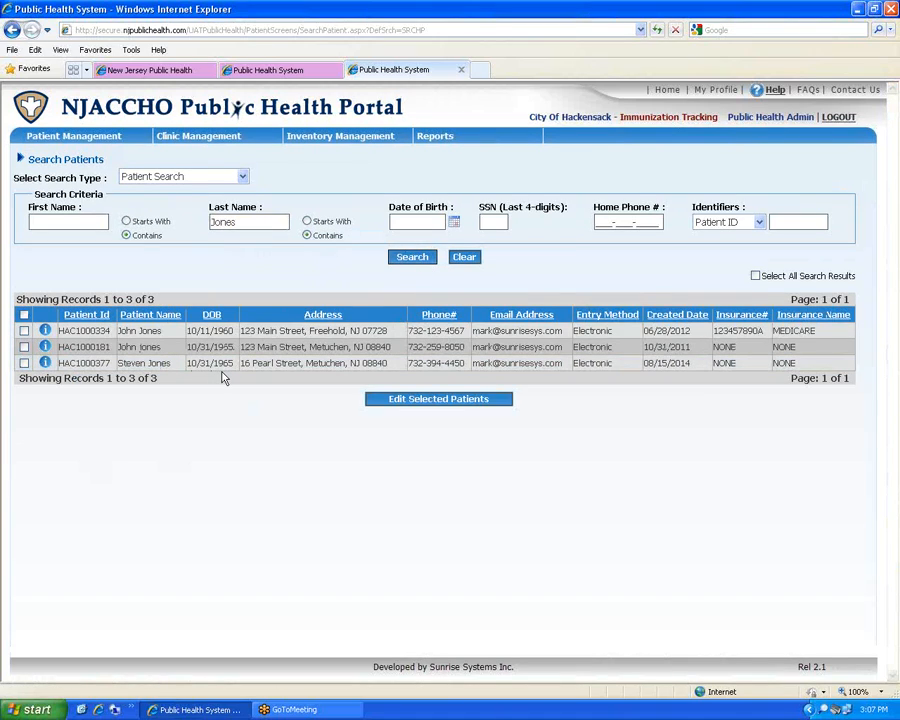
{"action": "left_click", "coordinate": [24, 363]}
{"action": "left_click", "coordinate": [440, 403]}
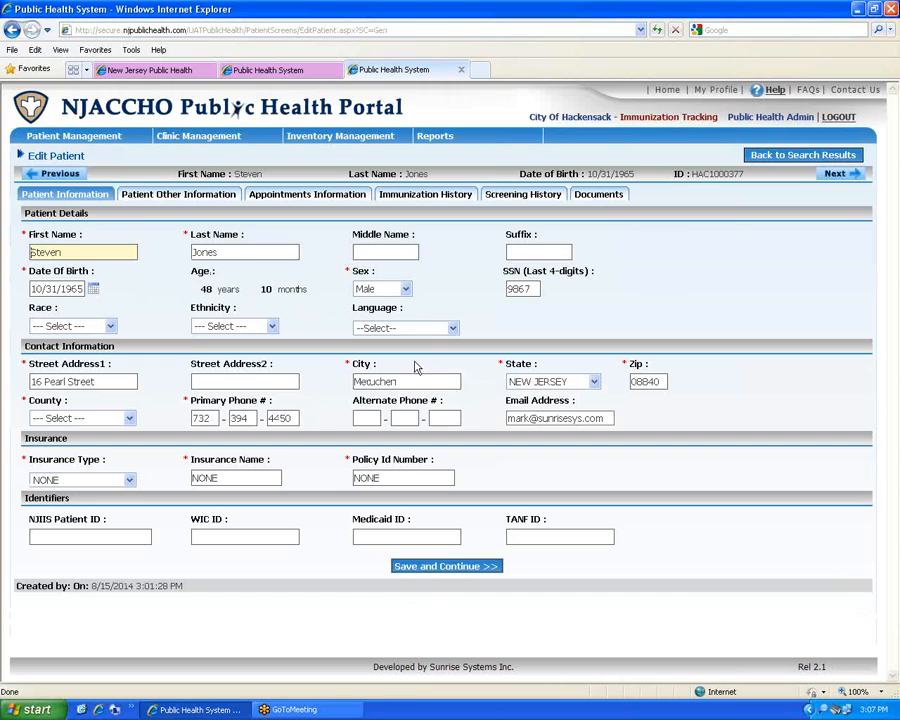
Confirm the 08/30/2014 appointment shows Scheduled, then switch to the public Welcome page
{"action": "left_click", "coordinate": [165, 198]}
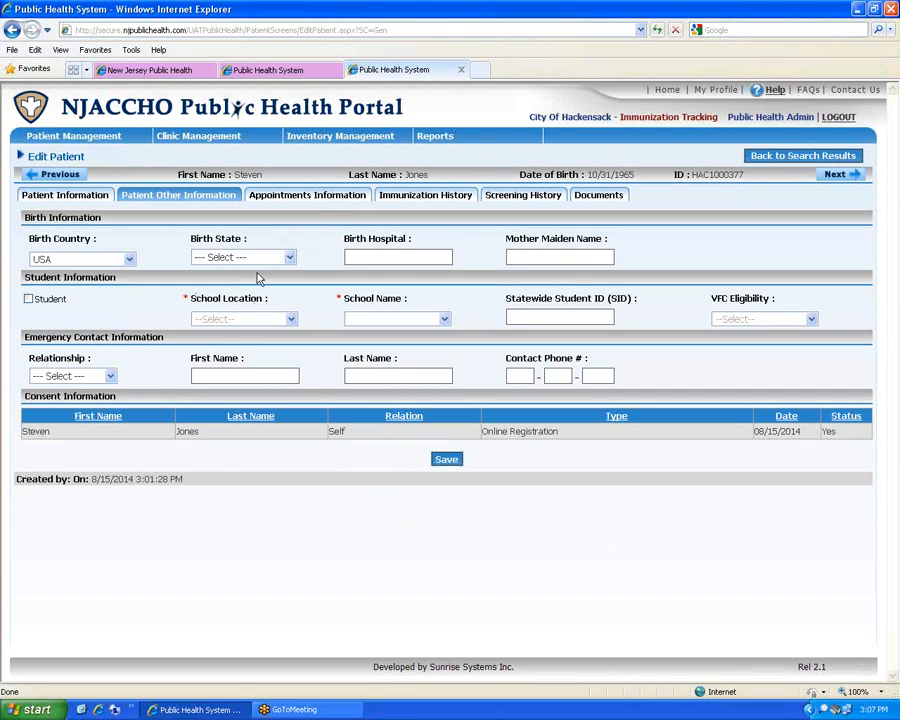
{"action": "left_click", "coordinate": [298, 197]}
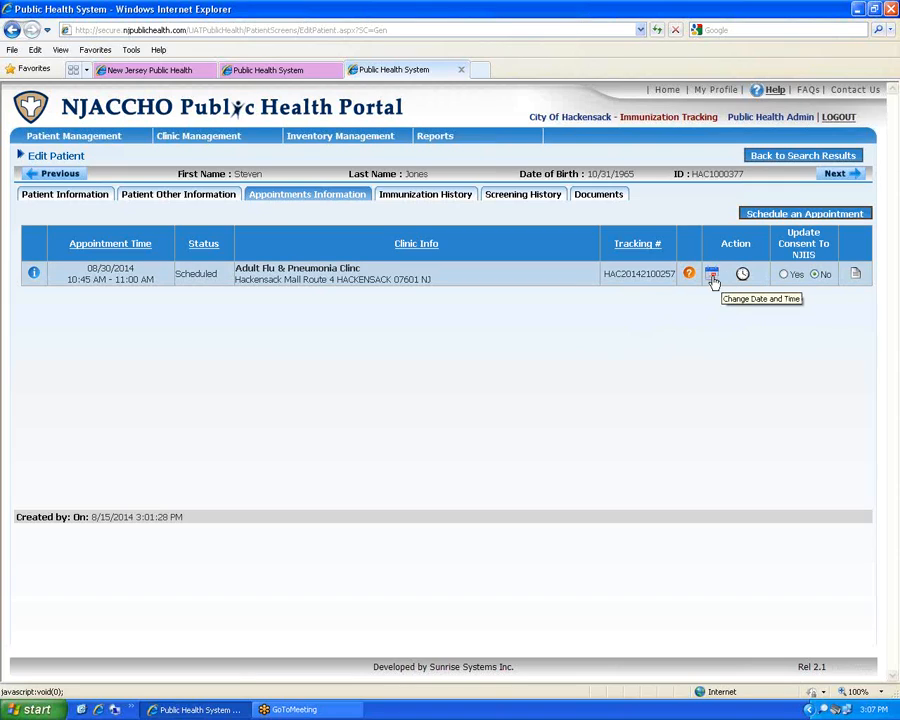
{"action": "mouse_move", "coordinate": [207, 138]}
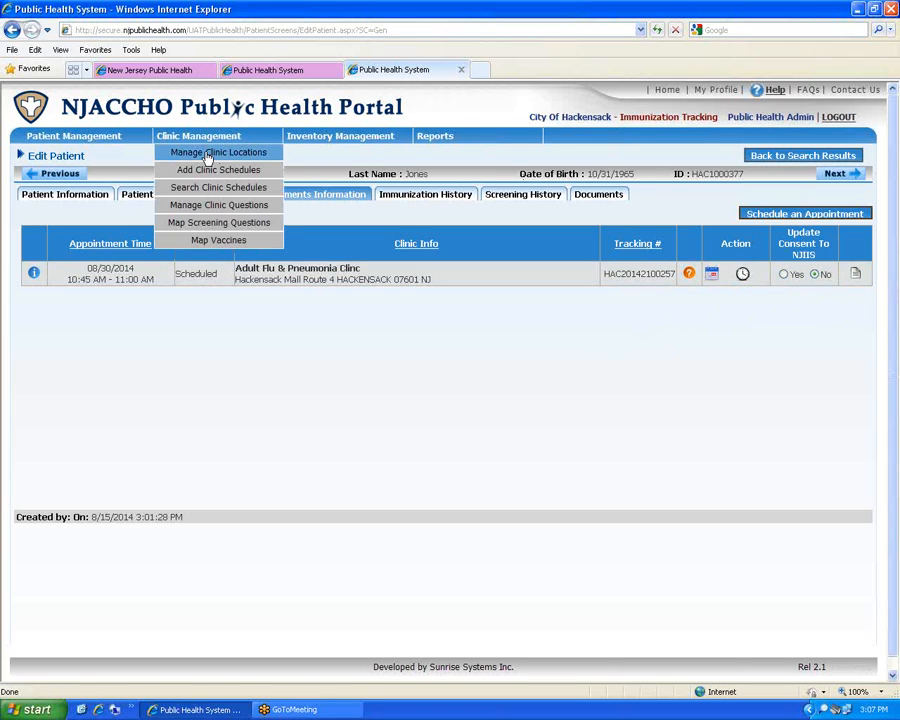
{"action": "left_click", "coordinate": [245, 70]}
{"action": "left_click", "coordinate": [192, 70]}
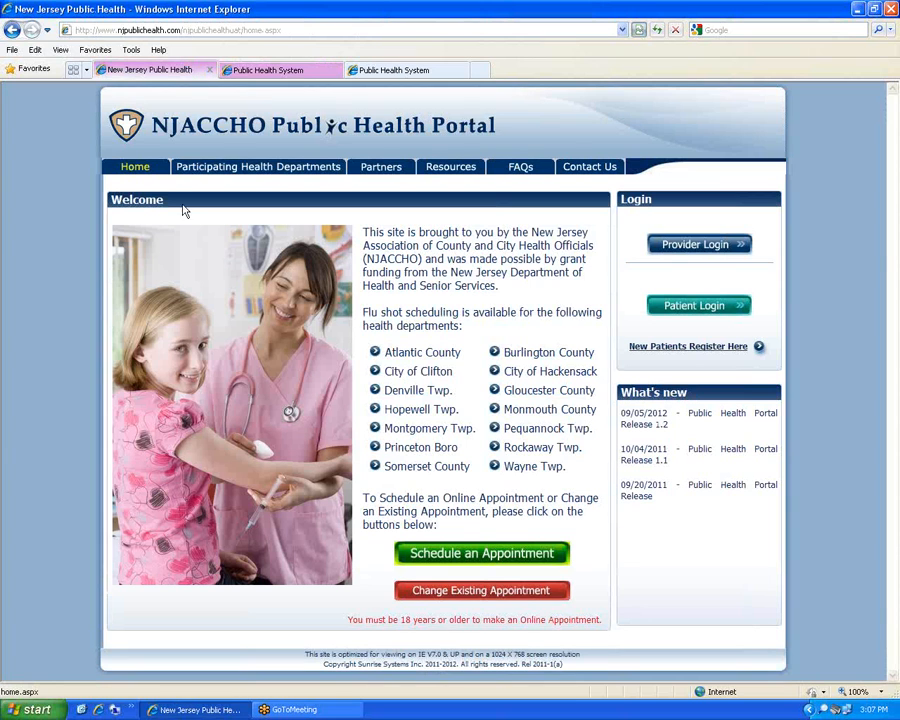
Look up the scheduled appointment by its tracking number and the patient's date of birth
{"action": "left_click", "coordinate": [511, 599]}
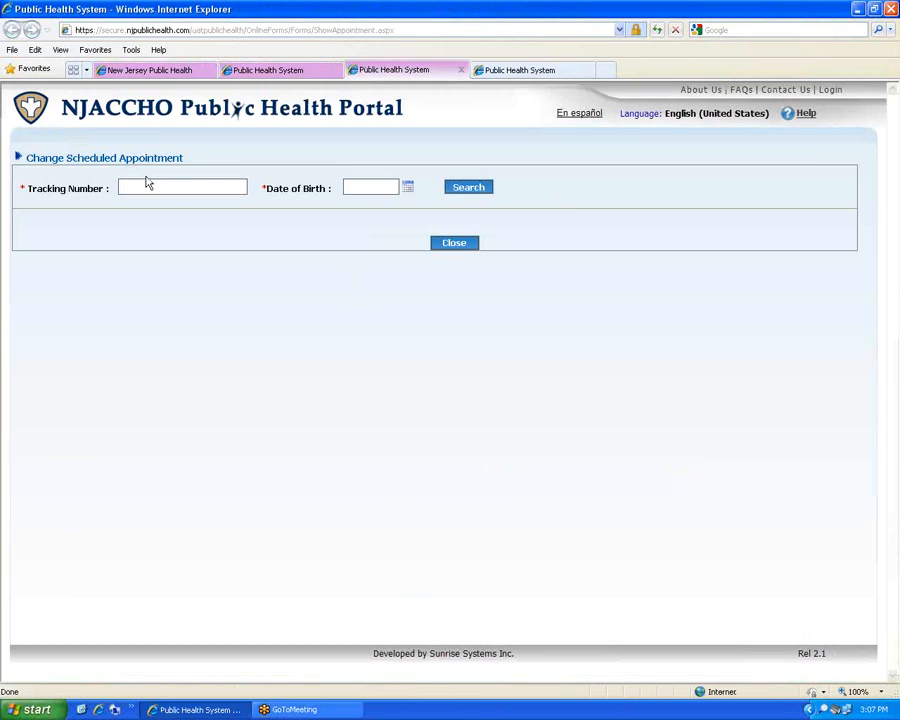
{"action": "left_click", "coordinate": [146, 181]}
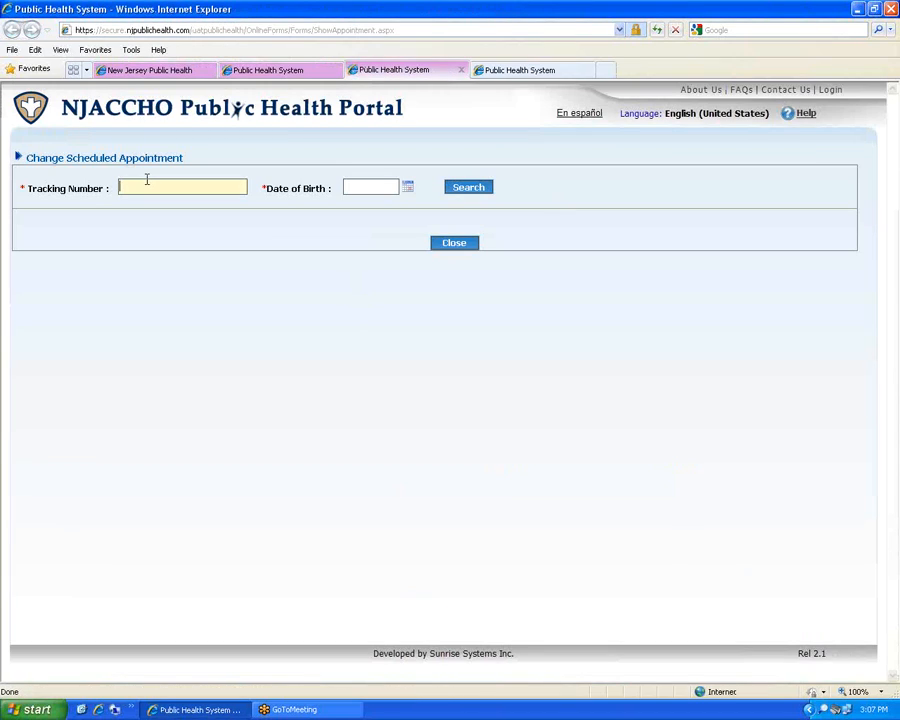
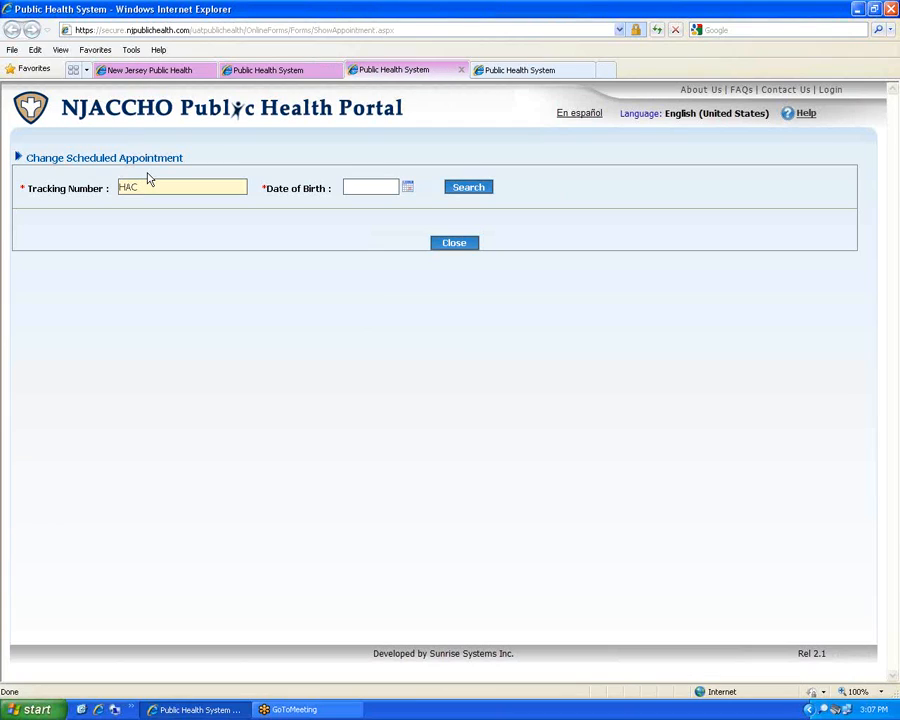
{"action": "left_click", "coordinate": [383, 188]}
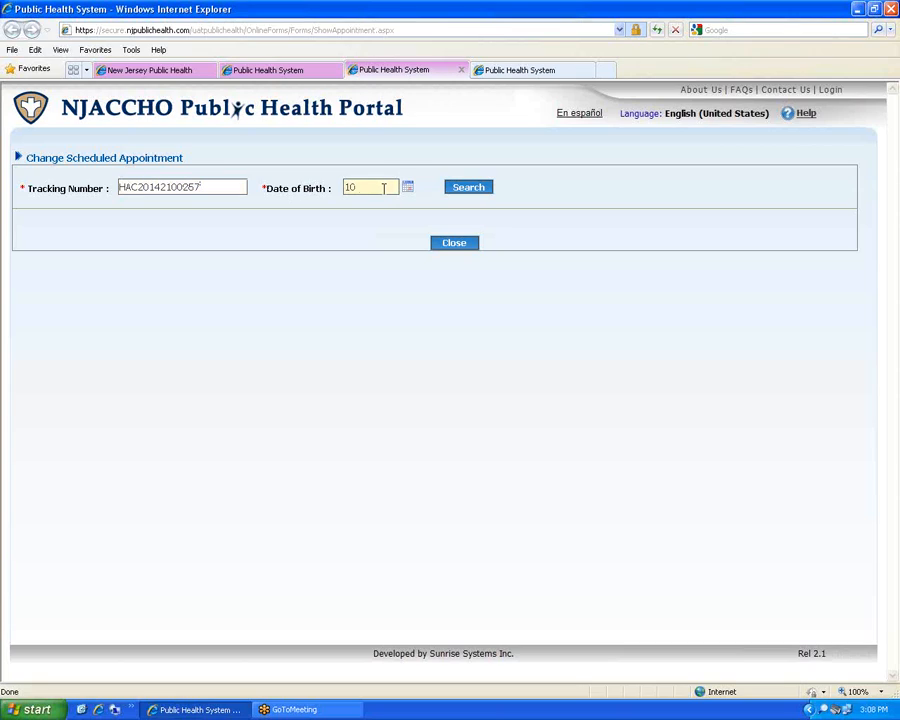
{"action": "type", "text": "10/31/1955"}
{"action": "left_click", "coordinate": [475, 189]}
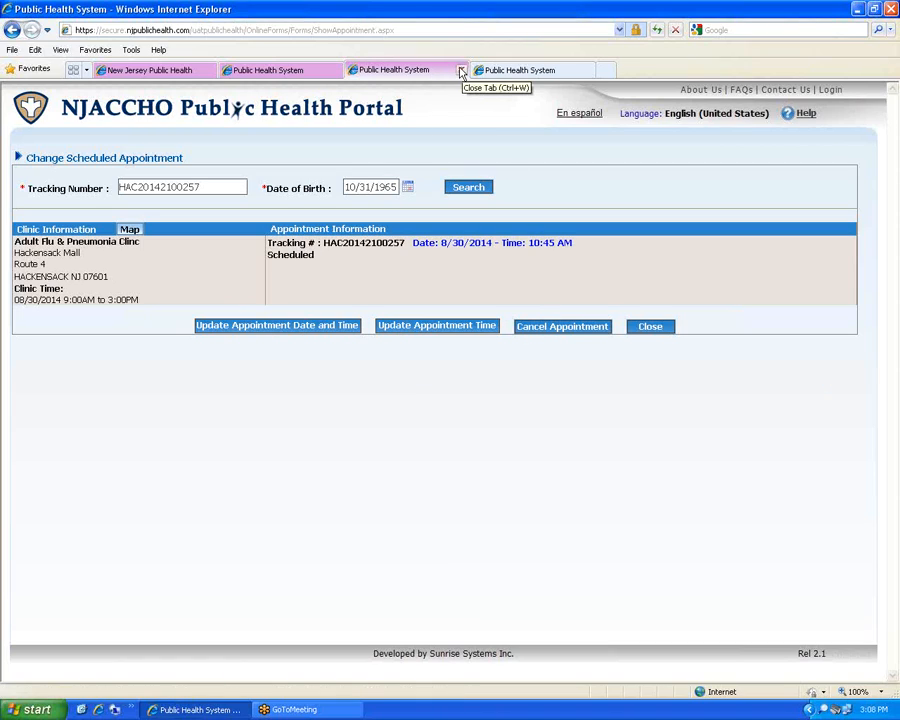
Return to the patient record and review Immunization History, Screening History and Documents
{"action": "left_click", "coordinate": [498, 72]}
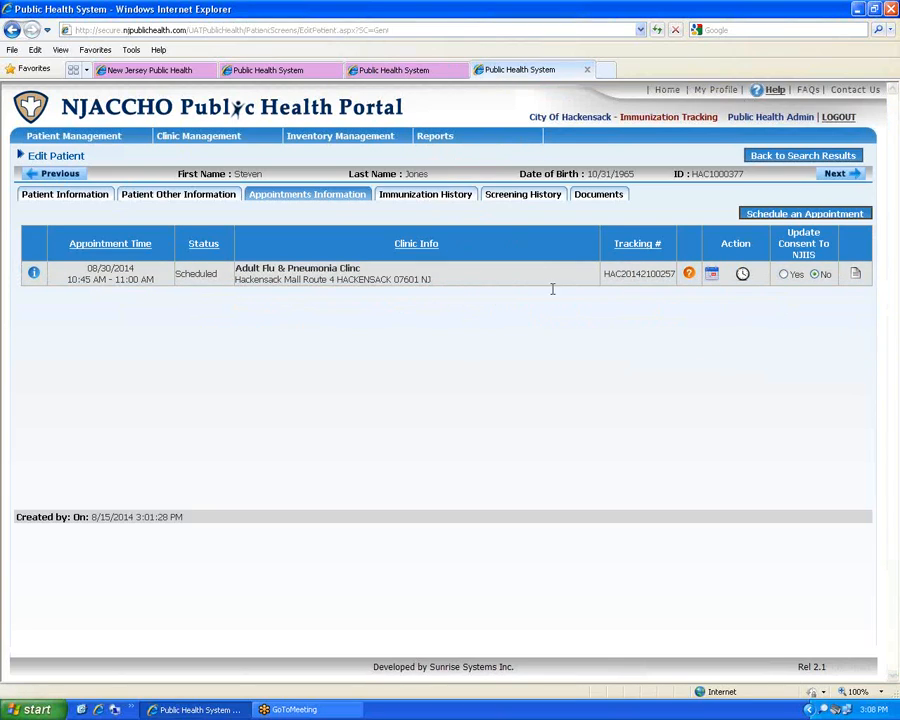
{"action": "left_click", "coordinate": [441, 195]}
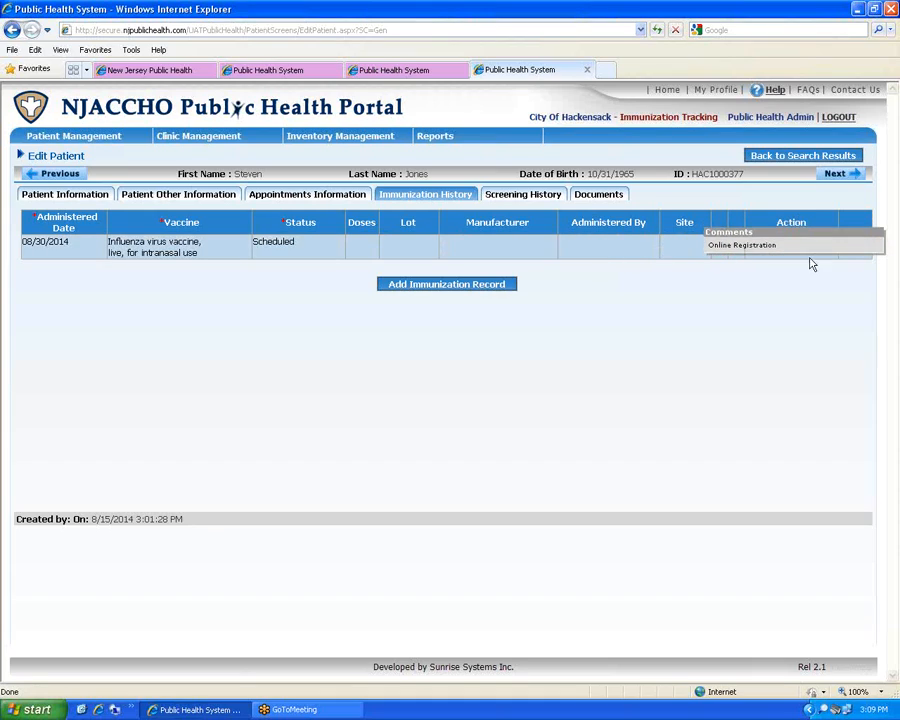
{"action": "left_click", "coordinate": [551, 196]}
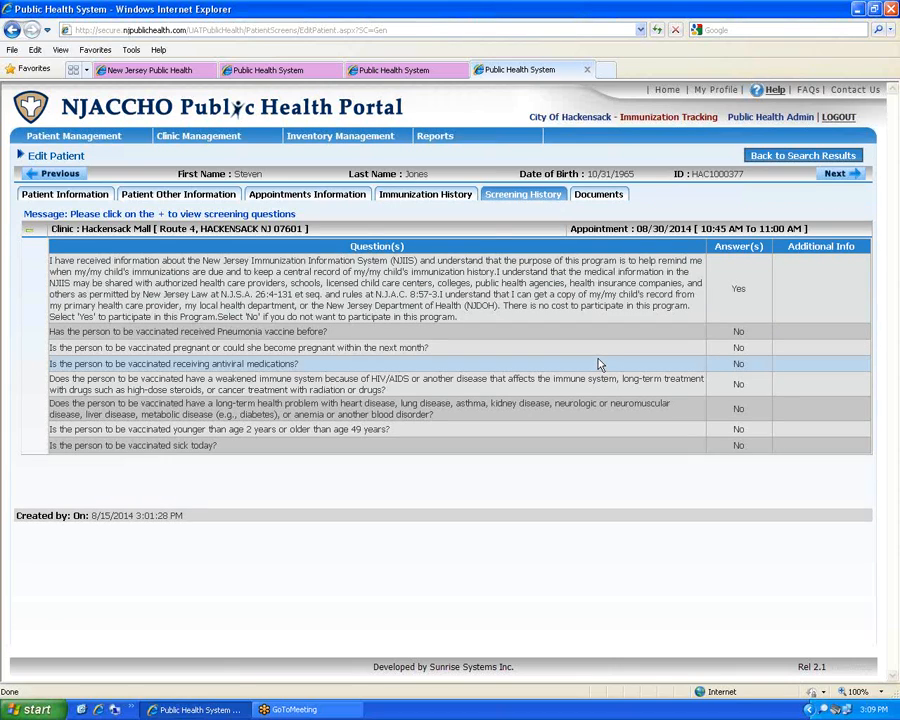
{"action": "left_click", "coordinate": [601, 196]}
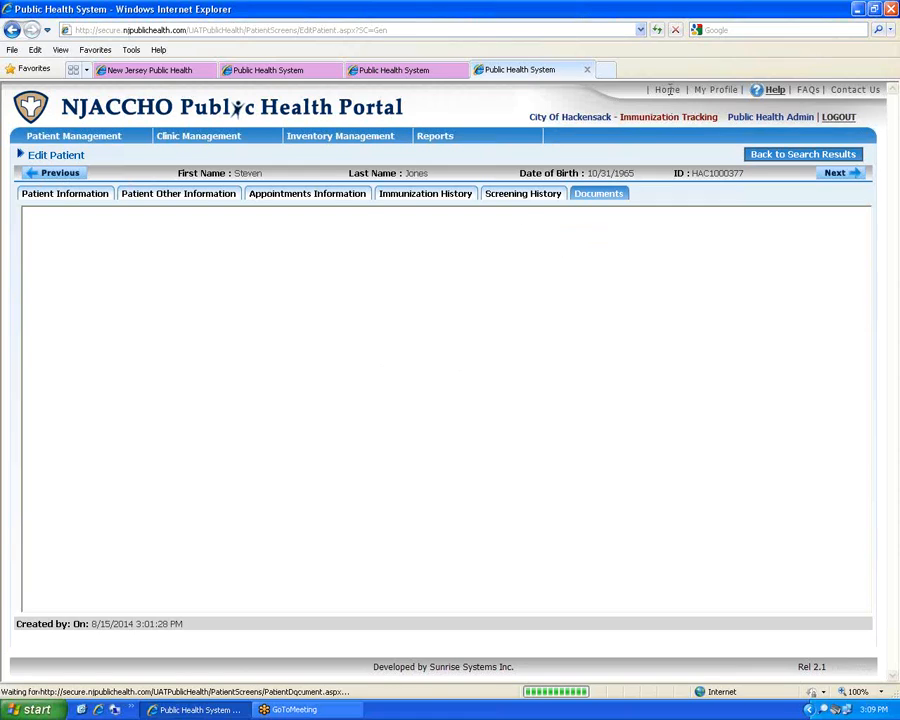
Switch Immunization Tracking to Appointment Search, clear the criteria, and run an unfiltered search
{"action": "left_click", "coordinate": [50, 108]}
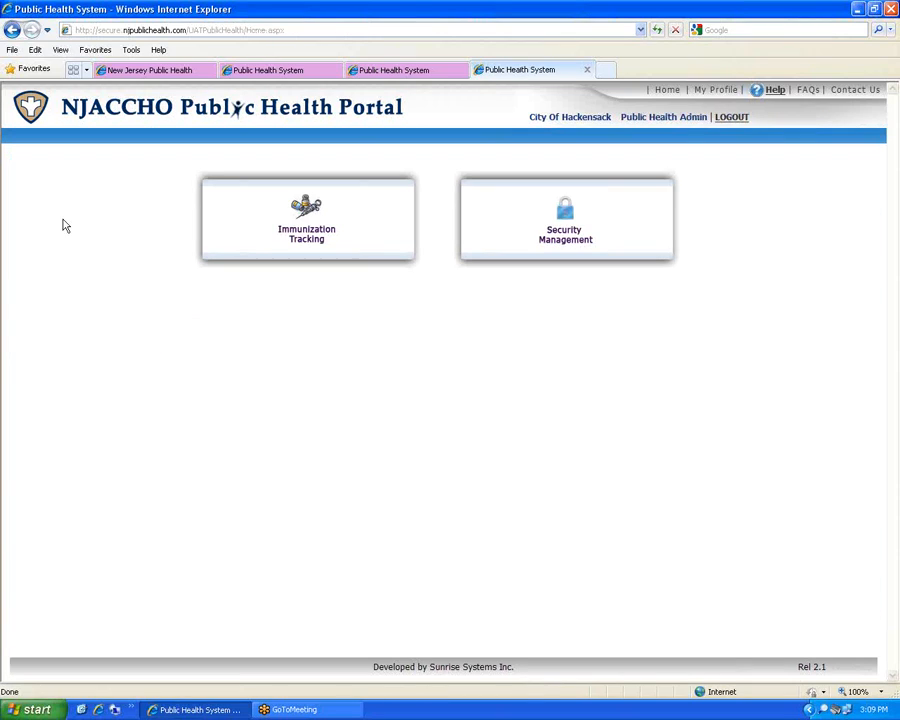
{"action": "left_click", "coordinate": [260, 240]}
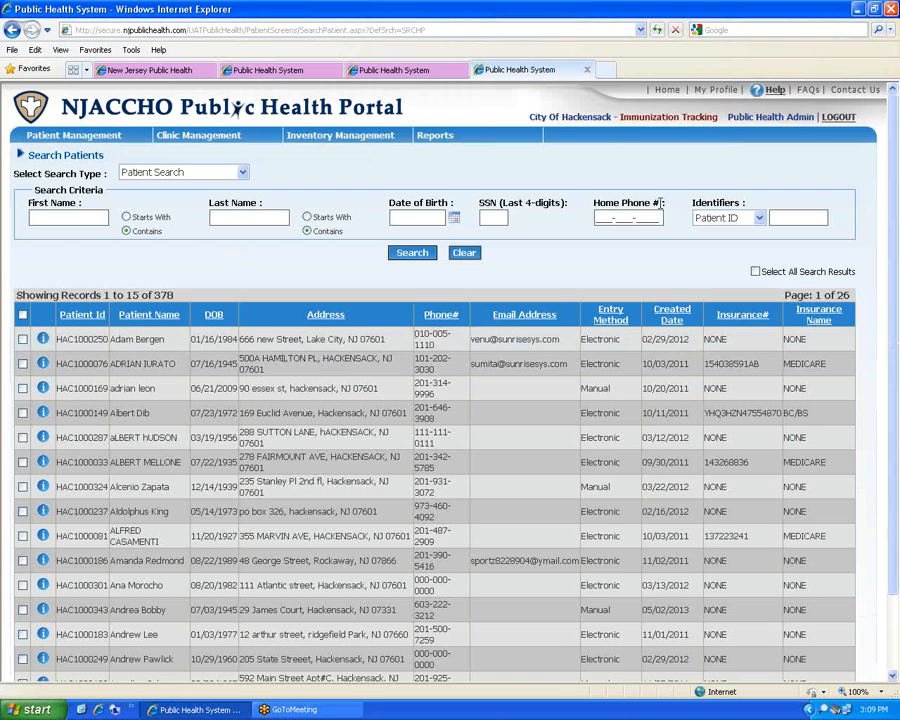
{"action": "left_click", "coordinate": [77, 223]}
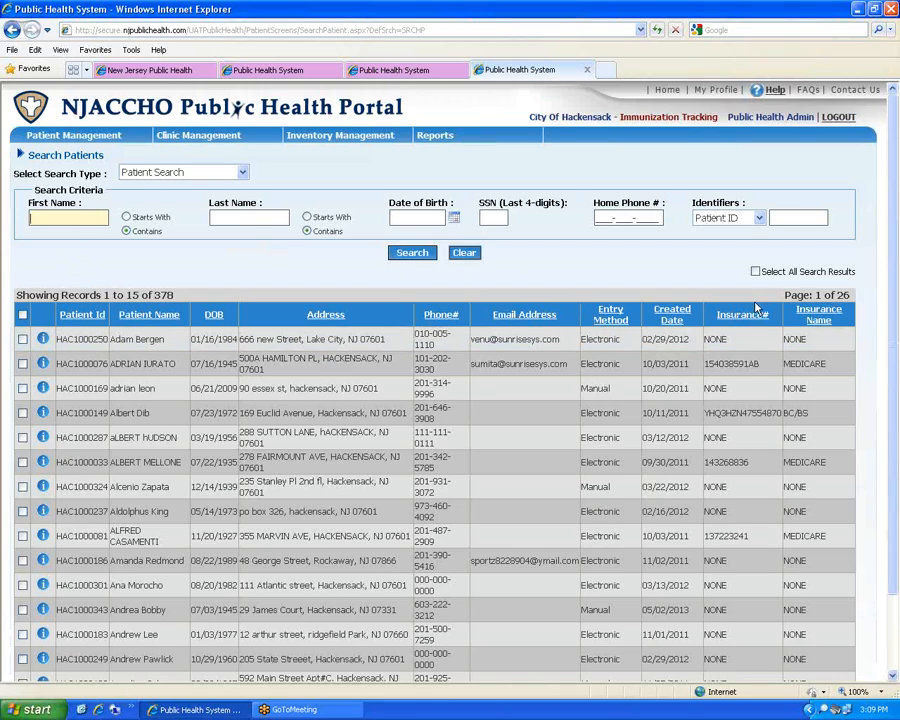
{"action": "left_click", "coordinate": [153, 174]}
{"action": "left_click", "coordinate": [165, 200]}
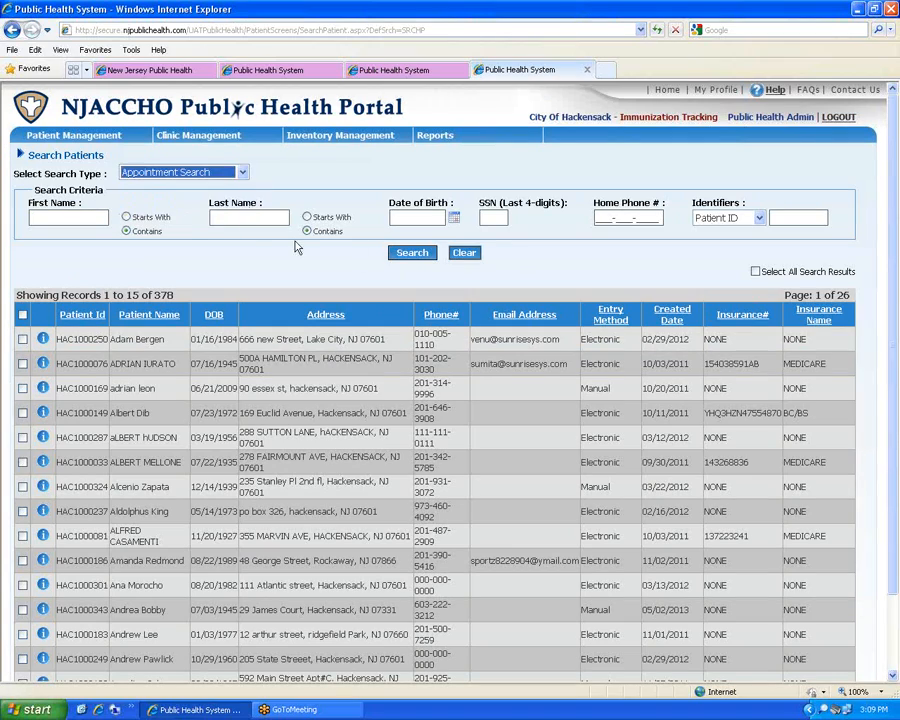
{"action": "left_click", "coordinate": [410, 255]}
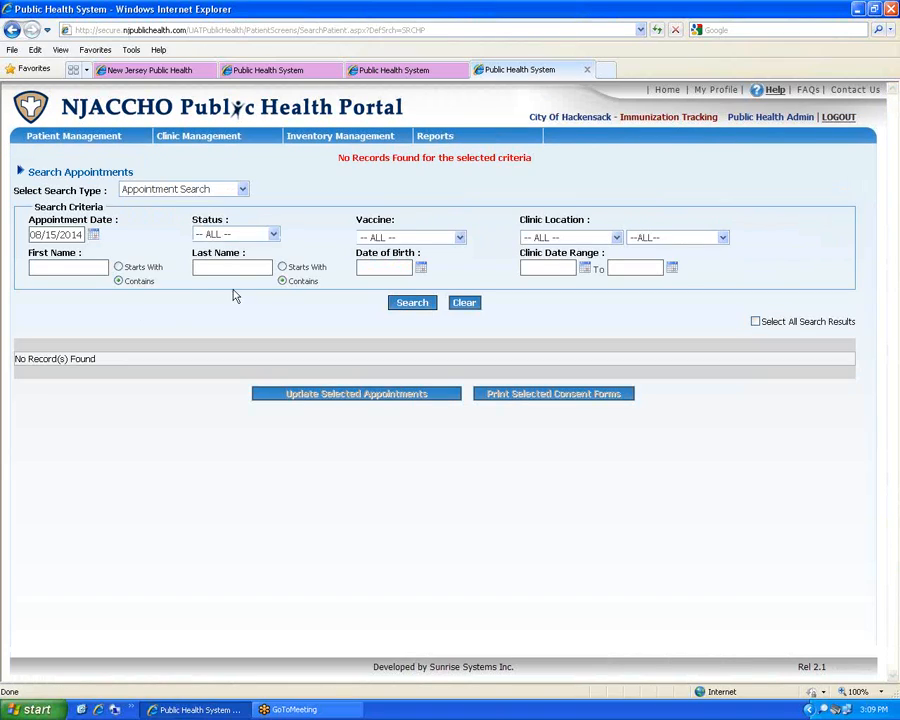
{"action": "left_click", "coordinate": [93, 234]}
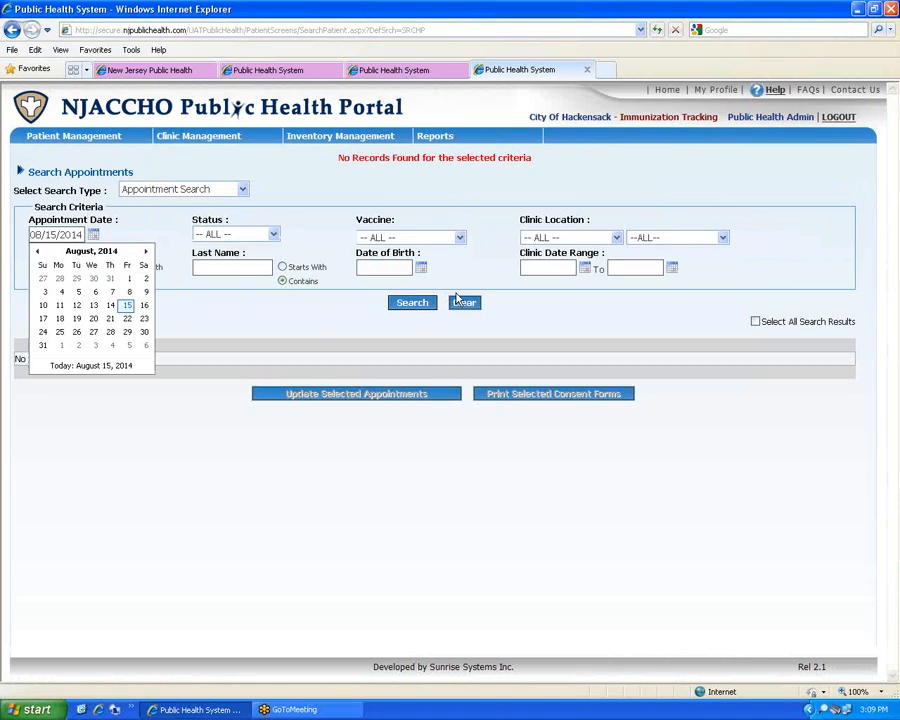
{"action": "left_click", "coordinate": [464, 302]}
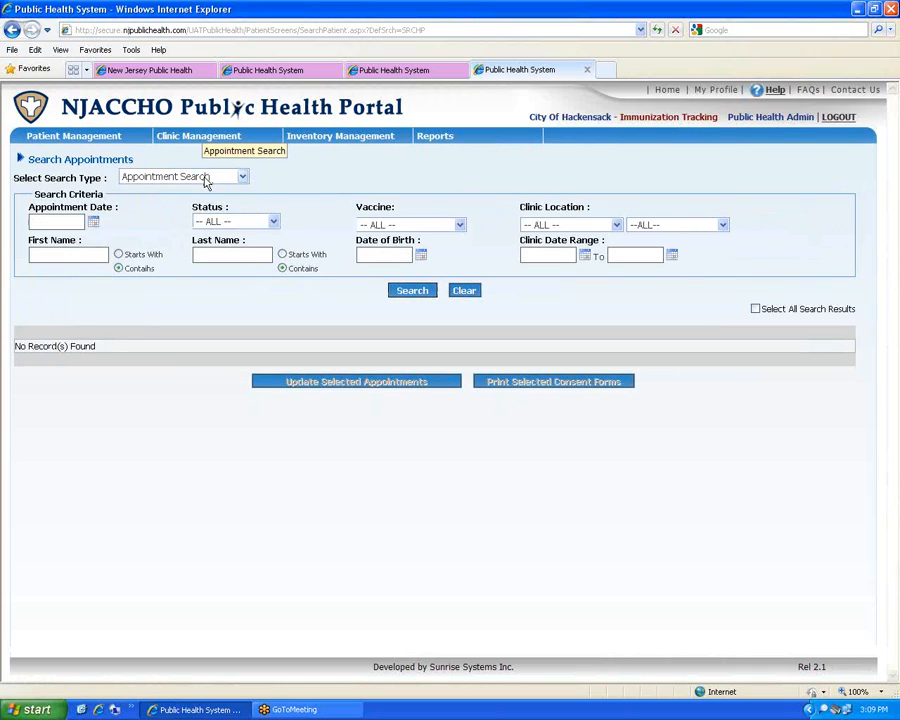
{"action": "left_click", "coordinate": [240, 177]}
{"action": "left_click", "coordinate": [249, 176]}
{"action": "left_click", "coordinate": [408, 291]}
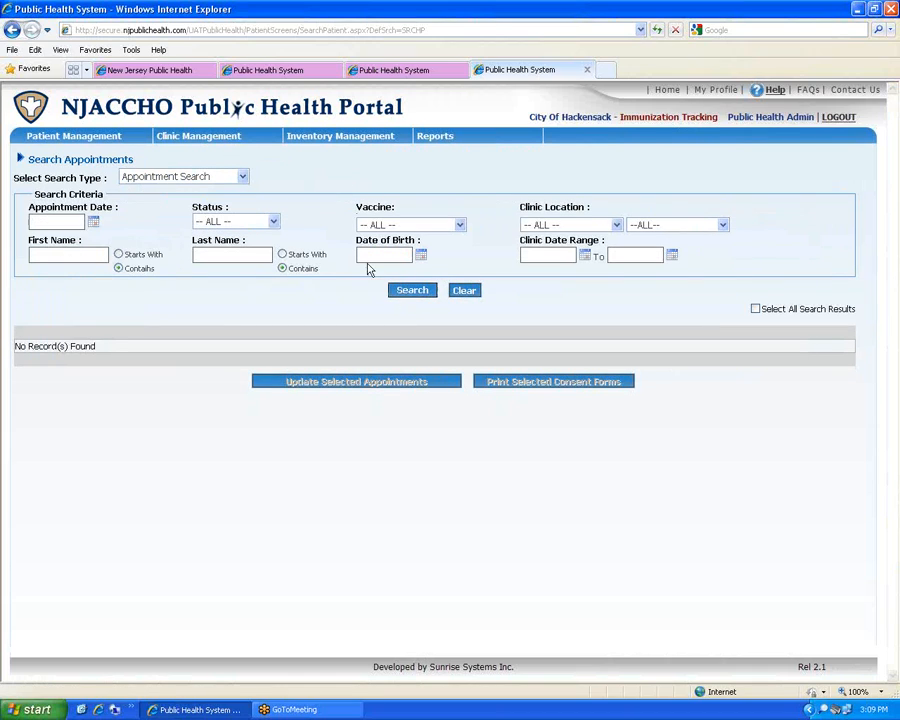
Filter appointments to Administered status (94 results) and tick the first three records
{"action": "left_click", "coordinate": [275, 219]}
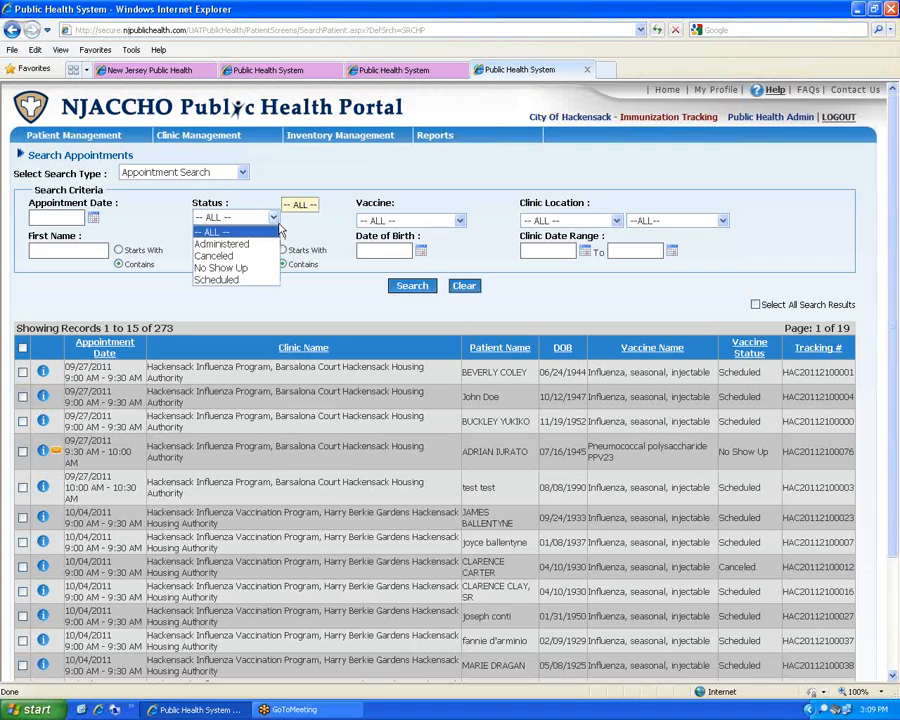
{"action": "left_click", "coordinate": [222, 243]}
{"action": "left_click", "coordinate": [411, 288]}
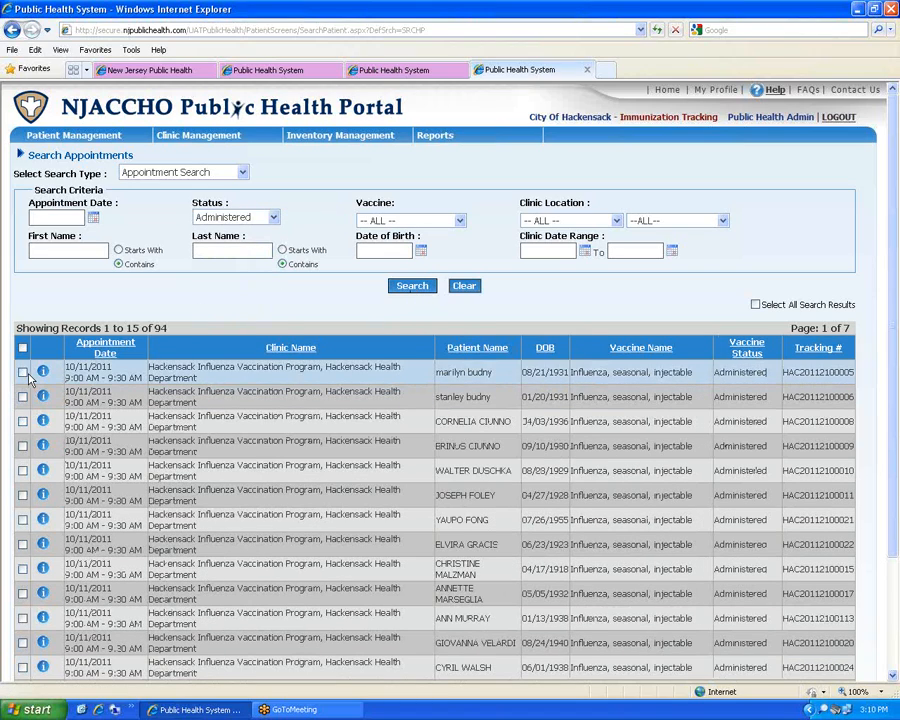
{"action": "left_click", "coordinate": [22, 372]}
{"action": "left_click", "coordinate": [22, 397]}
{"action": "left_click", "coordinate": [22, 421]}
{"action": "scroll", "coordinate": [127, 427], "scroll_direction": "down", "scroll_amount": 3}
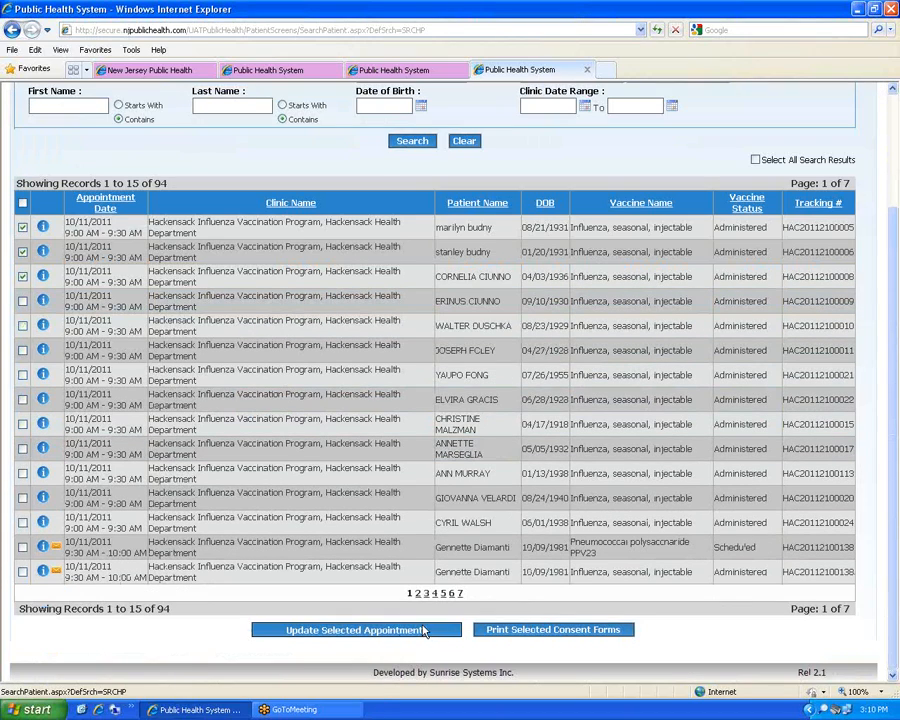
Open the three ticked appointments, view the first patient's consent form, and advance to the next
{"action": "left_click", "coordinate": [420, 629]}
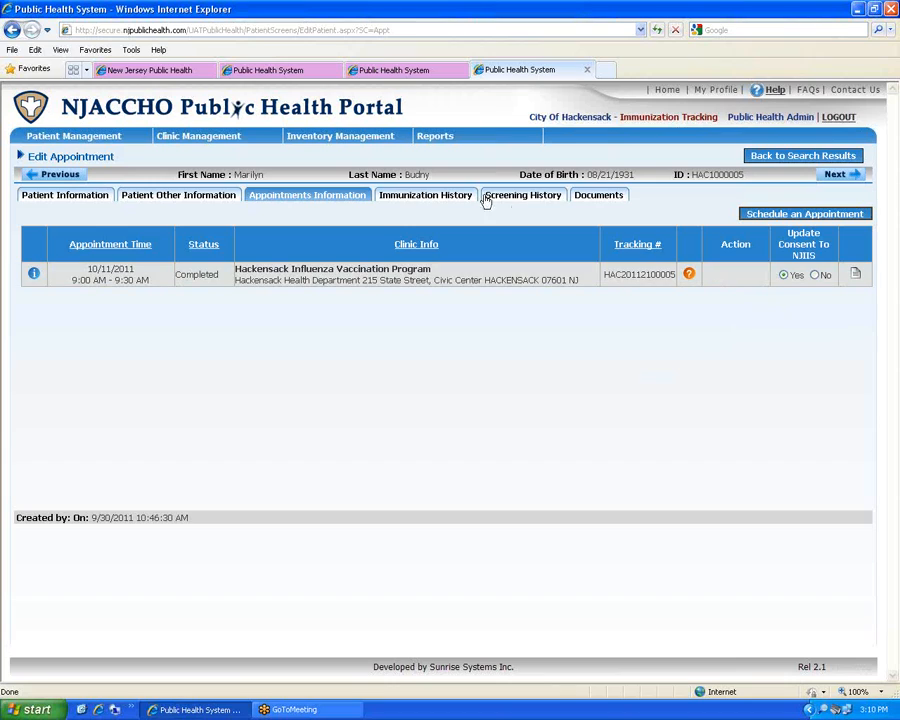
{"action": "left_click", "coordinate": [587, 203]}
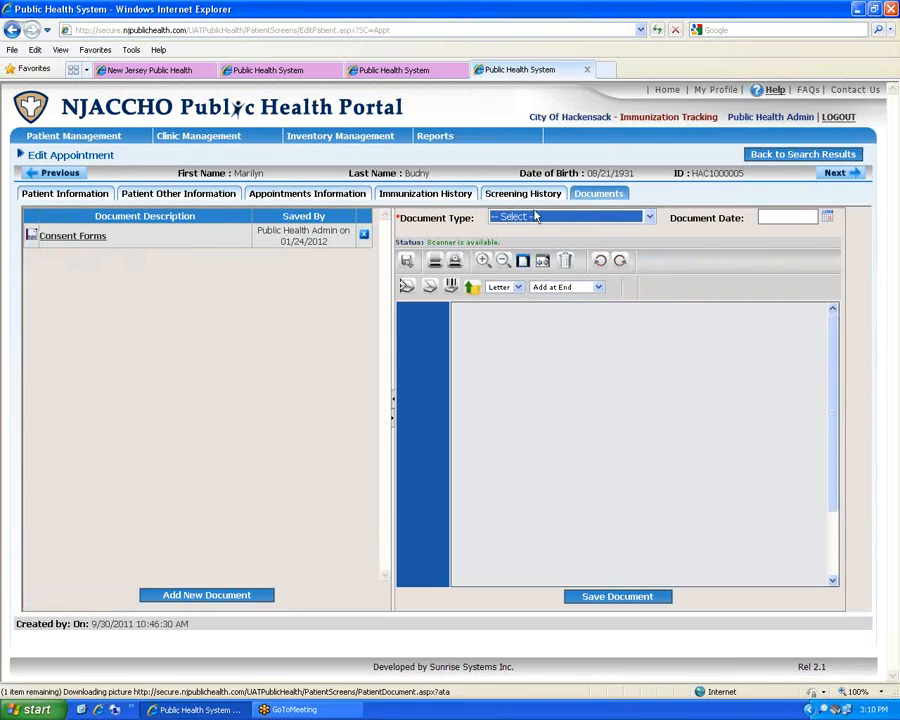
{"action": "left_click", "coordinate": [87, 240]}
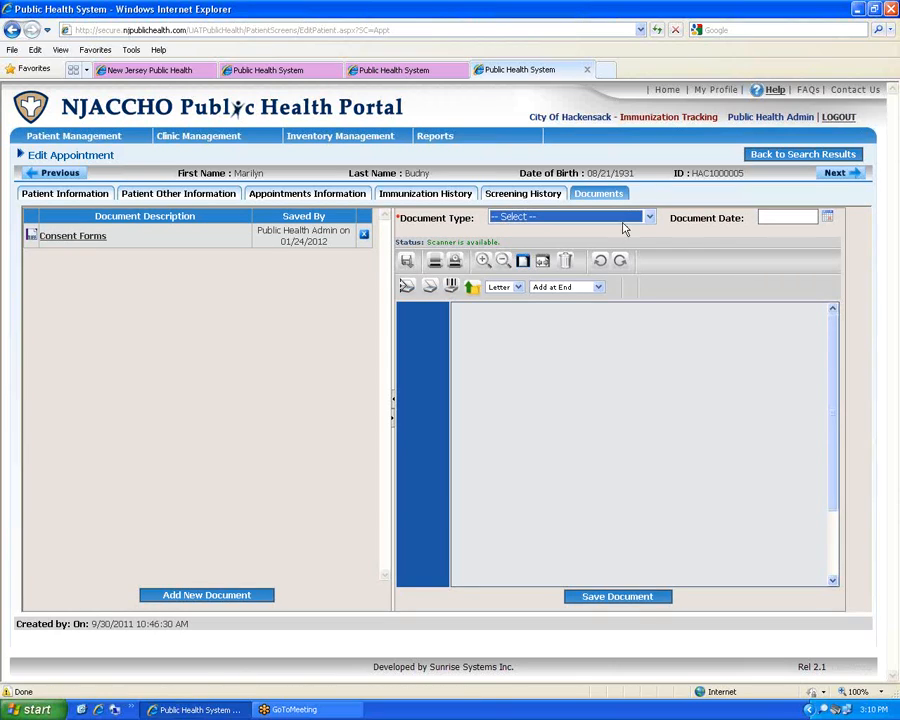
{"action": "left_click", "coordinate": [82, 238]}
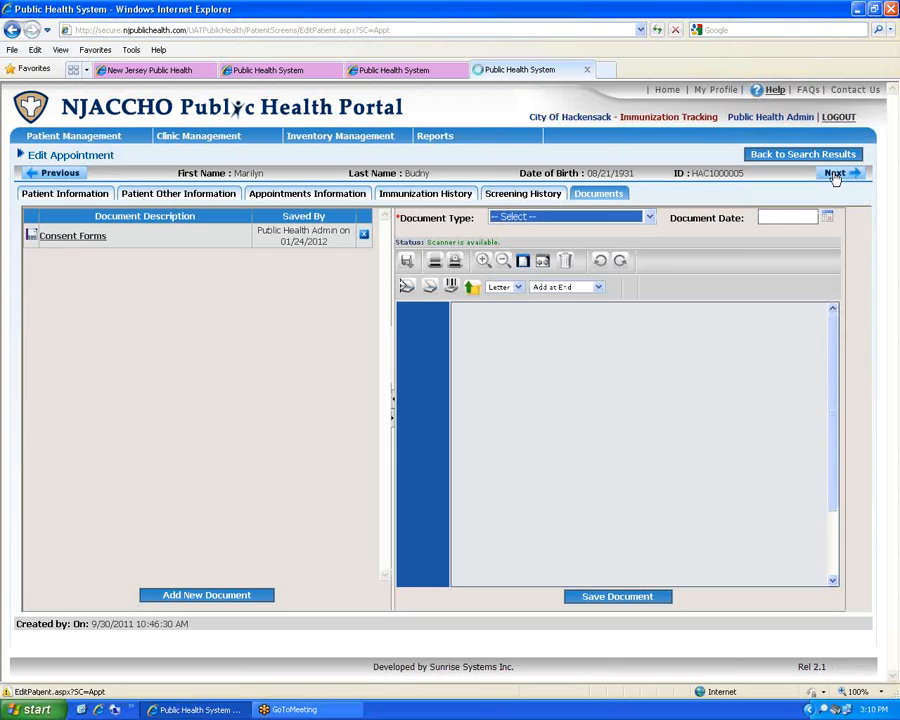
{"action": "left_click", "coordinate": [835, 174]}
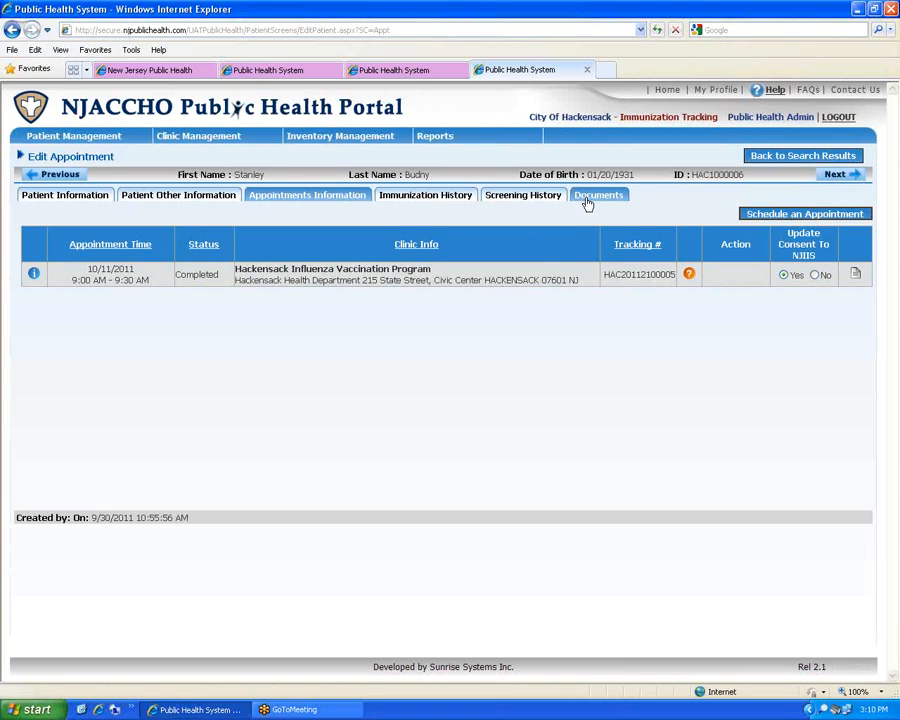
View this patient's consent form, immunization history and appointment details
{"action": "left_click", "coordinate": [590, 198]}
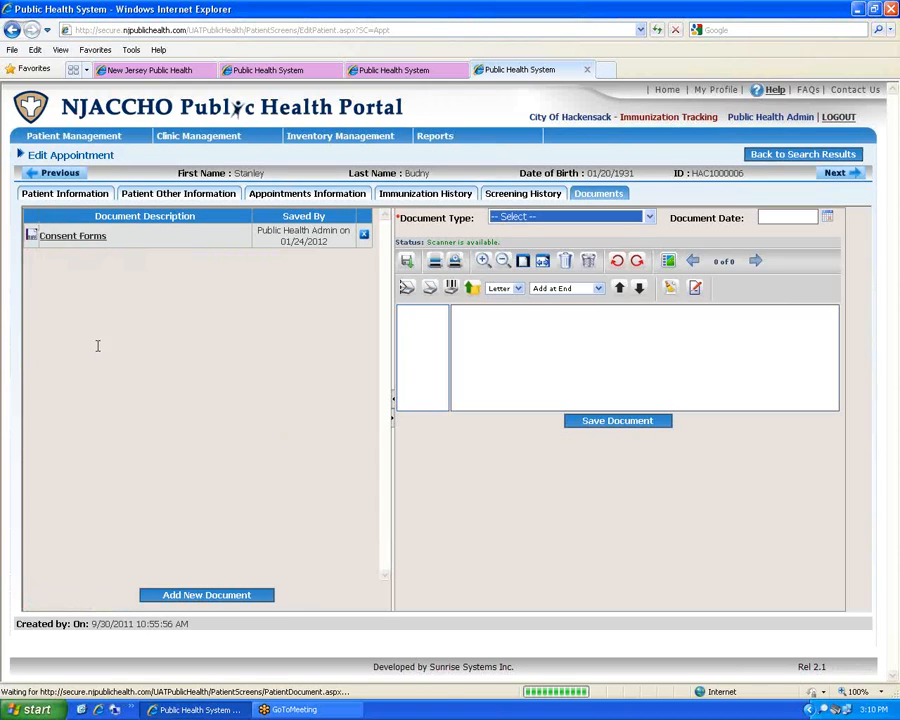
{"action": "left_click", "coordinate": [80, 240]}
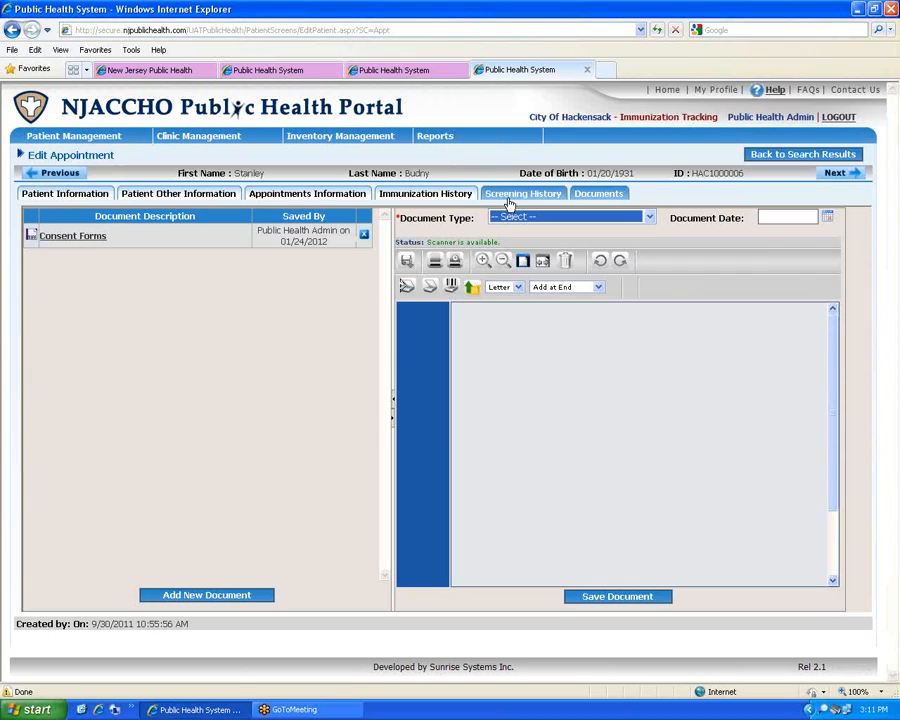
{"action": "left_click", "coordinate": [465, 196]}
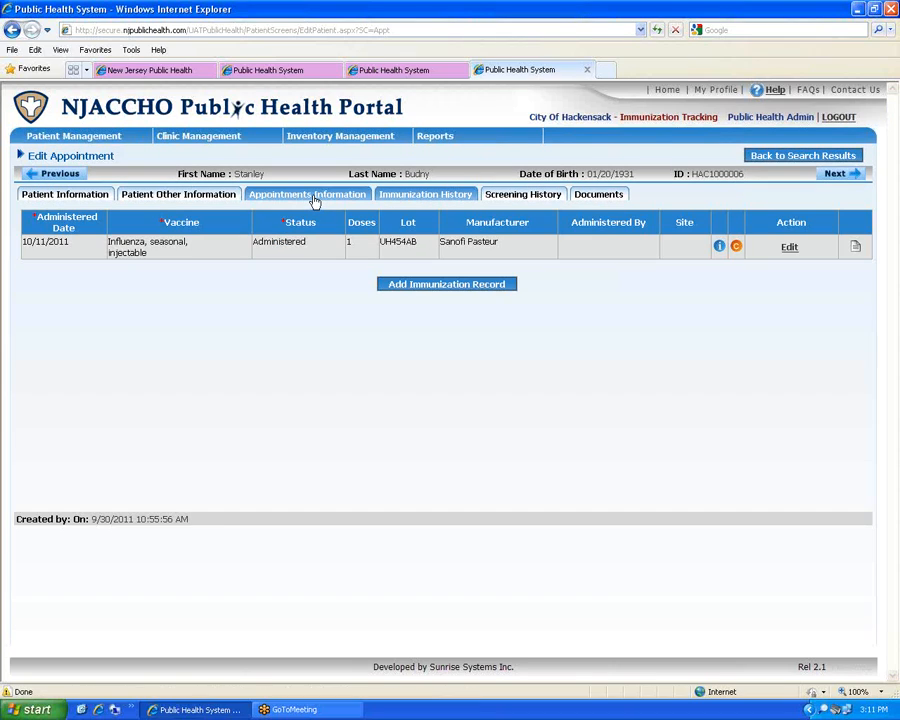
{"action": "left_click", "coordinate": [315, 200]}
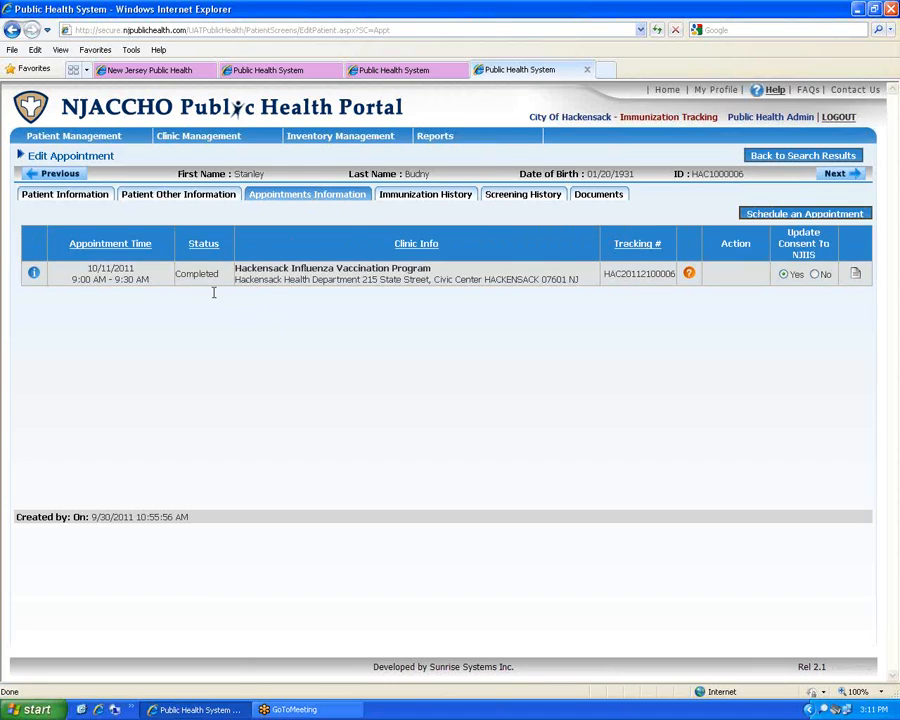
{"action": "left_click", "coordinate": [447, 204]}
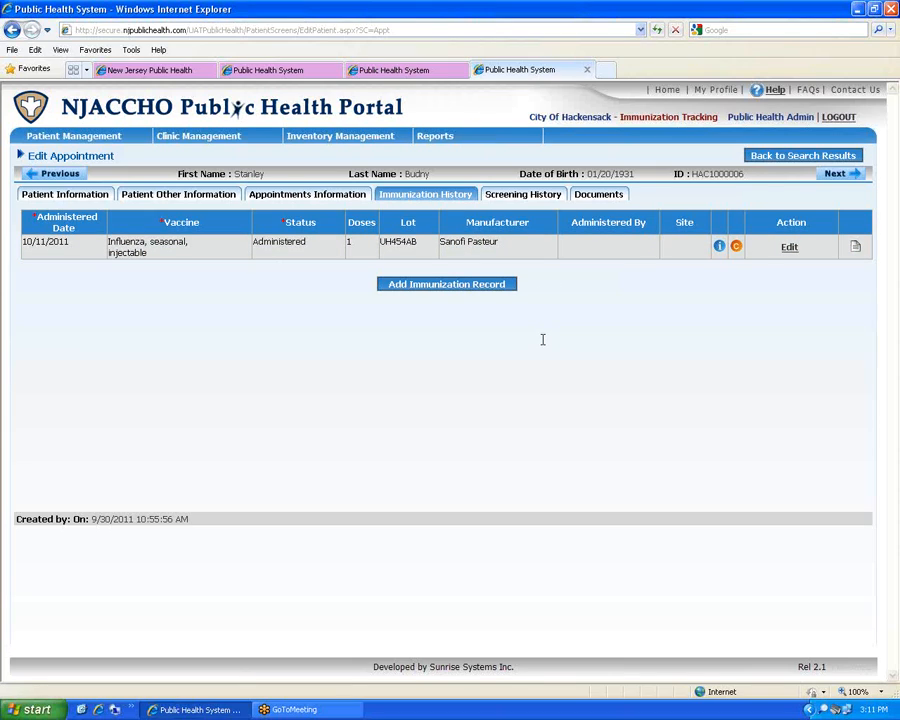
Open and cancel the Add Immunization Record form, then return to the portal home page
{"action": "left_click", "coordinate": [474, 287]}
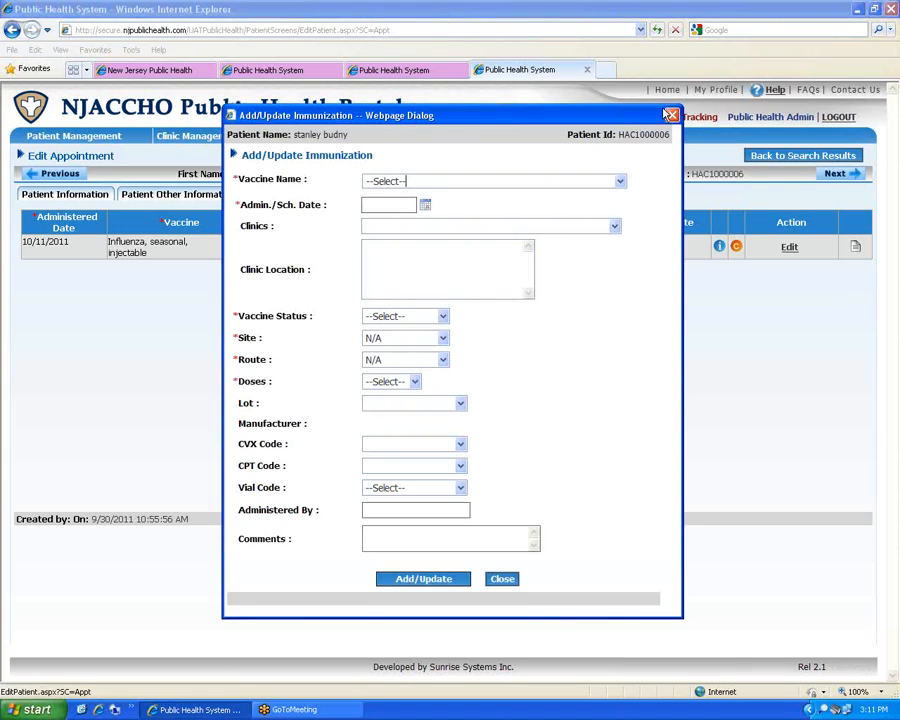
{"action": "left_click", "coordinate": [669, 115]}
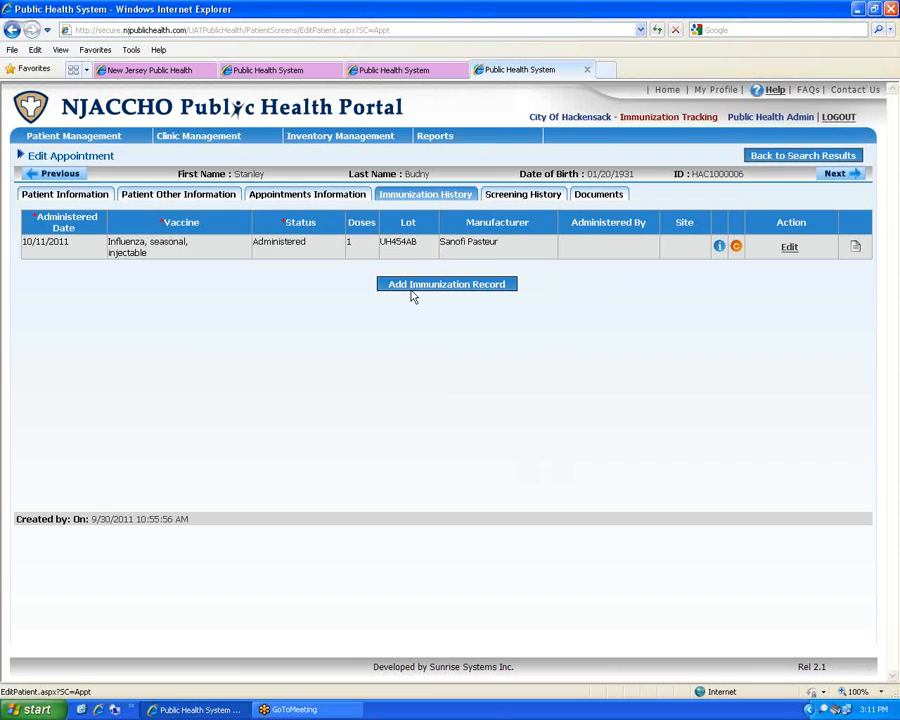
{"action": "left_click", "coordinate": [663, 90]}
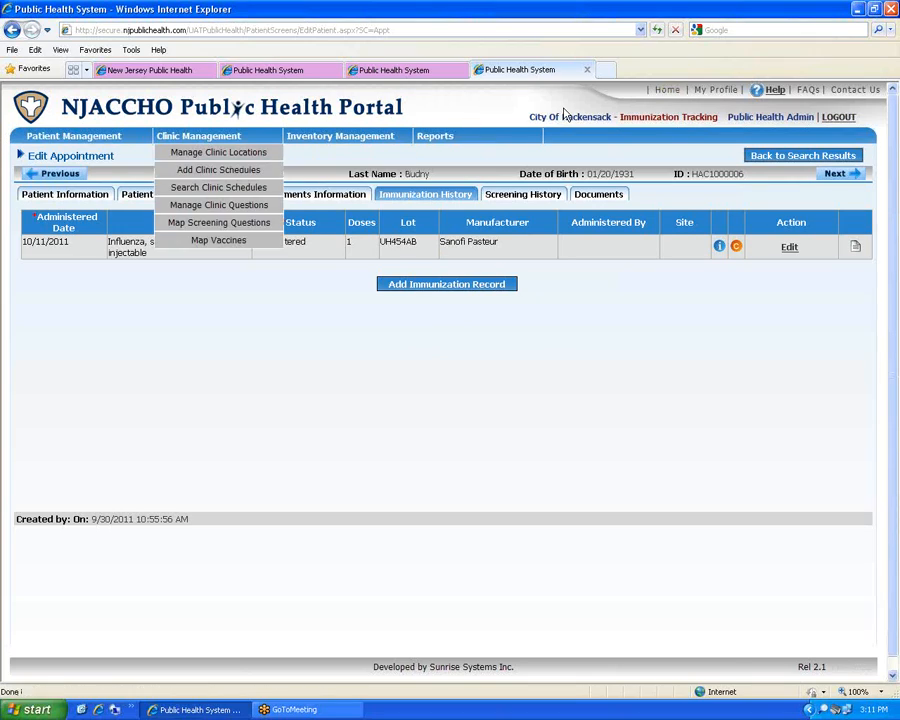
Choose Add Patient from the Patient Management menu to get a blank patient form
{"action": "mouse_move", "coordinate": [57, 130]}
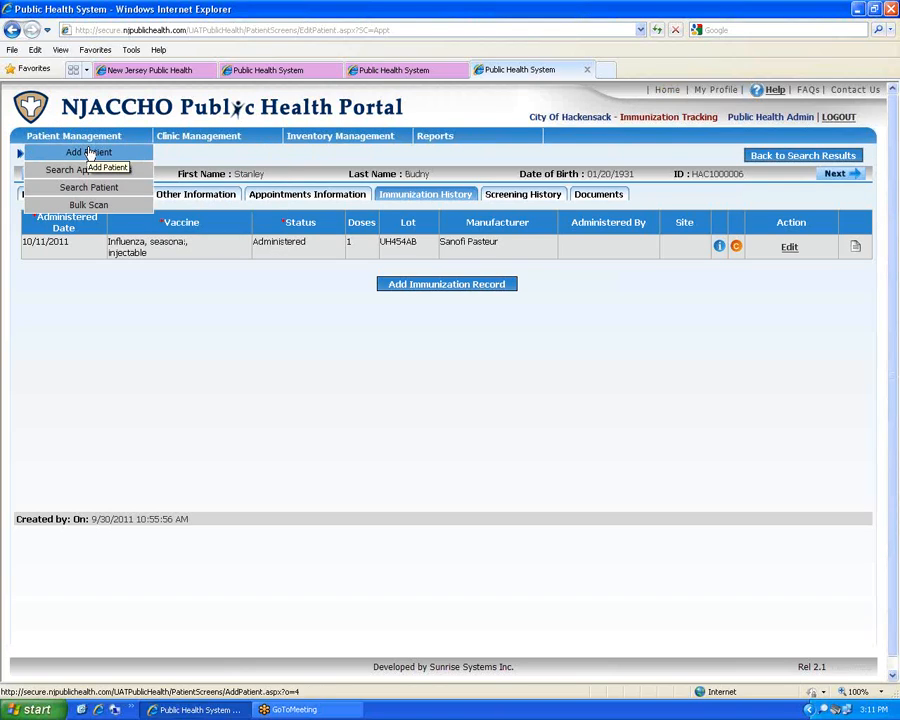
{"action": "left_click", "coordinate": [88, 152]}
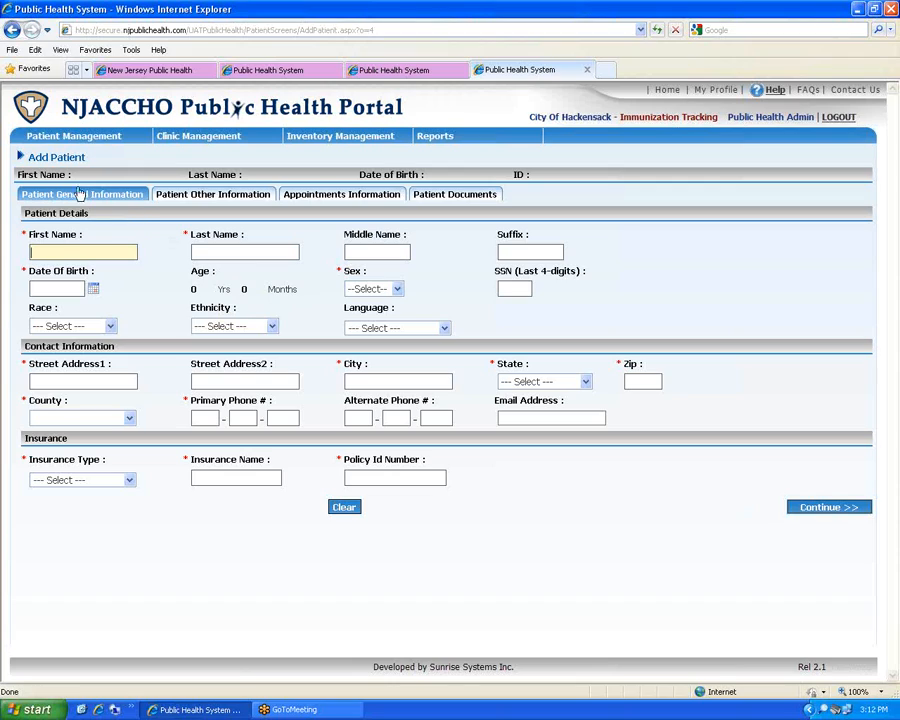
{"action": "mouse_move", "coordinate": [57, 137]}
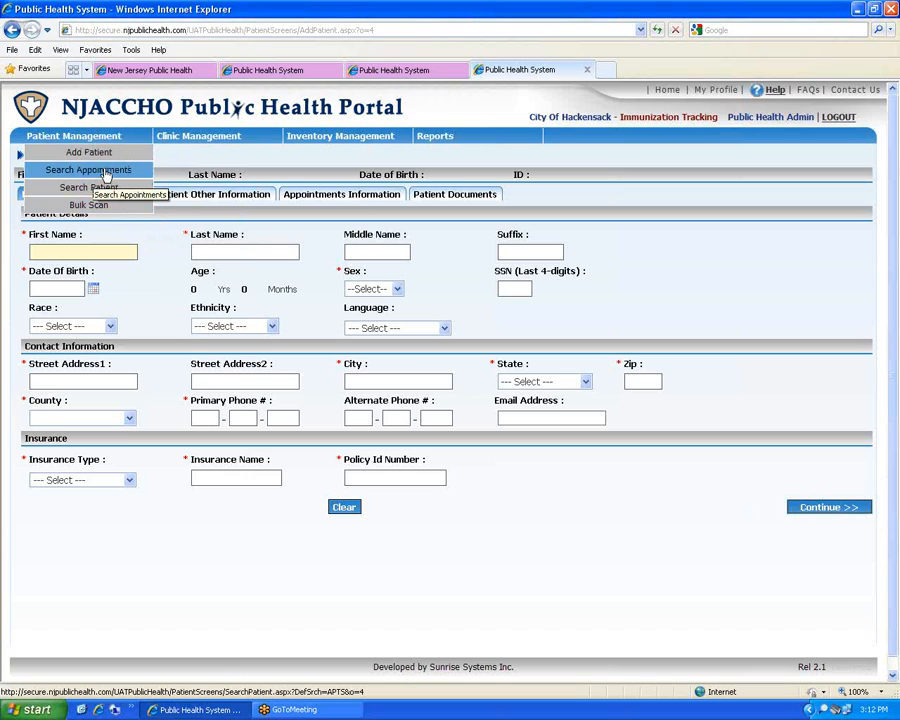
Open Search Appointments under Patient Management, showing no records for appointment date 08/15/2014
{"action": "left_click", "coordinate": [99, 190]}
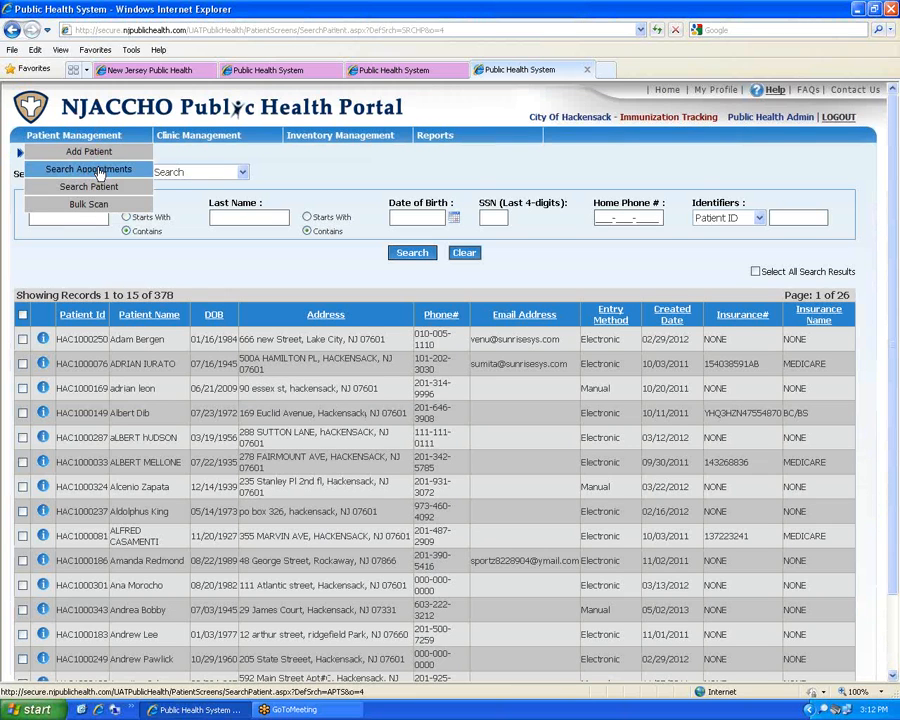
{"action": "left_click", "coordinate": [97, 172]}
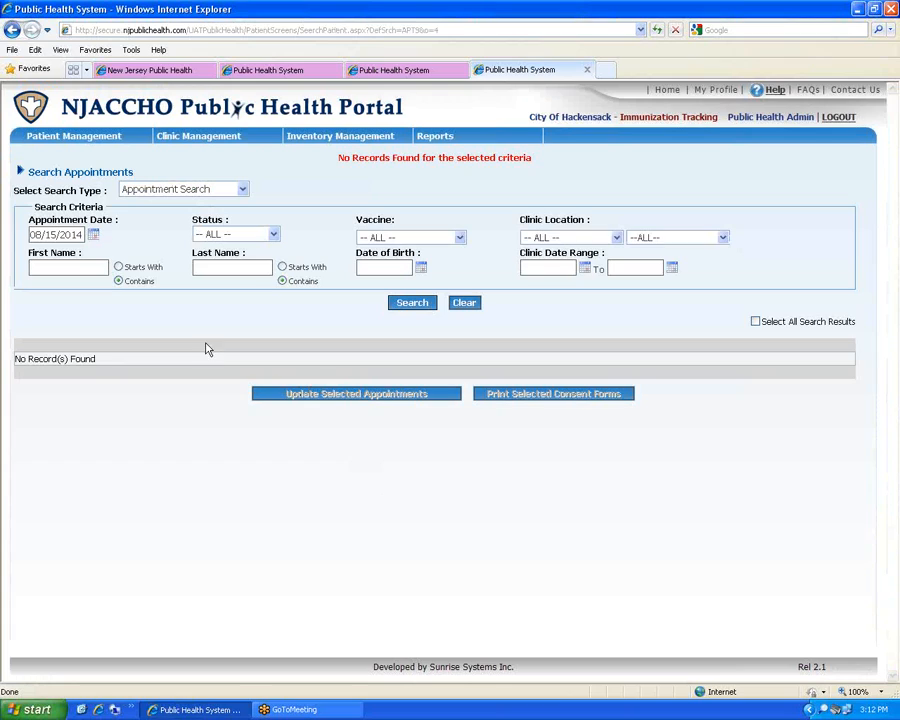
{"action": "mouse_move", "coordinate": [240, 137]}
{"action": "mouse_move", "coordinate": [63, 137]}
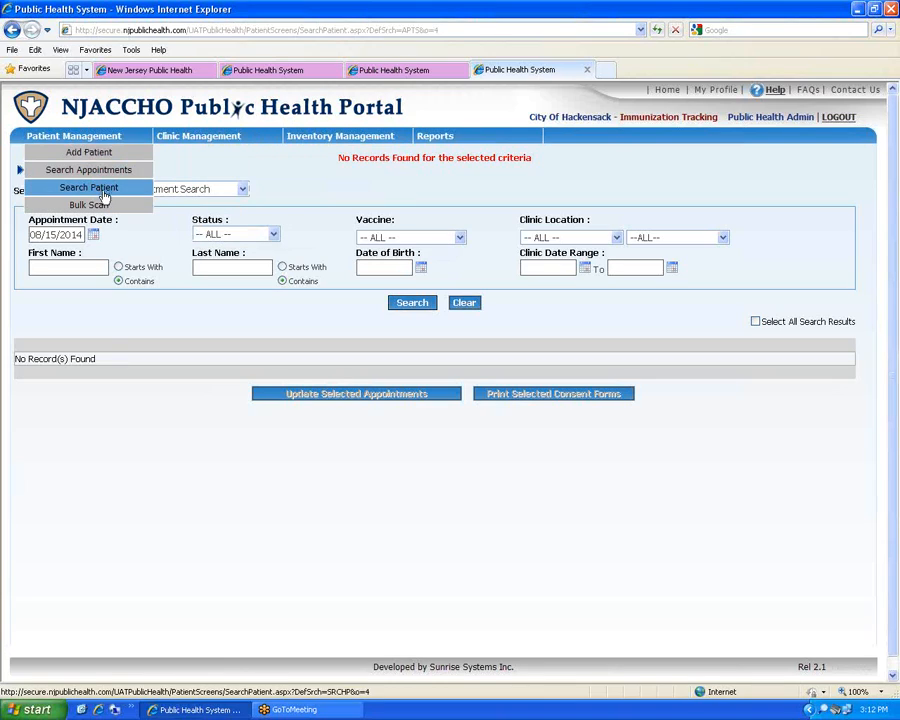